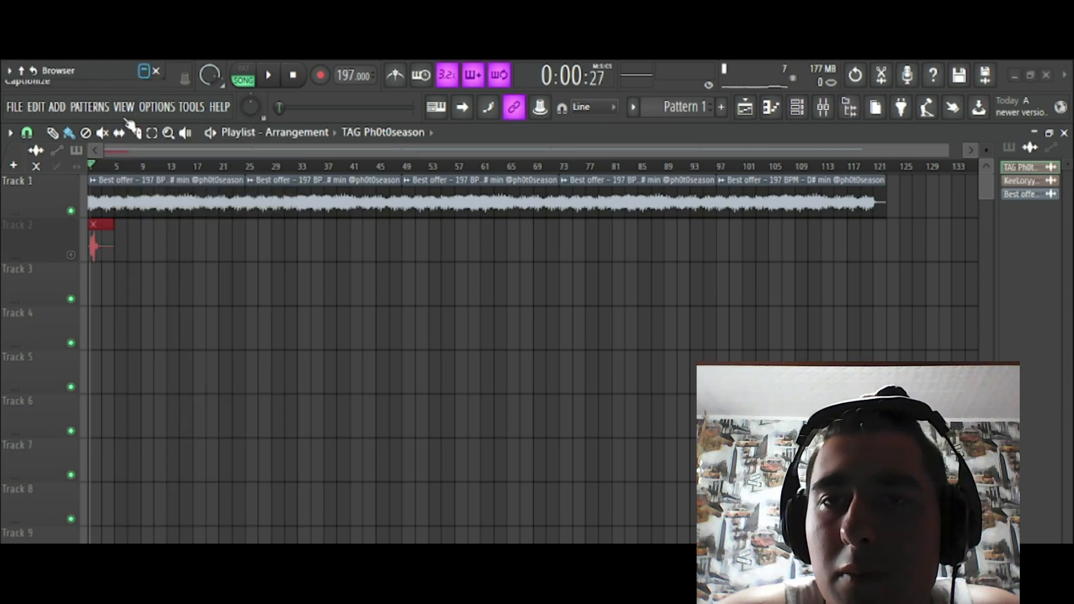
Place the слаймер sample at the start of track 3 and normalize its audio
{"action": "scroll", "coordinate": [102, 358], "scroll_direction": "down", "scroll_amount": 15}
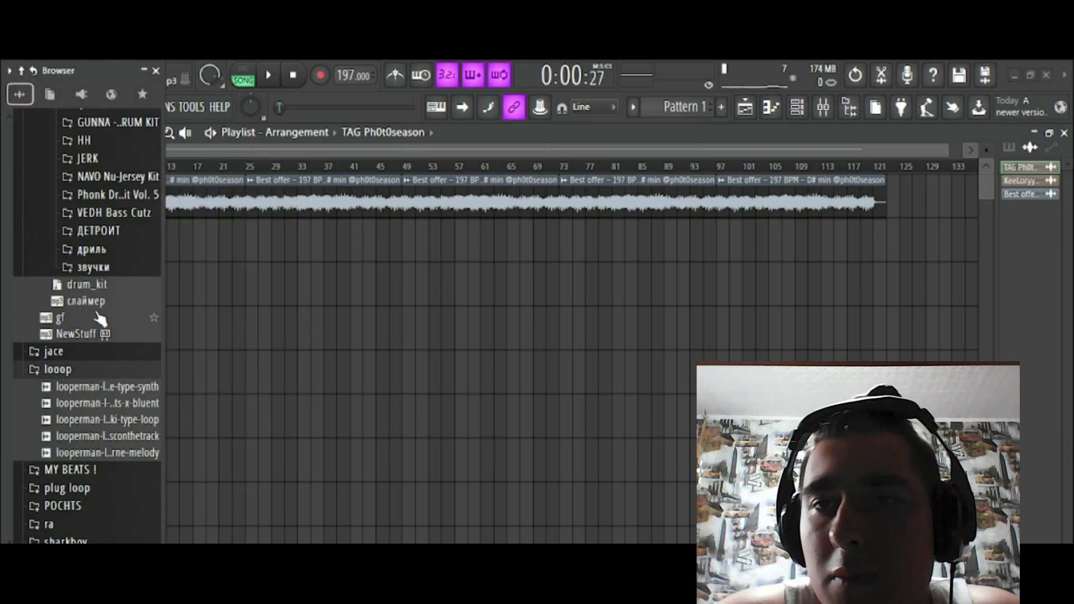
{"action": "left_click_drag", "start_coordinate": [206, 307], "coordinate": [106, 291]}
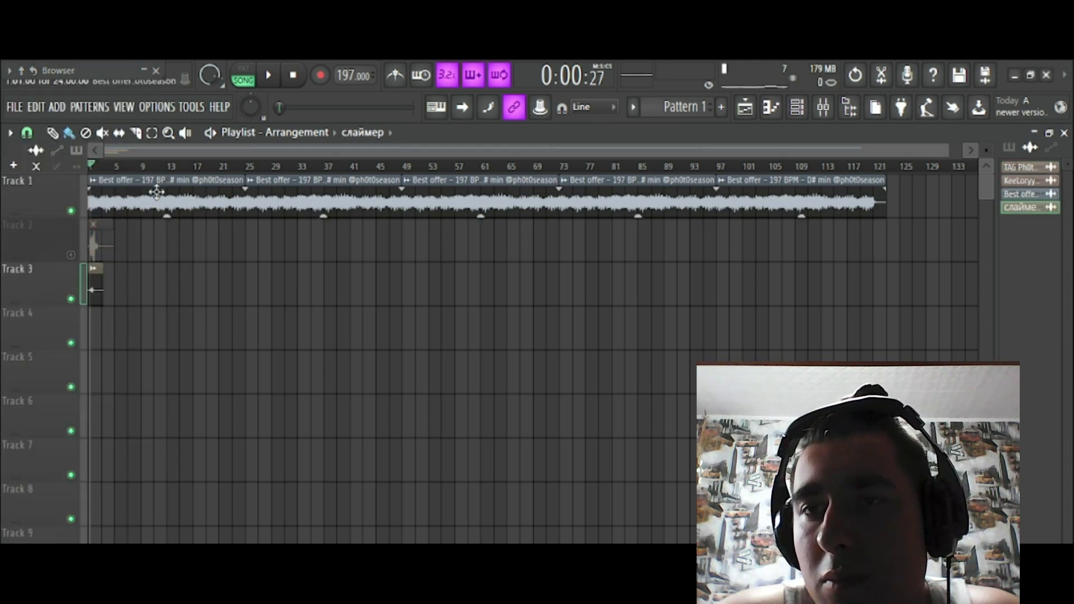
{"action": "left_click", "coordinate": [269, 77]}
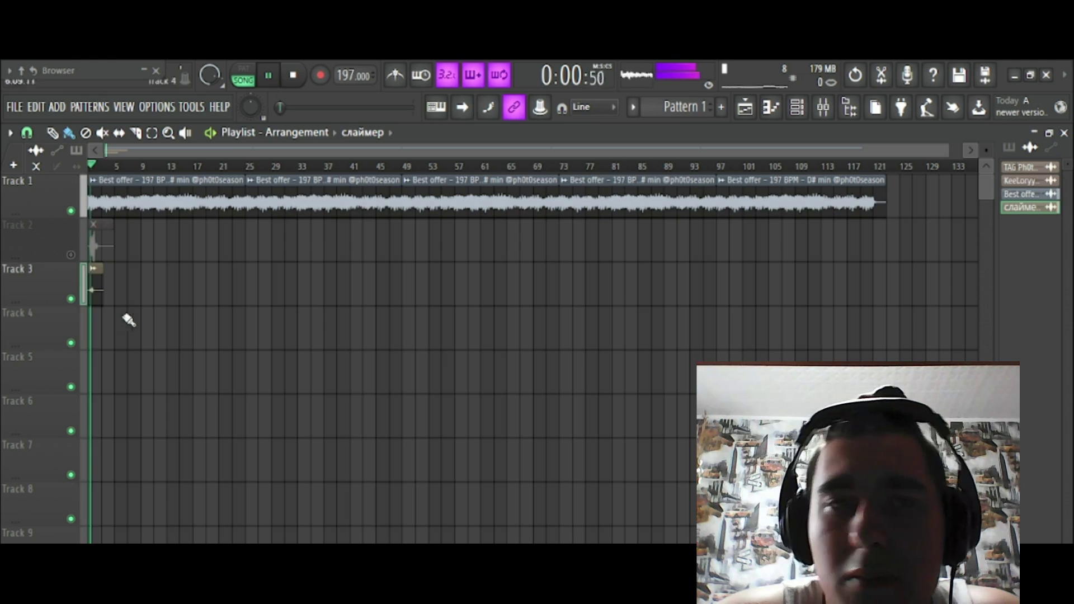
{"action": "double_click", "coordinate": [92, 288]}
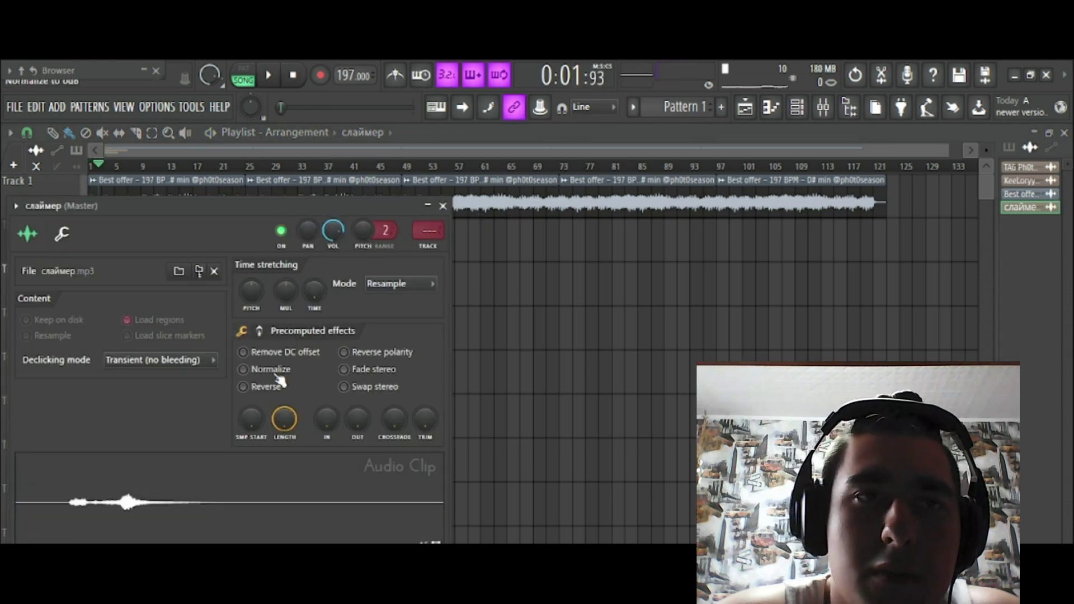
{"action": "left_click", "coordinate": [243, 369]}
Lower the Insert 6 volume in the mixer and load Fruity Delay into slot 2 of Insert 5
{"action": "left_click", "coordinate": [823, 108]}
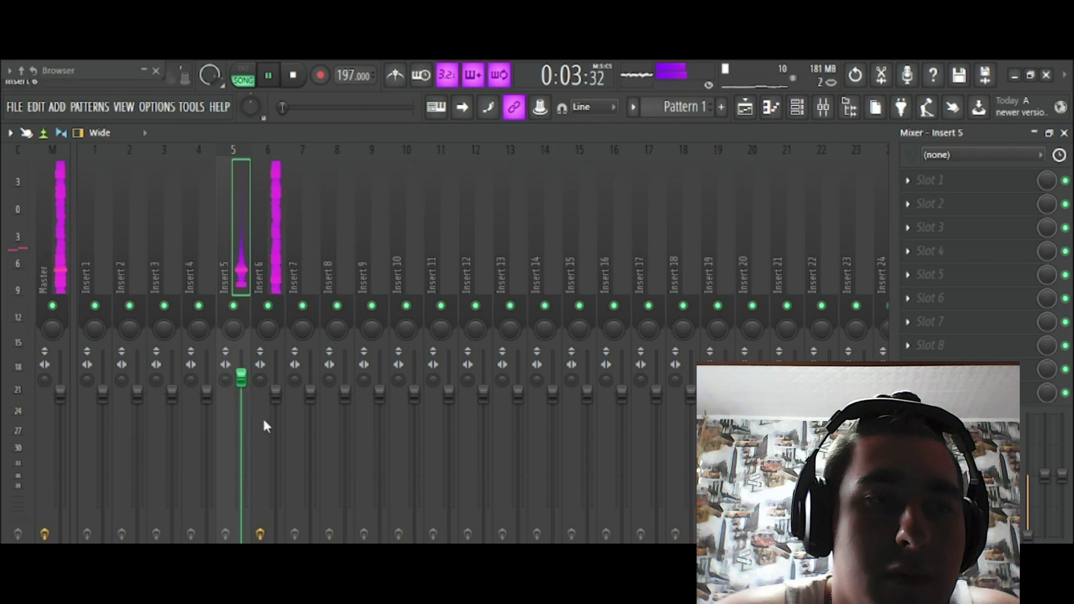
{"action": "left_click_drag", "start_coordinate": [276, 395], "coordinate": [276, 421]}
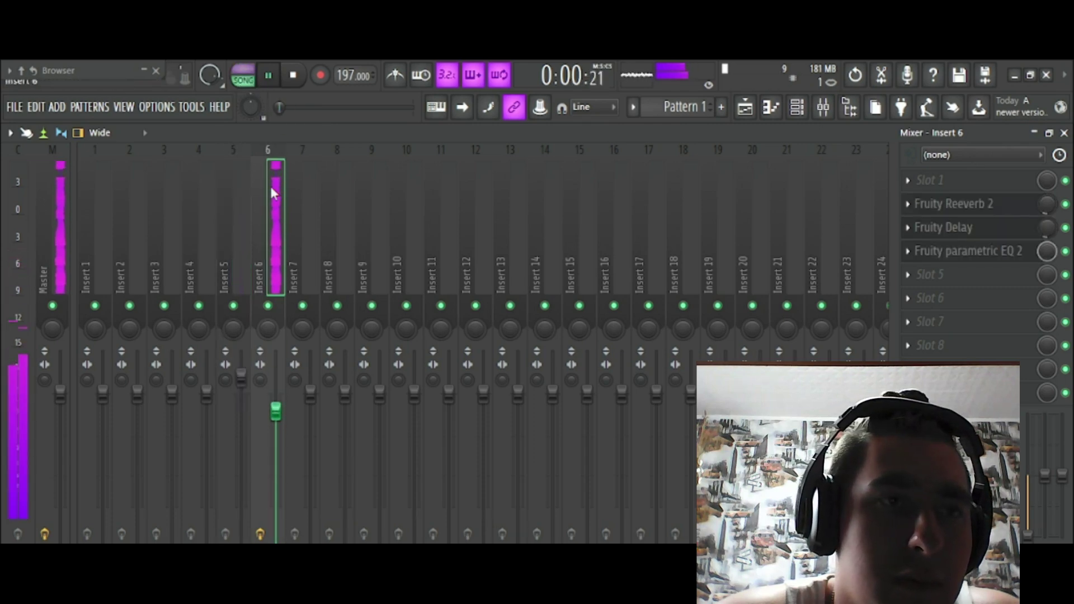
{"action": "left_click", "coordinate": [249, 208]}
{"action": "left_click", "coordinate": [929, 204]}
{"action": "left_click", "coordinate": [420, 286]}
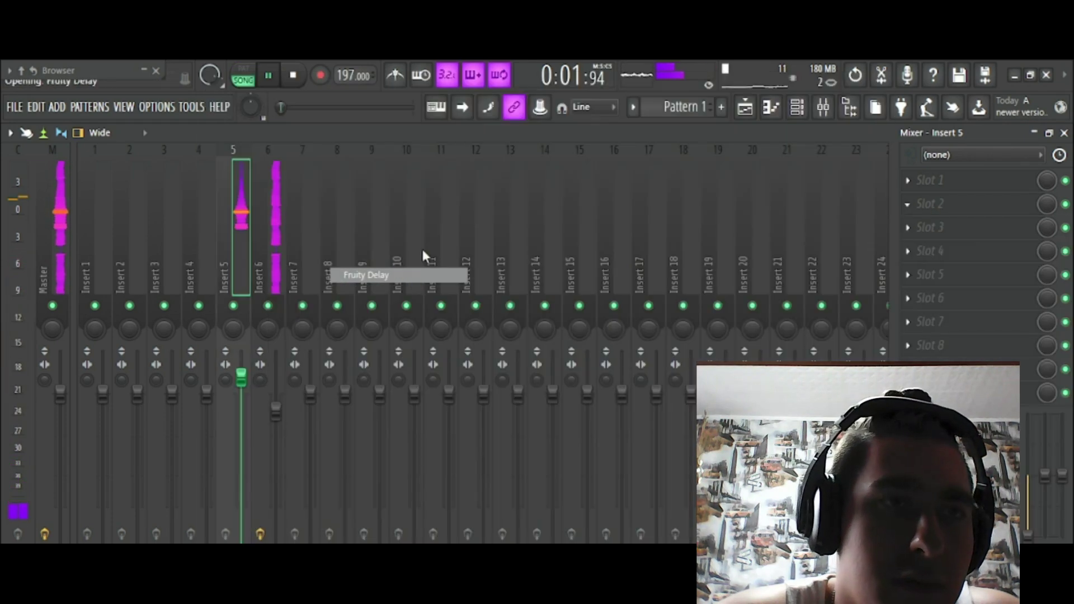
{"action": "key", "text": "Escape"}
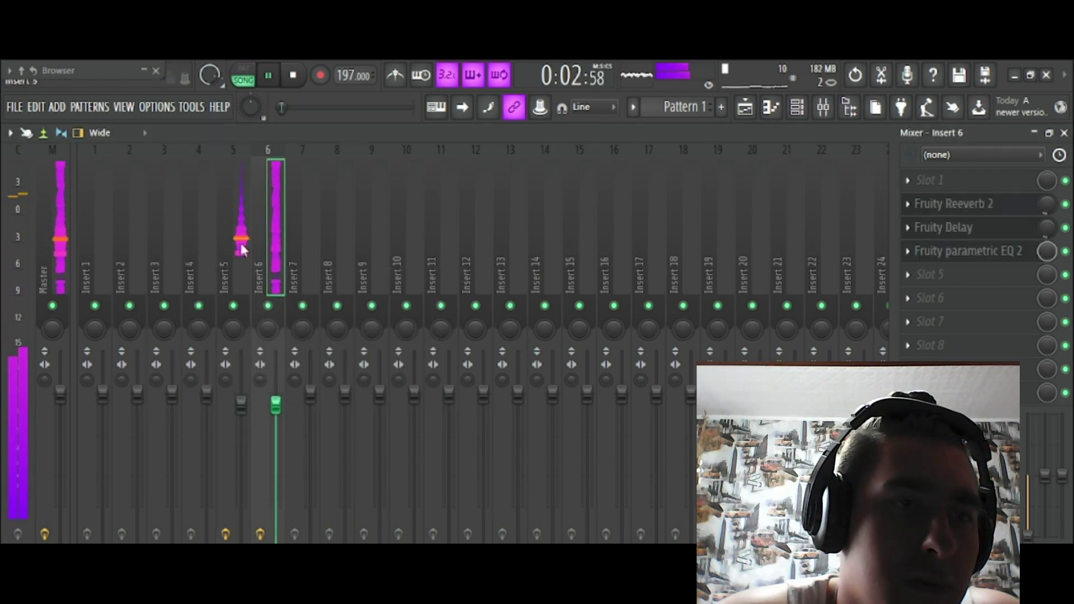
Shift the TAG Ph0t0season clip on track 2 to just after the start of bar 2 and unmute the track
{"action": "left_click", "coordinate": [769, 108]}
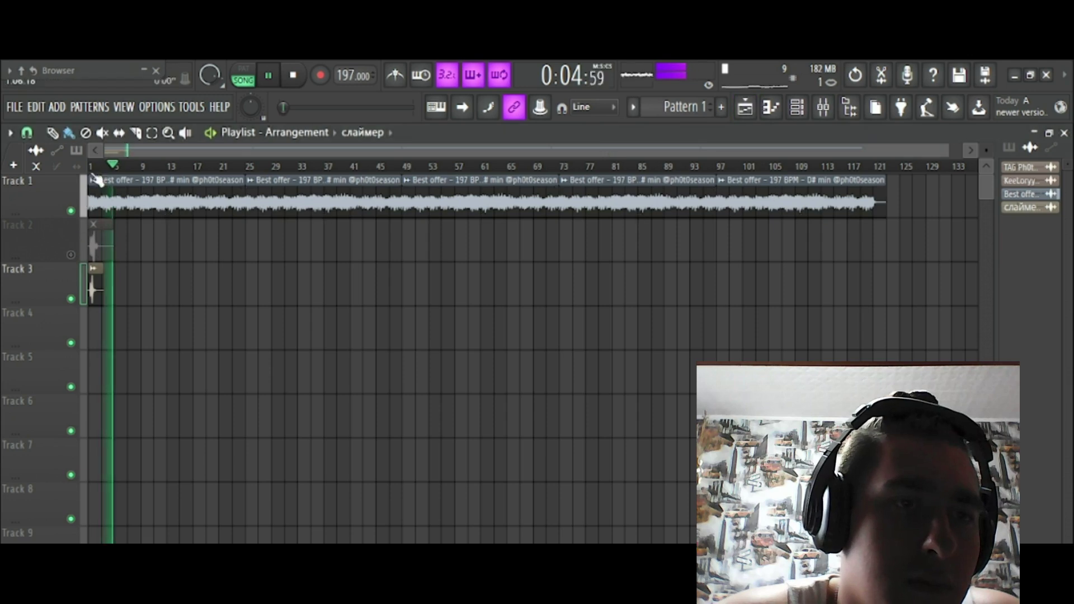
{"action": "left_click_drag", "start_coordinate": [127, 235], "coordinate": [201, 233]}
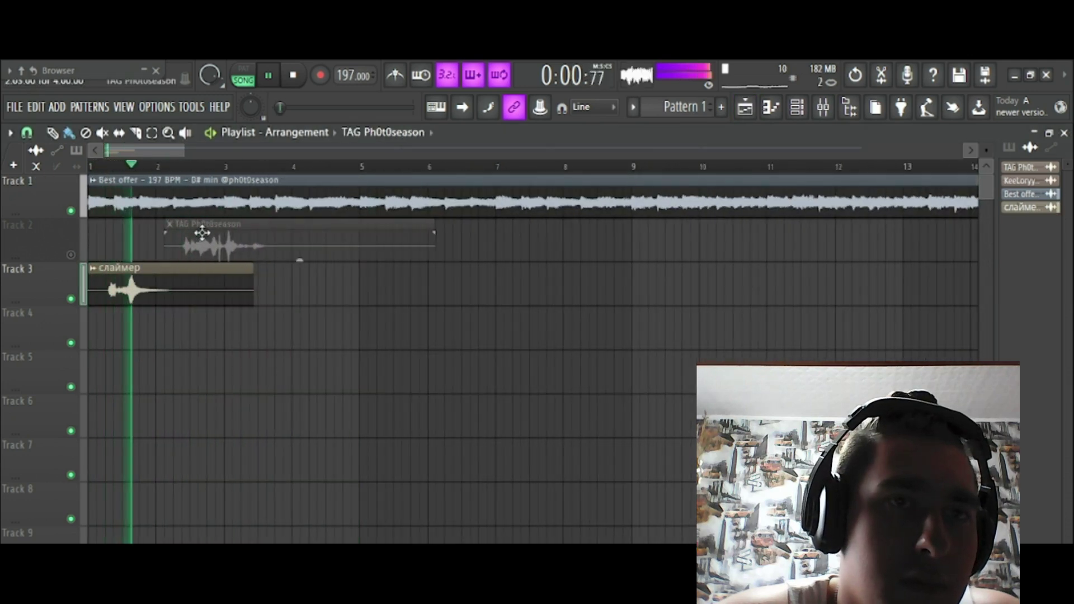
{"action": "left_click", "coordinate": [71, 254]}
Route the TAG Ph0t0season channel to mixer insert 5 and slightly lower the Insert 5 fader during playback
{"action": "left_click", "coordinate": [796, 107]}
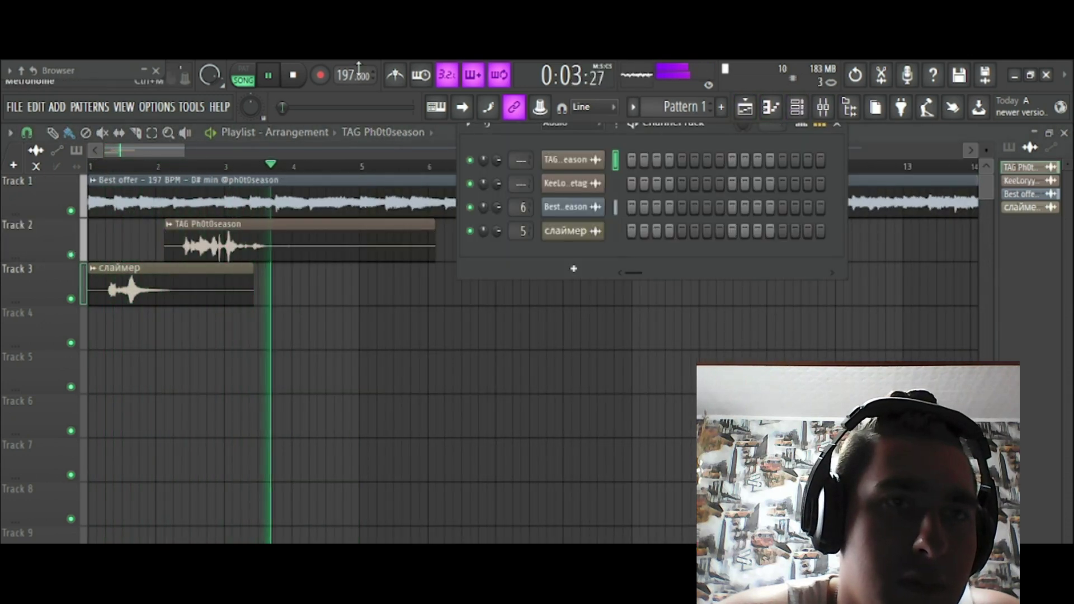
{"action": "key", "text": "space"}
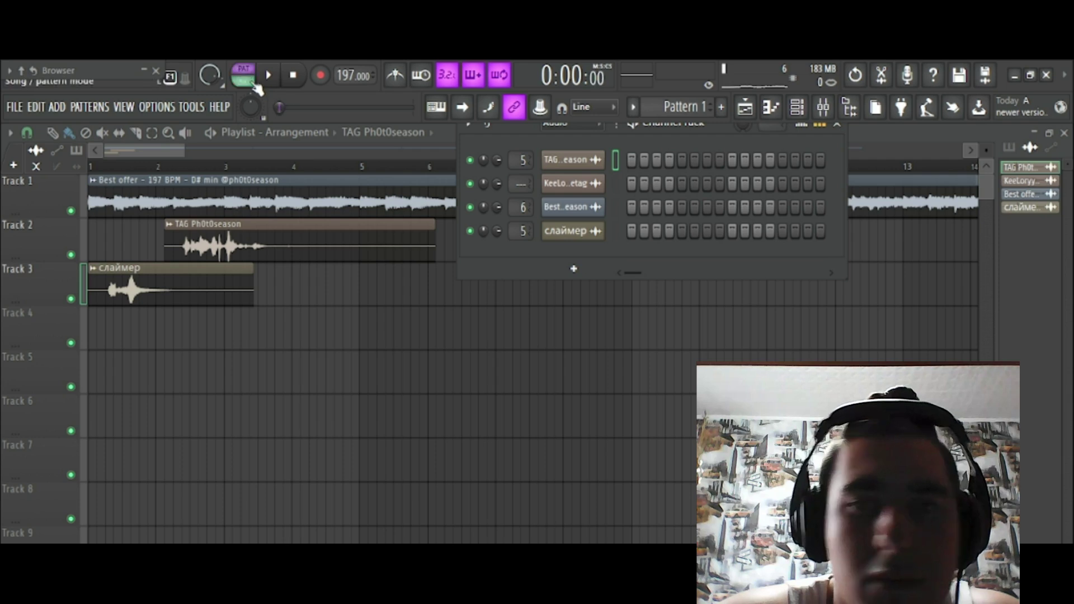
{"action": "left_click", "coordinate": [256, 88]}
{"action": "key", "text": "space"}
{"action": "key", "text": "F9"}
{"action": "left_click_drag", "start_coordinate": [247, 404], "coordinate": [242, 412]}
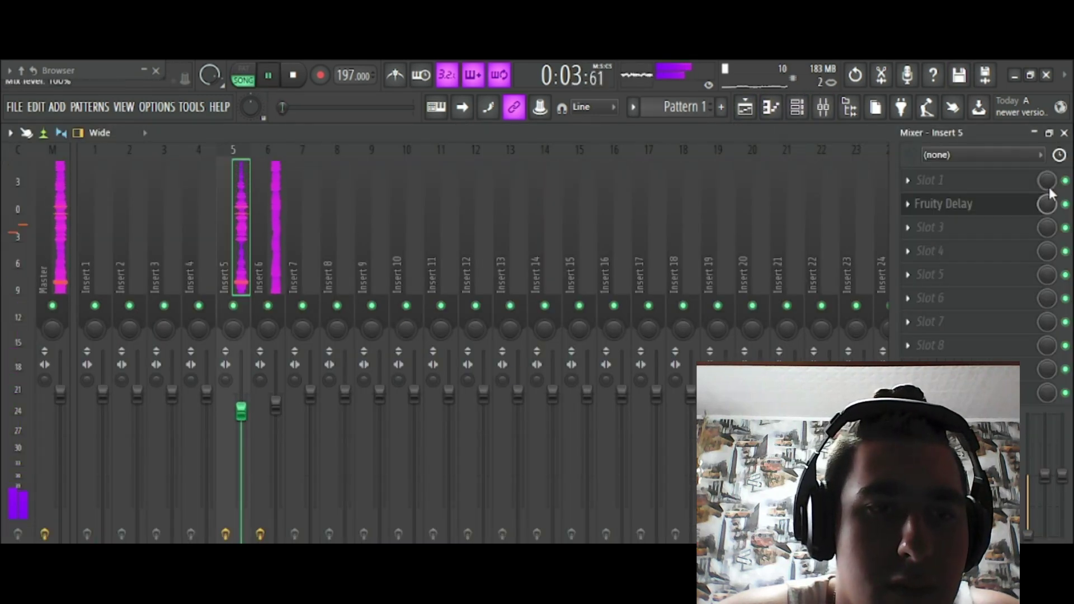
Stop playback and mute tracks 2 and 3 in the playlist
{"action": "left_click", "coordinate": [744, 107]}
{"action": "left_click", "coordinate": [268, 74]}
{"action": "left_click", "coordinate": [82, 255]}
{"action": "left_click", "coordinate": [79, 302]}
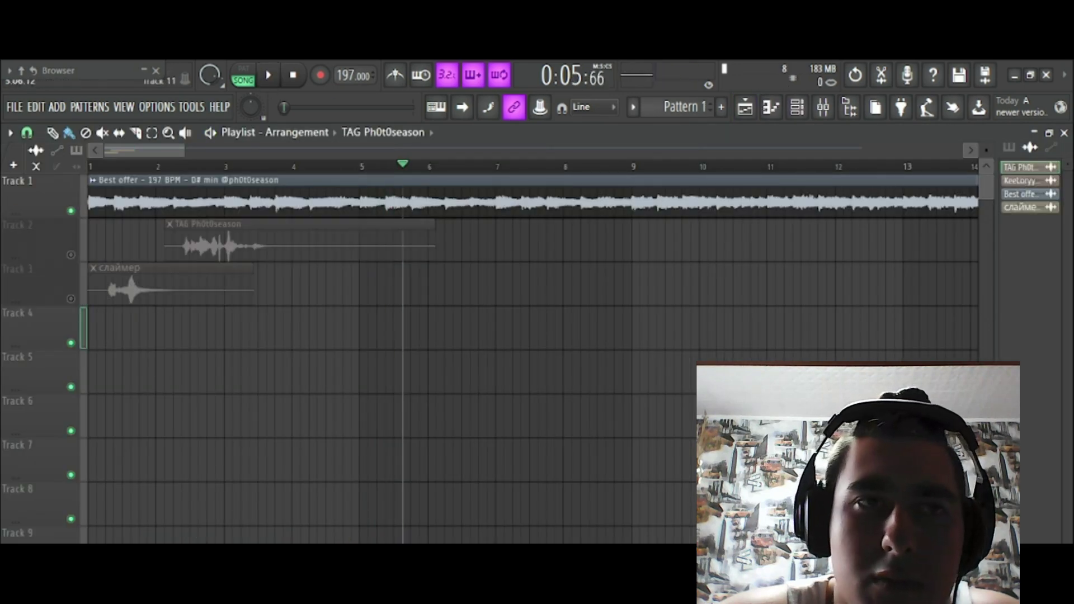
Import the looperman dont-turn-back-drums loop from the Загрузки folder to the start of track 5
{"action": "key", "text": "alt+Tab"}
{"action": "left_click", "coordinate": [642, 537]}
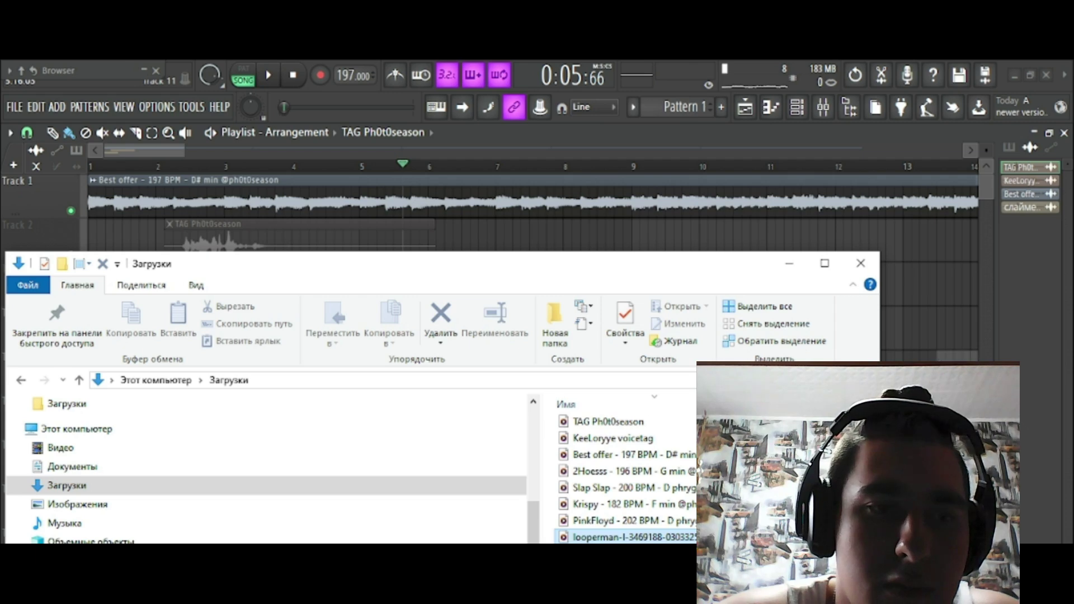
{"action": "left_click_drag", "start_coordinate": [642, 537], "coordinate": [112, 372]}
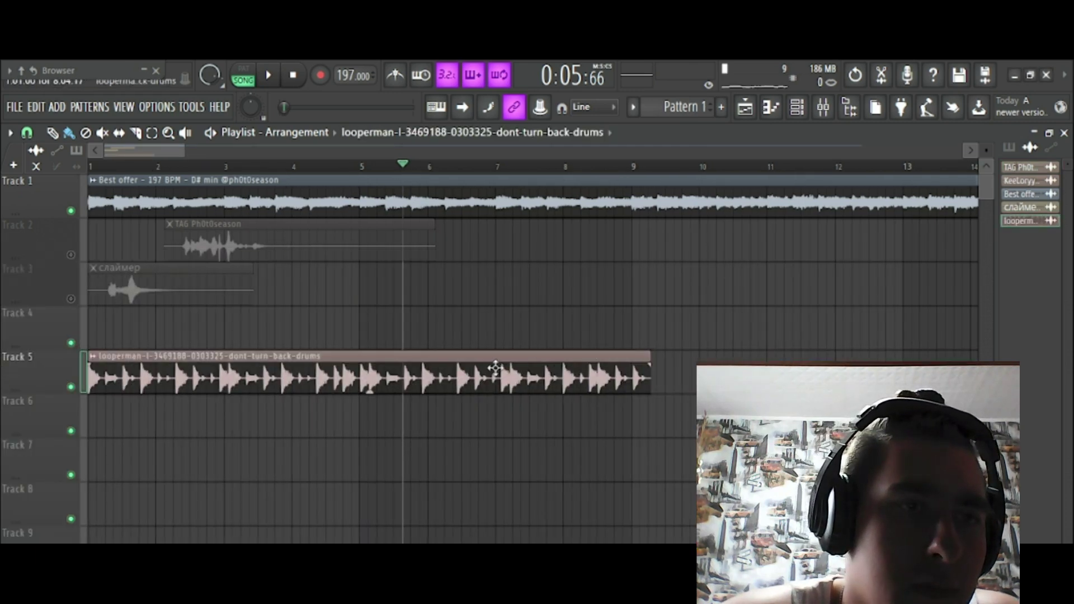
Adjust the drum loop's time stretching so that the clip spans exactly eight bars
{"action": "double_click", "coordinate": [495, 368]}
{"action": "left_click_drag", "start_coordinate": [347, 223], "coordinate": [300, 288]}
{"action": "left_click_drag", "start_coordinate": [287, 376], "coordinate": [287, 352]}
{"action": "key", "text": "Escape"}
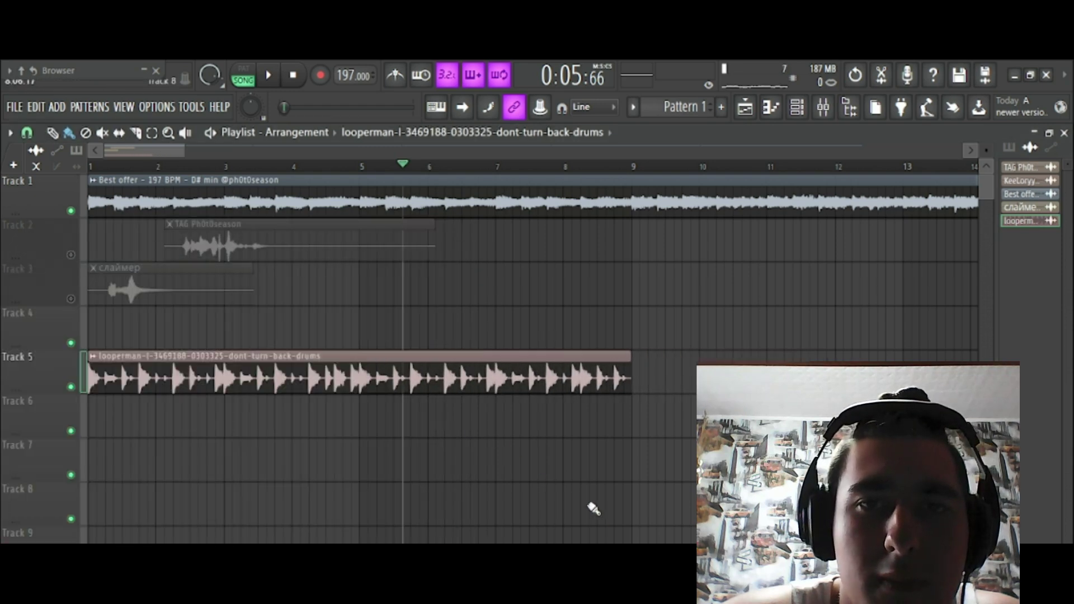
Repeat the drum loop along track 5 from bar 9 up to bar 121 during playback
{"action": "left_click", "coordinate": [266, 77]}
{"action": "scroll", "coordinate": [347, 179], "scroll_direction": "down", "scroll_amount": 5}
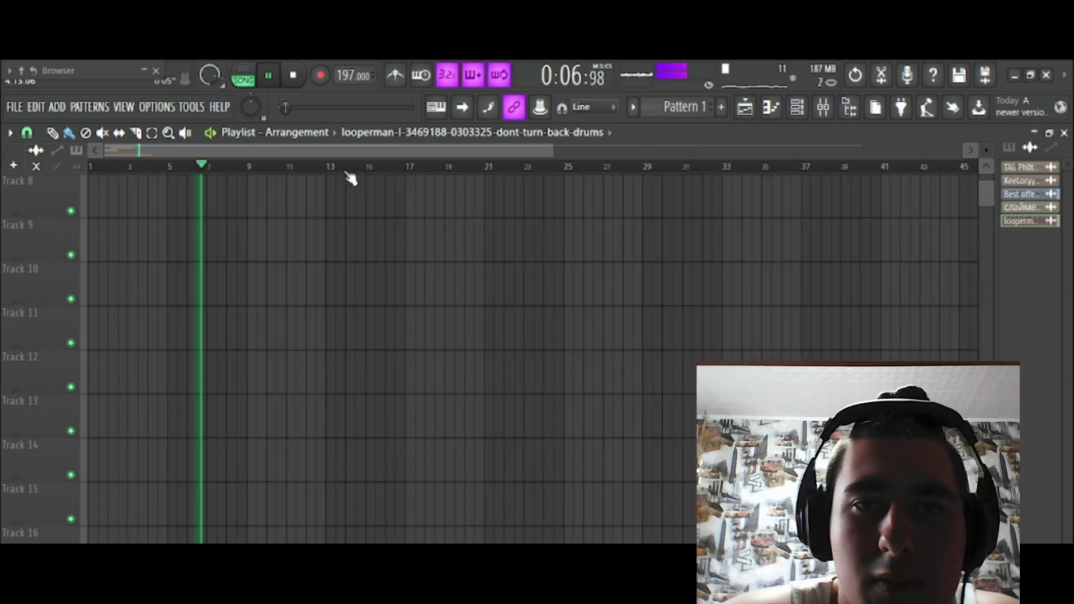
{"action": "scroll", "coordinate": [347, 179], "scroll_direction": "up", "scroll_amount": 5}
{"action": "mouse_move", "coordinate": [196, 383]}
{"action": "left_mouse_down"}
{"action": "mouse_move", "coordinate": [540, 380]}
{"action": "mouse_move", "coordinate": [791, 330]}
{"action": "left_mouse_up"}
{"action": "scroll", "coordinate": [532, 357], "scroll_direction": "down", "scroll_amount": 3}
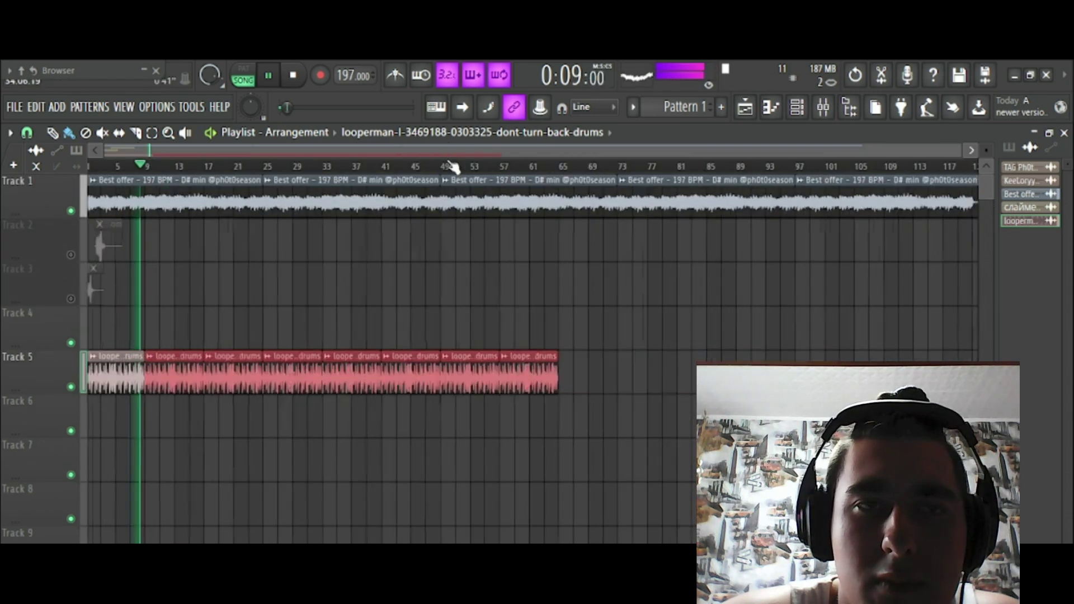
{"action": "left_click_drag", "start_coordinate": [512, 386], "coordinate": [809, 385]}
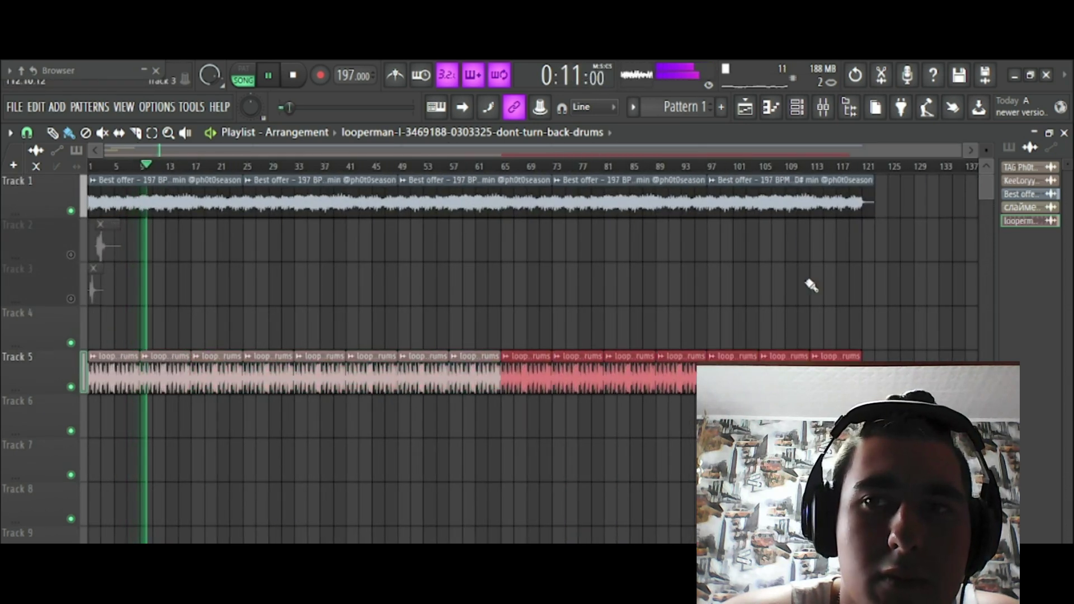
Route the drum loop channel to mixer insert 8 and load Fruity soft clipper into slot 4
{"action": "left_click", "coordinate": [798, 106]}
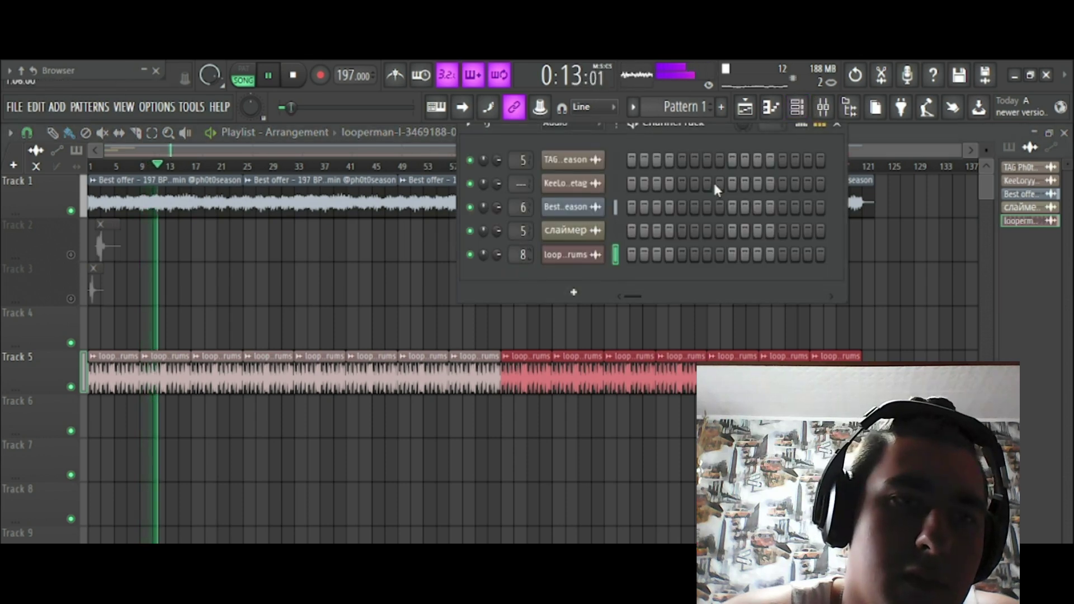
{"action": "left_click", "coordinate": [825, 106]}
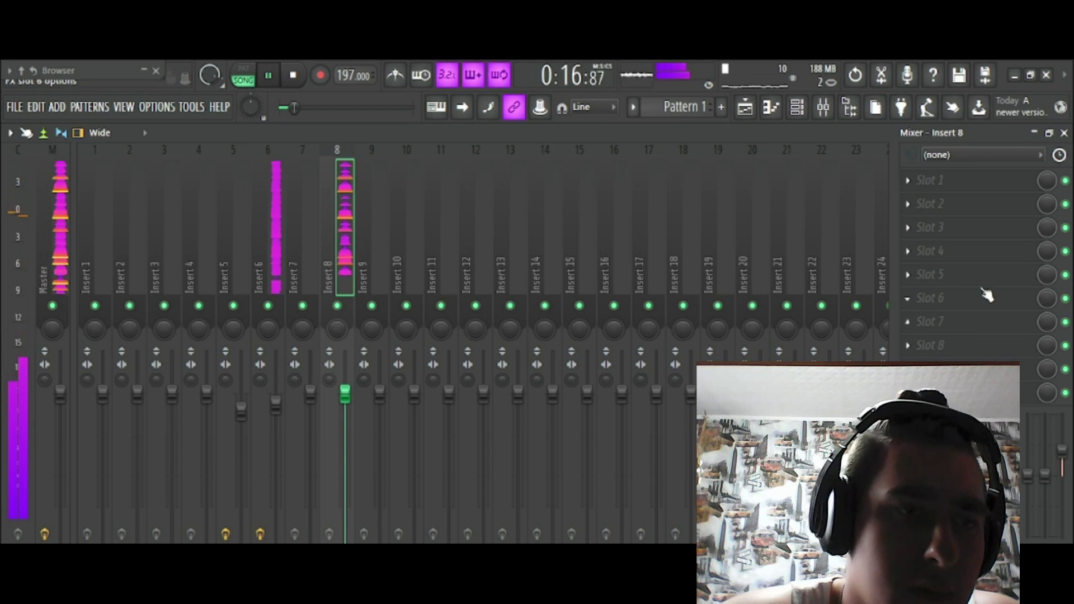
{"action": "left_click", "coordinate": [967, 252]}
{"action": "left_click", "coordinate": [546, 176]}
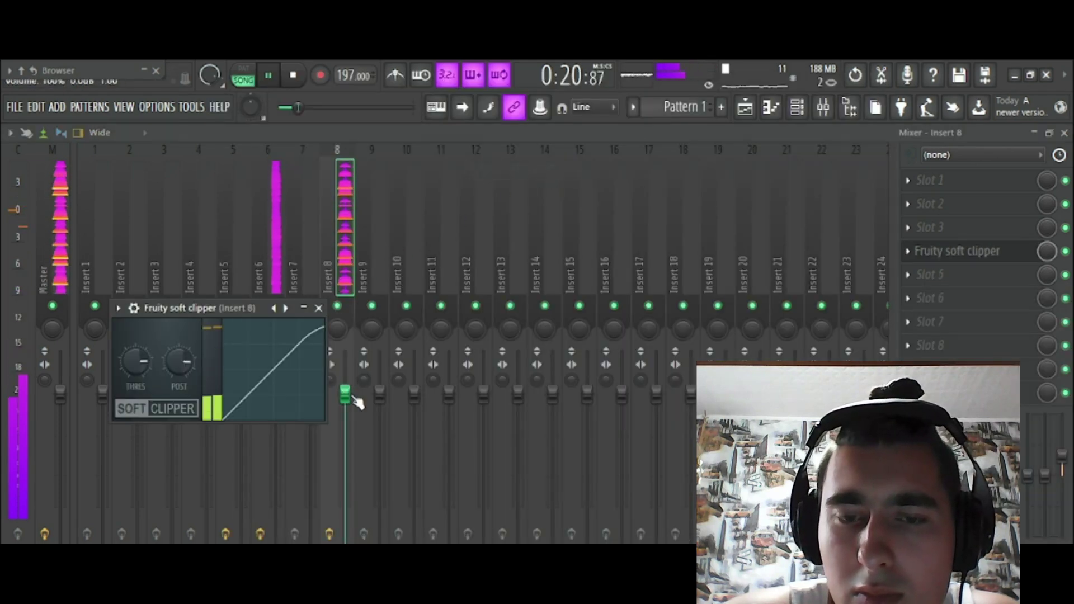
Lower the Insert 8 fader slightly, audition the drums with Insert 6 briefly muted, and stop playback
{"action": "left_click_drag", "start_coordinate": [346, 391], "coordinate": [346, 407]}
{"action": "left_click", "coordinate": [268, 305]}
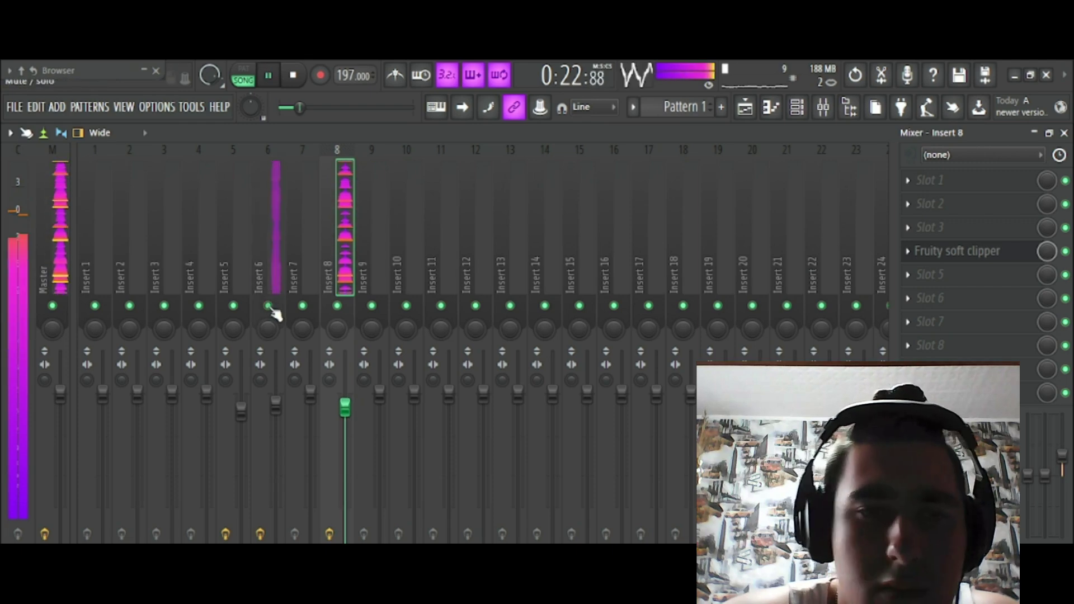
{"action": "left_click", "coordinate": [268, 75]}
Find [WEX] POPKI 808 in the ДЕТРОИТ kit's Popki folder and add it as a new channel below the drum loop
{"action": "left_click", "coordinate": [814, 109]}
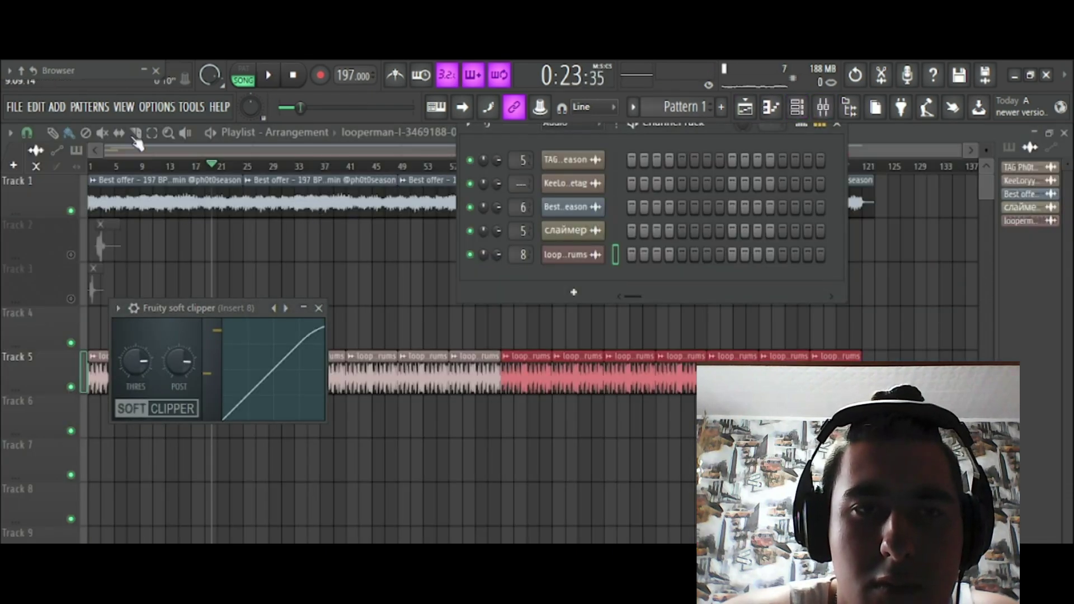
{"action": "left_click", "coordinate": [148, 76]}
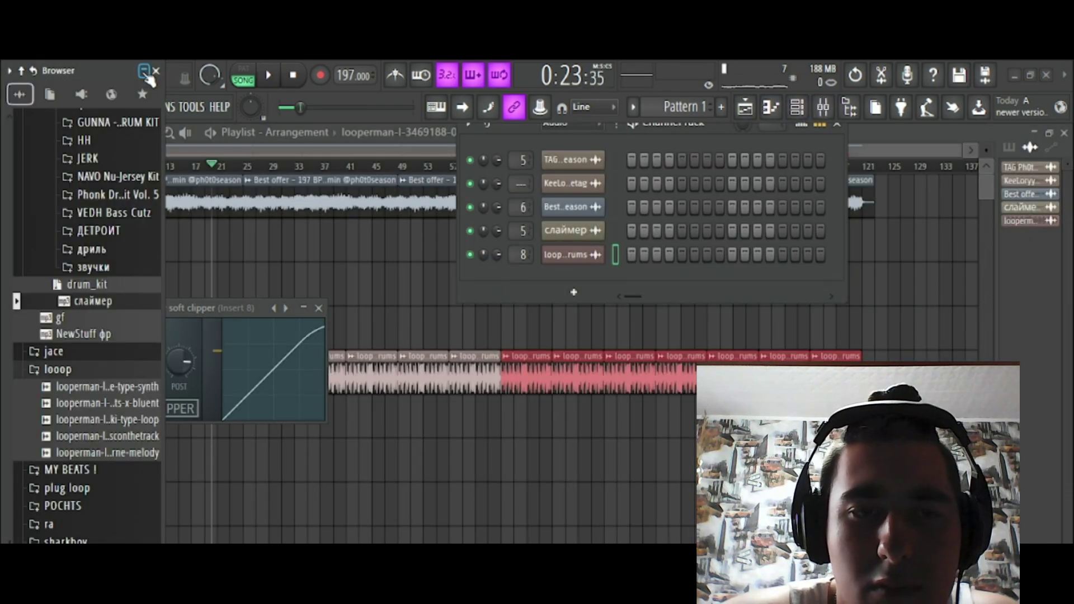
{"action": "left_click", "coordinate": [112, 212]}
{"action": "scroll", "coordinate": [111, 168], "scroll_direction": "up", "scroll_amount": 3}
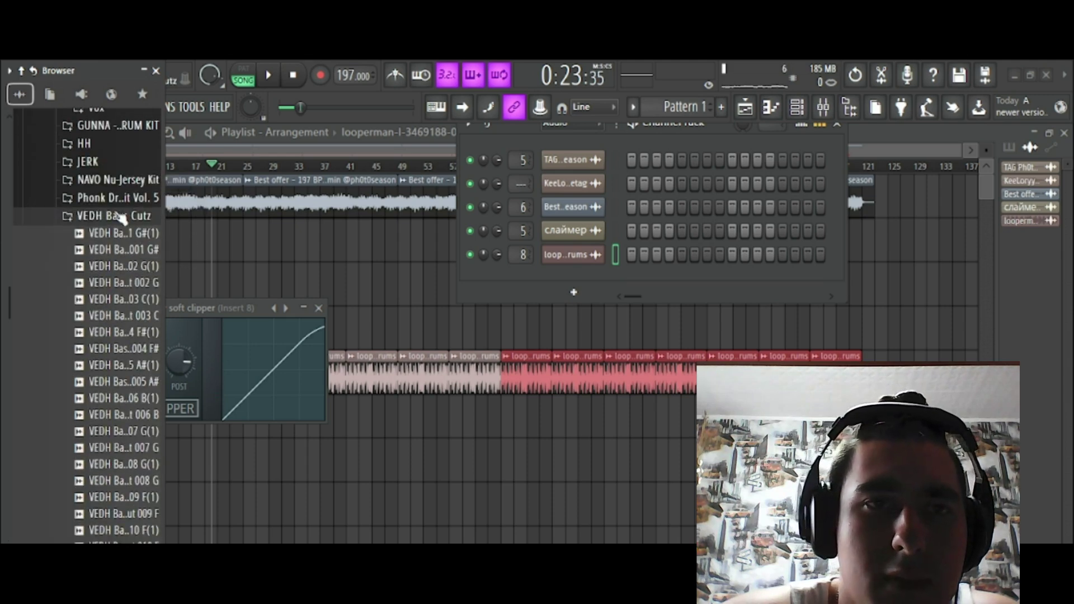
{"action": "left_click", "coordinate": [120, 214]}
{"action": "left_click", "coordinate": [112, 234]}
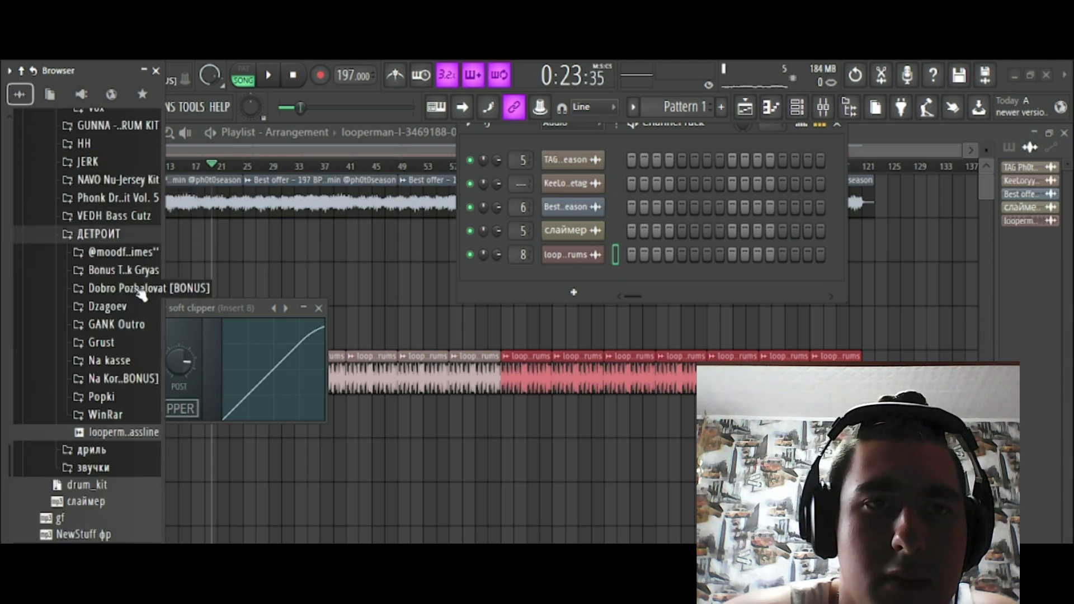
{"action": "left_click", "coordinate": [126, 398]}
{"action": "left_click_drag", "start_coordinate": [126, 415], "coordinate": [593, 280]}
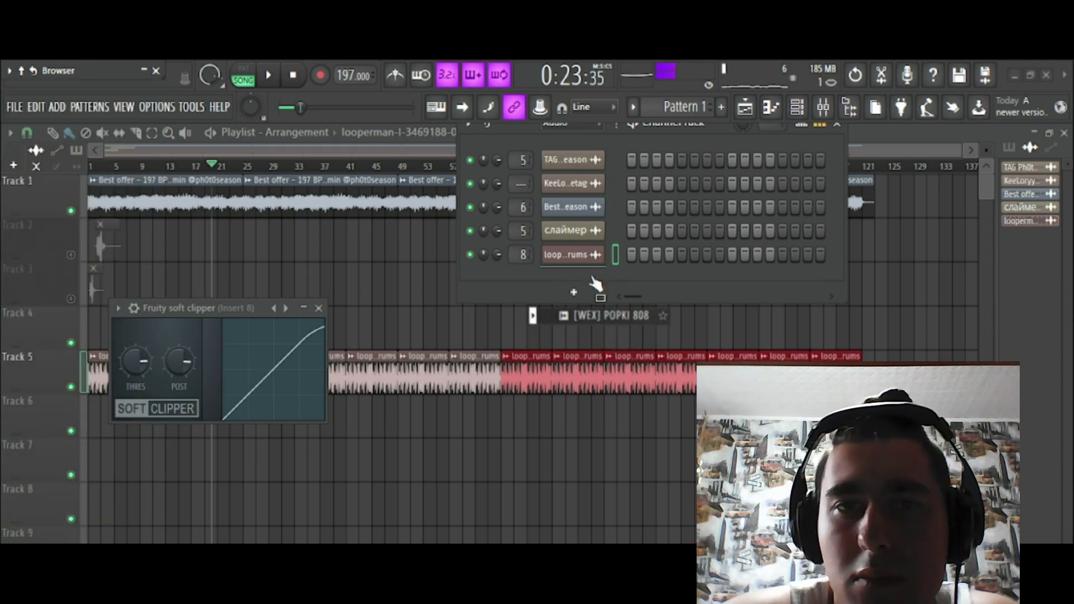
Open the piano roll for the POPKI 808 channel and add a D5 note at the start of bar 1
{"action": "right_click", "coordinate": [593, 255]}
{"action": "left_click", "coordinate": [638, 253]}
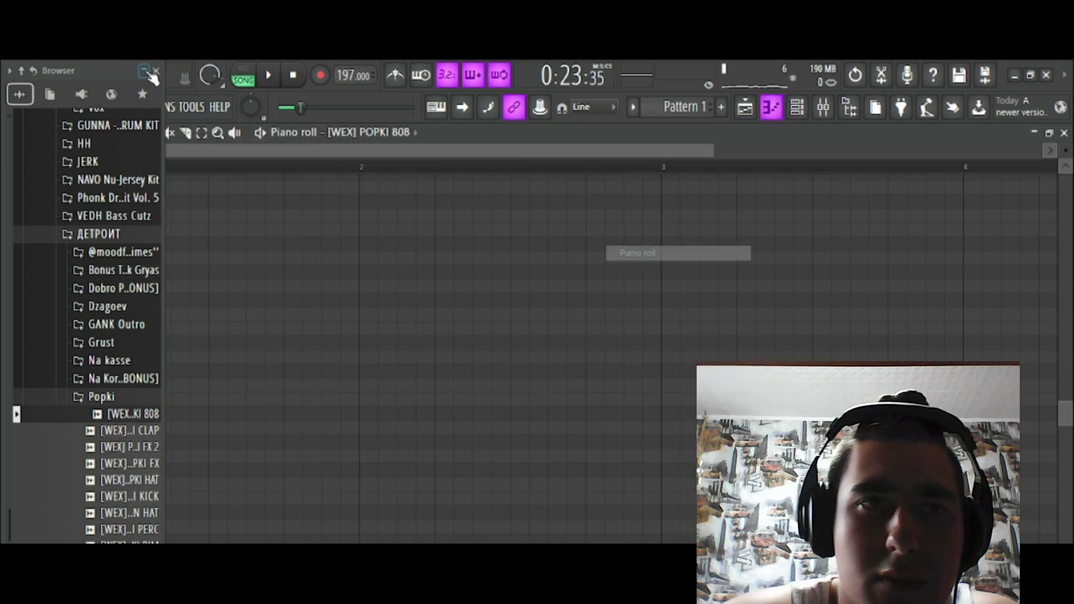
{"action": "left_click", "coordinate": [145, 70]}
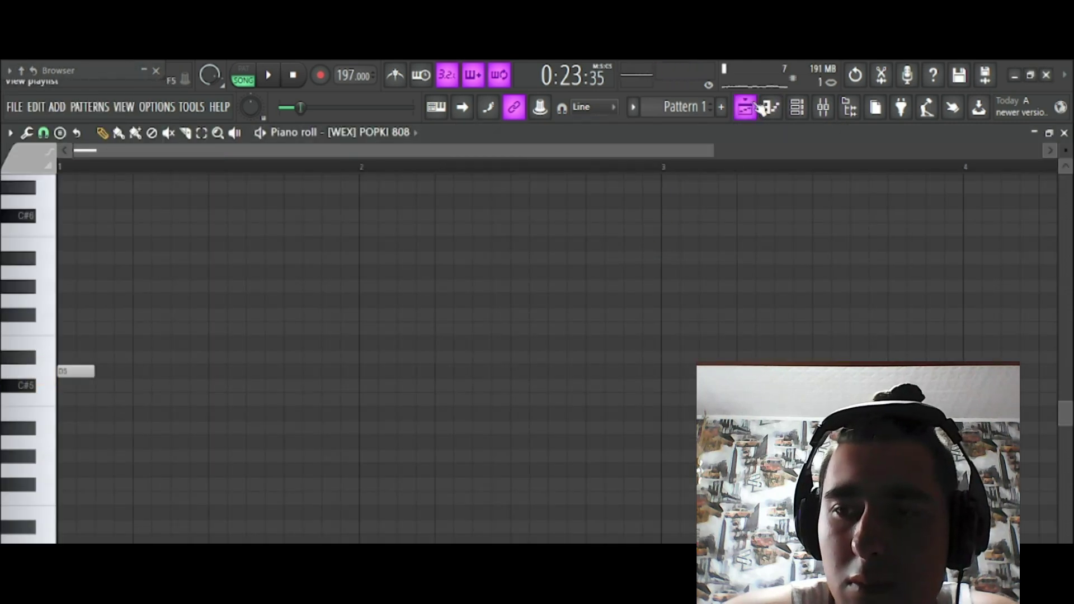
Place Pattern 1 at the start of track 6 in the playlist and mute track 1
{"action": "left_click", "coordinate": [755, 105]}
{"action": "left_click", "coordinate": [86, 419]}
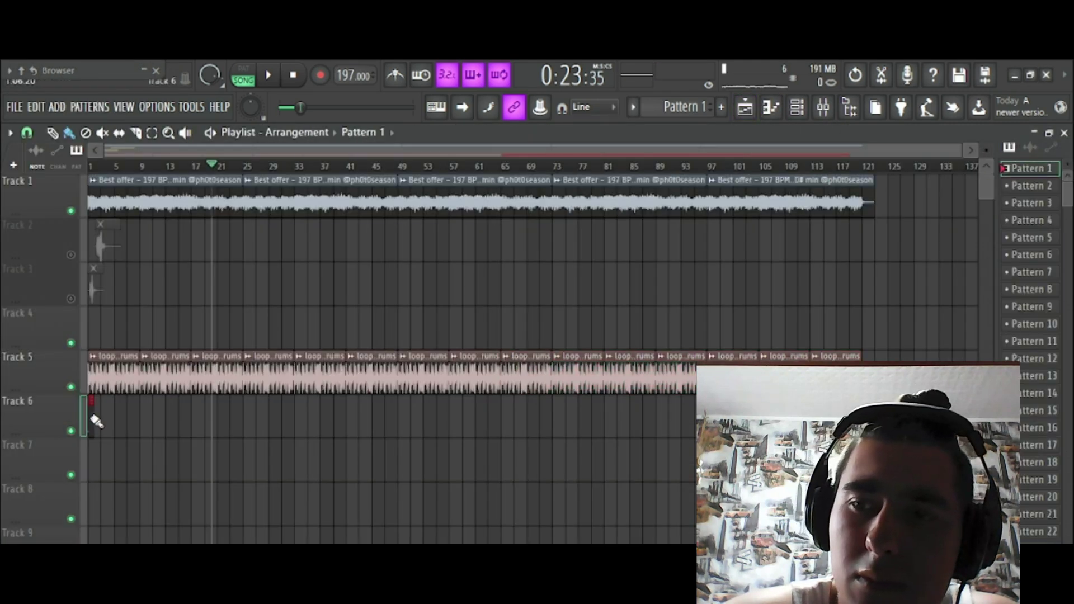
{"action": "left_click", "coordinate": [71, 210]}
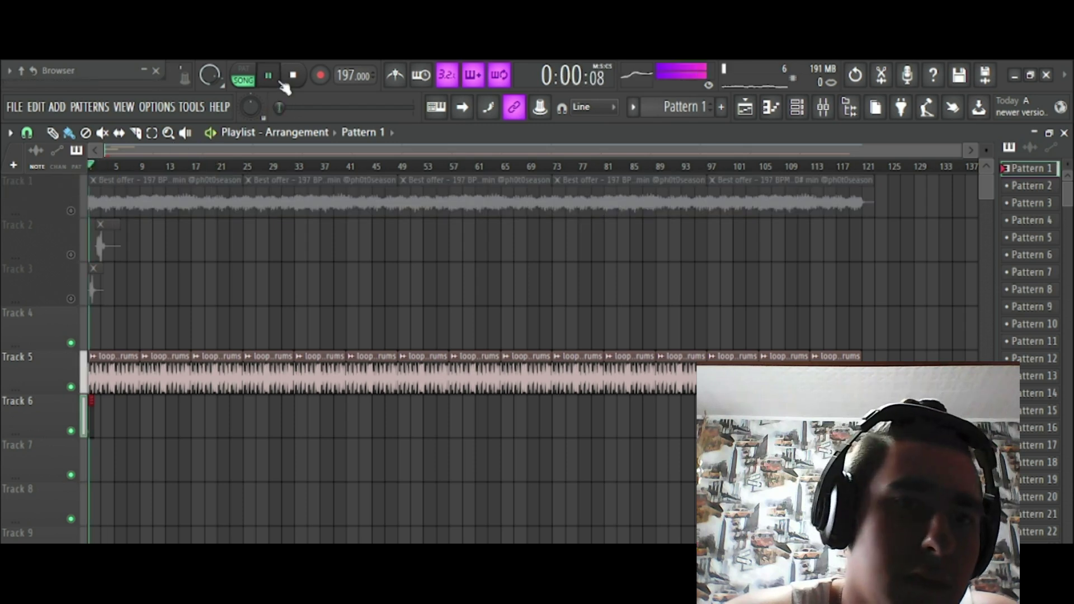
Add a second D5 note to the 808 pattern on the last beat of bar 1 during playback
{"action": "left_click", "coordinate": [771, 106]}
{"action": "left_click", "coordinate": [246, 84]}
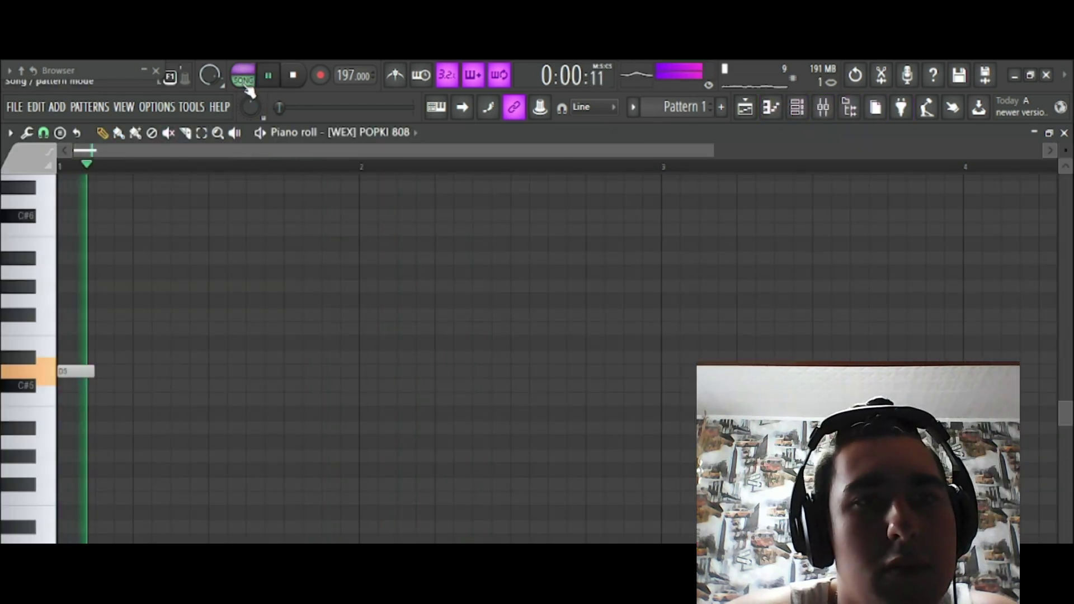
{"action": "left_click", "coordinate": [291, 371]}
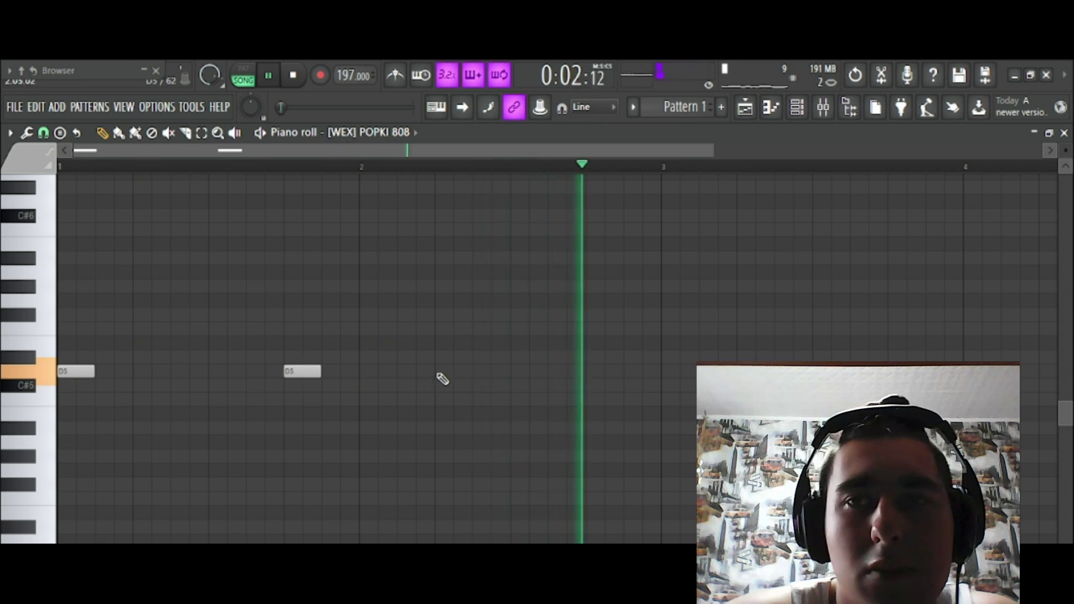
Add D5 notes to the 808 pattern on beat 2 and the last half-beat of bar 2 and at the start of bar 3
{"action": "left_click", "coordinate": [443, 371]}
{"action": "left_click", "coordinate": [609, 371]}
{"action": "left_click_drag", "start_coordinate": [614, 370], "coordinate": [652, 371]}
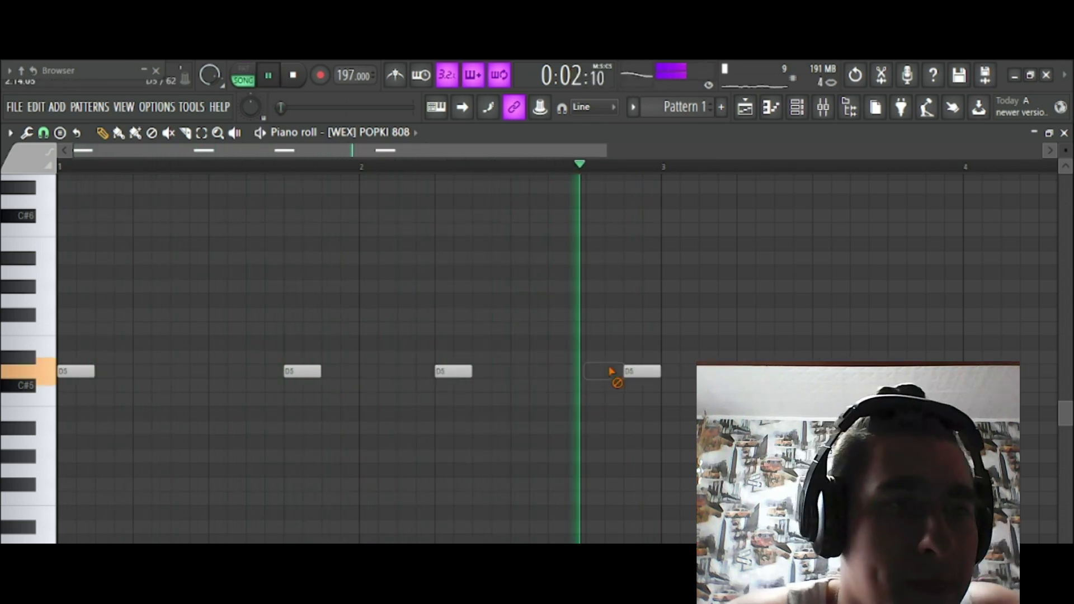
{"action": "left_click", "coordinate": [673, 372]}
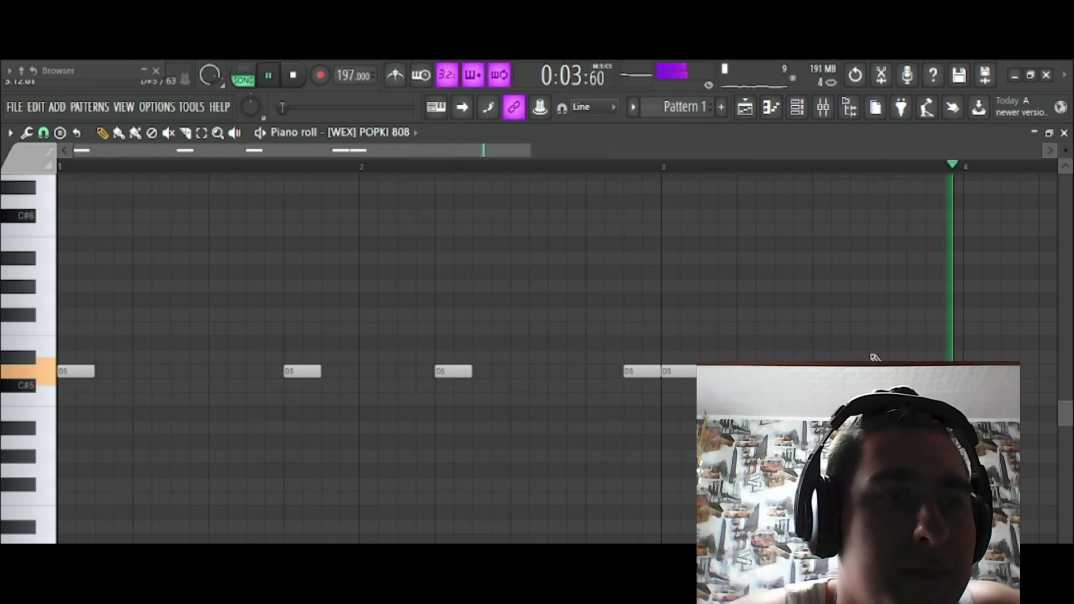
Check the 808 pattern against the drum loop and add three D5 notes in bar 4, on beat 2 and the second halves of beats 3 and 4
{"action": "left_click", "coordinate": [745, 106]}
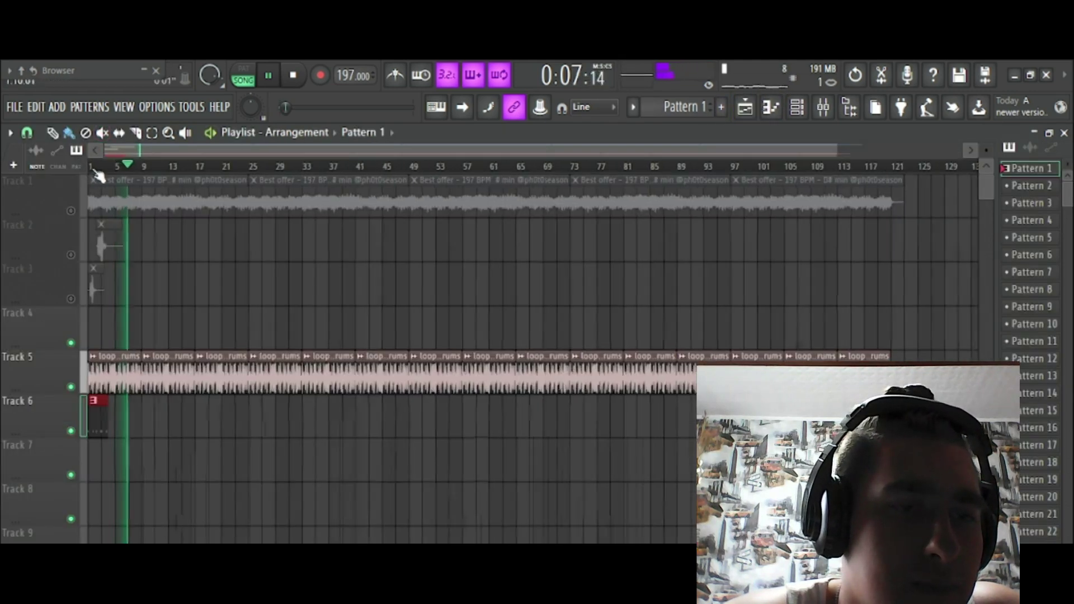
{"action": "left_click", "coordinate": [97, 167]}
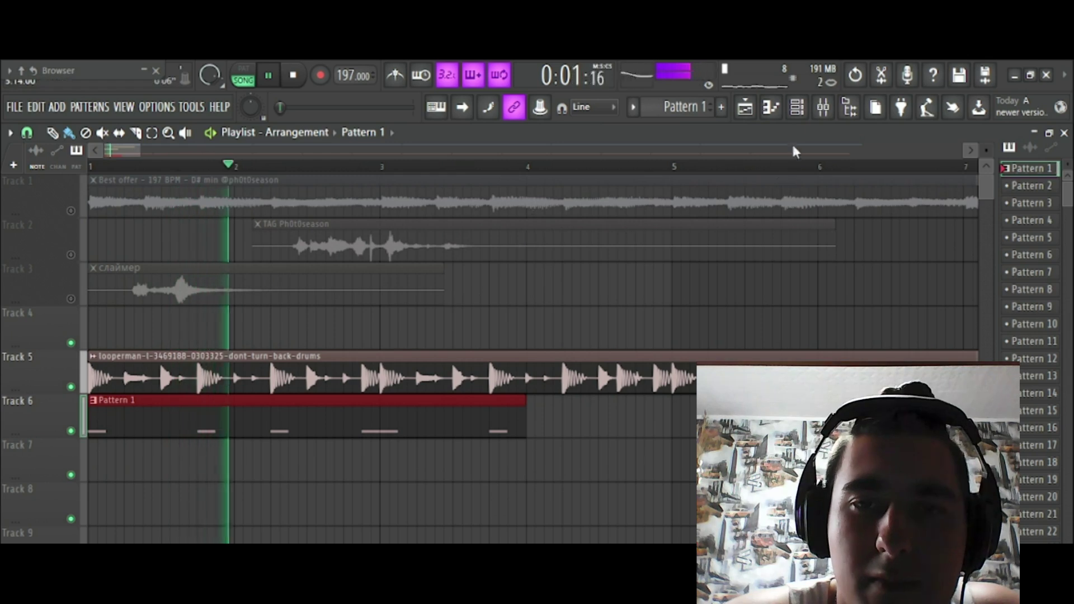
{"action": "left_click", "coordinate": [770, 107]}
{"action": "left_click", "coordinate": [475, 371]}
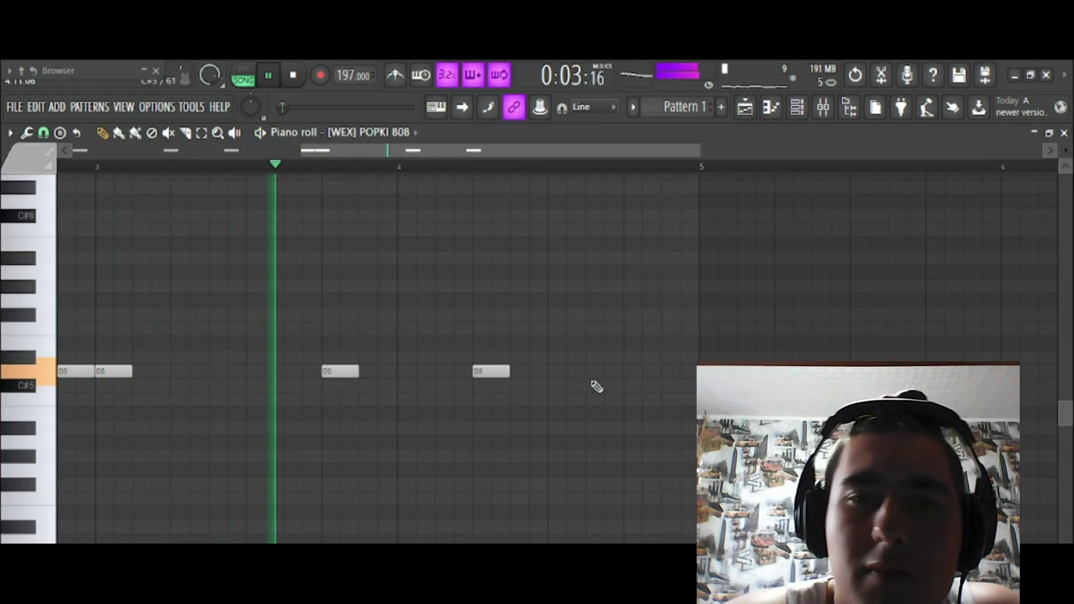
{"action": "left_click", "coordinate": [601, 372]}
{"action": "left_click", "coordinate": [667, 371]}
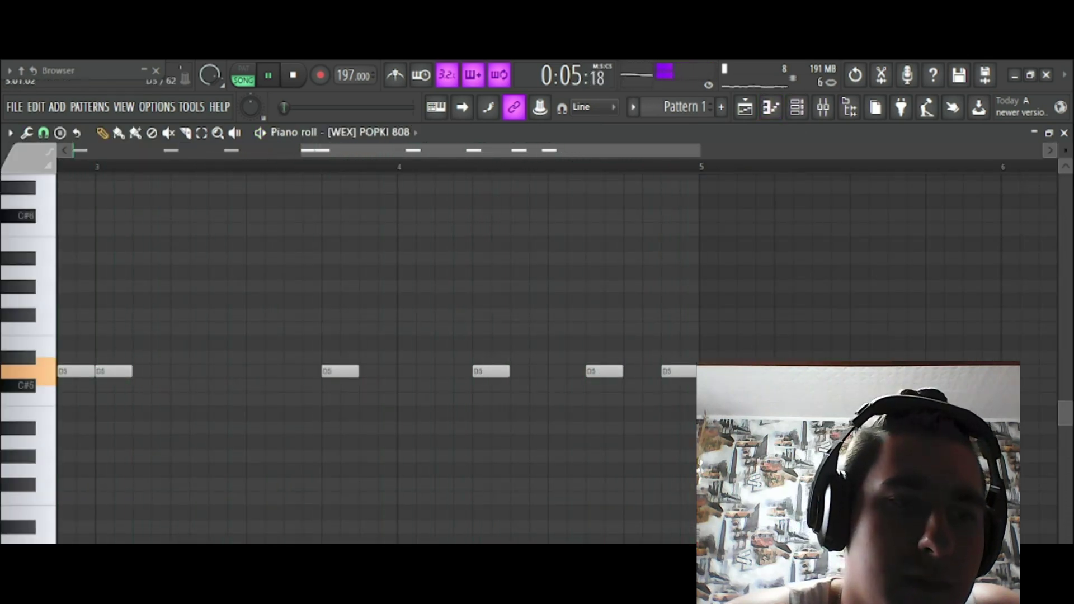
Duplicate the four-bar D5 phrase of the 808 pattern into bars 5 to 8 and resume playback
{"action": "left_click", "coordinate": [744, 106]}
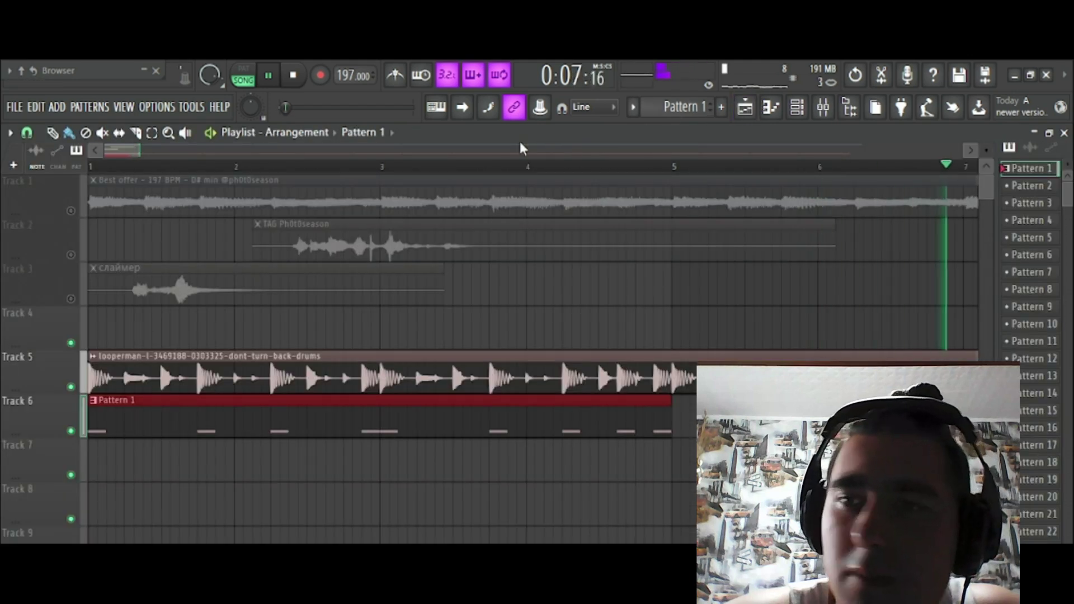
{"action": "left_click", "coordinate": [268, 75]}
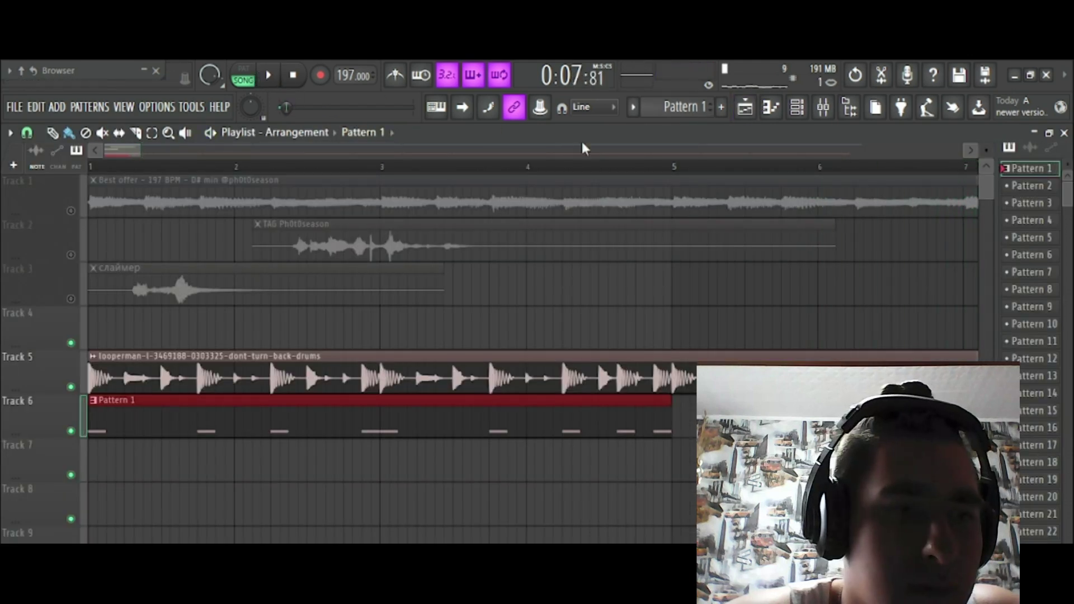
{"action": "left_click", "coordinate": [772, 112]}
{"action": "scroll", "coordinate": [446, 181], "scroll_direction": "down", "scroll_amount": 3, "text": "ctrl"}
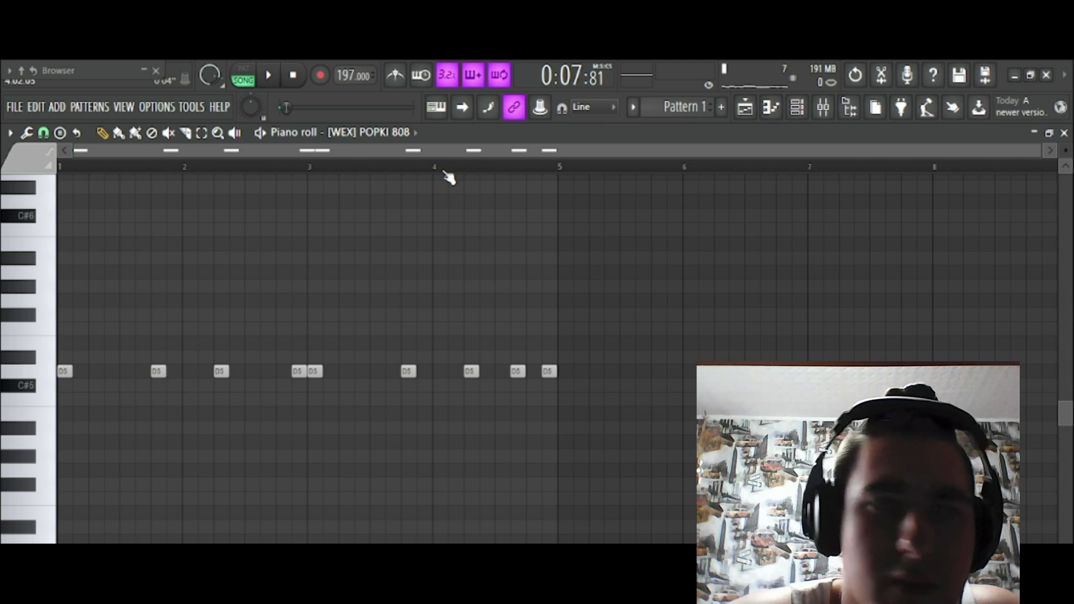
{"action": "key", "text": "ctrl+b"}
{"action": "left_click", "coordinate": [268, 74]}
{"action": "scroll", "coordinate": [163, 390], "scroll_direction": "down", "scroll_amount": 2, "text": "ctrl"}
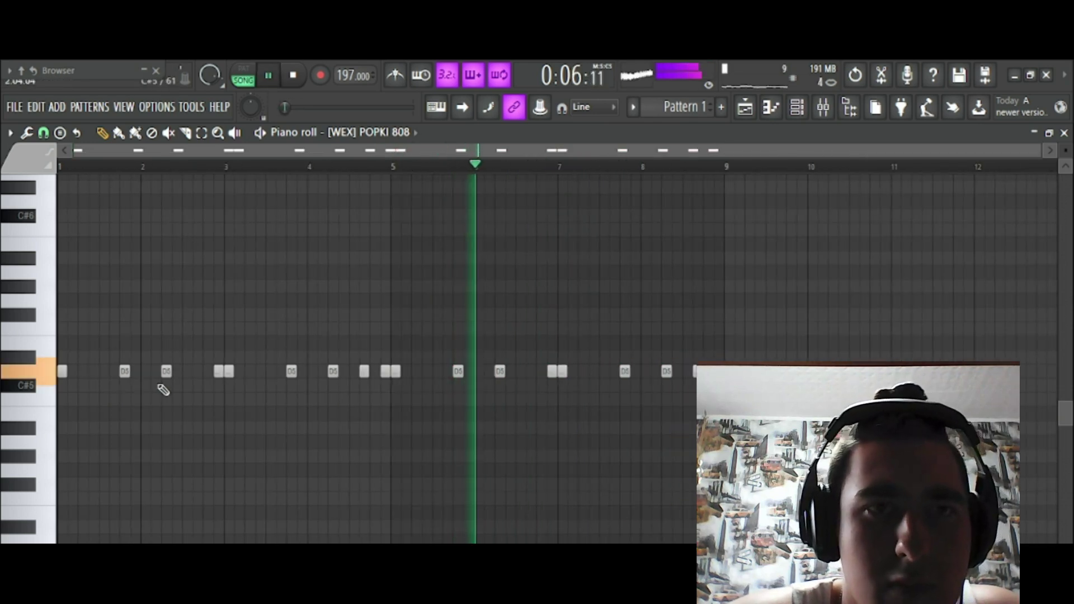
Lengthen the D5 notes across the eight-bar 808 pattern so each one reaches the start of the following note
{"action": "left_click_drag", "start_coordinate": [66, 371], "coordinate": [119, 372]}
{"action": "key", "text": "space"}
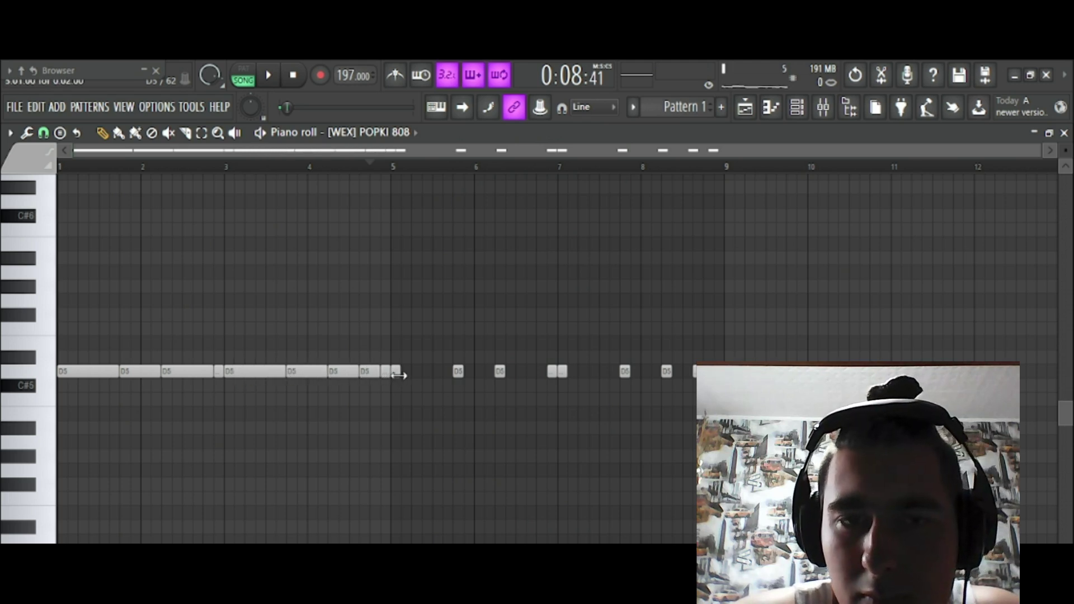
{"action": "left_click", "coordinate": [466, 374]}
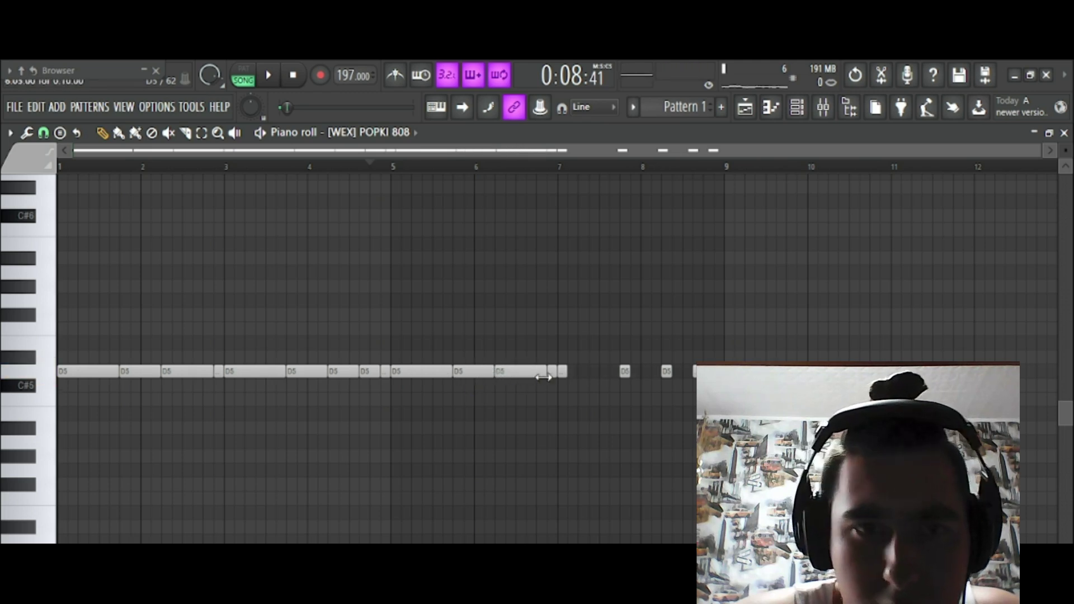
{"action": "left_click", "coordinate": [638, 375]}
{"action": "right_click", "coordinate": [636, 376]}
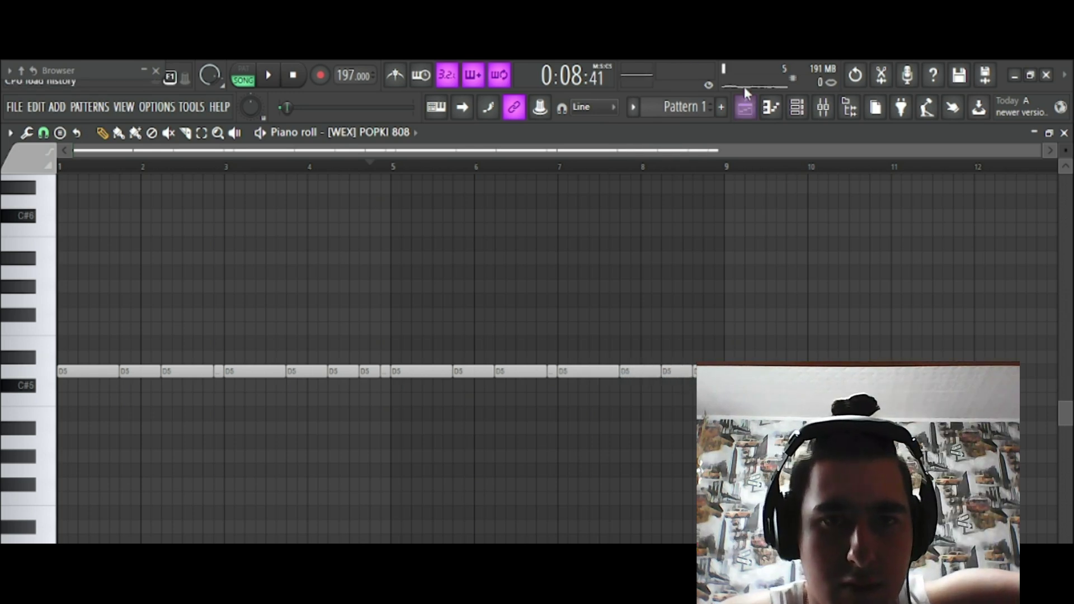
{"action": "left_click", "coordinate": [750, 105]}
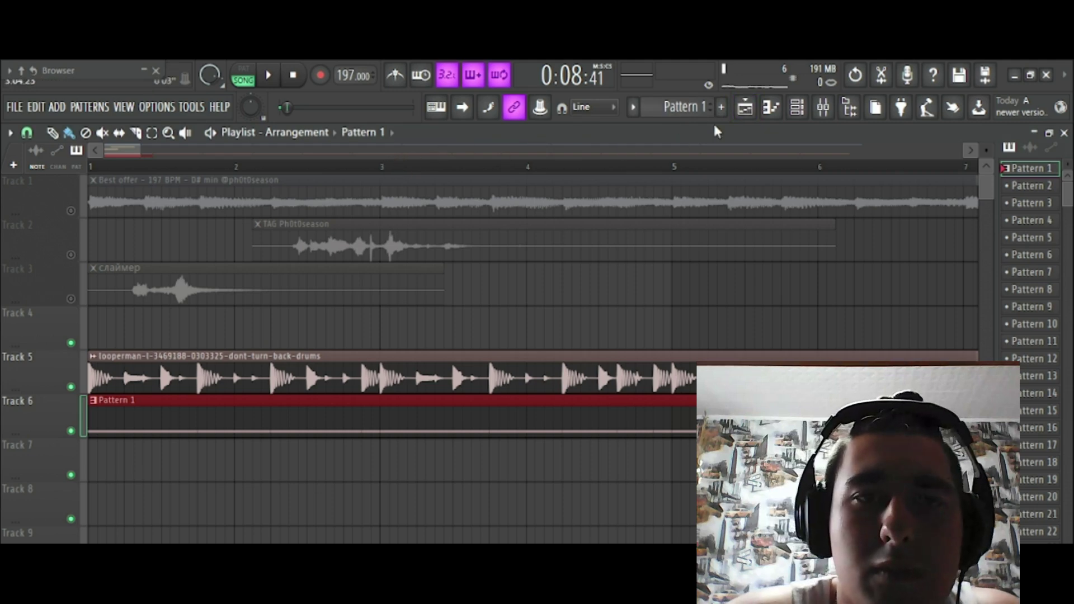
Stamp a D# minor chord in bar 9 as a scale reference and transpose all the D5 bass notes to D#5
{"action": "left_click", "coordinate": [771, 106]}
{"action": "left_click", "coordinate": [60, 133]}
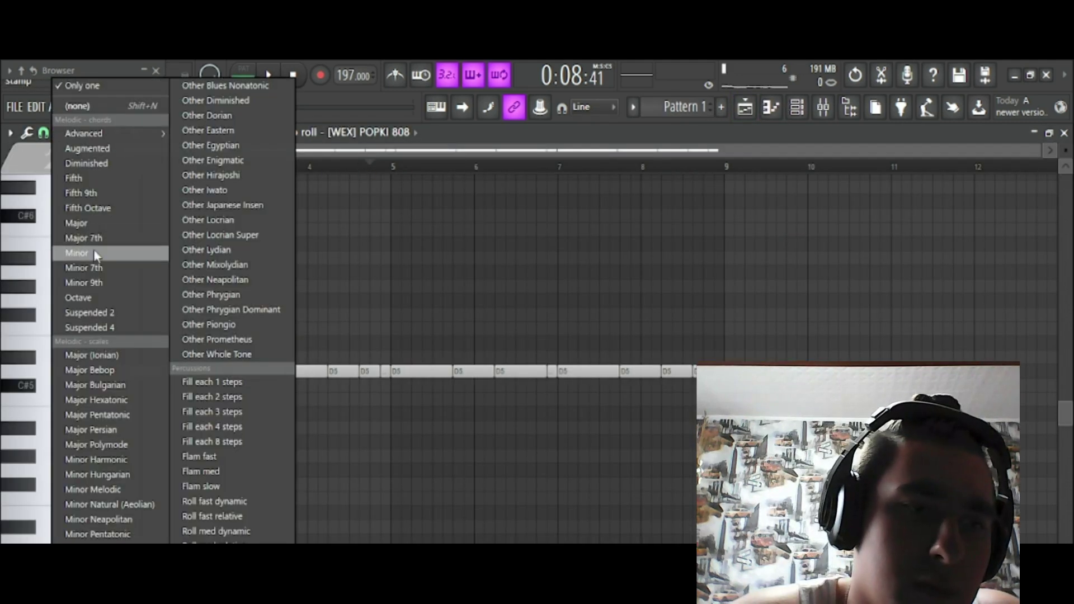
{"action": "left_click", "coordinate": [89, 253]}
{"action": "left_click", "coordinate": [730, 343]}
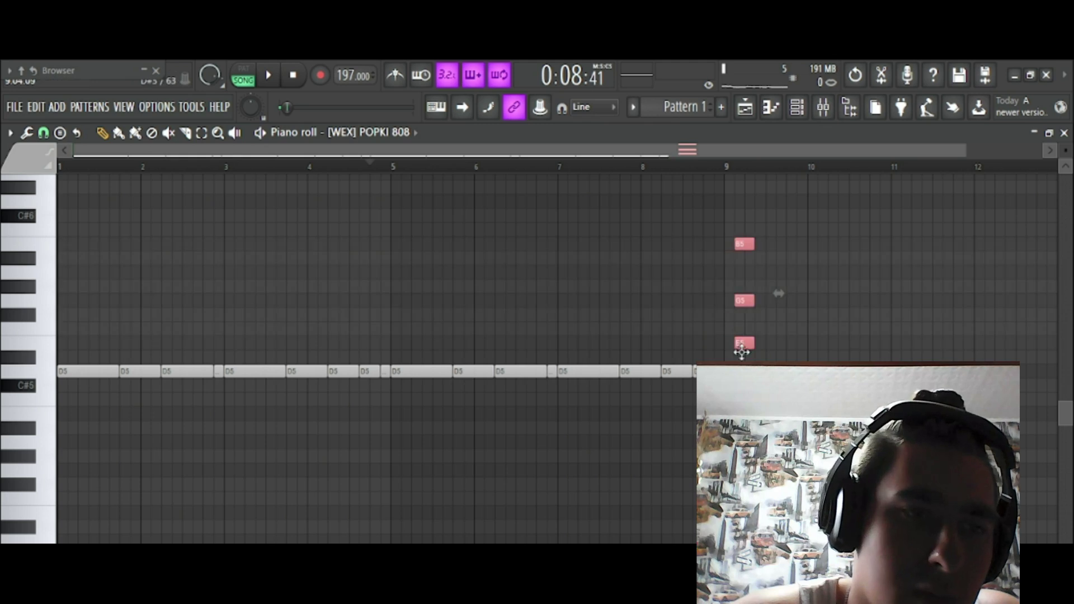
{"action": "left_click_drag", "start_coordinate": [715, 391], "coordinate": [114, 118]}
Move the last two notes of bar 2 to F#5 and two bar 4 notes to A#4, previewing in pattern mode
{"action": "left_click_drag", "start_coordinate": [186, 374], "coordinate": [189, 309]}
{"action": "left_click", "coordinate": [192, 355]}
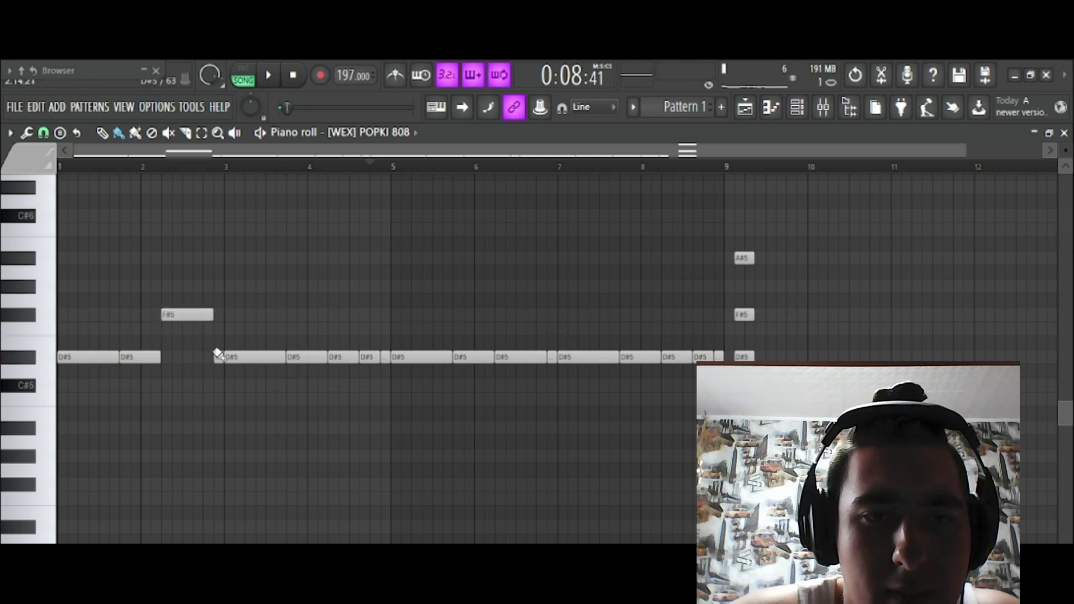
{"action": "left_click", "coordinate": [244, 81]}
{"action": "key", "text": "space"}
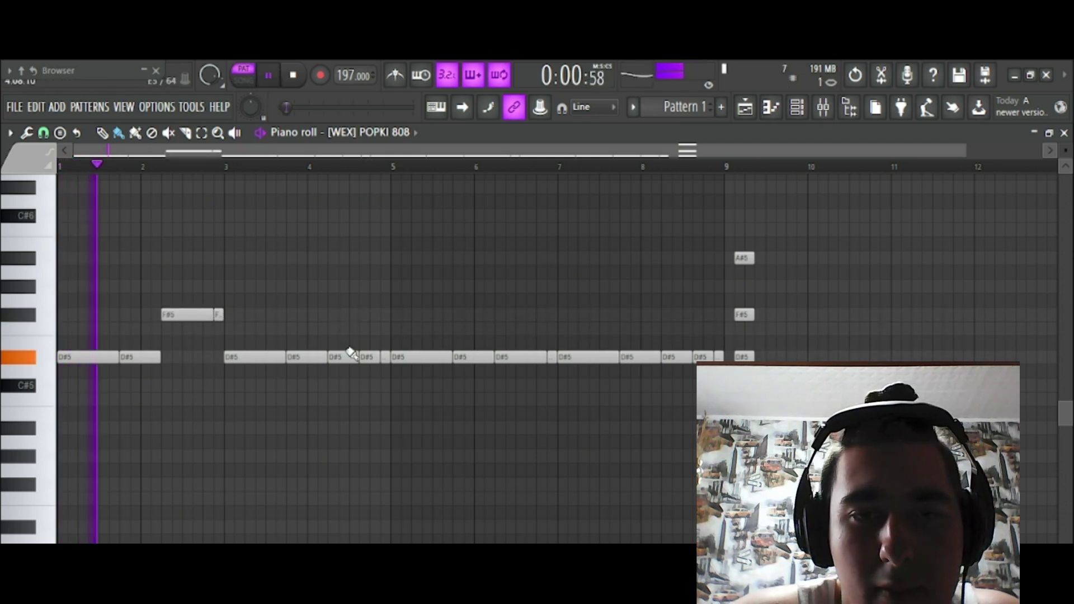
{"action": "left_click_drag", "start_coordinate": [343, 358], "coordinate": [342, 437]}
{"action": "left_click_drag", "start_coordinate": [367, 357], "coordinate": [368, 429]}
Set the sustain level to 0% in the POPKI 808 channel's volume envelope
{"action": "left_click", "coordinate": [336, 132]}
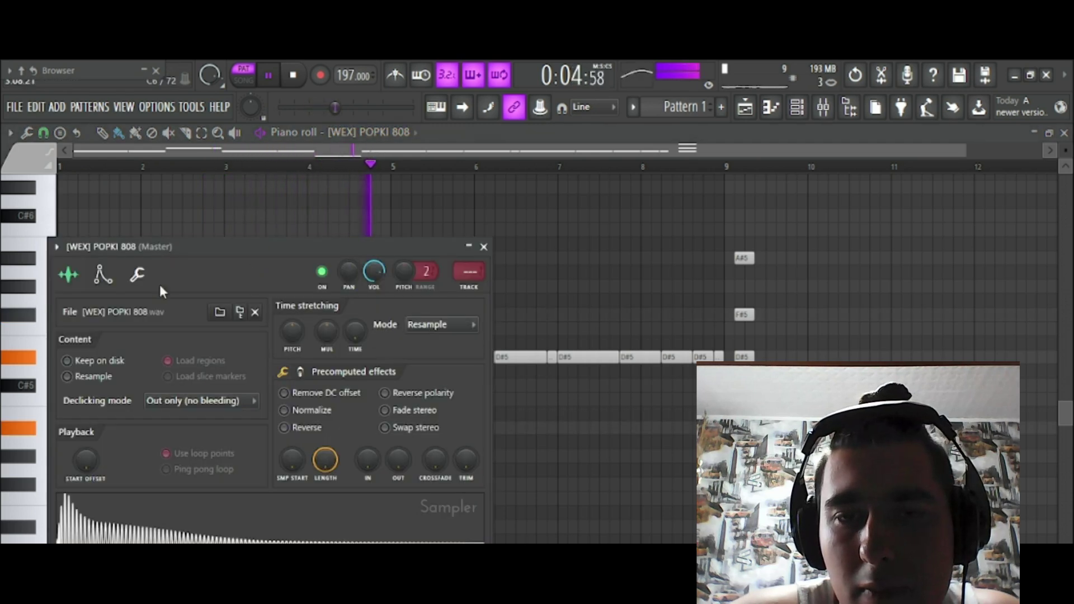
{"action": "left_click", "coordinate": [101, 276]}
{"action": "left_click_drag", "start_coordinate": [179, 428], "coordinate": [205, 448]}
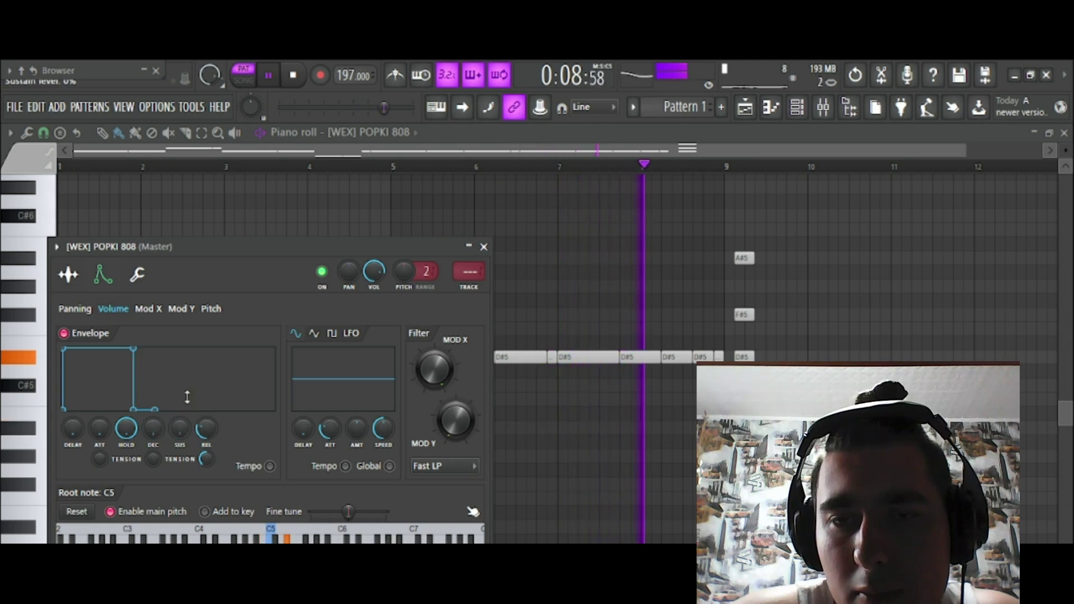
{"action": "left_click", "coordinate": [484, 246]}
Vary the second half of the bassline by moving bar 6's notes and bar 7's last to F#5, and bar 5's last and bar 7's first to A#5
{"action": "left_click", "coordinate": [469, 167]}
{"action": "key", "text": "space"}
{"action": "key", "text": "space"}
{"action": "left_click_drag", "start_coordinate": [514, 347], "coordinate": [514, 305]}
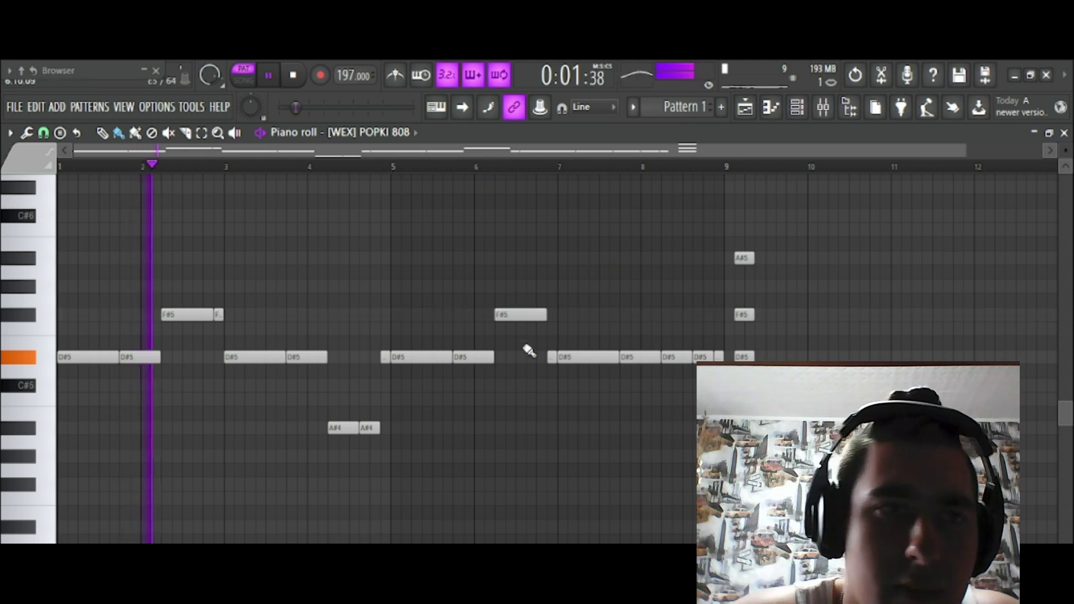
{"action": "left_click_drag", "start_coordinate": [572, 357], "coordinate": [576, 258]}
{"action": "left_click_drag", "start_coordinate": [467, 356], "coordinate": [475, 258]}
{"action": "left_click_drag", "start_coordinate": [647, 361], "coordinate": [649, 316]}
Delete the three-note reference chord in bar 9 and stop playback
{"action": "right_click", "coordinate": [744, 258]}
{"action": "right_click", "coordinate": [744, 314]}
{"action": "right_click", "coordinate": [744, 357]}
{"action": "left_click", "coordinate": [288, 89]}
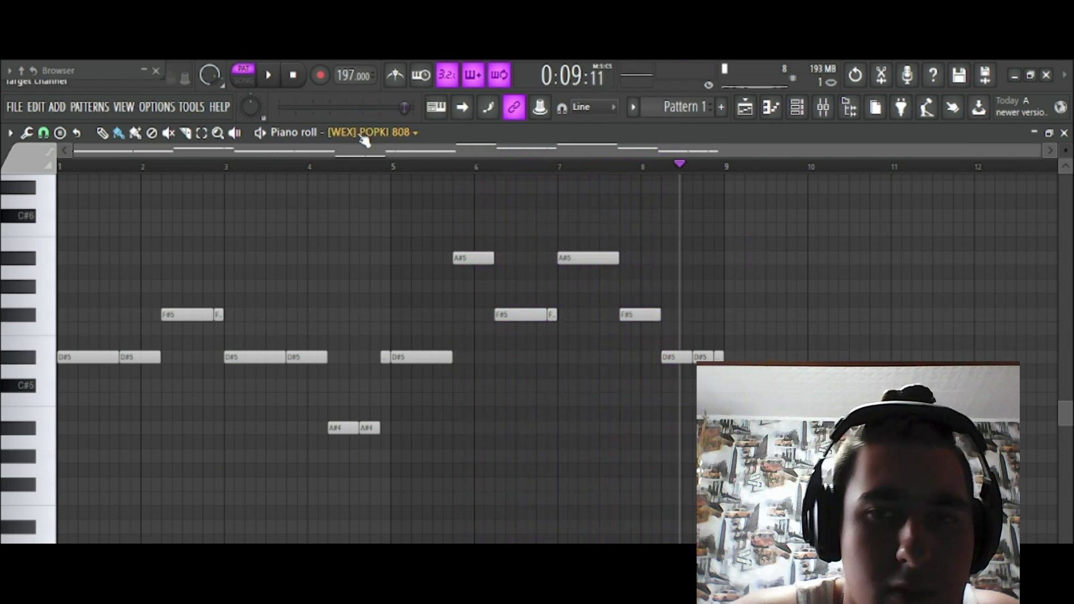
Route the POPKI 808 channel to mixer track 4 and browse the ДЕТРОИТ kit's Dzagoev and Gryas folders for another 808
{"action": "left_click", "coordinate": [364, 133]}
{"action": "key", "text": "alt+F8"}
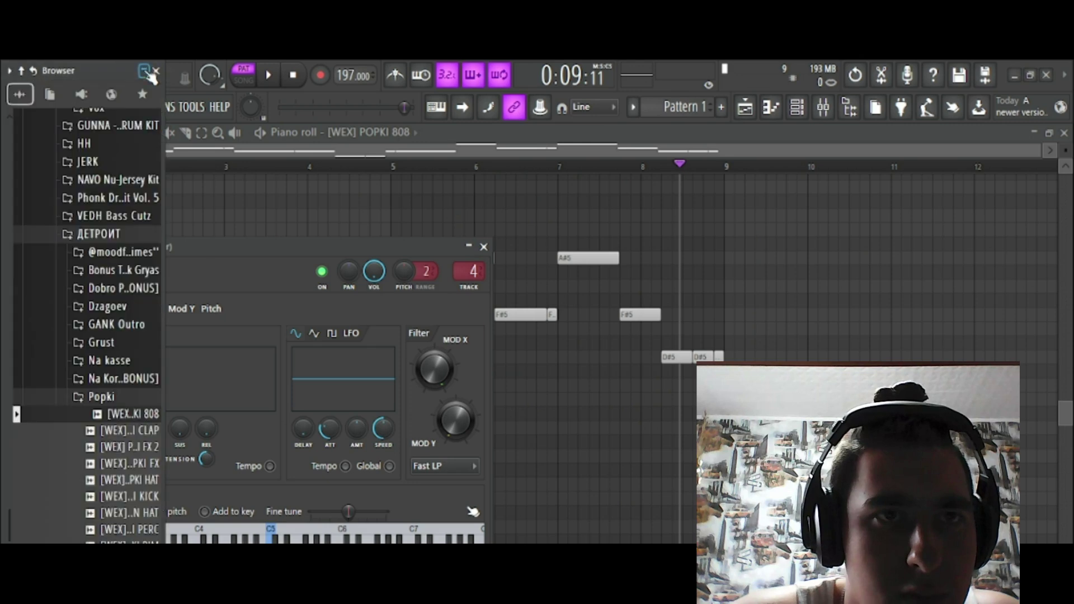
{"action": "scroll", "coordinate": [137, 300], "scroll_direction": "down", "scroll_amount": 5}
{"action": "left_click", "coordinate": [106, 307]}
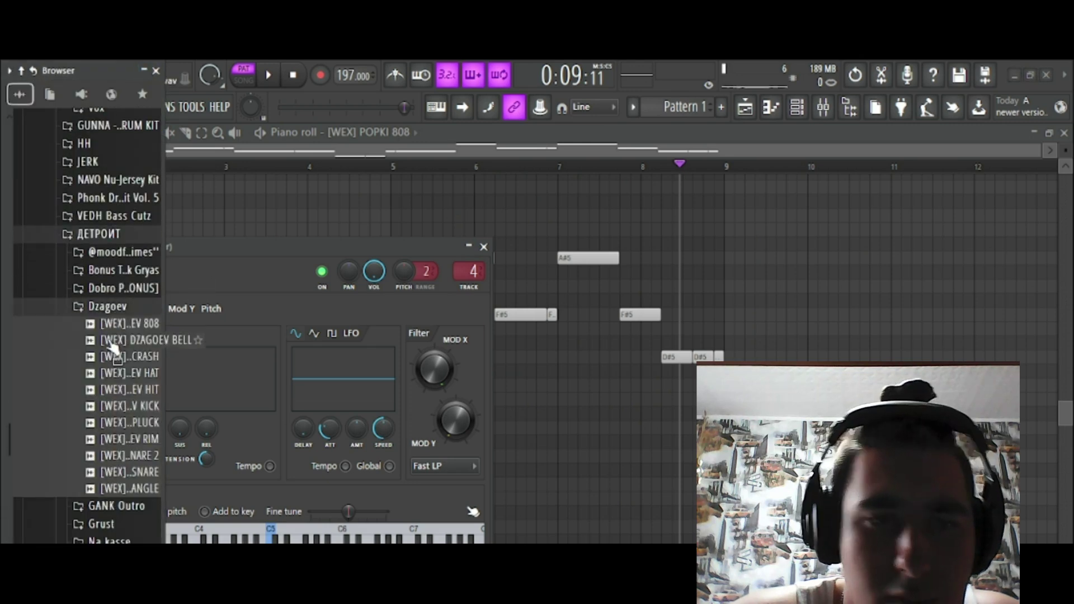
{"action": "left_click", "coordinate": [106, 307]}
{"action": "left_click", "coordinate": [114, 271]}
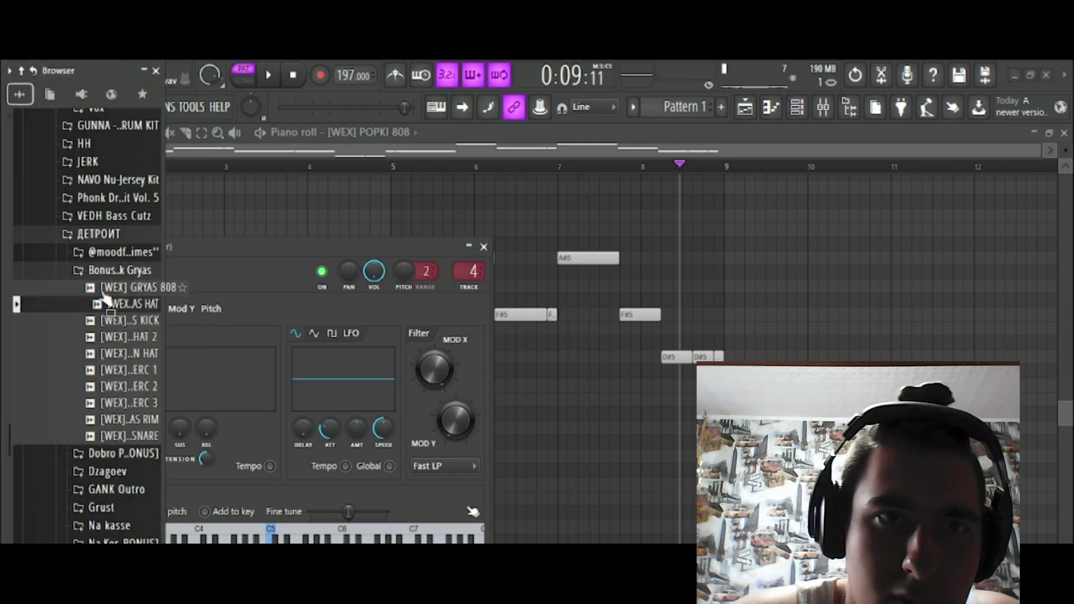
Replace the channel's POPKI 808 sample with [WEX] NA KASSE 808 from the Na kasse folder
{"action": "scroll", "coordinate": [108, 302], "scroll_direction": "down", "scroll_amount": 8}
{"action": "scroll", "coordinate": [108, 302], "scroll_direction": "up", "scroll_amount": 10}
{"action": "left_click", "coordinate": [114, 328]}
{"action": "left_click", "coordinate": [120, 346]}
{"action": "left_click_drag", "start_coordinate": [120, 350], "coordinate": [296, 249]}
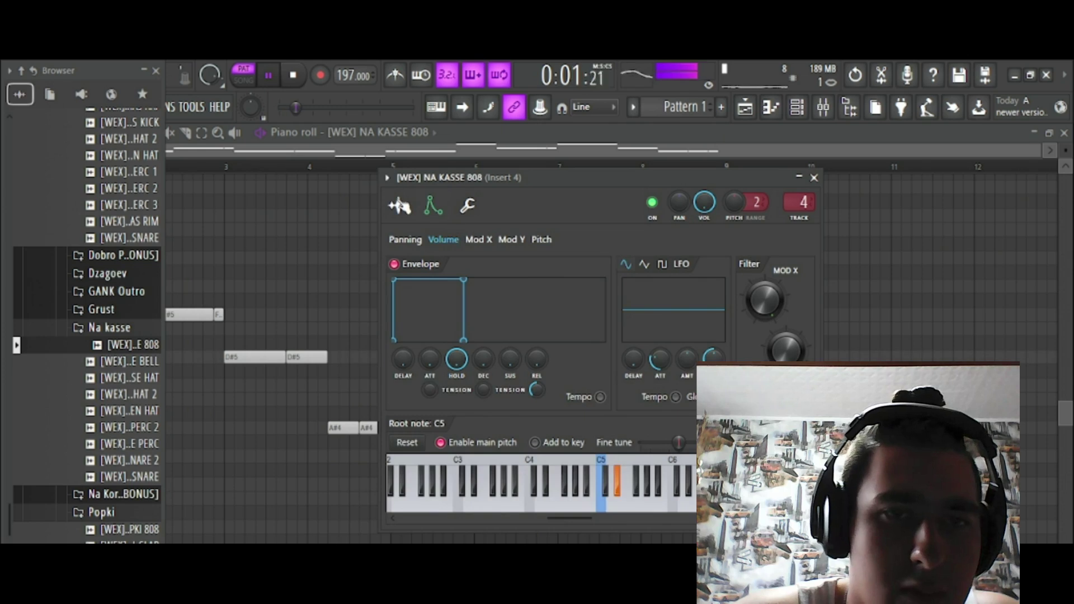
Open the NA KASSE 808 sample in Edison and detect its pitch regions
{"action": "left_click", "coordinate": [399, 206]}
{"action": "right_click", "coordinate": [560, 433]}
{"action": "left_click", "coordinate": [610, 443]}
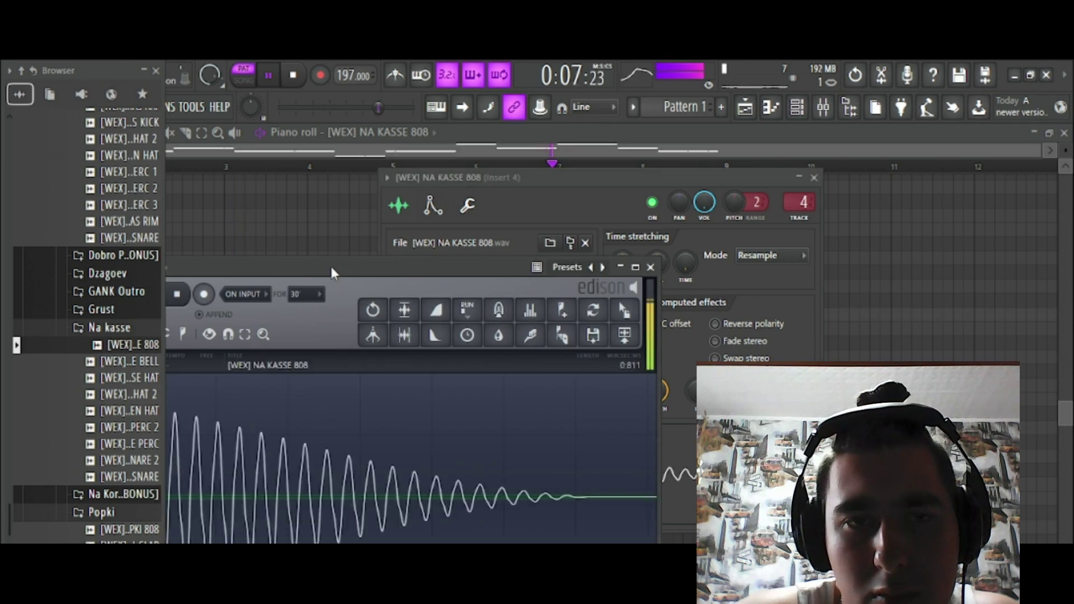
{"action": "left_click_drag", "start_coordinate": [330, 264], "coordinate": [505, 193]}
{"action": "left_click", "coordinate": [358, 263]}
{"action": "left_click", "coordinate": [421, 485]}
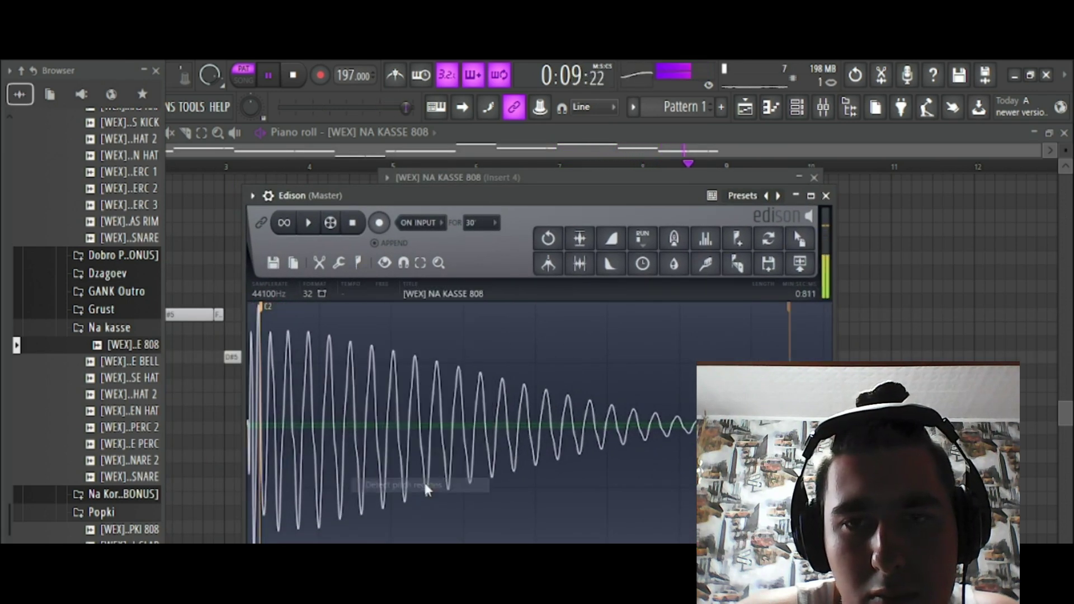
Play the arrangement in song mode with the browser collapsed and unmute the Best offer melody on track 1
{"action": "left_click", "coordinate": [745, 107]}
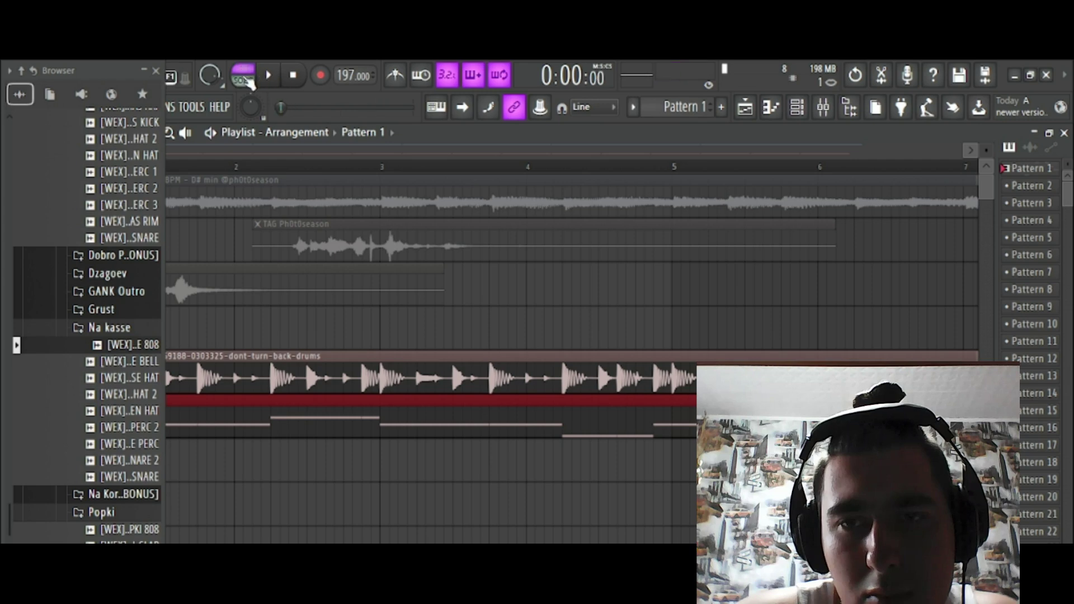
{"action": "left_click", "coordinate": [146, 71]}
{"action": "scroll", "coordinate": [239, 147], "scroll_direction": "down", "scroll_amount": 10}
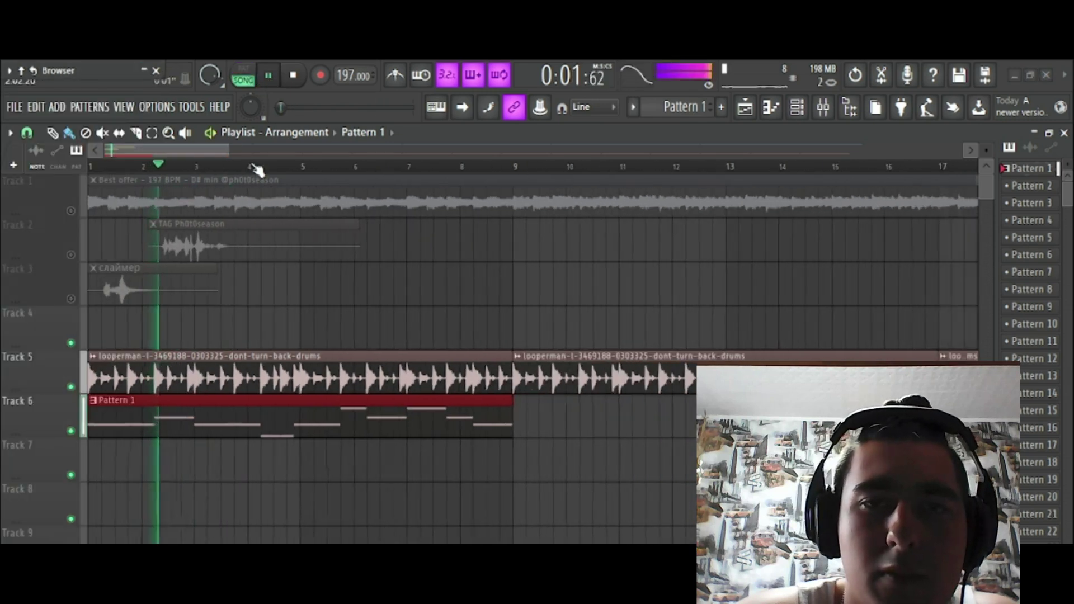
{"action": "left_click", "coordinate": [71, 211]}
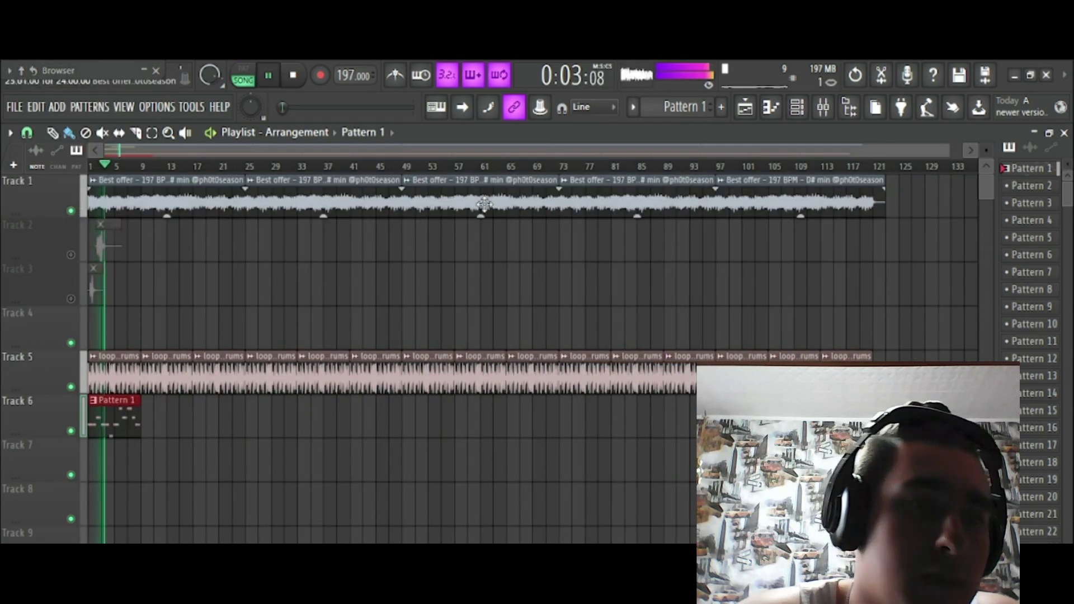
Raise the 808's volume on mixer insert 4 to about 117%
{"action": "left_click", "coordinate": [823, 112]}
{"action": "left_click_drag", "start_coordinate": [209, 398], "coordinate": [208, 370]}
{"action": "left_click", "coordinate": [276, 408]}
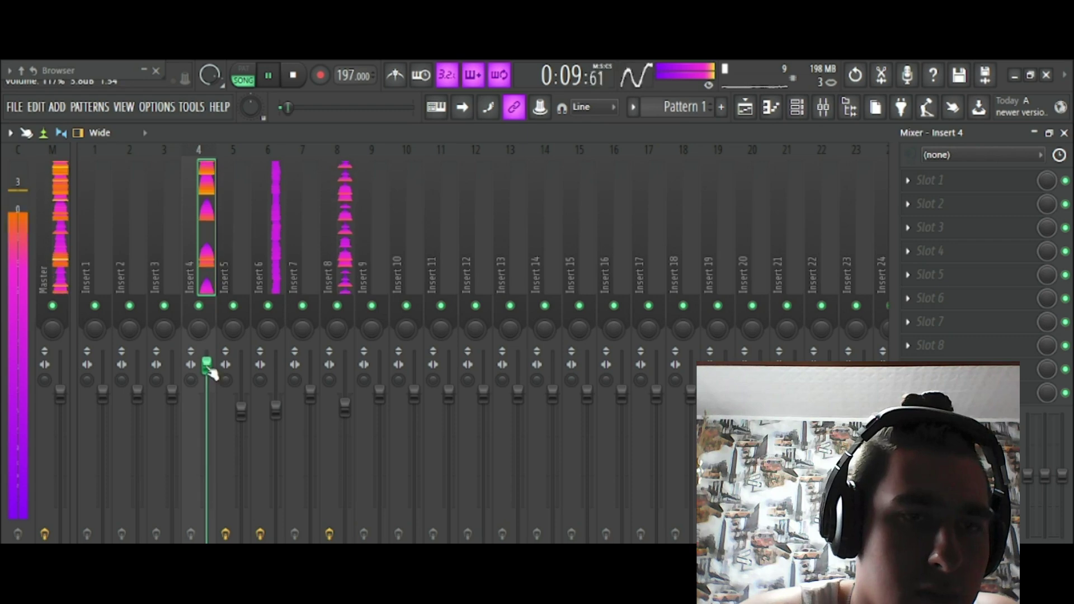
Play the arrangement from about bar 5 and examine the end of Pattern 1 against the drum loop and melody
{"action": "left_click", "coordinate": [745, 107]}
{"action": "left_click", "coordinate": [116, 167]}
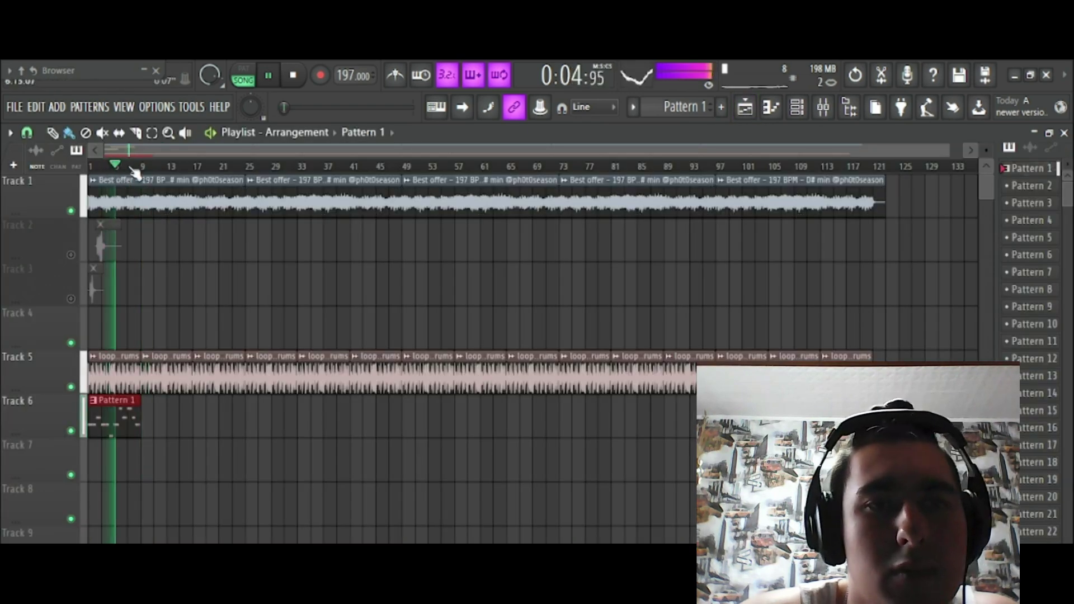
{"action": "scroll", "coordinate": [115, 163], "scroll_direction": "up", "scroll_amount": 5}
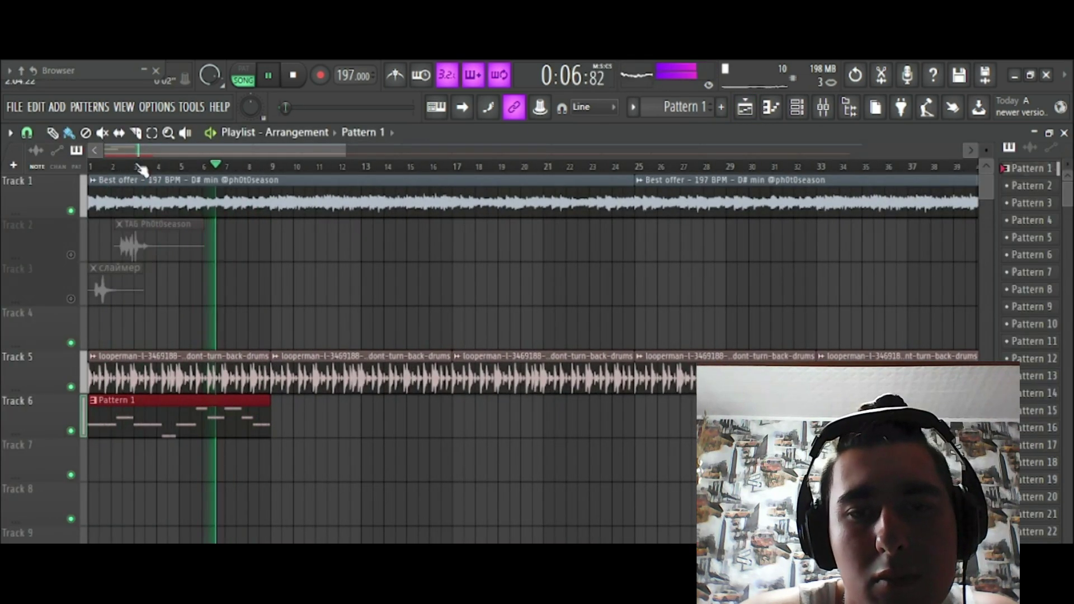
{"action": "scroll", "coordinate": [242, 162], "scroll_direction": "up", "scroll_amount": 6}
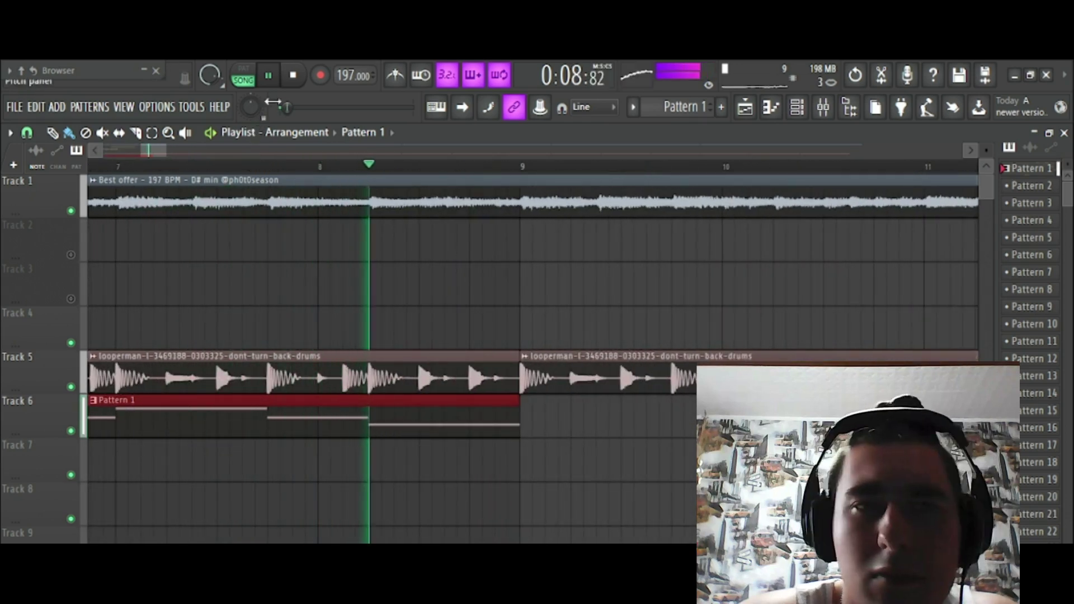
Add a repeated F#5 note just after bar 8, before the final D#5, in Pattern 1's 808 line
{"action": "key", "text": "space"}
{"action": "double_click", "coordinate": [398, 403]}
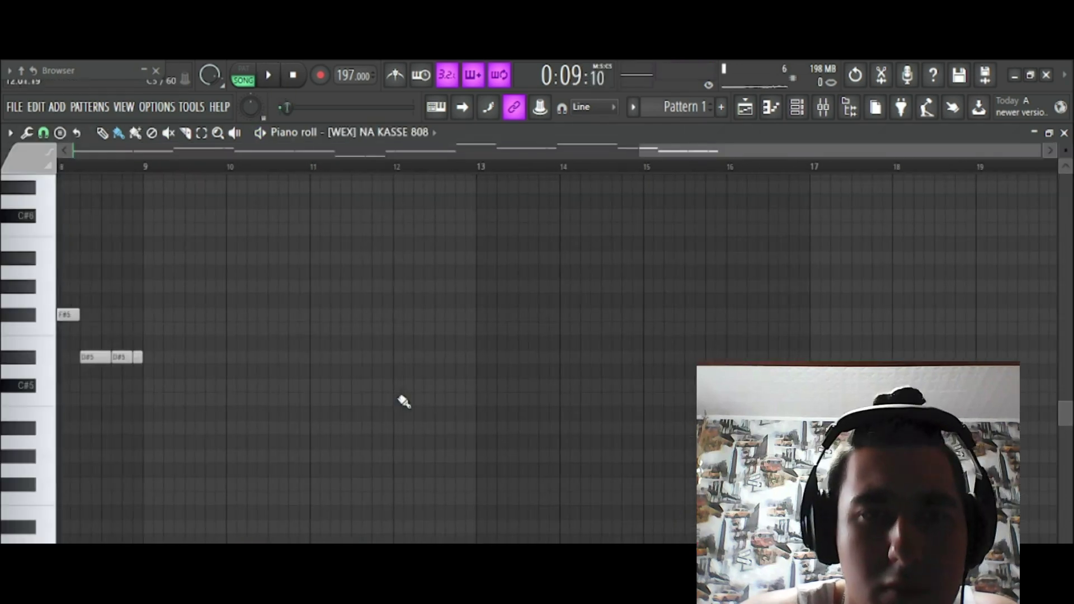
{"action": "scroll", "coordinate": [402, 173], "scroll_direction": "up", "scroll_amount": 3}
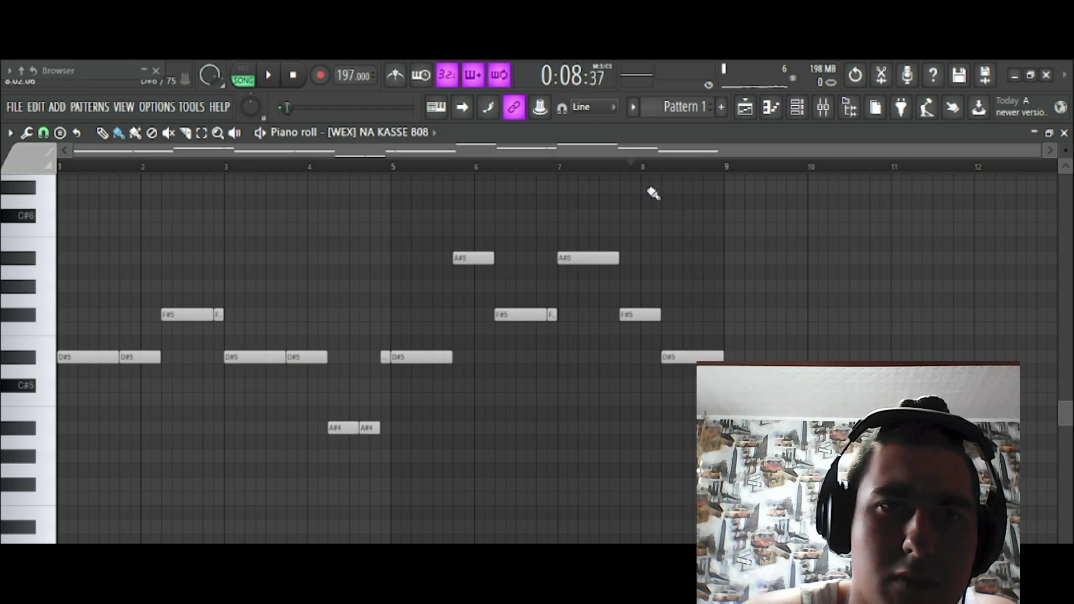
{"action": "key", "text": "space"}
{"action": "key", "text": "space"}
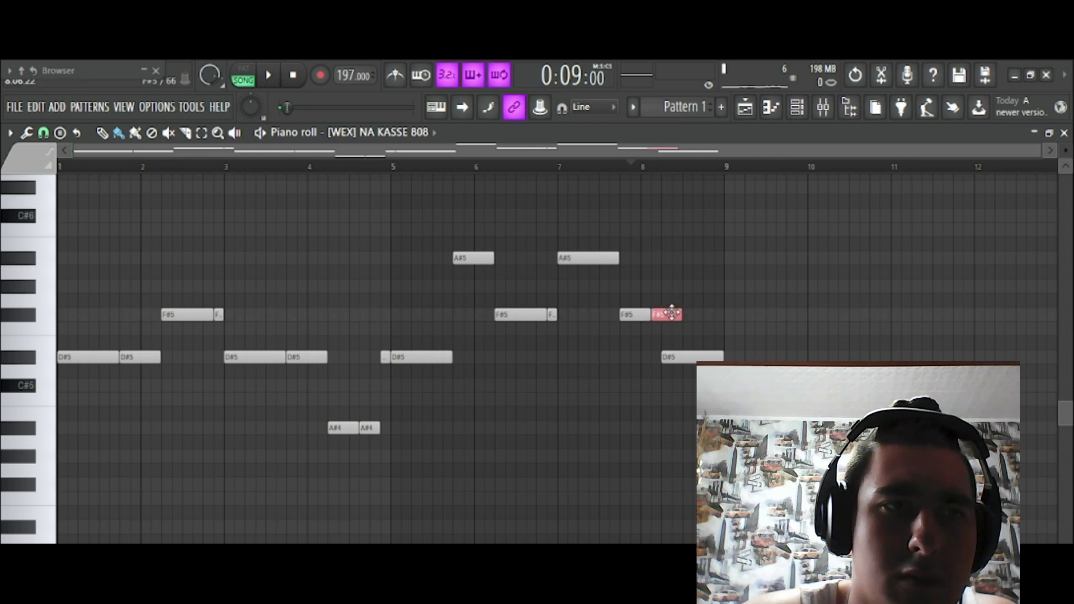
Repeat Pattern 1 along track 6 of the playlist to the end of the drum loops
{"action": "left_click", "coordinate": [744, 107]}
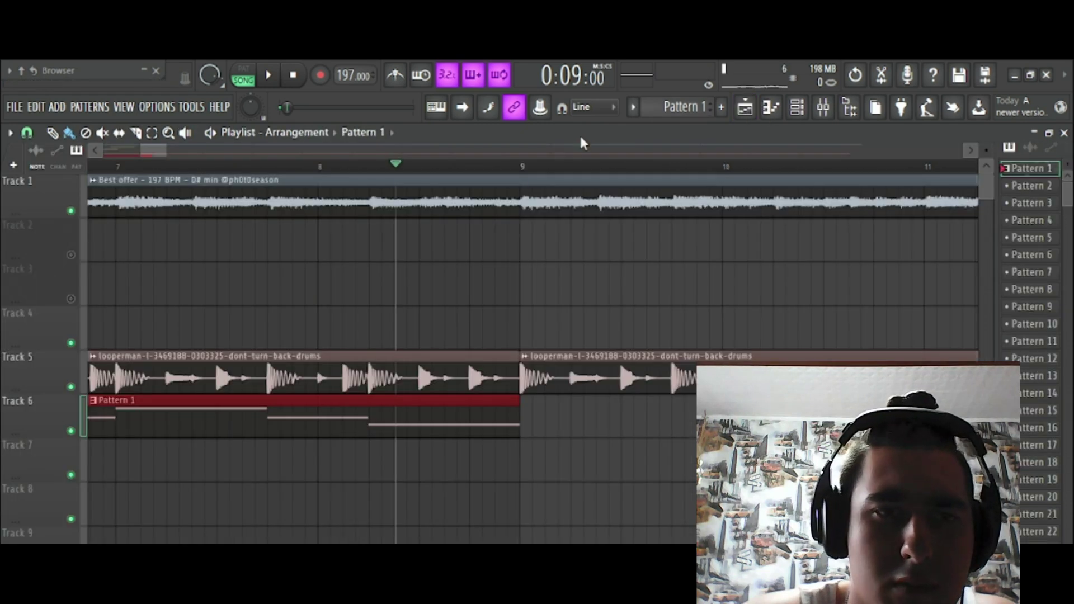
{"action": "scroll", "coordinate": [532, 165], "scroll_direction": "down", "scroll_amount": 5}
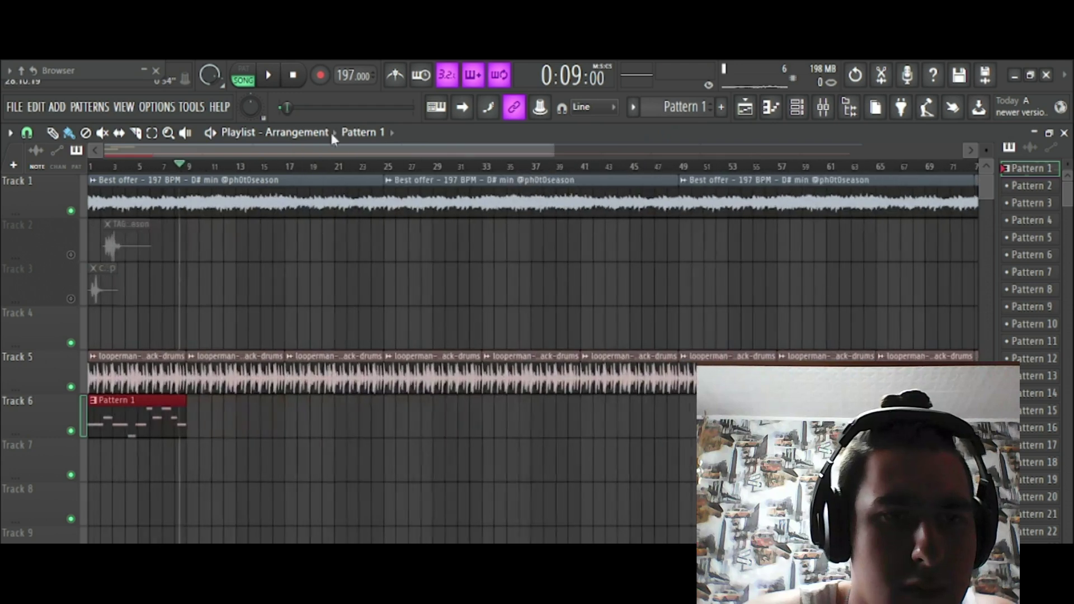
{"action": "left_click_drag", "start_coordinate": [215, 421], "coordinate": [722, 420]}
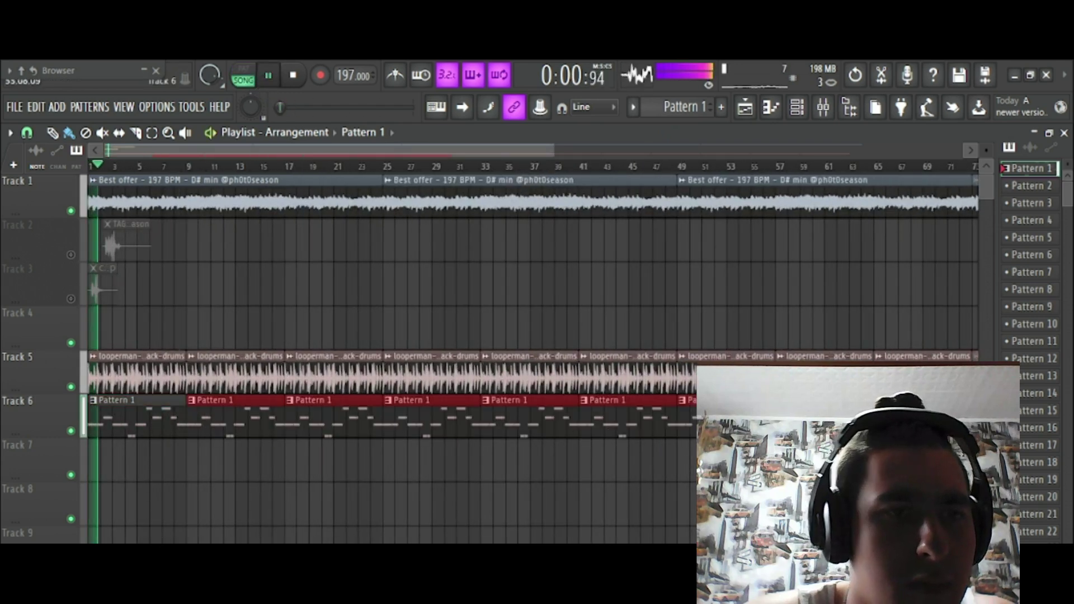
{"action": "scroll", "coordinate": [442, 155], "scroll_direction": "down", "scroll_amount": 3}
{"action": "mouse_move", "coordinate": [452, 425]}
{"action": "left_mouse_down"}
{"action": "mouse_move", "coordinate": [455, 437]}
{"action": "mouse_move", "coordinate": [699, 425]}
{"action": "left_mouse_up"}
Lower the drum loop slightly on mixer insert 8 and set the 808 on insert 4 to about 116%
{"action": "left_click", "coordinate": [823, 107]}
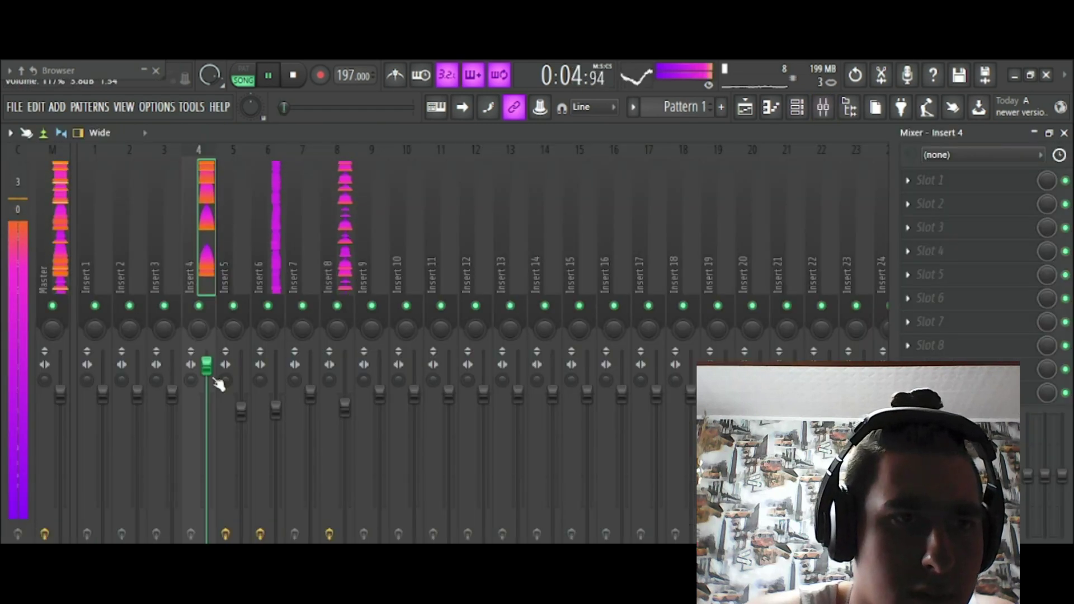
{"action": "left_click_drag", "start_coordinate": [207, 352], "coordinate": [206, 368]}
{"action": "left_click", "coordinate": [66, 212]}
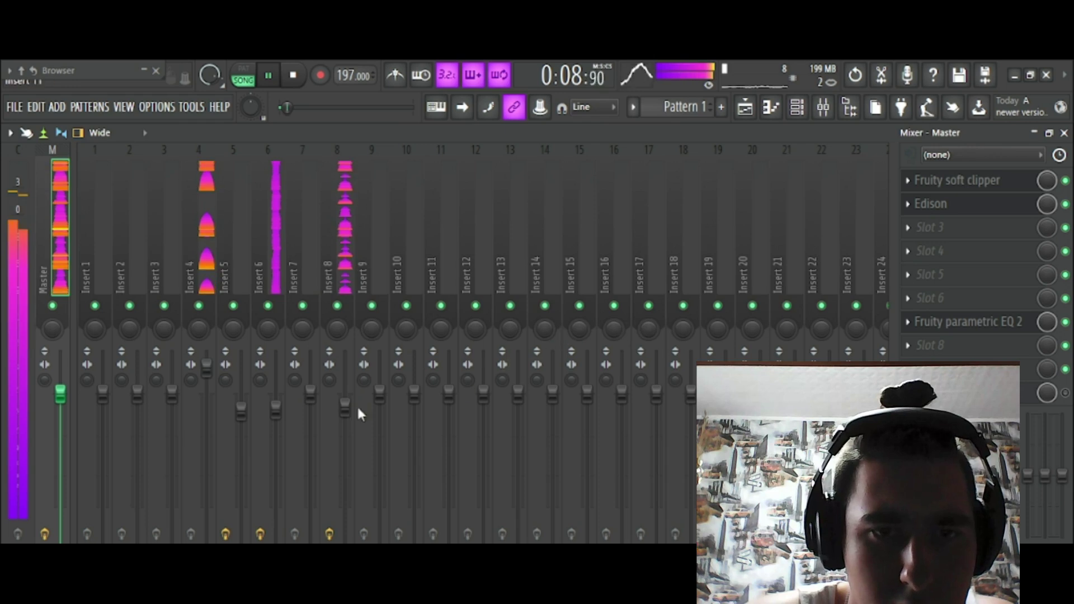
{"action": "left_click_drag", "start_coordinate": [346, 410], "coordinate": [358, 423]}
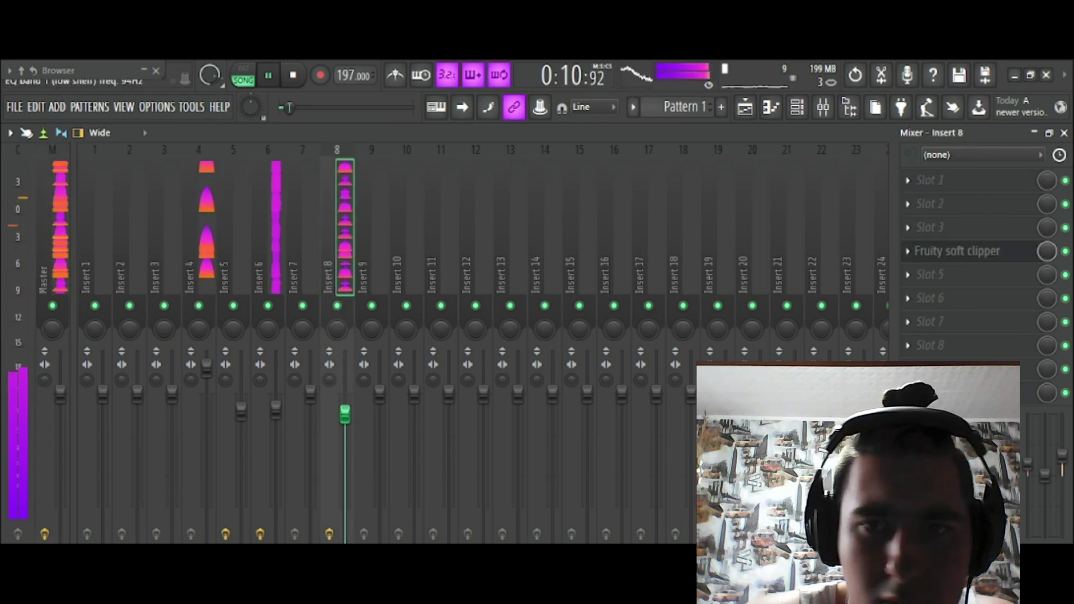
{"action": "left_click", "coordinate": [206, 366]}
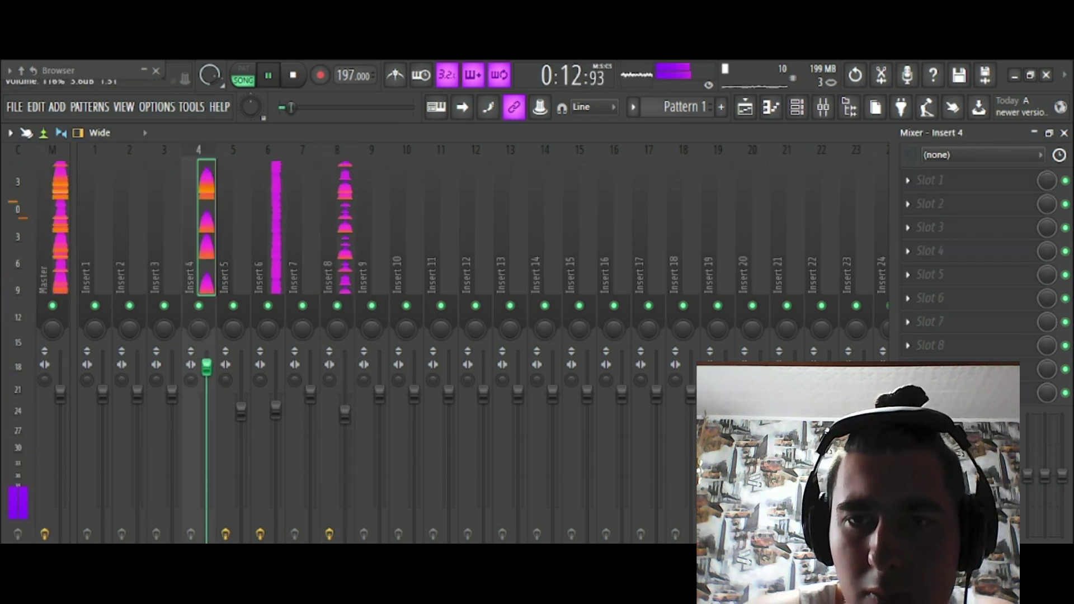
Play the end of the arrangement and unmute the voice tags on tracks 2 and 3
{"action": "left_click", "coordinate": [747, 110]}
{"action": "left_click", "coordinate": [853, 166]}
{"action": "scroll", "coordinate": [871, 167], "scroll_direction": "up", "scroll_amount": 3}
{"action": "scroll", "coordinate": [873, 175], "scroll_direction": "down", "scroll_amount": 2}
{"action": "left_click", "coordinate": [72, 214]}
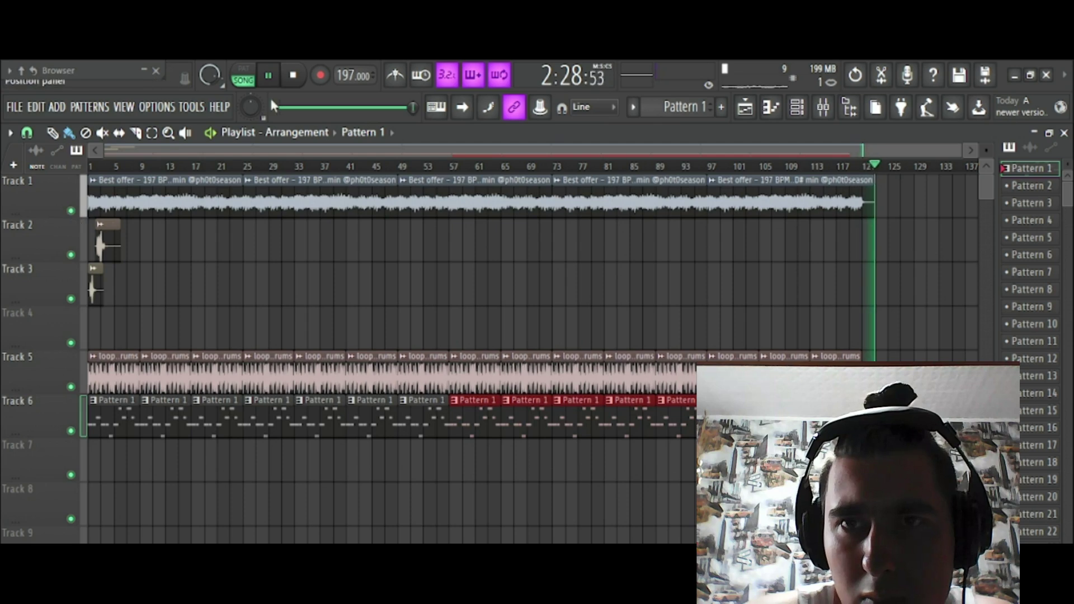
Play the song from the start and raise the voice tag's volume slightly on mixer insert 5
{"action": "left_click", "coordinate": [243, 73]}
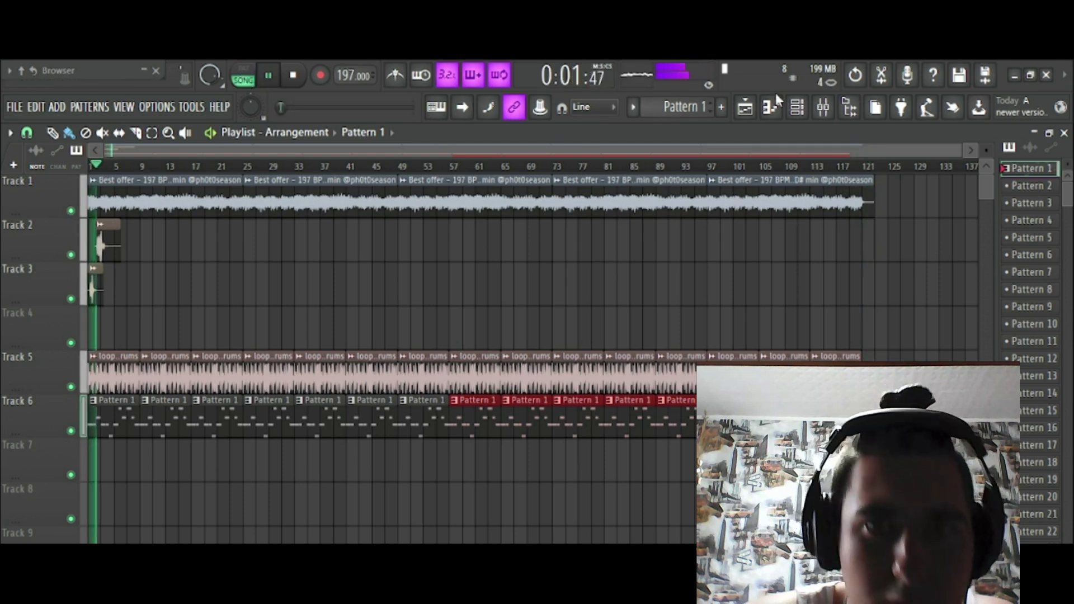
{"action": "key", "text": "F9"}
{"action": "left_click_drag", "start_coordinate": [241, 393], "coordinate": [242, 401]}
{"action": "left_click", "coordinate": [744, 107]}
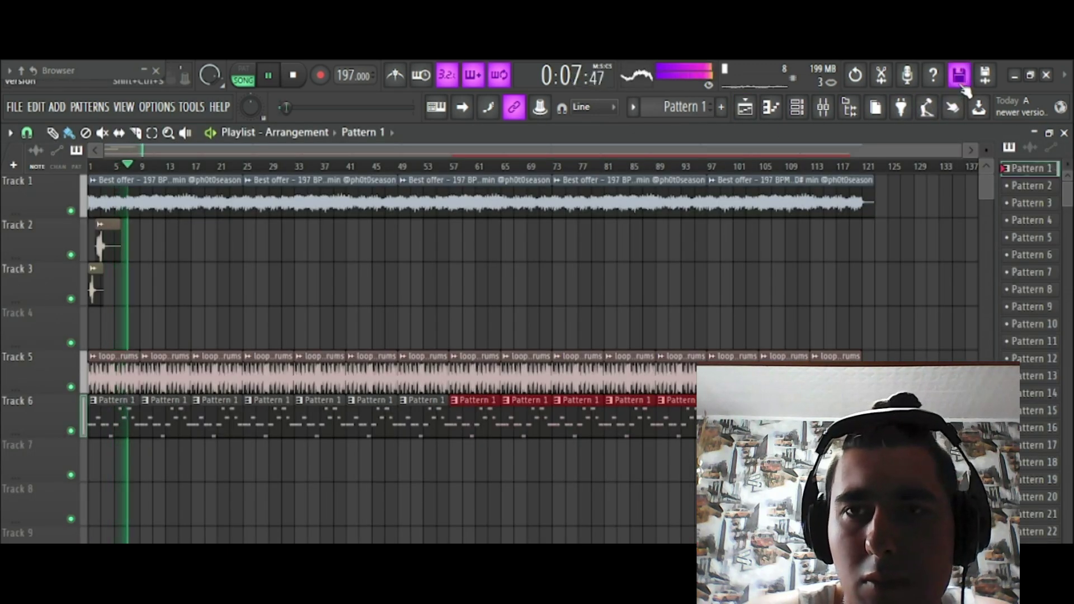
Save the project as "197 D#MIN" on the desktop in a new project folder
{"action": "left_click", "coordinate": [958, 78]}
{"action": "type", "text": "1"}
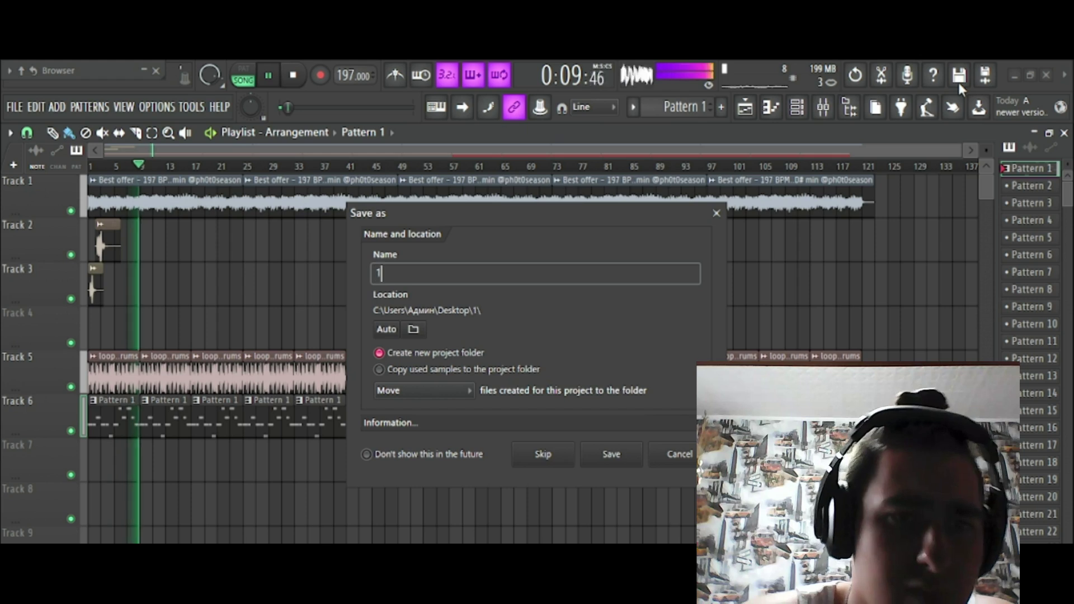
{"action": "type", "text": "97"}
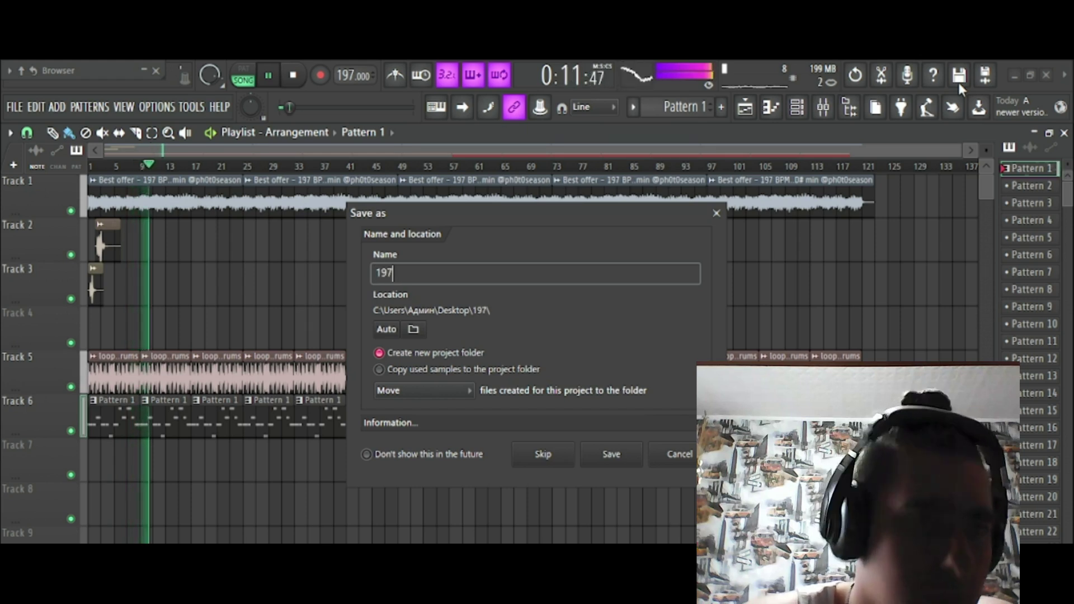
{"action": "type", "text": " D"}
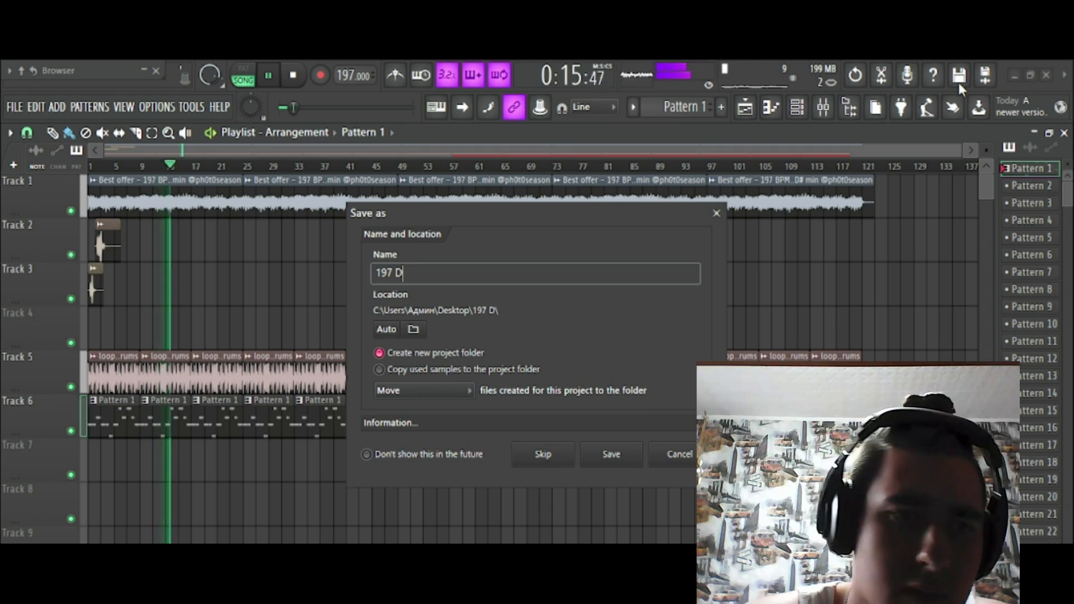
{"action": "type", "text": "#MIN"}
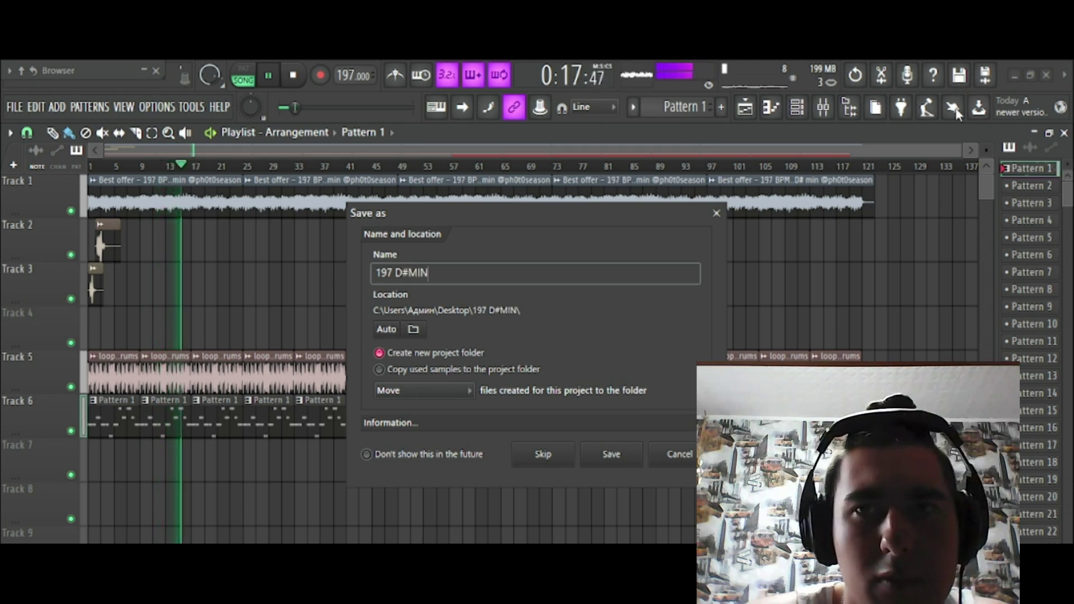
{"action": "left_click", "coordinate": [619, 466]}
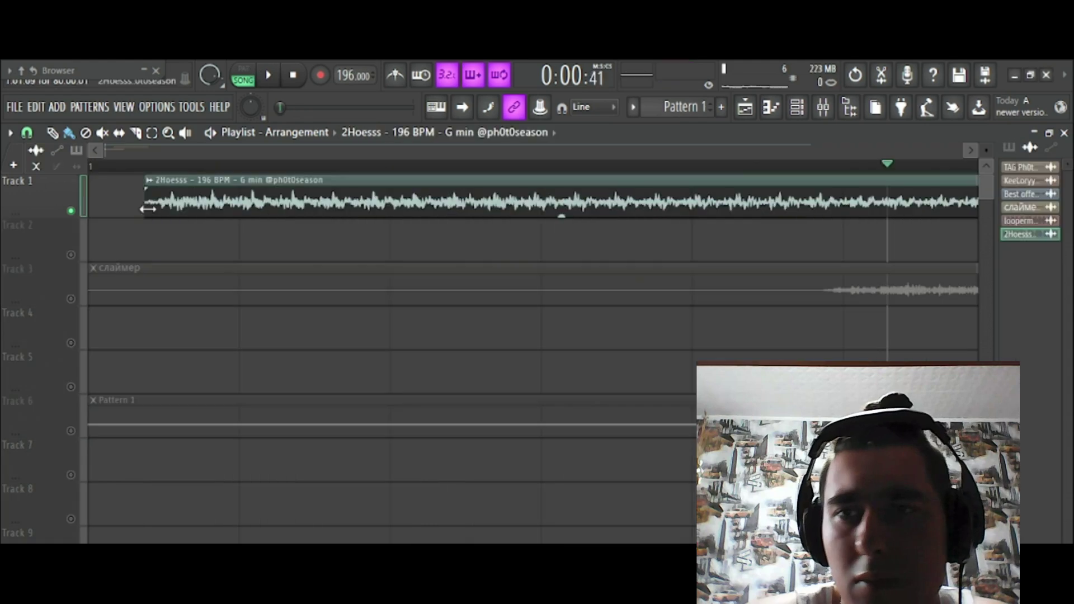
Align the 2Hoesss melody to bar 1 on track 1, trim its end to bar 33 and repeat it from there
{"action": "left_click", "coordinate": [270, 77]}
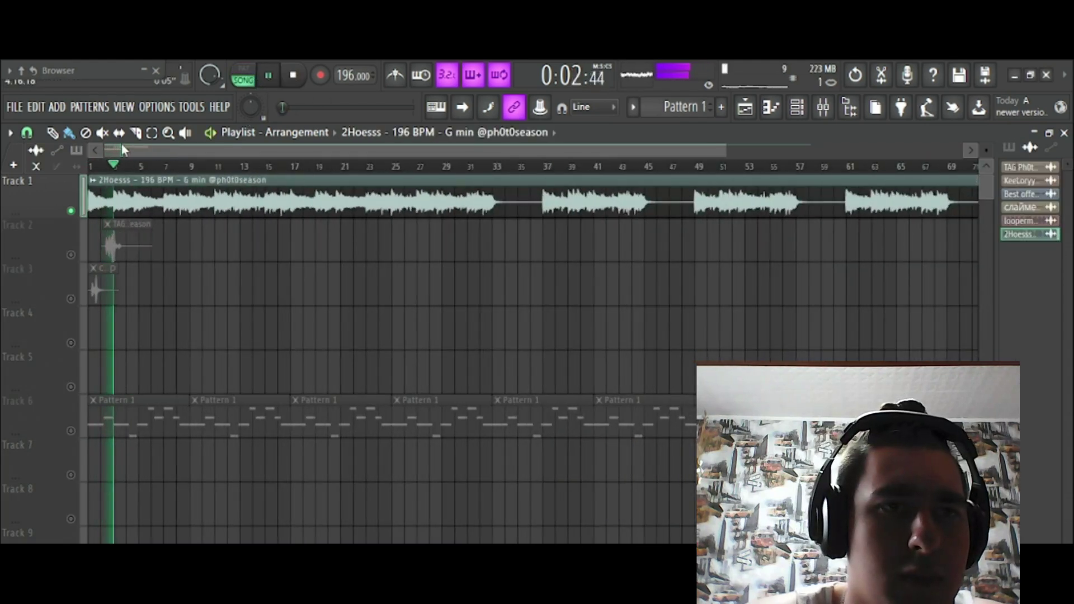
{"action": "left_click", "coordinate": [507, 186]}
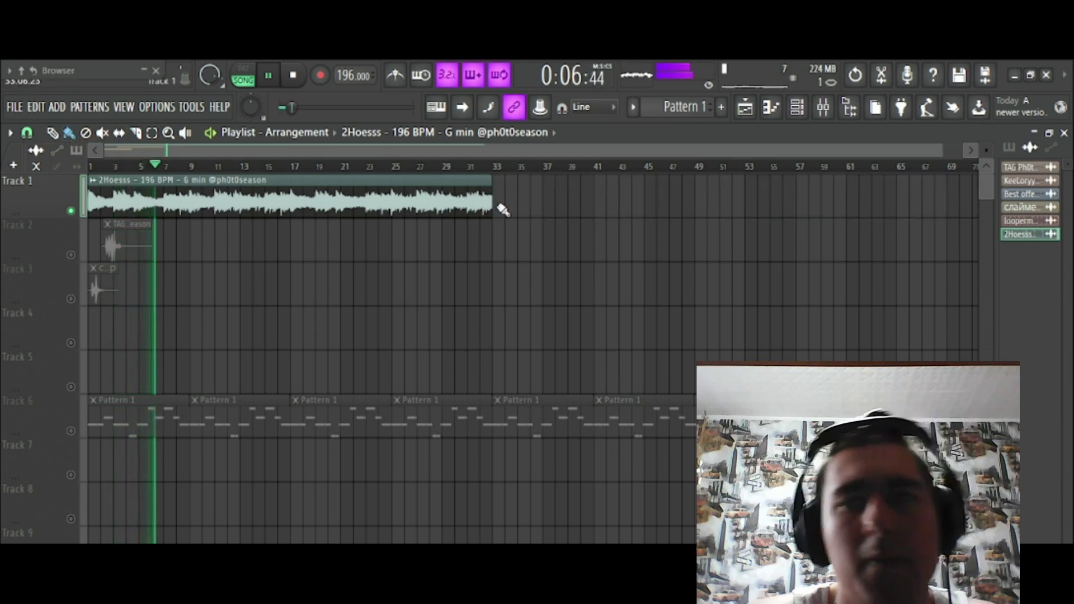
{"action": "left_click", "coordinate": [486, 169]}
{"action": "scroll", "coordinate": [487, 169], "scroll_direction": "up", "scroll_amount": 3}
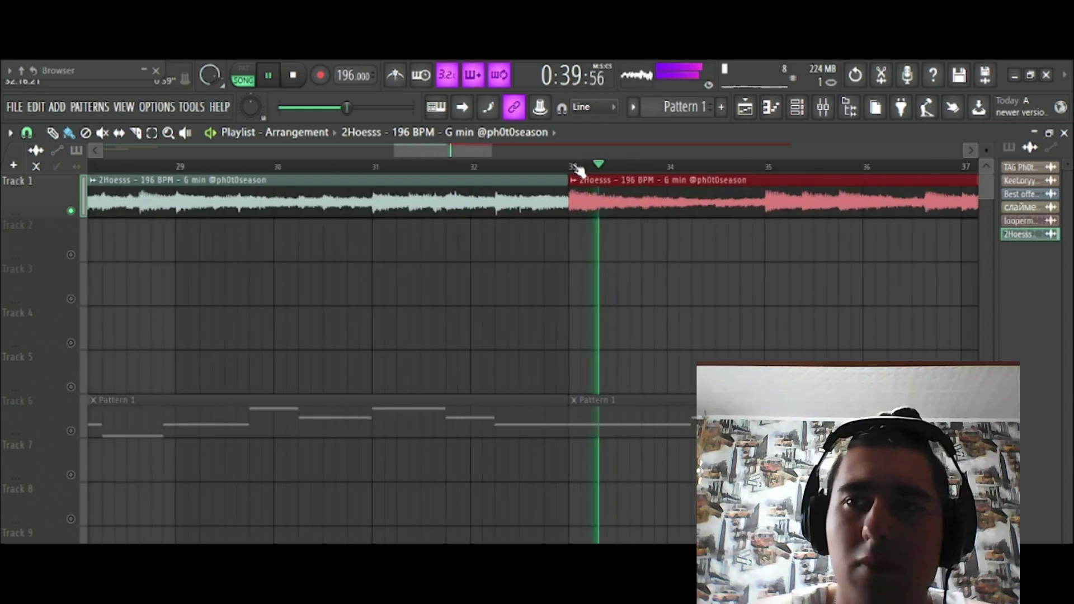
{"action": "scroll", "coordinate": [573, 166], "scroll_direction": "down", "scroll_amount": 2}
{"action": "scroll", "coordinate": [578, 169], "scroll_direction": "down", "scroll_amount": 2}
{"action": "key", "text": "space"}
{"action": "key", "text": "space"}
Shorten the first 2Hoesss clip to end at bar 17 and delete the copy starting at bar 33
{"action": "left_click_drag", "start_coordinate": [107, 211], "coordinate": [173, 212]}
{"action": "left_click_drag", "start_coordinate": [342, 213], "coordinate": [258, 213]}
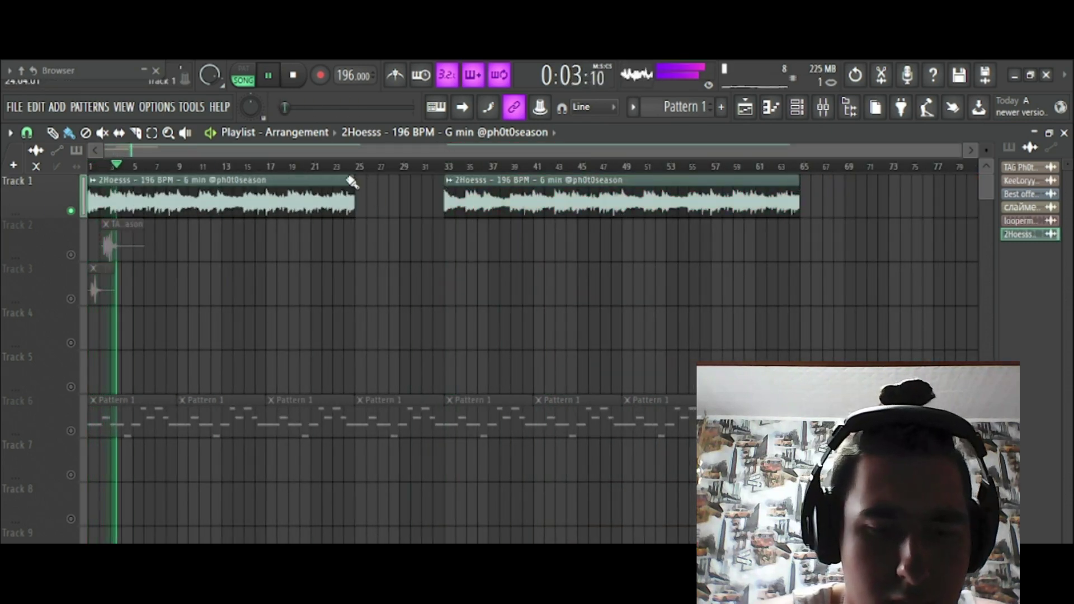
{"action": "left_click_drag", "start_coordinate": [352, 183], "coordinate": [265, 187]}
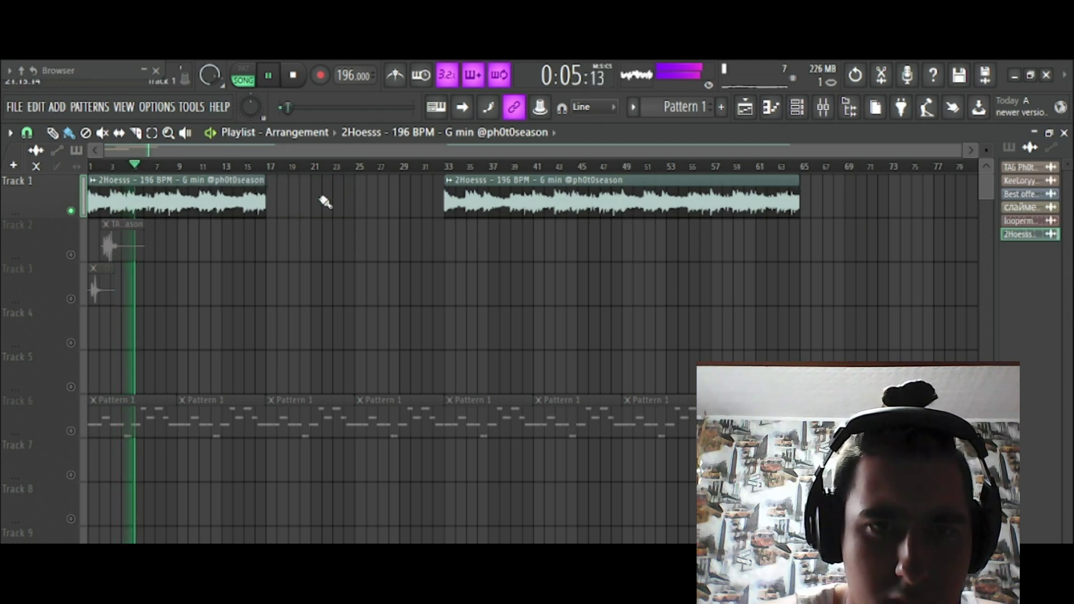
{"action": "key", "text": "Delete"}
Restart playback and repeat the 16-bar 2Hoesss clip along track 1 up to bar 81
{"action": "left_click", "coordinate": [266, 78]}
{"action": "left_click", "coordinate": [244, 80]}
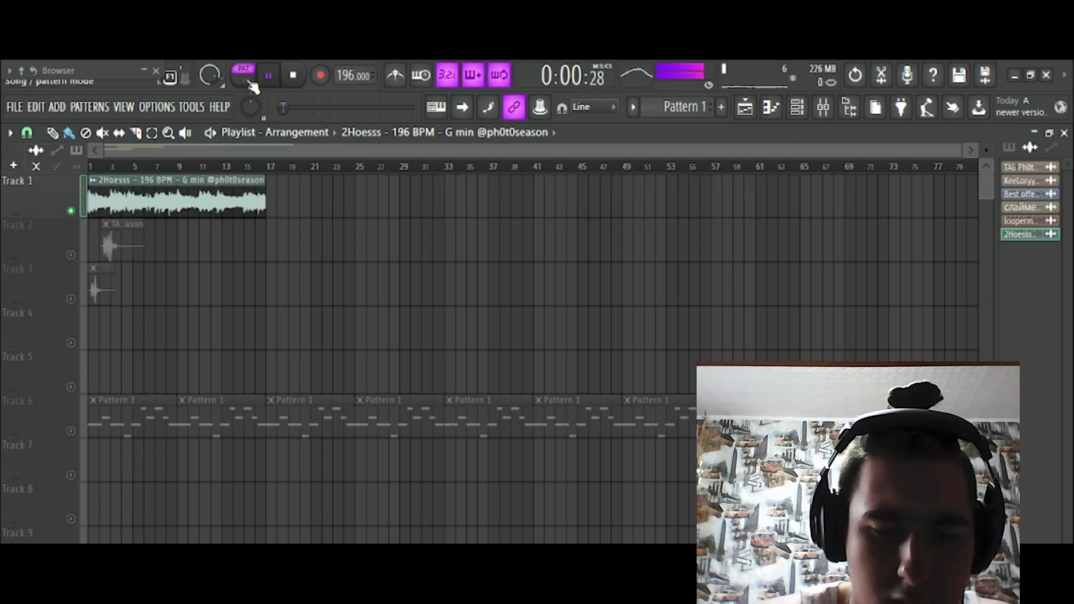
{"action": "left_click_drag", "start_coordinate": [276, 218], "coordinate": [811, 216]}
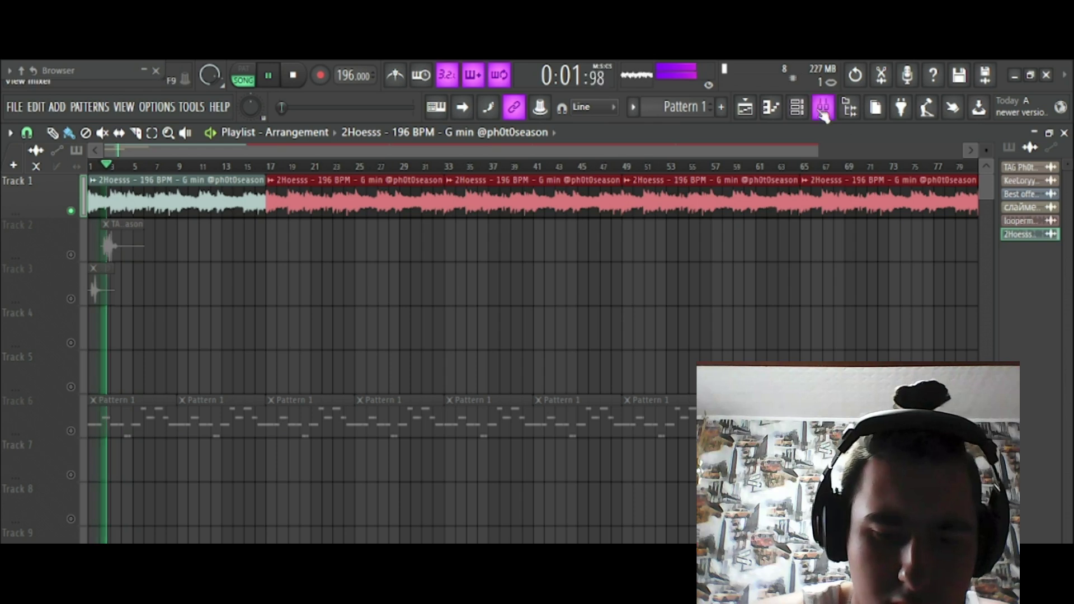
Route the 2Hoesss channel to mixer insert 6 and open that insert's Fruity parametric EQ 2
{"action": "left_click", "coordinate": [796, 107]}
{"action": "left_click", "coordinate": [268, 77]}
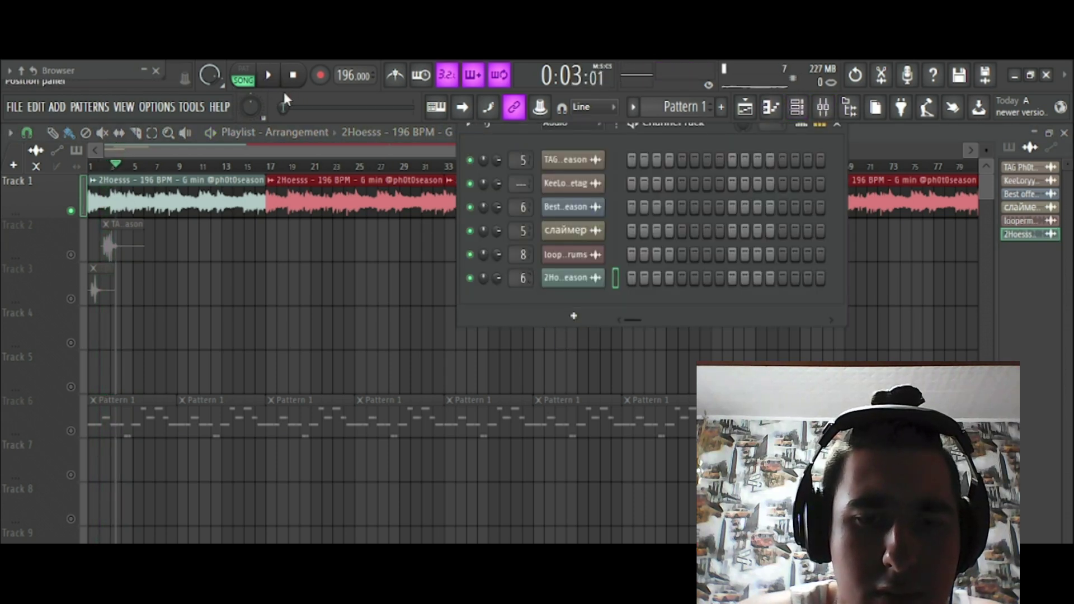
{"action": "scroll", "coordinate": [291, 178], "scroll_direction": "down", "scroll_amount": 1}
{"action": "left_click", "coordinate": [825, 106]}
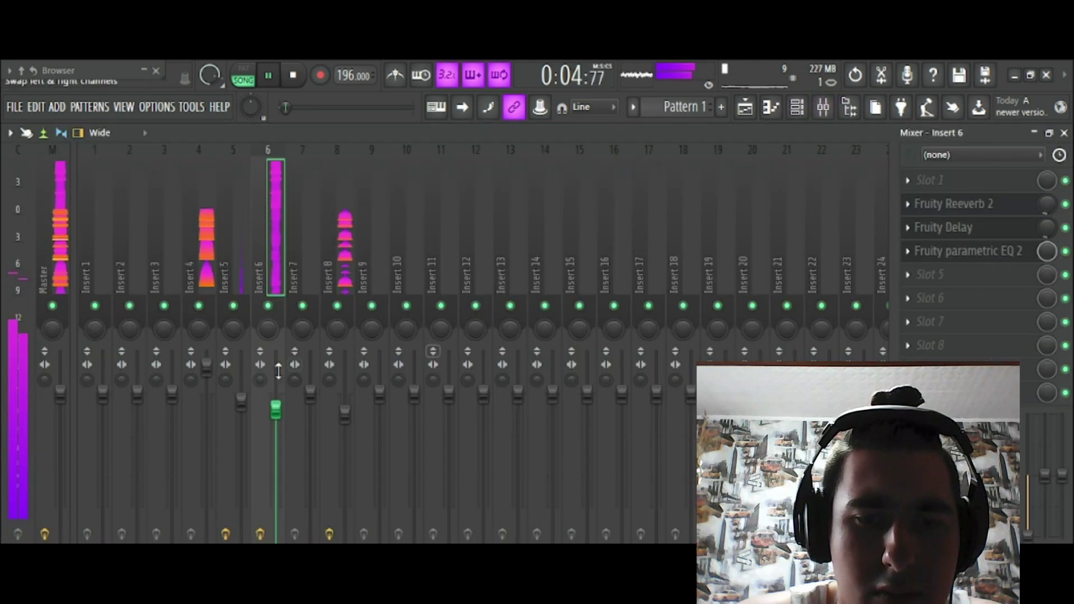
{"action": "left_click", "coordinate": [988, 249]}
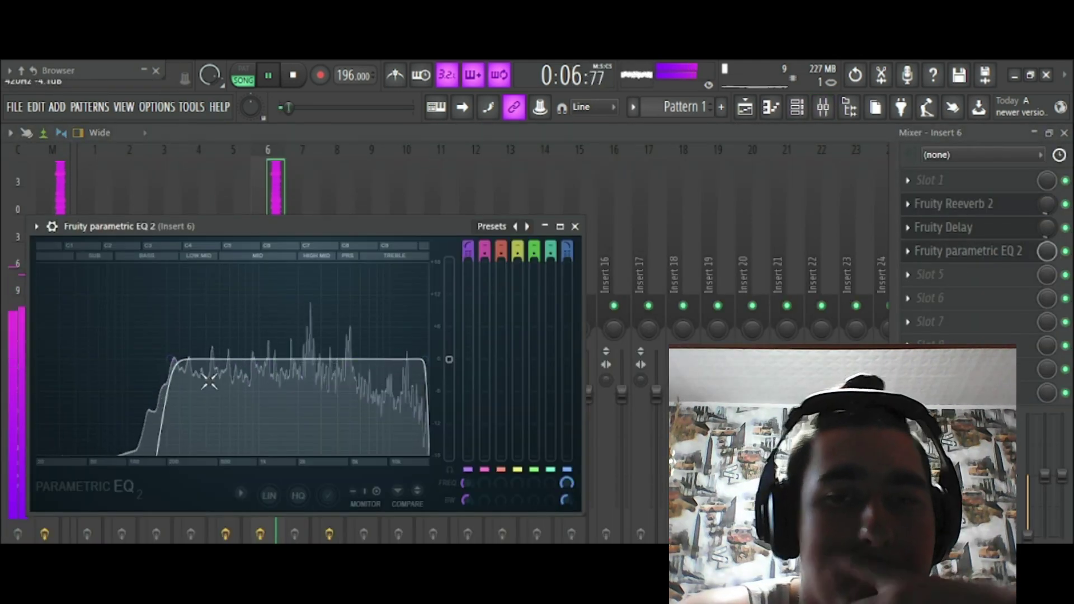
Extend the last 2Hoesss clip on track 1 to about bar 91 and play its ending
{"action": "left_click", "coordinate": [745, 107]}
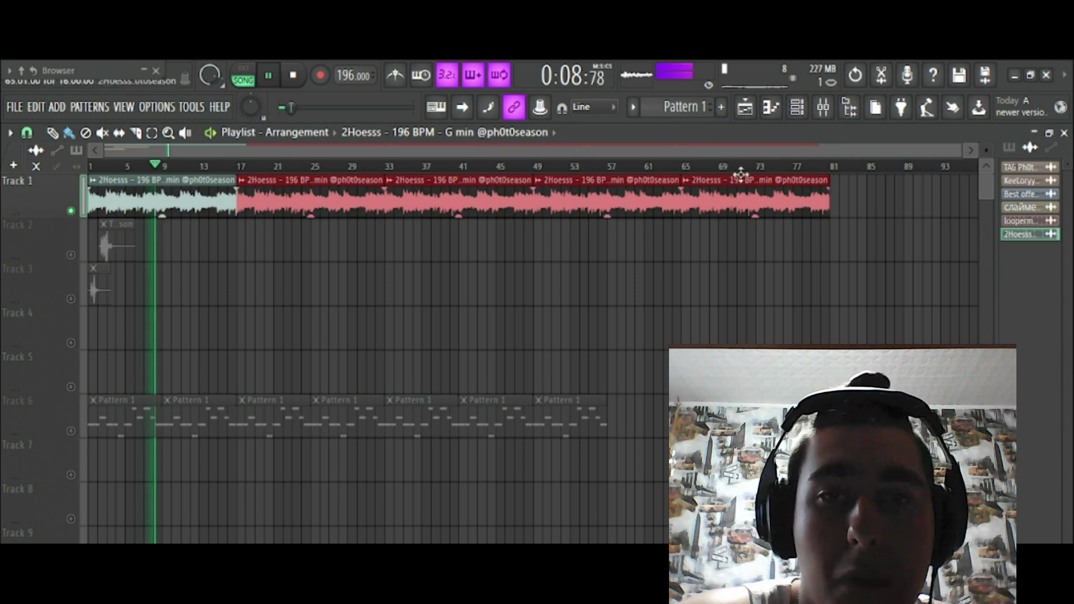
{"action": "left_click", "coordinate": [791, 166]}
{"action": "left_click_drag", "start_coordinate": [847, 202], "coordinate": [912, 191]}
{"action": "left_click", "coordinate": [895, 166]}
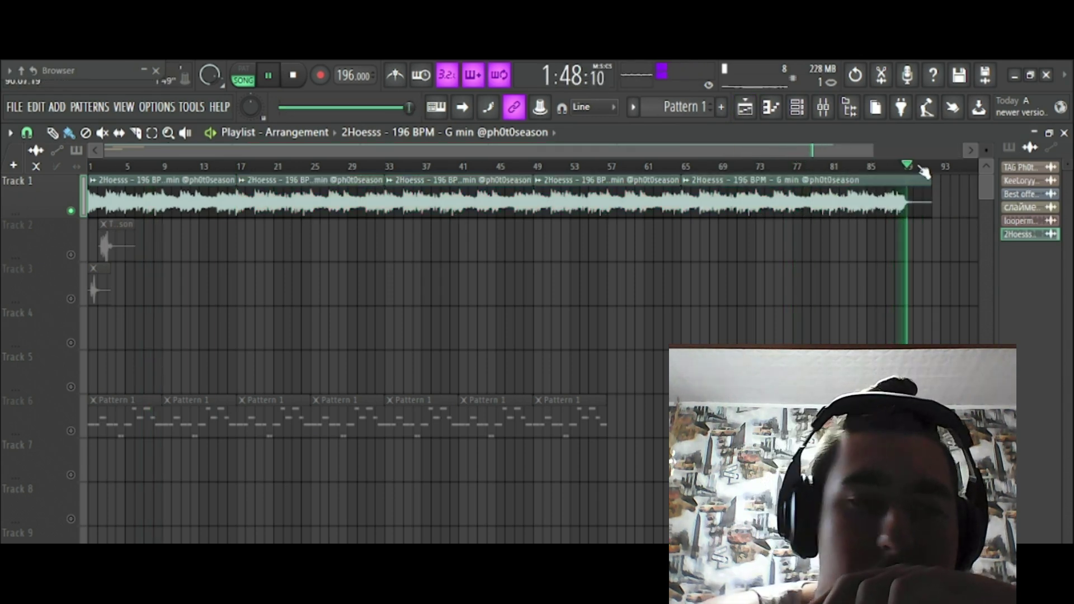
{"action": "scroll", "coordinate": [785, 170], "scroll_direction": "down", "scroll_amount": 1}
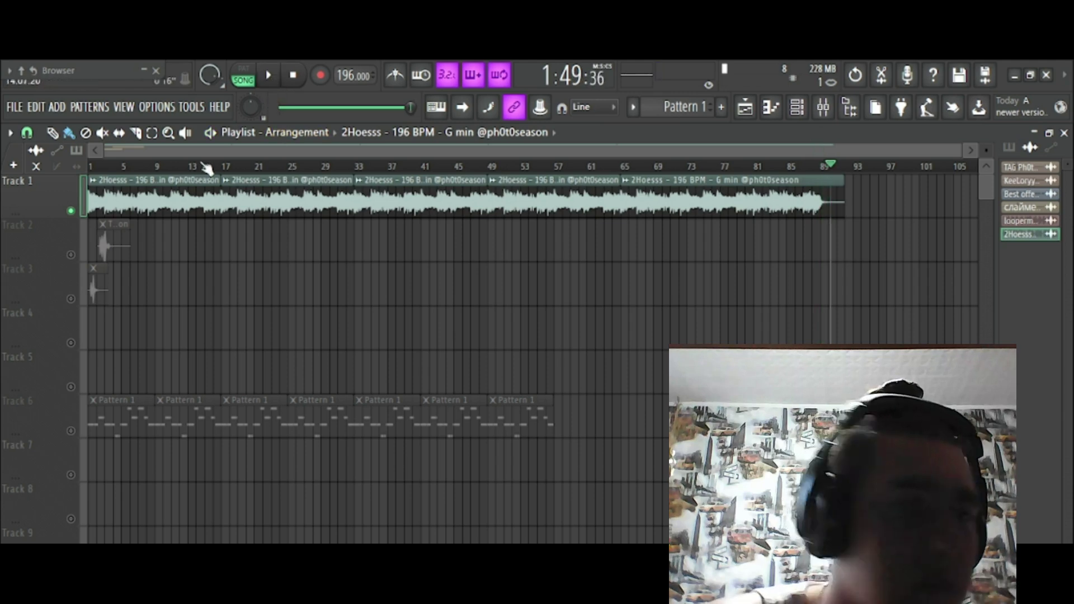
Create Pattern 3 with a [WEX] GANK HAT hit on every second step and repeat it along track 4 to bar 89
{"action": "key", "text": "F4"}
{"action": "left_click", "coordinate": [244, 77]}
{"action": "left_click_drag", "start_coordinate": [97, 330], "coordinate": [794, 337]}
{"action": "left_click", "coordinate": [810, 110]}
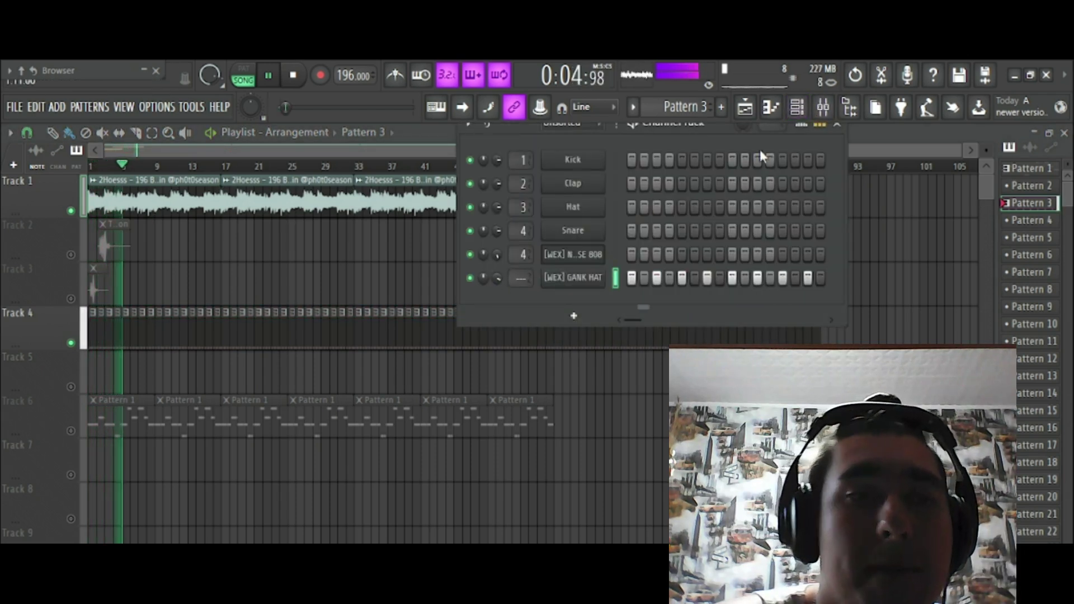
Lower the 2Hoesss melody's volume slightly on mixer insert 6 and stop playback
{"action": "left_click", "coordinate": [825, 106]}
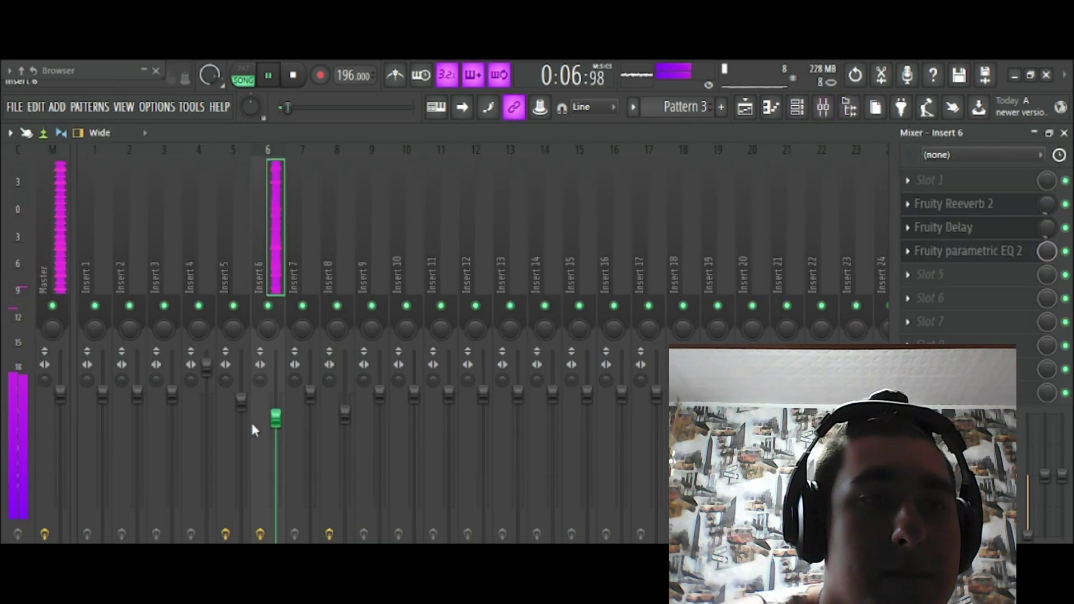
{"action": "left_click", "coordinate": [745, 107]}
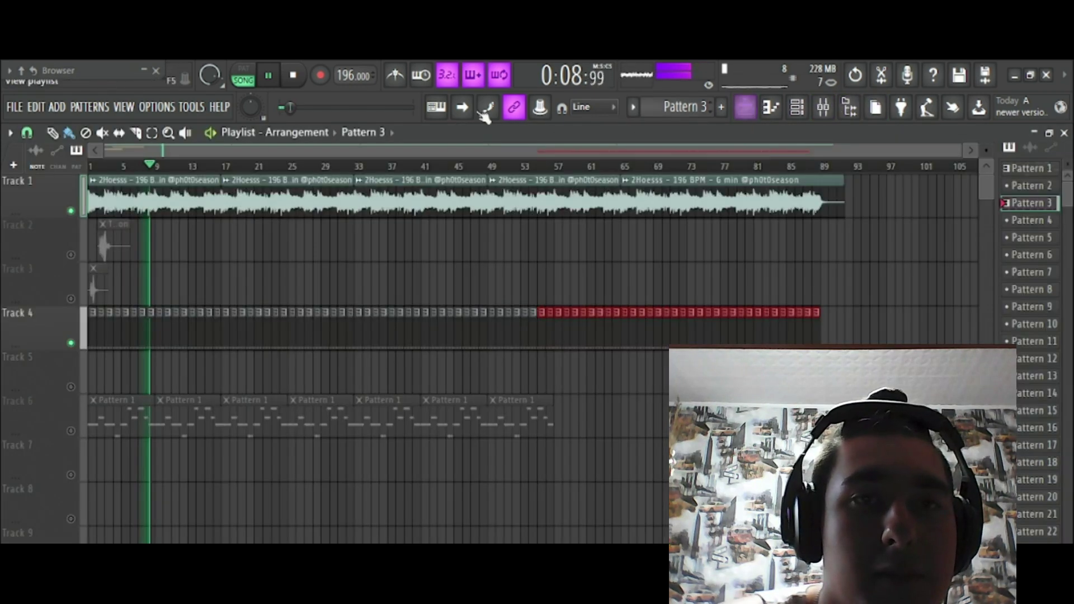
{"action": "left_click", "coordinate": [281, 87]}
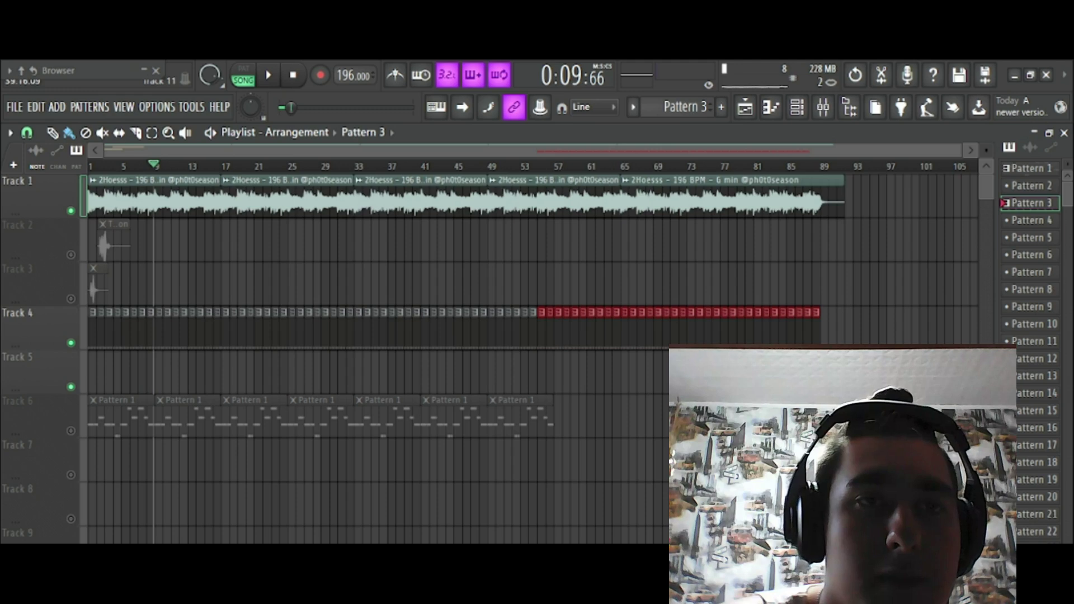
Raise the volume of mixer insert 15 during playback and return to the playlist
{"action": "key", "text": "F9"}
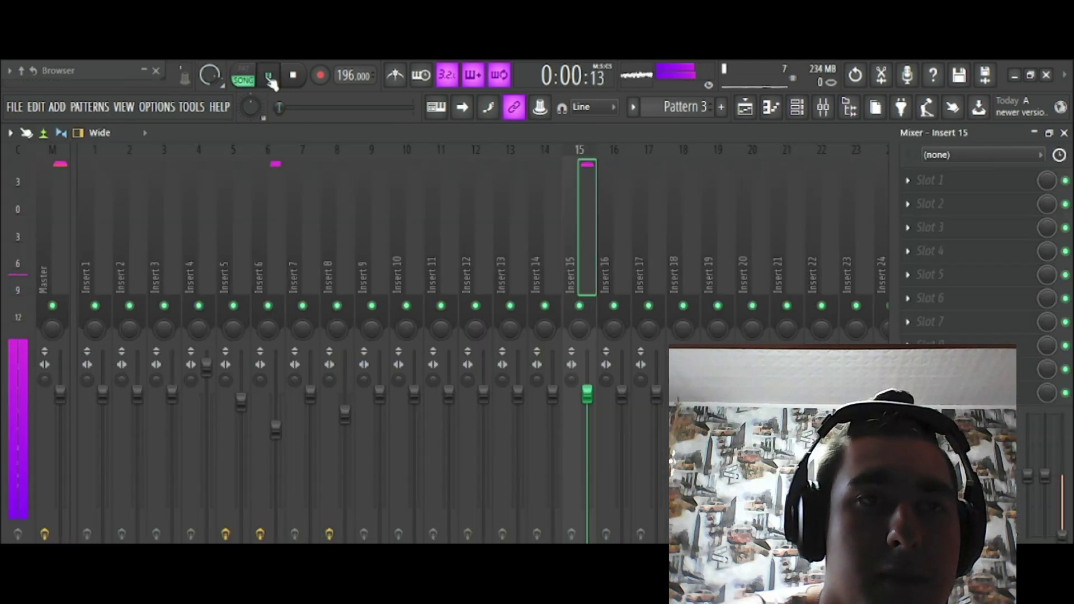
{"action": "left_click_drag", "start_coordinate": [587, 353], "coordinate": [595, 368]}
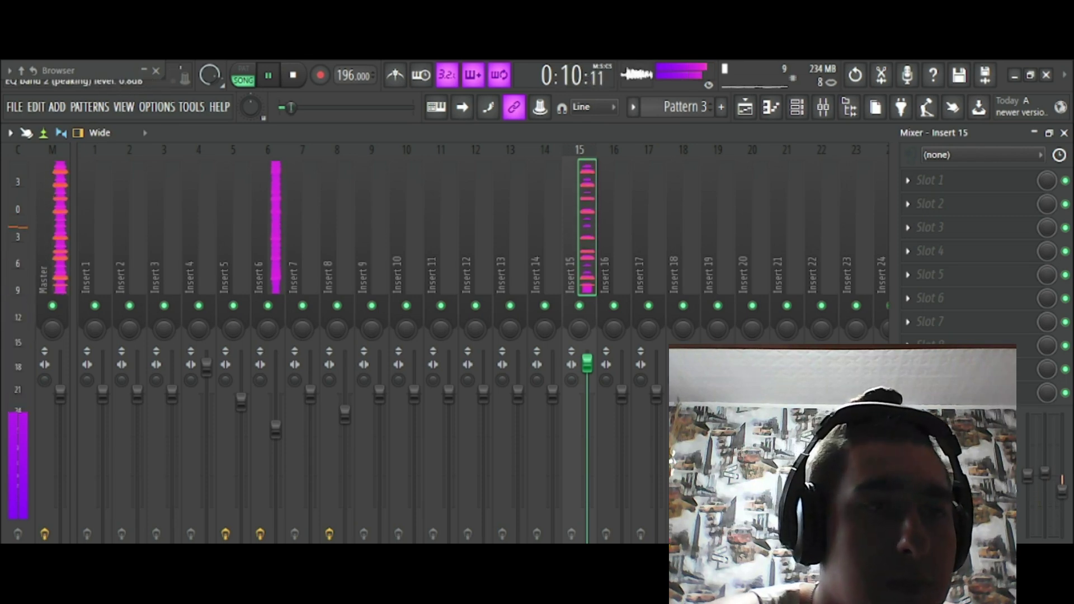
{"action": "left_click", "coordinate": [745, 107]}
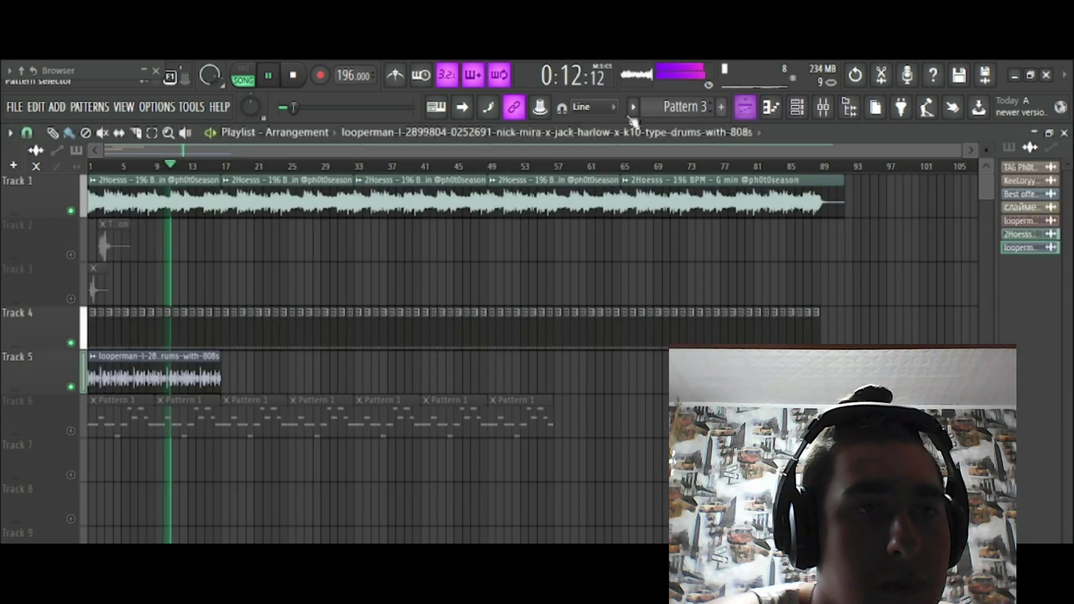
Repeat the full-length looperman drum loop along track 5 from bar 17 and stop playback
{"action": "left_click_drag", "start_coordinate": [231, 390], "coordinate": [688, 380]}
{"action": "left_click", "coordinate": [253, 80]}
Trim the first looperman drum clip on track 5 to 8 bars and delete the full-length copies after it
{"action": "left_click_drag", "start_coordinate": [213, 364], "coordinate": [196, 358]}
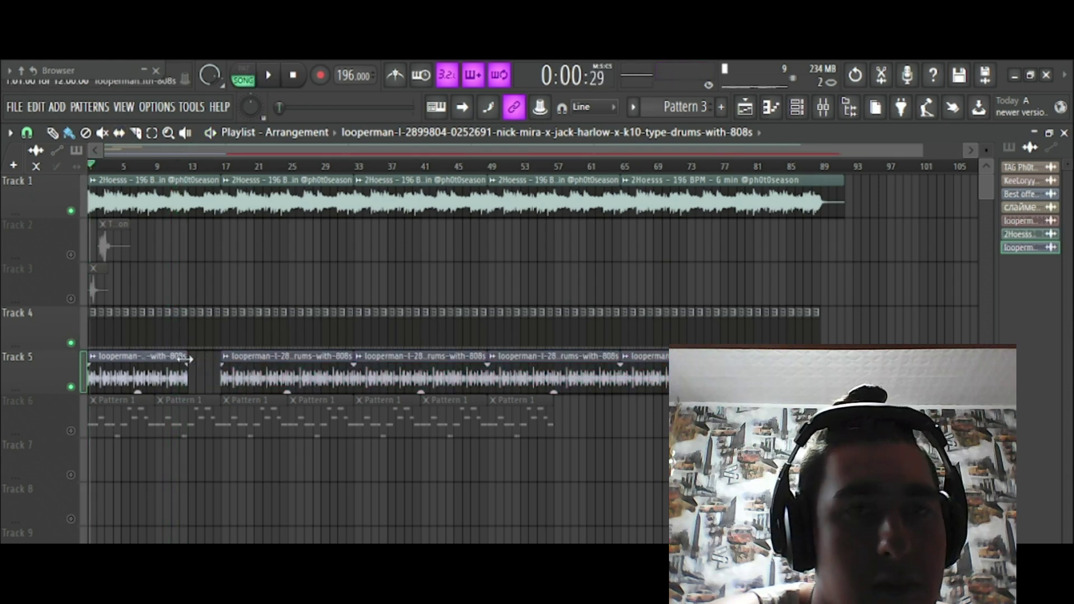
{"action": "right_click", "coordinate": [222, 378]}
{"action": "key", "text": "Escape"}
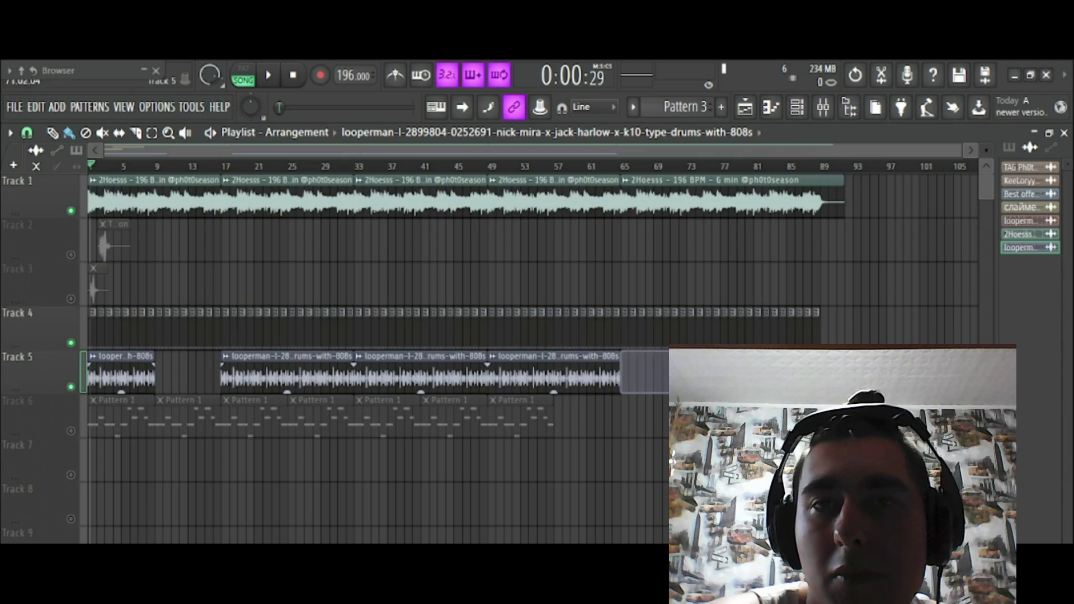
{"action": "key", "text": "ctrl+z"}
Start playback and repeat the 8-bar looperman drum clip along track 5 to bar 89
{"action": "scroll", "coordinate": [158, 171], "scroll_direction": "up", "scroll_amount": 8}
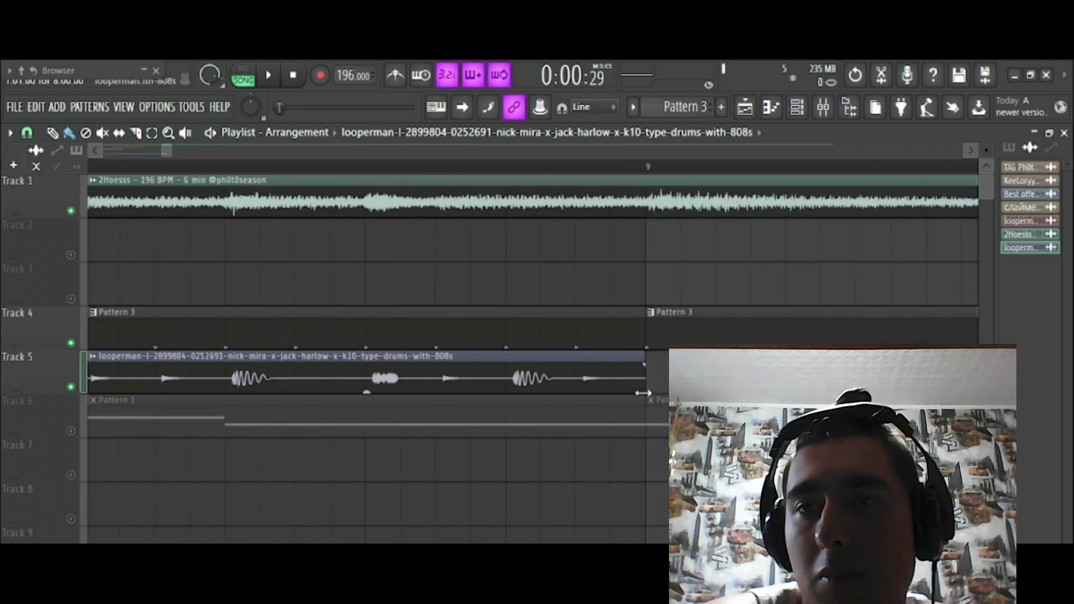
{"action": "scroll", "coordinate": [423, 242], "scroll_direction": "down", "scroll_amount": 3}
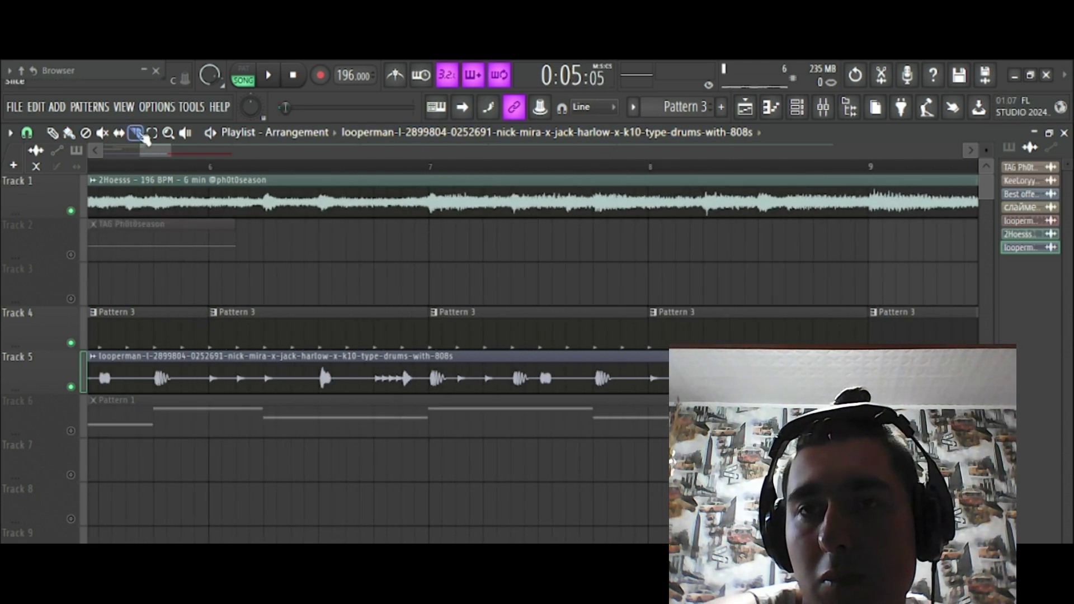
{"action": "left_click", "coordinate": [269, 76]}
{"action": "scroll", "coordinate": [377, 172], "scroll_direction": "down", "scroll_amount": 6}
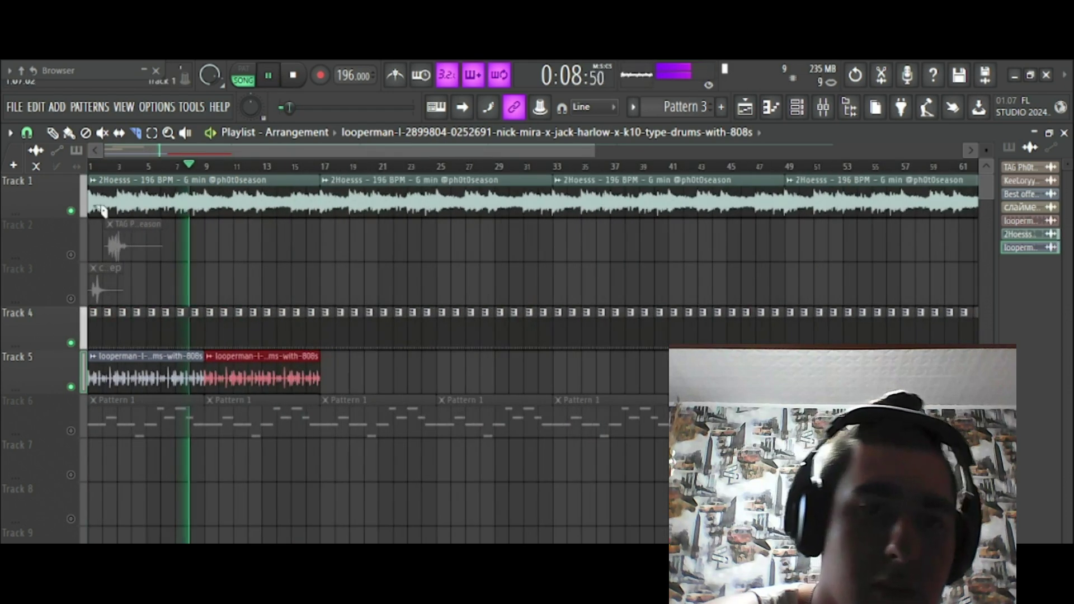
{"action": "left_click_drag", "start_coordinate": [338, 379], "coordinate": [767, 333]}
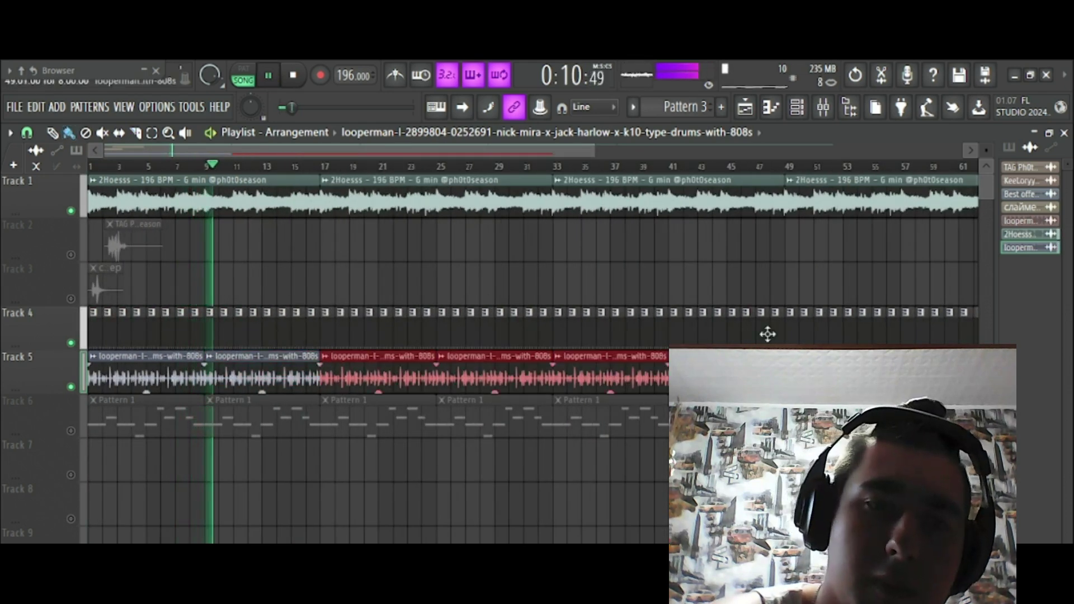
{"action": "scroll", "coordinate": [492, 168], "scroll_direction": "down", "scroll_amount": 2}
{"action": "scroll", "coordinate": [492, 168], "scroll_direction": "down", "scroll_amount": 2}
{"action": "left_click_drag", "start_coordinate": [556, 369], "coordinate": [679, 375]}
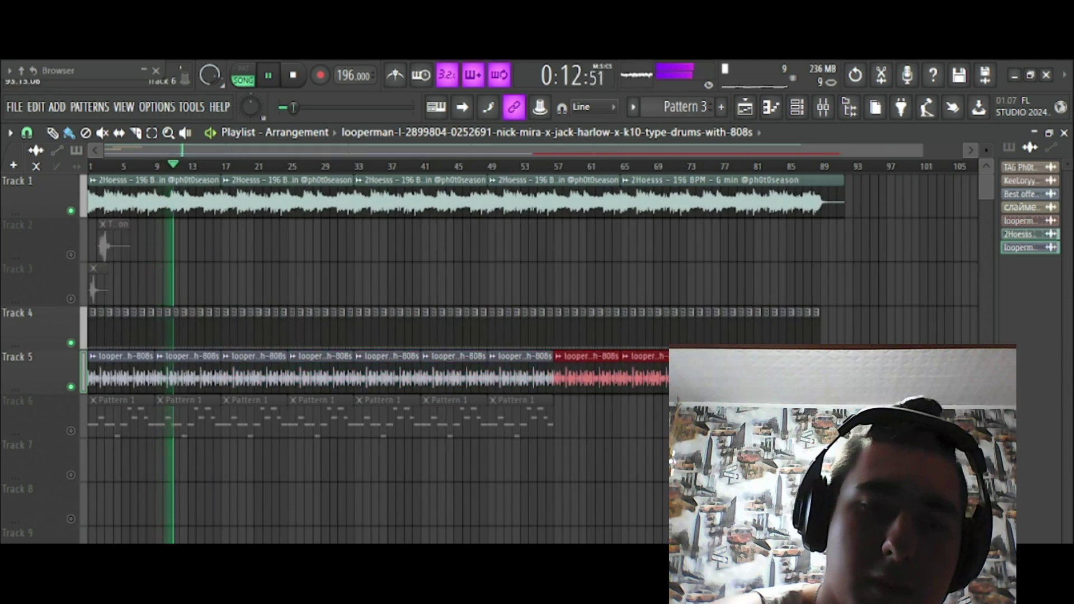
Lower the volume of mixer insert 15 slightly and return to the playlist
{"action": "key", "text": "F9"}
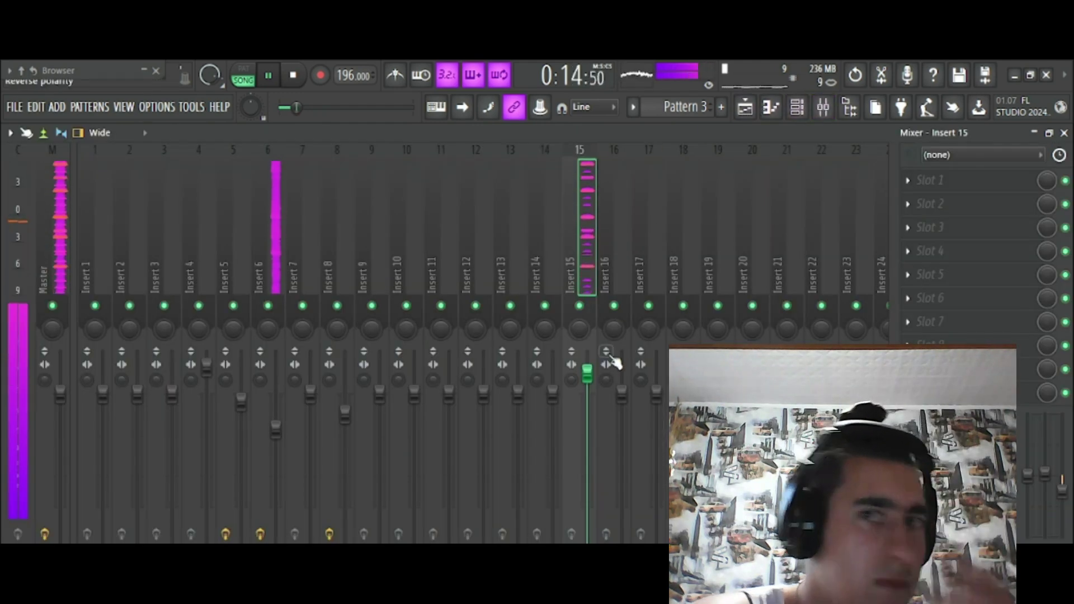
{"action": "left_click", "coordinate": [951, 297]}
{"action": "left_click", "coordinate": [515, 170]}
{"action": "left_click", "coordinate": [745, 106]}
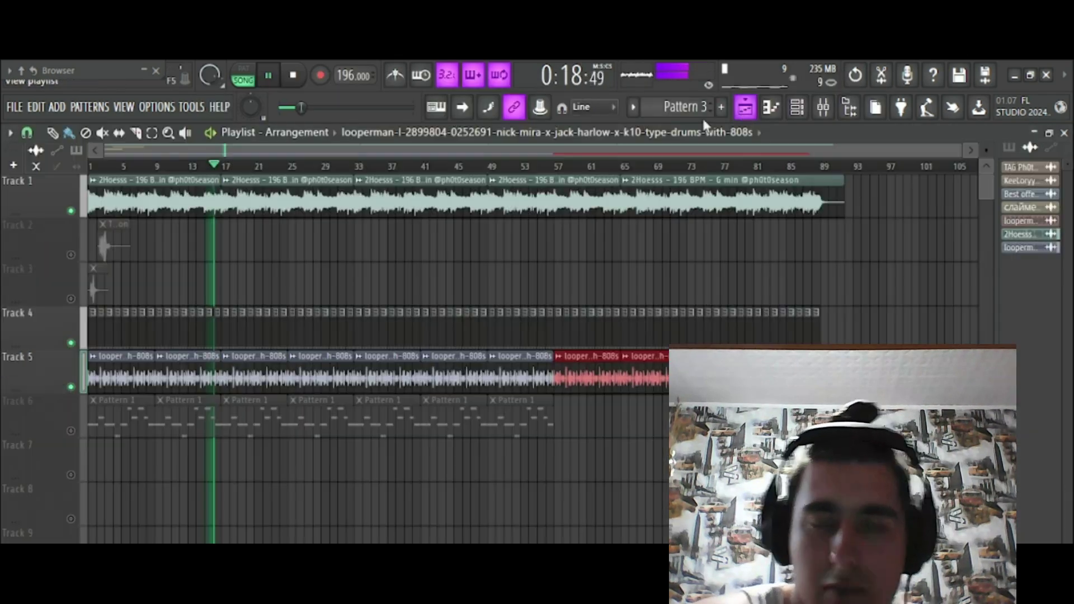
Trim the first drum clip on track 5 to 4 bars and place a copy of it at bar 5
{"action": "scroll", "coordinate": [215, 172], "scroll_direction": "up", "scroll_amount": 5}
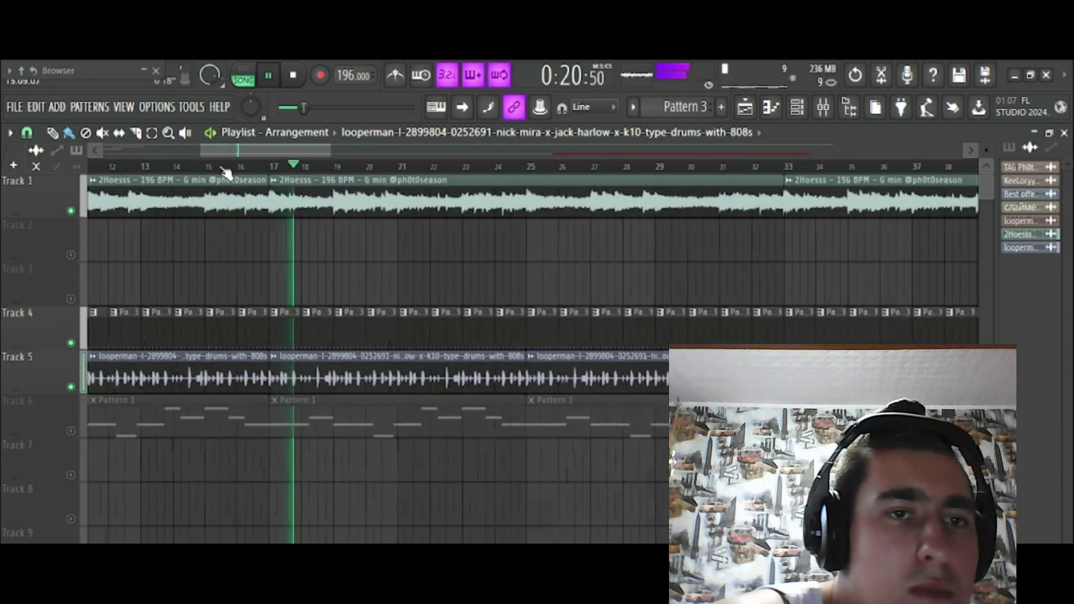
{"action": "scroll", "coordinate": [220, 175], "scroll_direction": "down", "scroll_amount": 1}
{"action": "scroll", "coordinate": [220, 175], "scroll_direction": "down", "scroll_amount": 4}
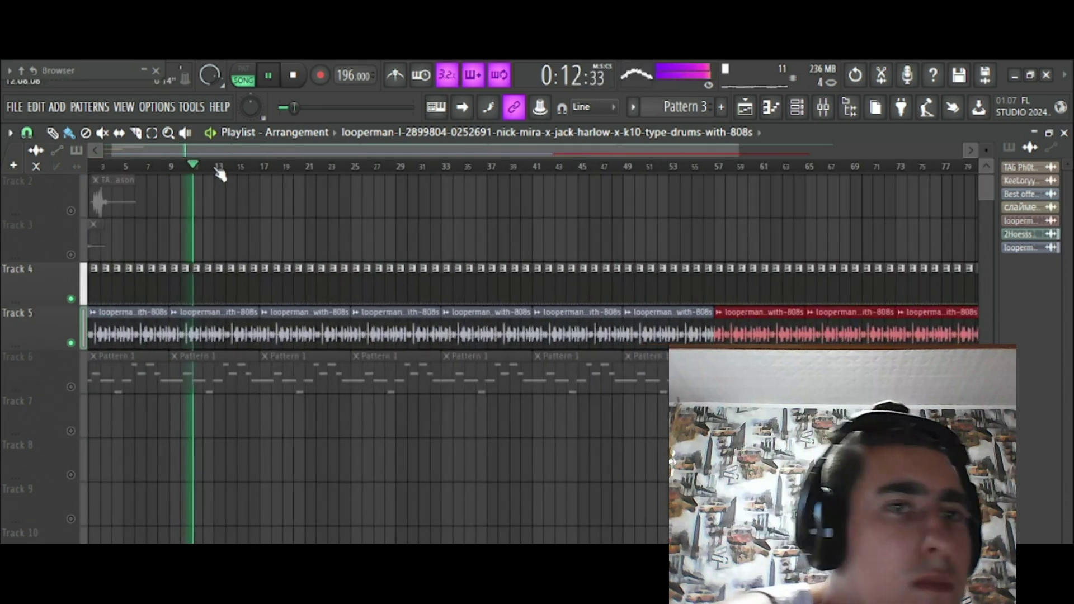
{"action": "left_click_drag", "start_coordinate": [173, 313], "coordinate": [119, 313]}
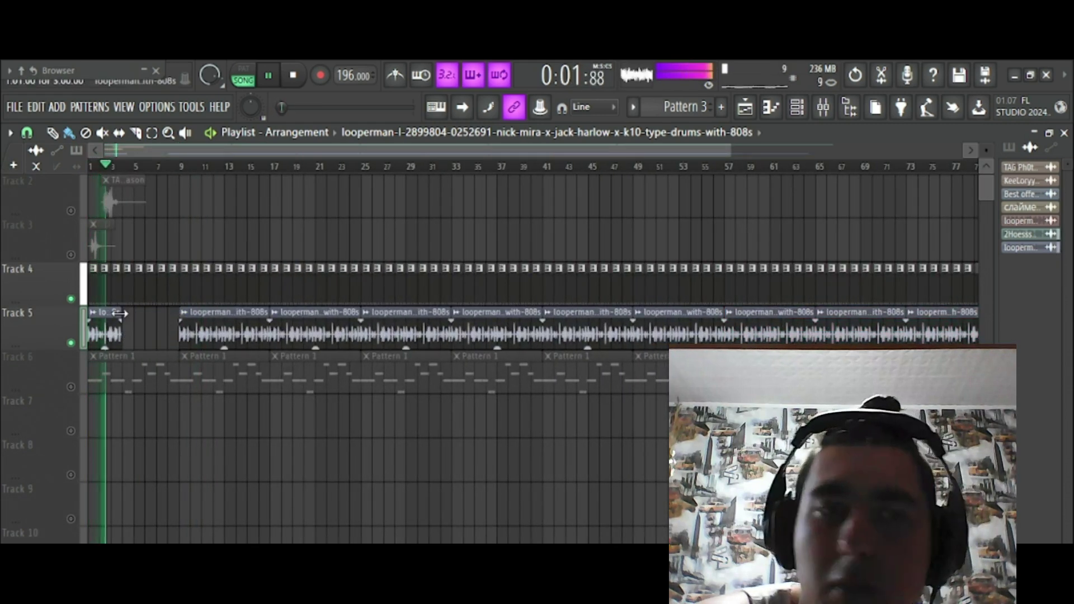
{"action": "right_click", "coordinate": [194, 327]}
{"action": "left_click", "coordinate": [146, 336]}
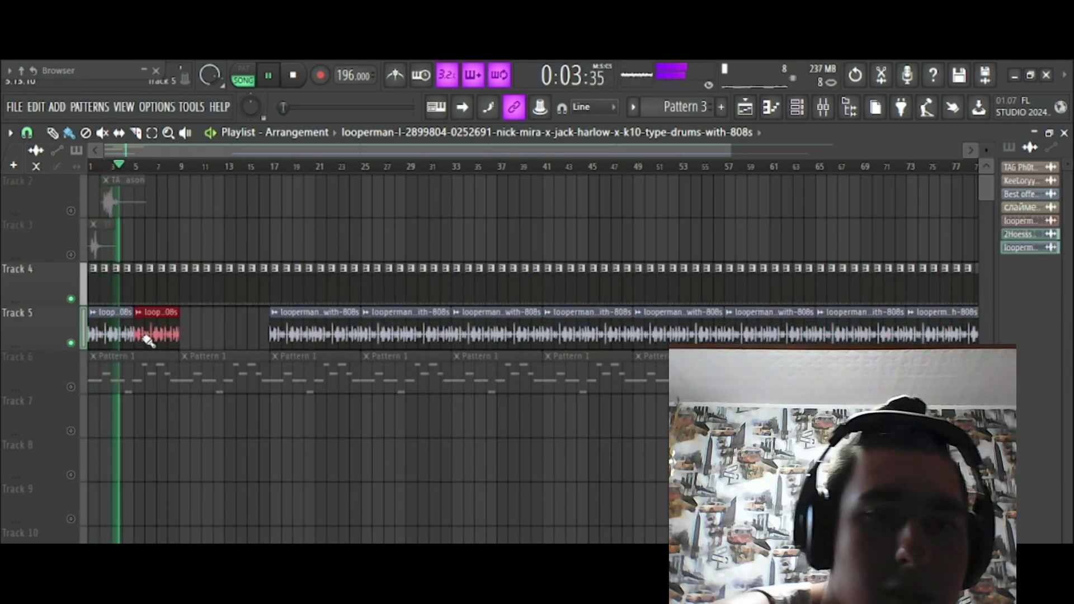
Delete the remaining 8-bar drum clips and repeat the 4-bar clip along track 5 to bar 89
{"action": "right_click", "coordinate": [297, 324]}
{"action": "scroll", "coordinate": [467, 352], "scroll_direction": "down", "scroll_amount": 2}
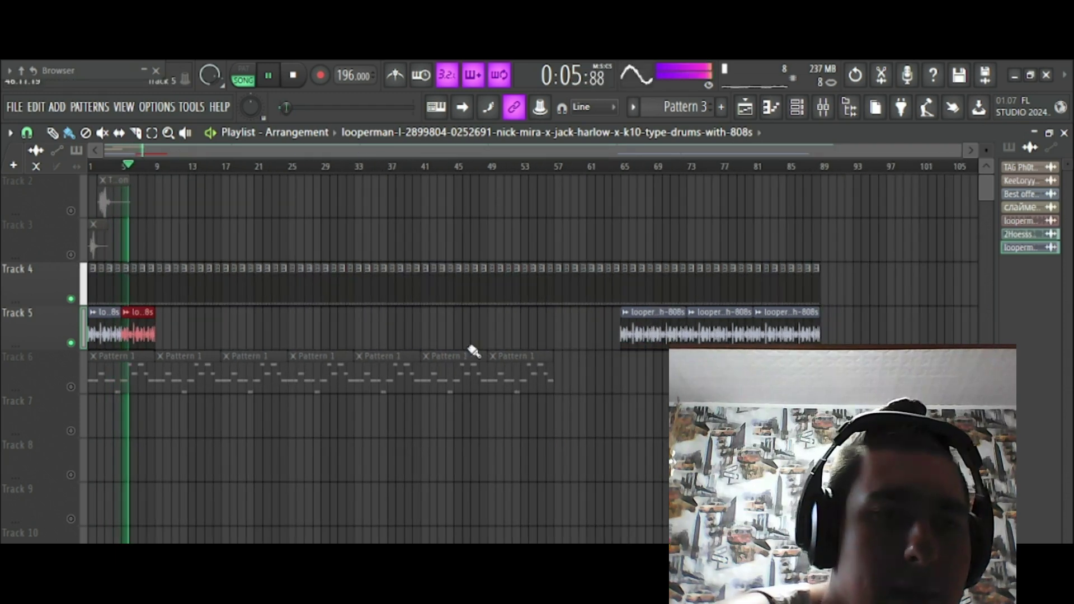
{"action": "right_click", "coordinate": [718, 330]}
{"action": "mouse_move", "coordinate": [168, 342]}
{"action": "left_mouse_down"}
{"action": "mouse_move", "coordinate": [828, 336]}
{"action": "mouse_move", "coordinate": [807, 334]}
{"action": "left_mouse_up"}
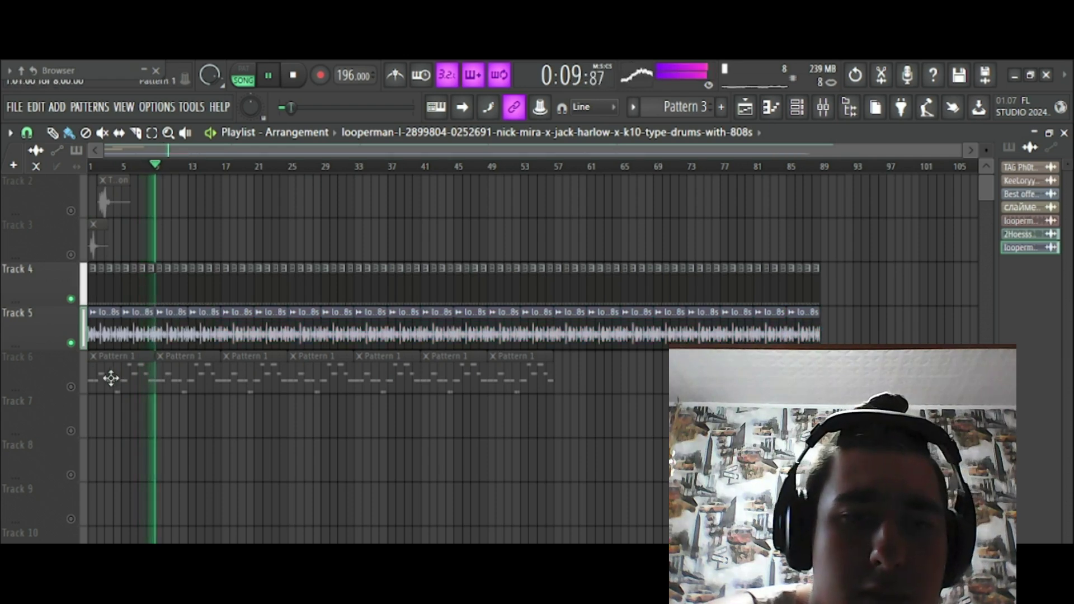
Leave only tracks 5 and 6 audible, restart playback from the beginning and open Pattern 1's [WEX] NA KASSE 808 notes
{"action": "right_click", "coordinate": [70, 387]}
{"action": "left_click", "coordinate": [71, 342]}
{"action": "left_click", "coordinate": [114, 179]}
{"action": "scroll", "coordinate": [117, 171], "scroll_direction": "up", "scroll_amount": 1}
{"action": "left_click", "coordinate": [93, 167]}
{"action": "double_click", "coordinate": [129, 364]}
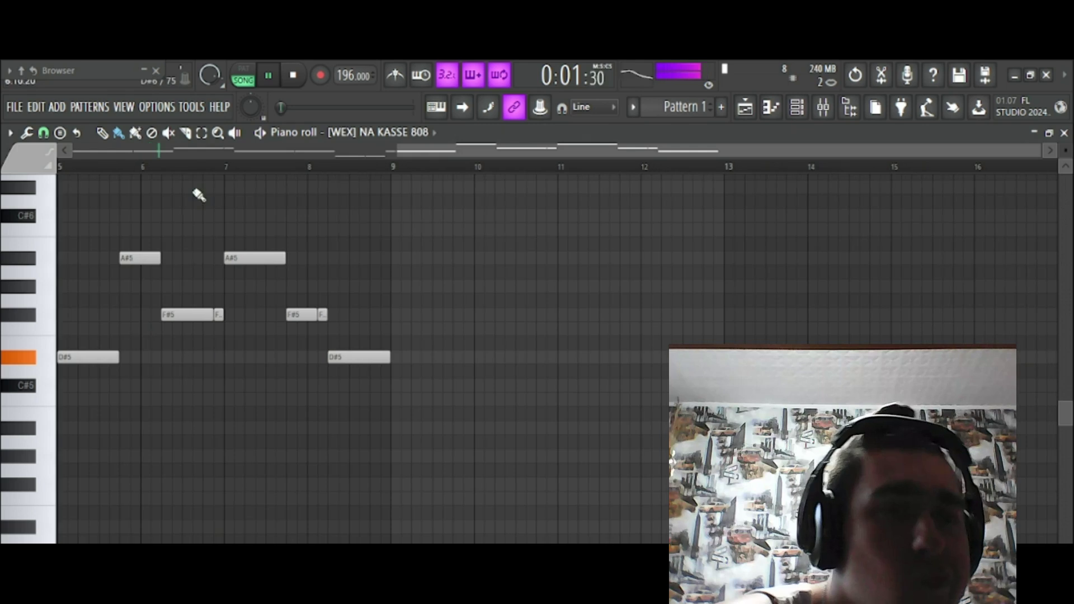
Split the opening 808 note into two short D#5 notes and delete the old notes up to bar 5, keeping song playback
{"action": "right_click", "coordinate": [139, 358]}
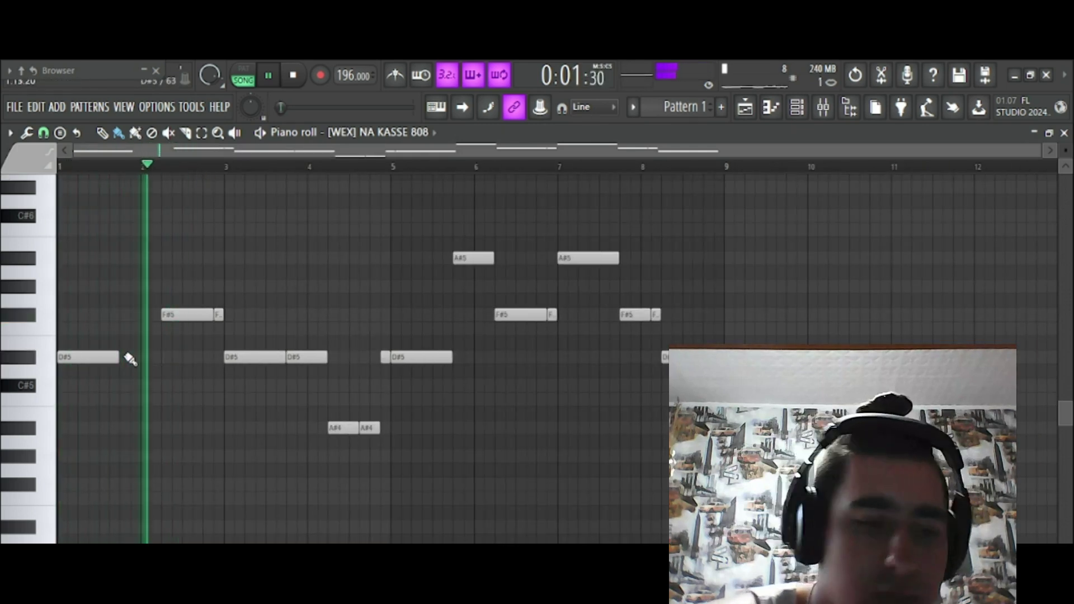
{"action": "right_click", "coordinate": [255, 357]}
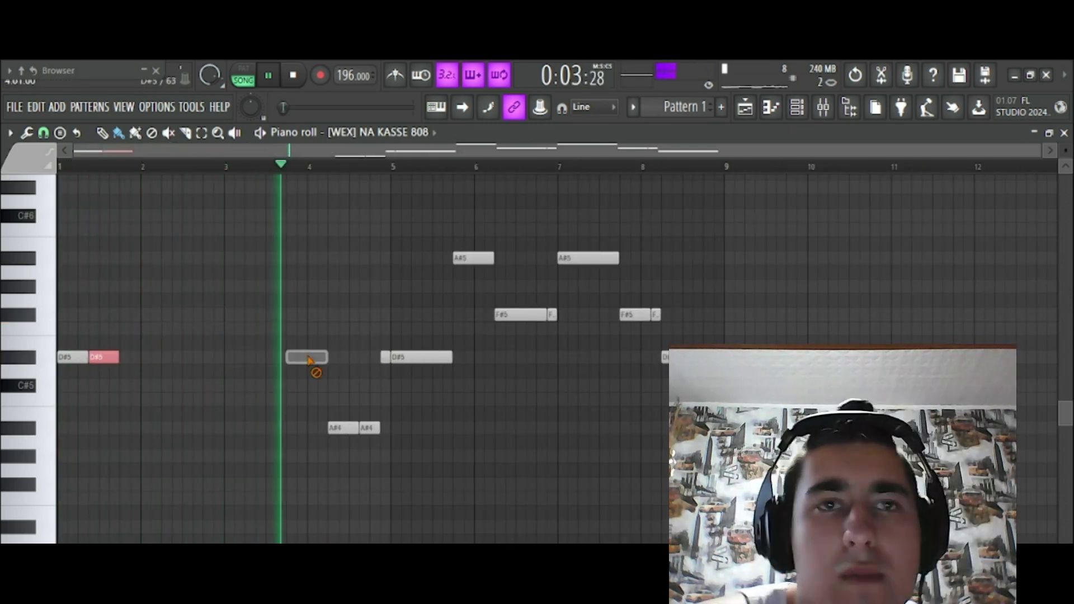
{"action": "right_click", "coordinate": [347, 428]}
{"action": "right_click", "coordinate": [392, 357]}
{"action": "left_click", "coordinate": [244, 69]}
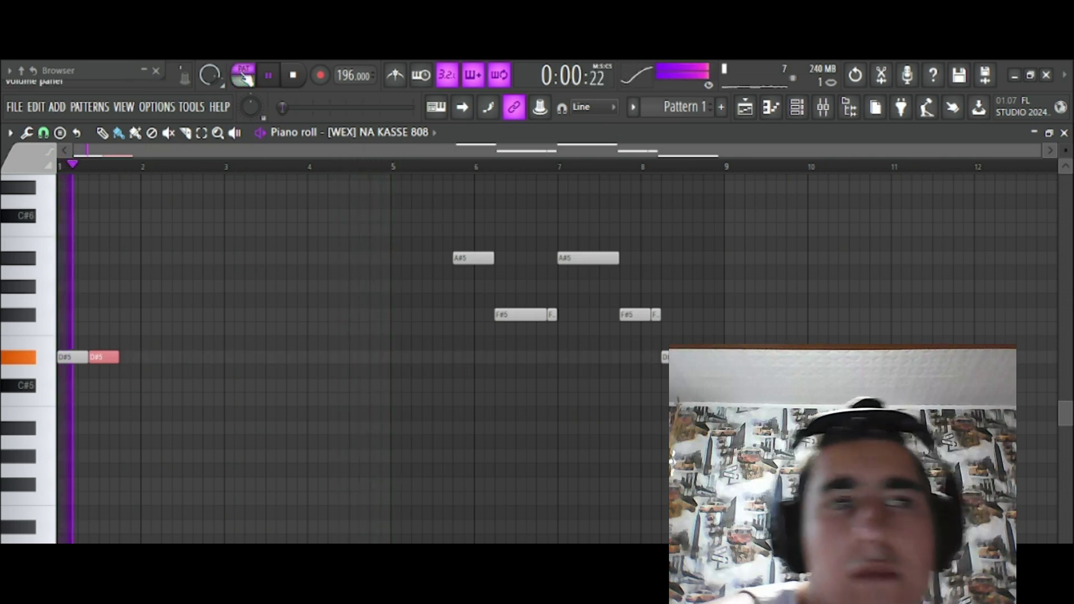
{"action": "left_click", "coordinate": [244, 80]}
Add a third short D#5 note in bar 1 and three consecutive D#5 notes from bar 3, and replay from bar 3
{"action": "left_click", "coordinate": [127, 360]}
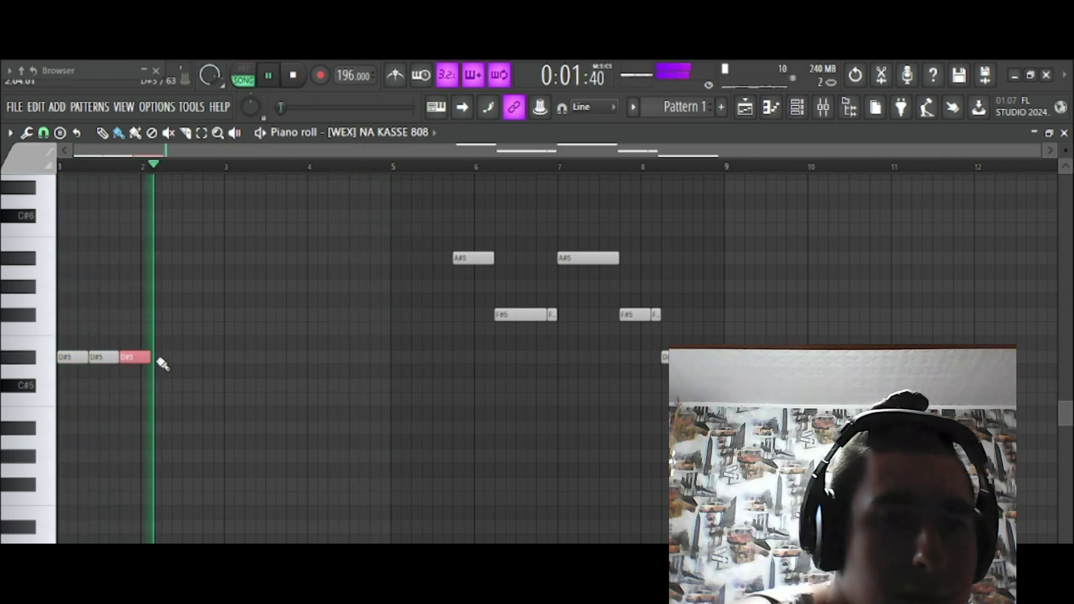
{"action": "left_click", "coordinate": [216, 358]}
{"action": "left_click_drag", "start_coordinate": [223, 361], "coordinate": [232, 360]}
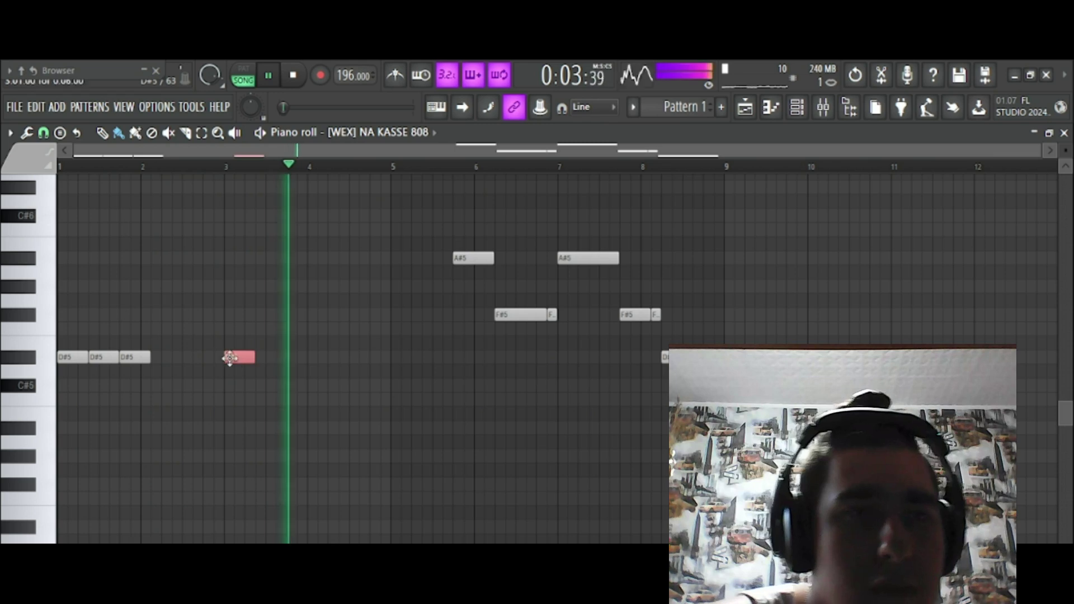
{"action": "left_click", "coordinate": [263, 359]}
{"action": "left_click", "coordinate": [292, 361]}
{"action": "left_click", "coordinate": [227, 165]}
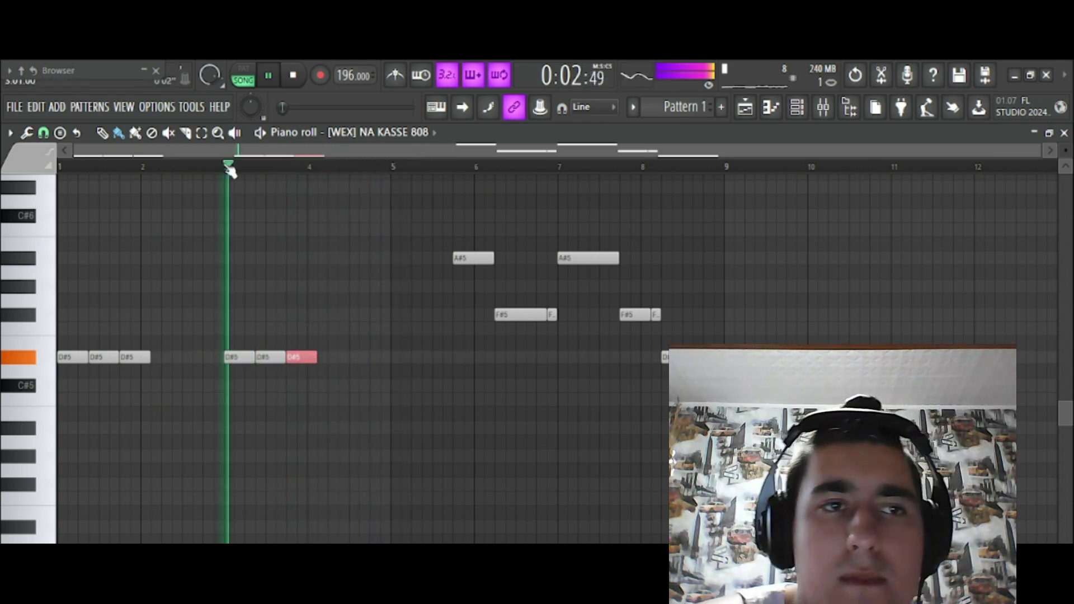
Add two D#5 notes in bar 4 and a shorter D#5 note just before bar 5
{"action": "left_click", "coordinate": [337, 360]}
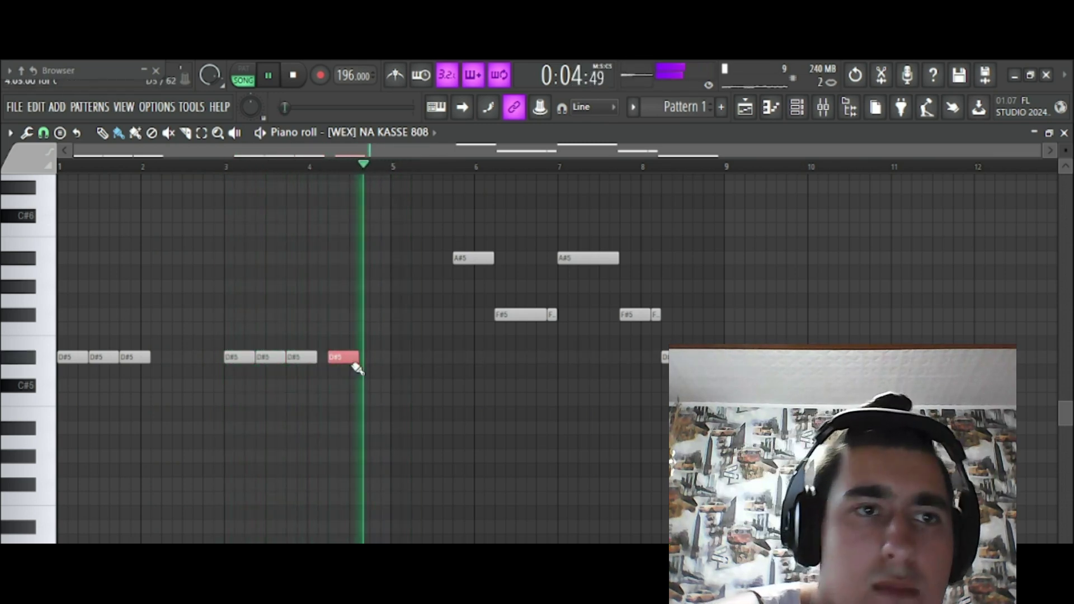
{"action": "left_click", "coordinate": [367, 359]}
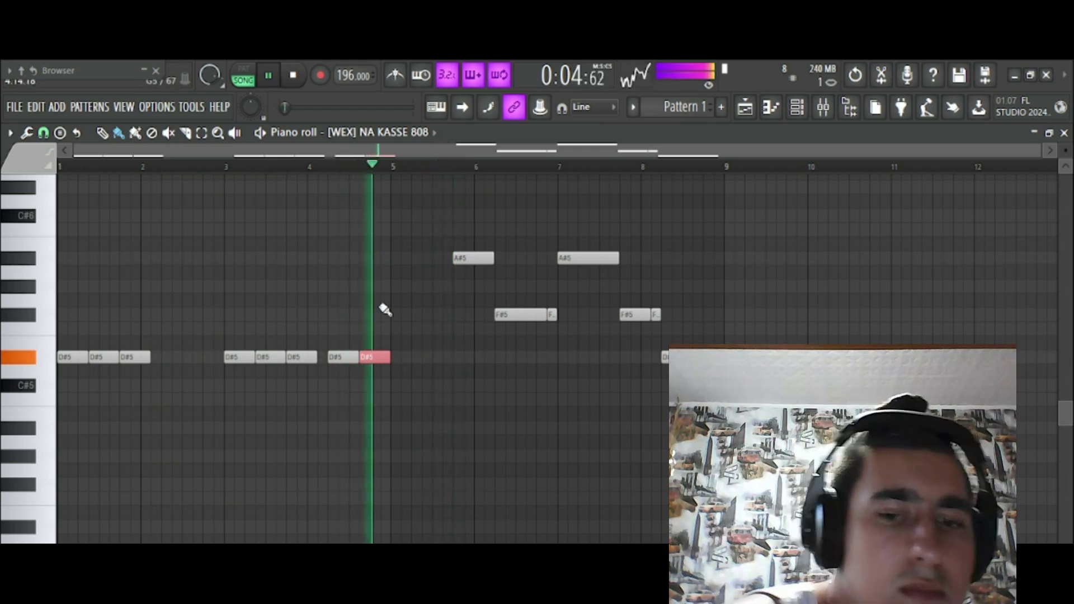
{"action": "left_click_drag", "start_coordinate": [389, 361], "coordinate": [383, 359]}
{"action": "left_click", "coordinate": [389, 359]}
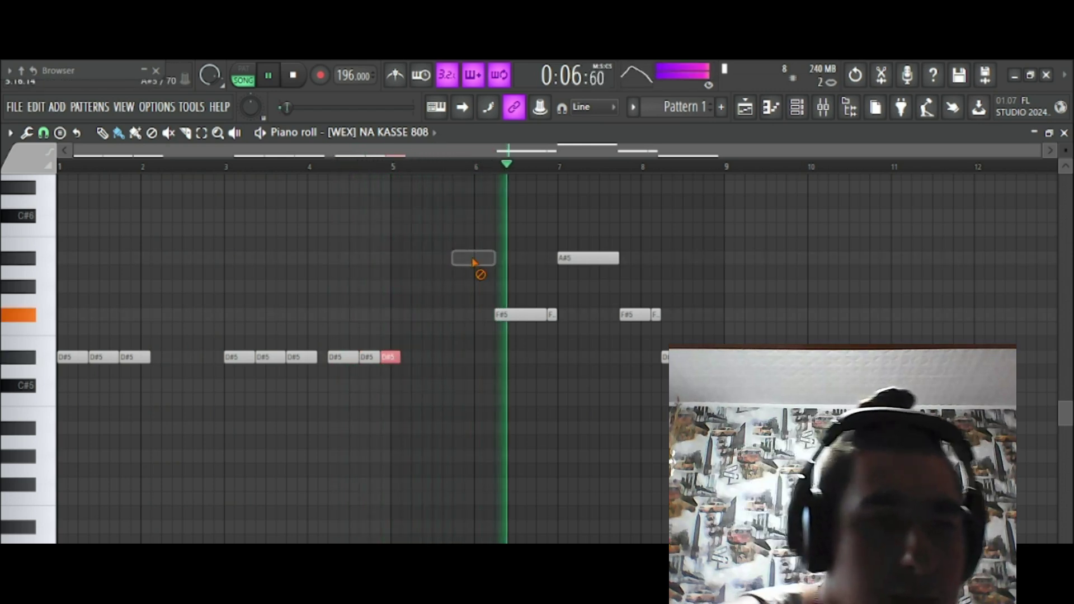
Delete the old A#5, F#5 and D#5 notes remaining after bar 5
{"action": "right_click", "coordinate": [472, 258]}
{"action": "right_click", "coordinate": [587, 258]}
{"action": "right_click", "coordinate": [518, 314]}
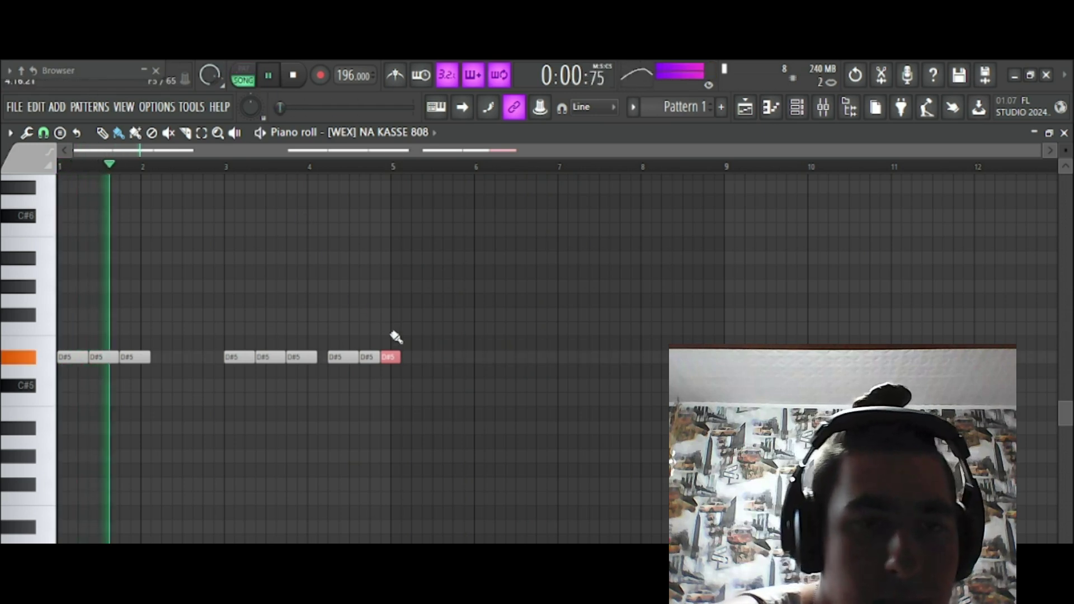
Tidy the last D#5 notes before bar 5, extend the notes to close the gaps and duplicate the phrase to bar 9
{"action": "right_click", "coordinate": [408, 367]}
{"action": "left_click", "coordinate": [386, 357]}
{"action": "left_click", "coordinate": [396, 357]}
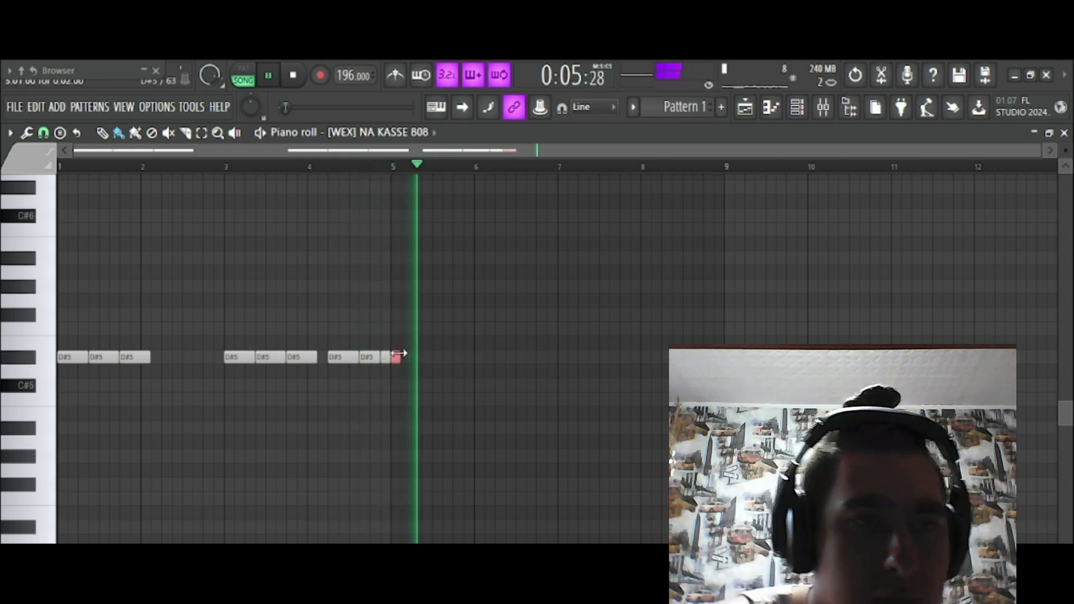
{"action": "right_click", "coordinate": [396, 357]}
Stamp a G minor chord of G5, A#5 and D6 into the empty space after bar 9 of the 808 pattern
{"action": "key", "text": "F5"}
{"action": "scroll", "coordinate": [351, 235], "scroll_direction": "up", "scroll_amount": 1}
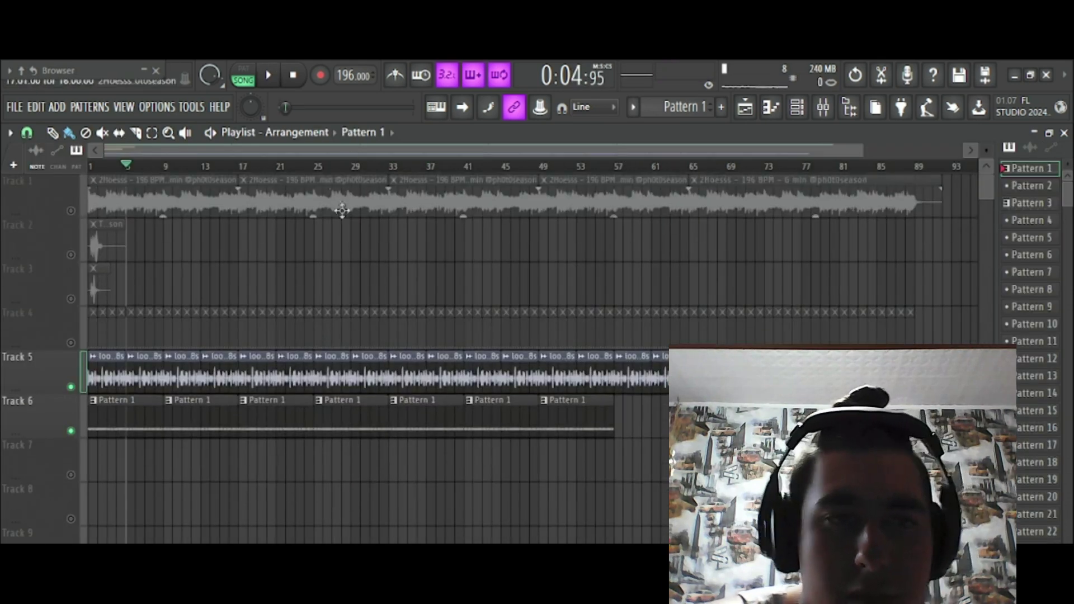
{"action": "scroll", "coordinate": [345, 166], "scroll_direction": "right", "scroll_amount": 3}
{"action": "key", "text": "F7"}
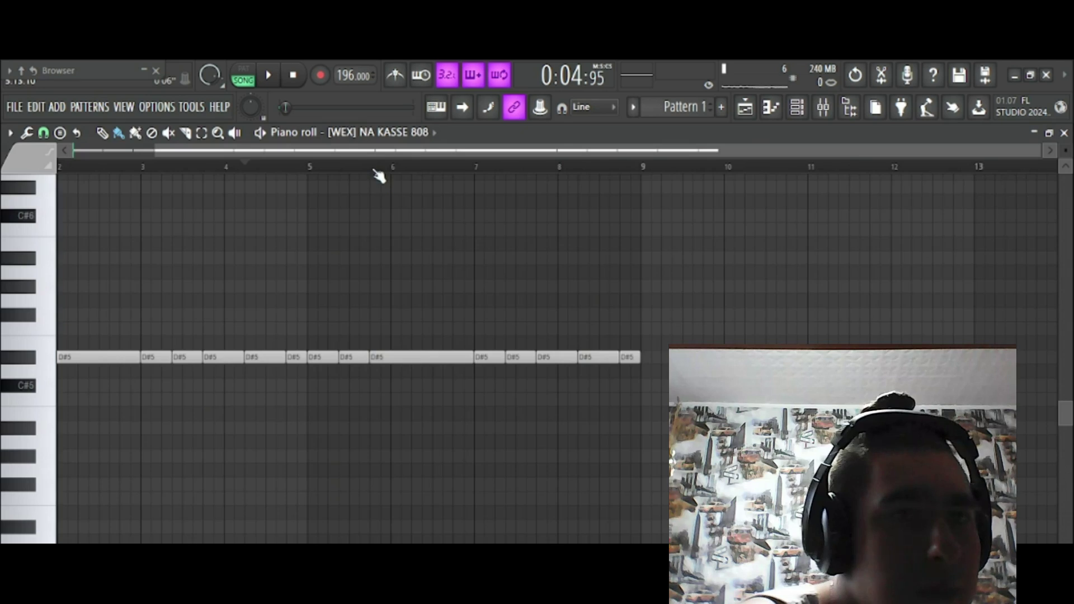
{"action": "left_click", "coordinate": [60, 133]}
{"action": "left_click", "coordinate": [121, 252]}
{"action": "left_click_drag", "start_coordinate": [750, 331], "coordinate": [780, 300]}
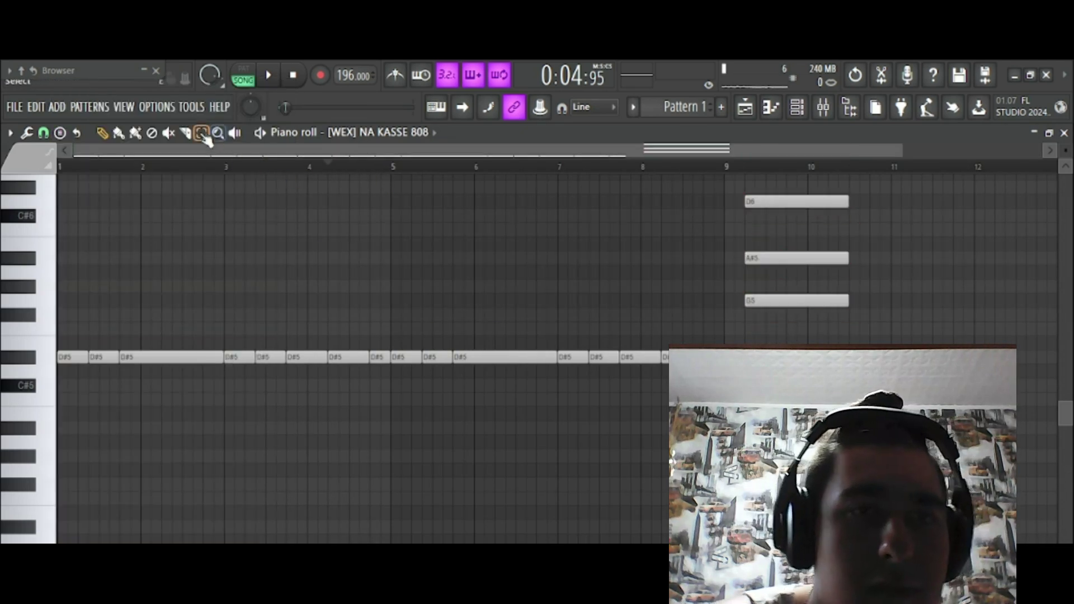
Transpose the whole 808 phrase from D#5 down to D5, and raise the three notes starting at bar 3 to G5
{"action": "left_click_drag", "start_coordinate": [699, 372], "coordinate": [61, 278]}
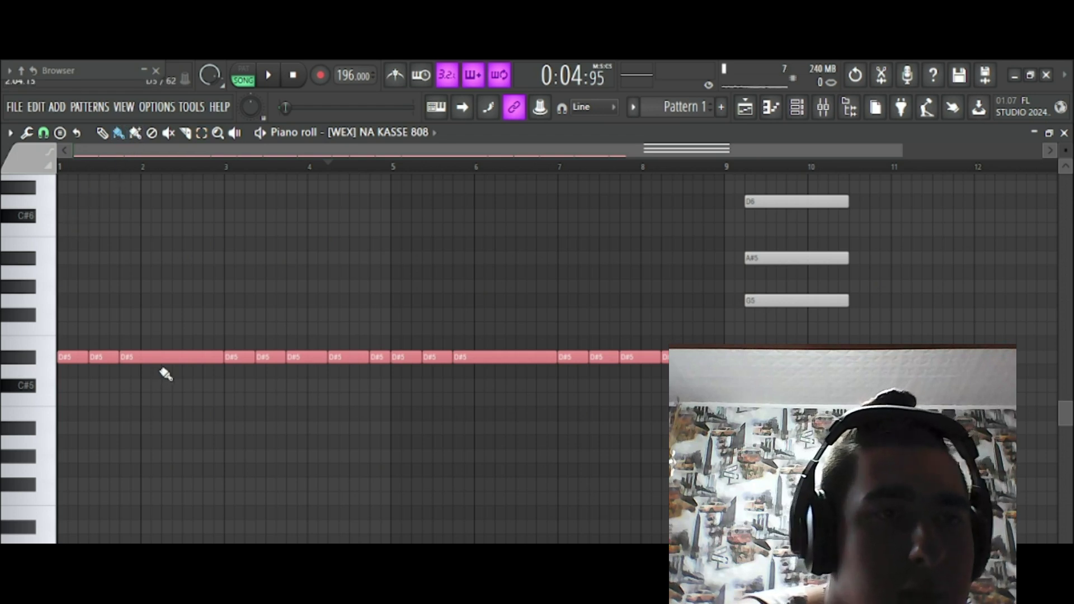
{"action": "key", "text": "Down"}
{"action": "left_click", "coordinate": [245, 398]}
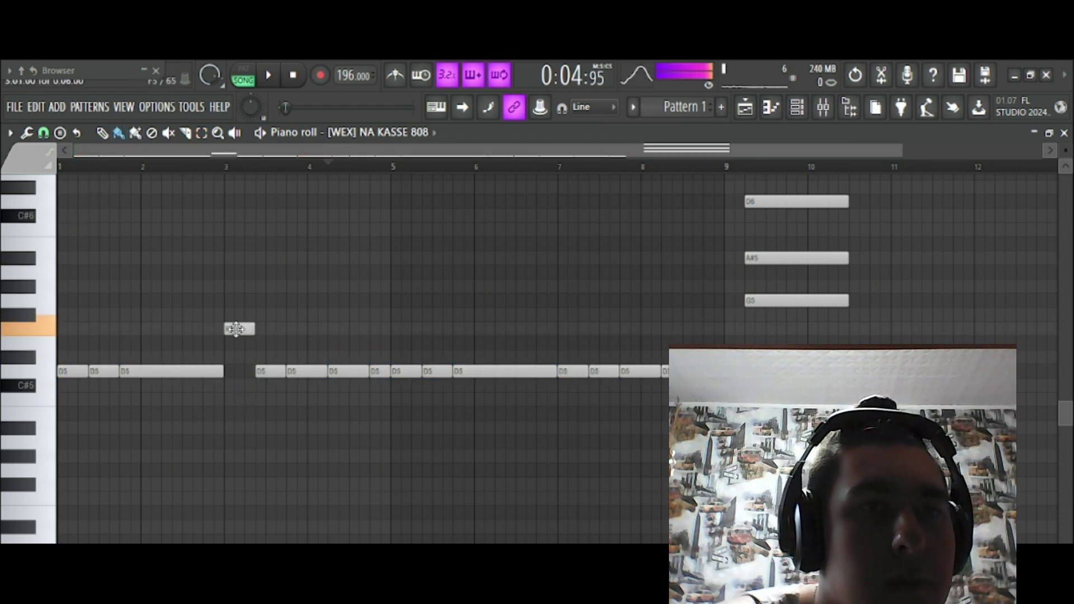
{"action": "left_click_drag", "start_coordinate": [271, 366], "coordinate": [270, 301]}
{"action": "left_click_drag", "start_coordinate": [305, 369], "coordinate": [308, 299]}
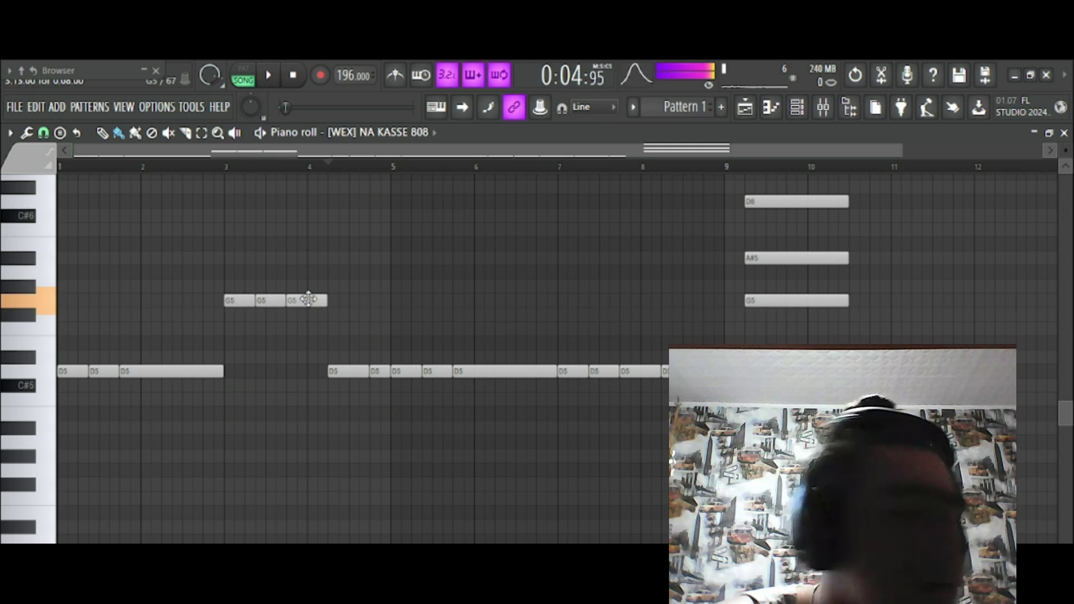
Lower the long note ending at bar 7 to A#4 and raise the three notes starting at bar 7 to G5
{"action": "left_click_drag", "start_coordinate": [522, 373], "coordinate": [529, 423]}
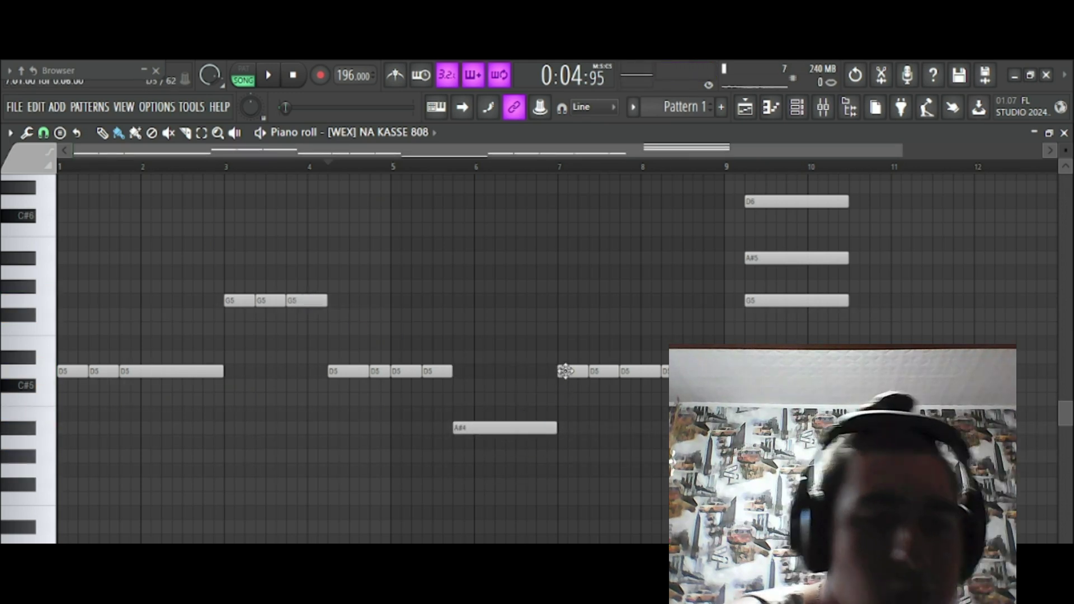
{"action": "left_click_drag", "start_coordinate": [565, 370], "coordinate": [569, 298]}
{"action": "left_click_drag", "start_coordinate": [602, 365], "coordinate": [599, 305]}
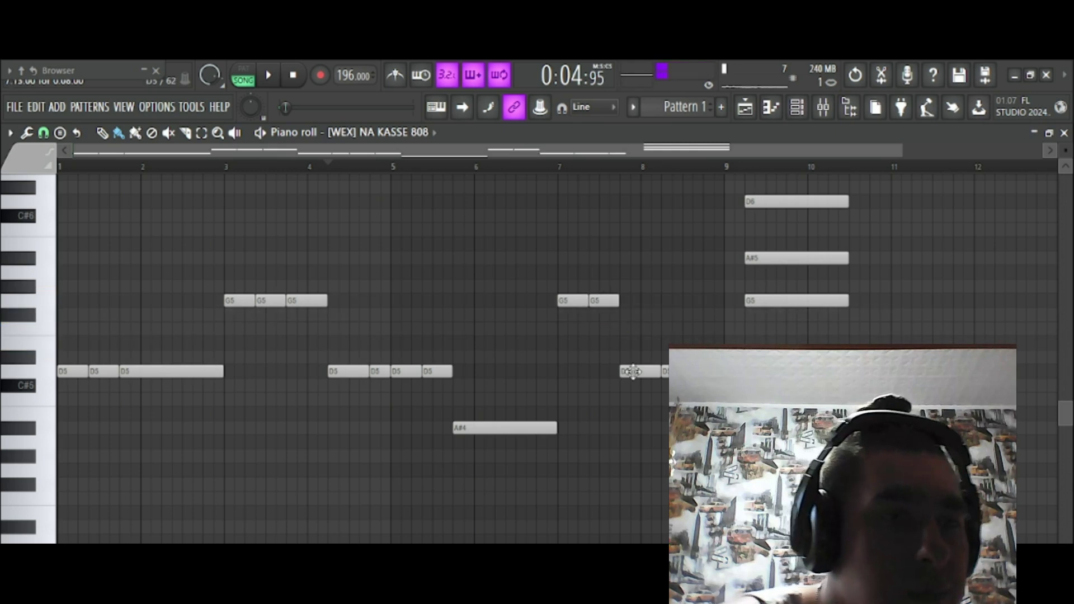
Delete the G minor guide chord after bar 9 and play back the song
{"action": "right_click", "coordinate": [780, 301]}
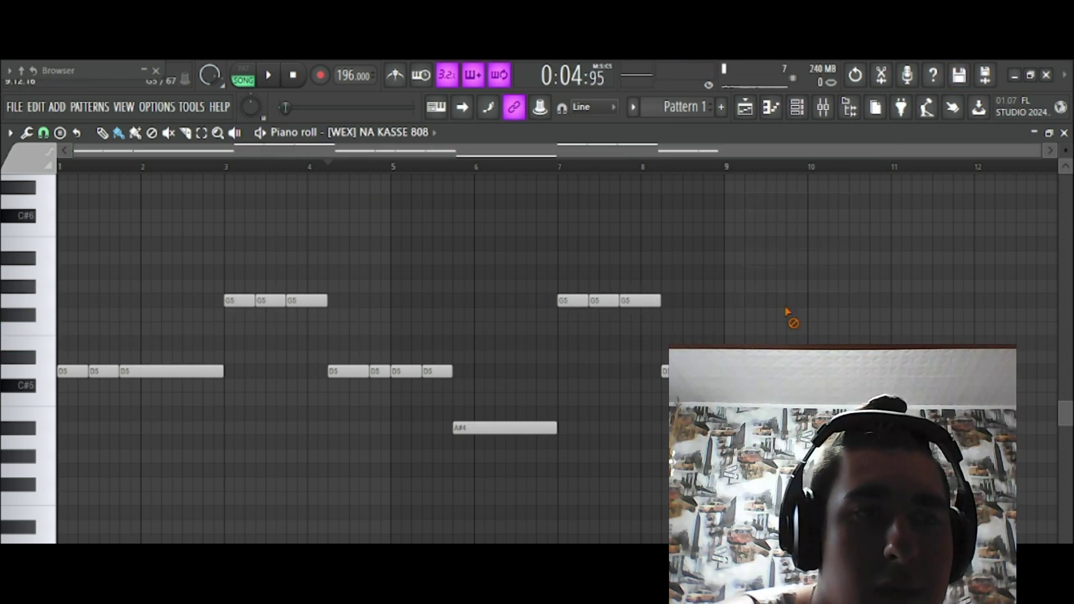
{"action": "key", "text": "space"}
Try the [WEX] POPKI 808 and [WEX] WINRAR 808 samples in place of the NA KASSE 808 in the bass channel
{"action": "mouse_move", "coordinate": [115, 379]}
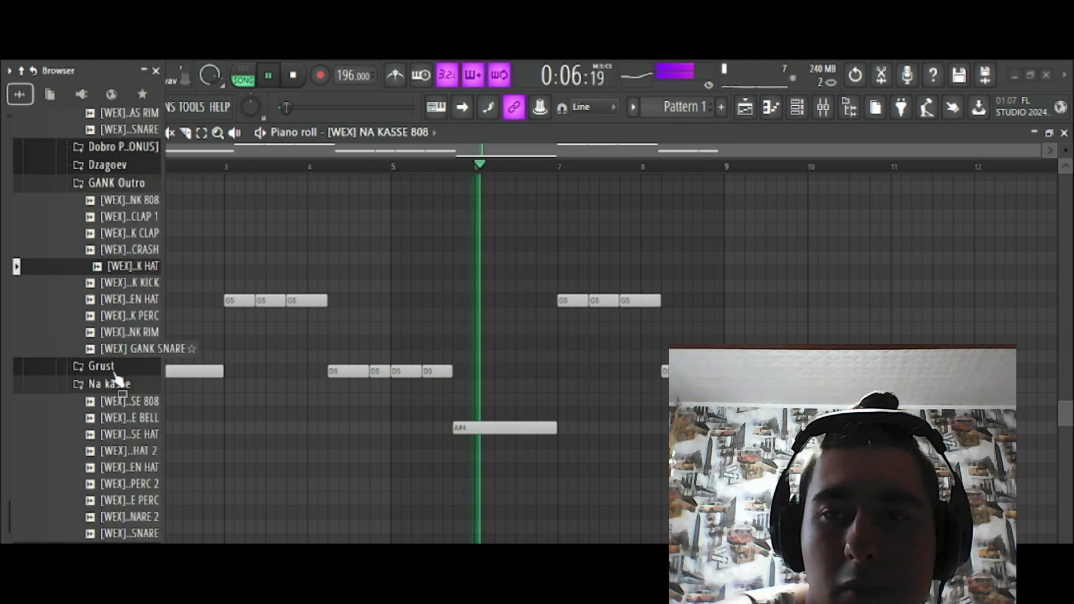
{"action": "left_click_drag", "start_coordinate": [137, 403], "coordinate": [272, 263]}
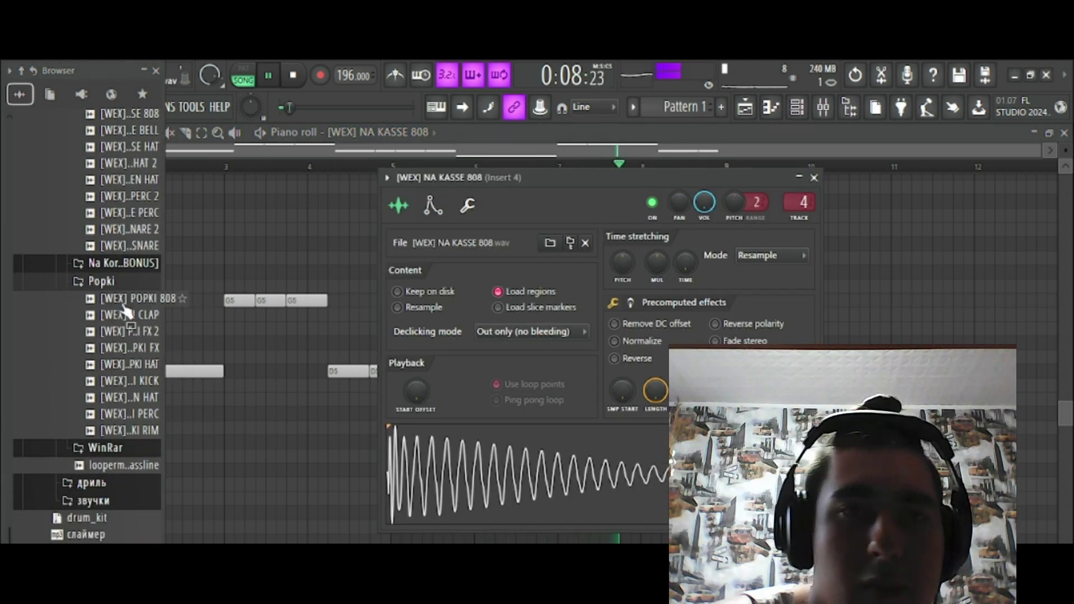
{"action": "left_click_drag", "start_coordinate": [504, 439], "coordinate": [505, 441]}
{"action": "left_click", "coordinate": [104, 448]}
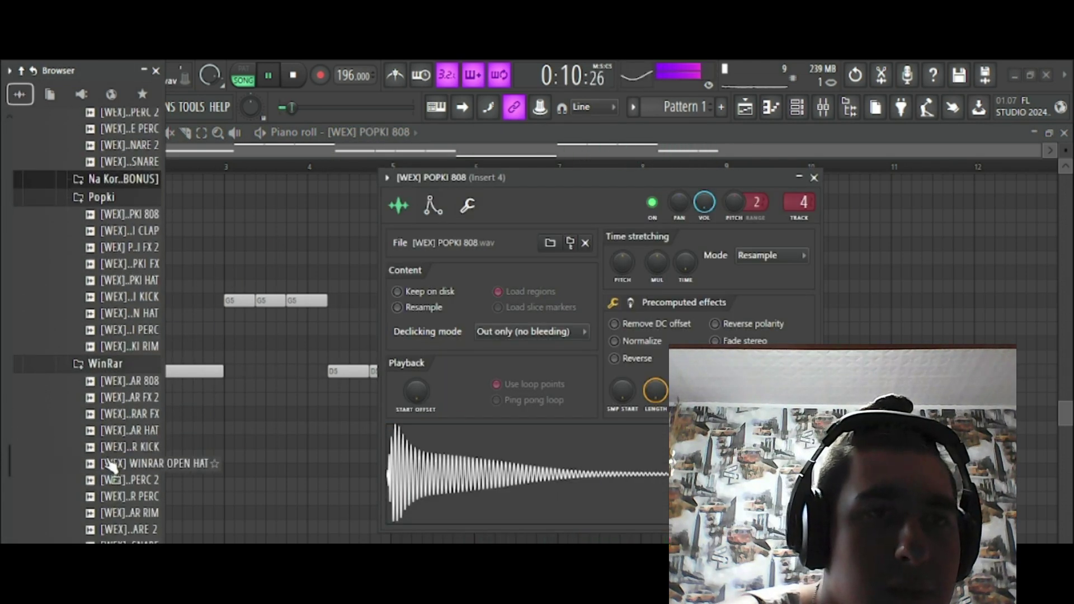
{"action": "left_click_drag", "start_coordinate": [116, 386], "coordinate": [497, 492]}
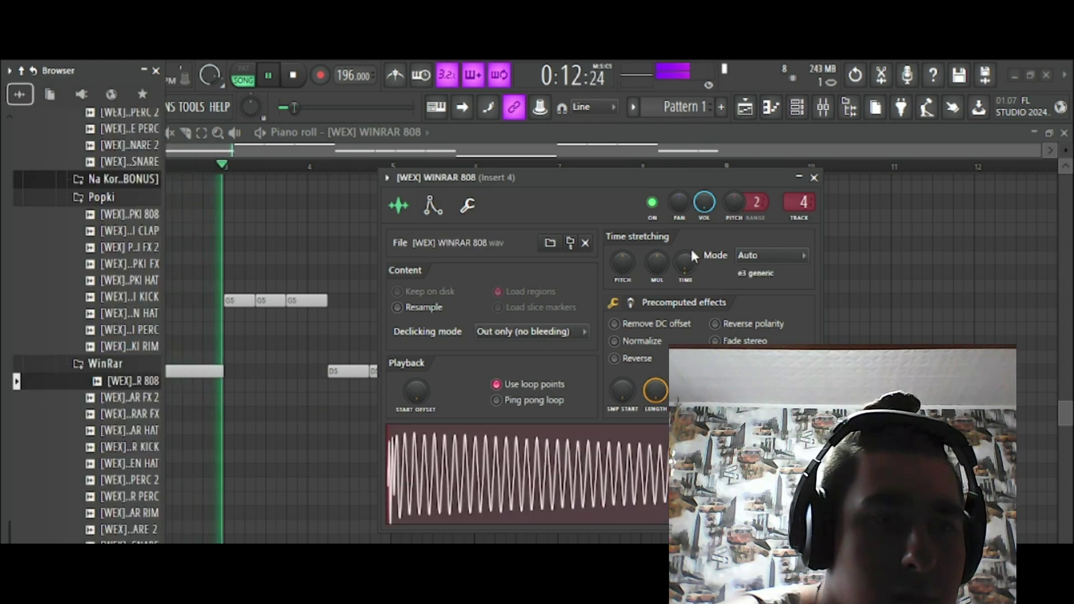
Adjust the volume fader of mixer Insert 15 against the 808
{"action": "key", "text": "F9"}
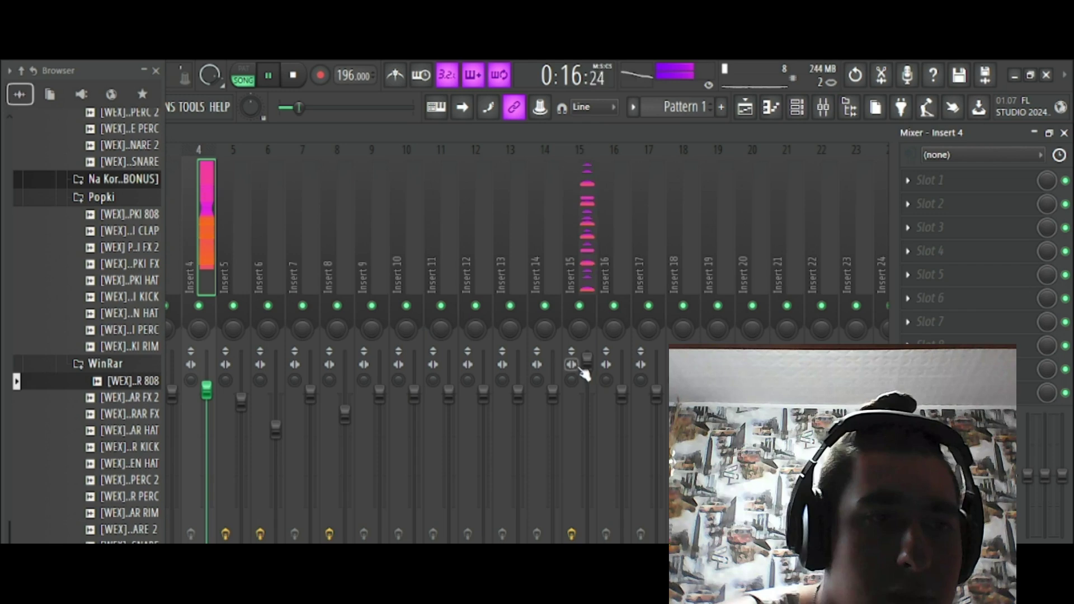
{"action": "left_click_drag", "start_coordinate": [584, 374], "coordinate": [589, 363]}
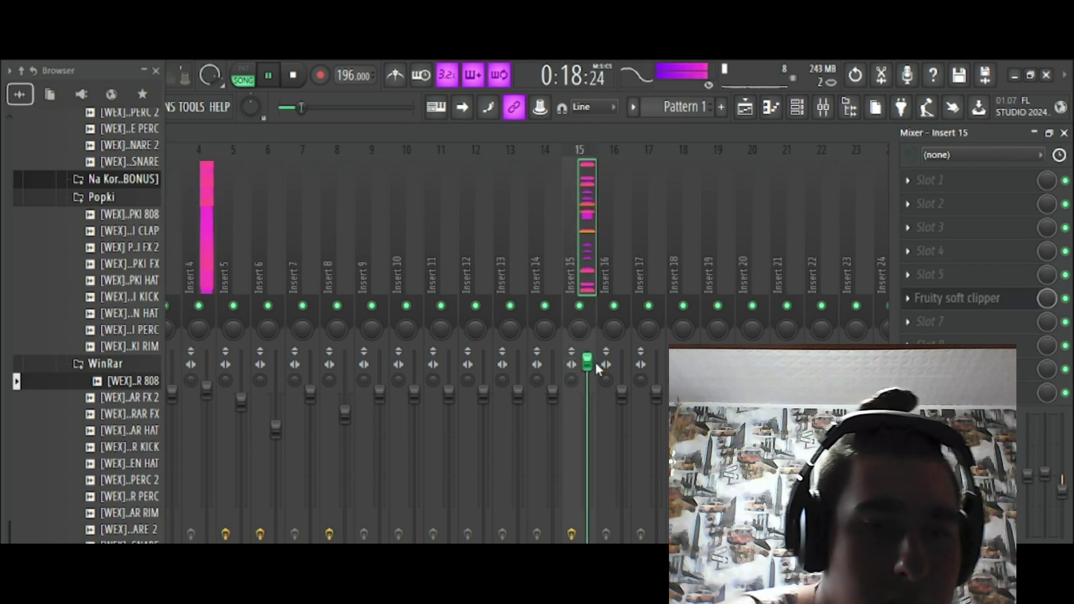
{"action": "left_click", "coordinate": [144, 69]}
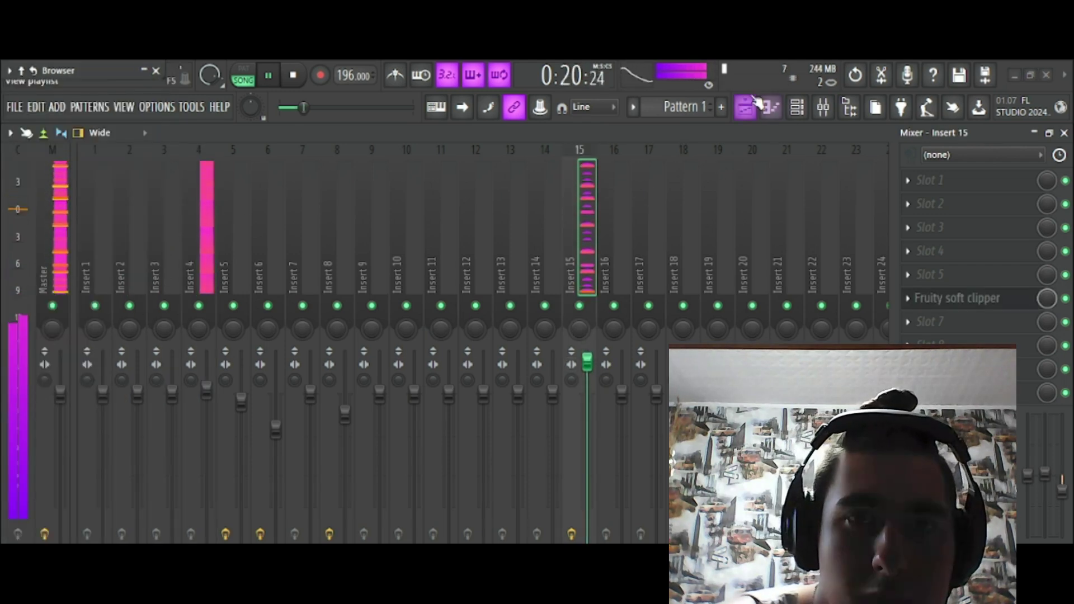
Open the WINRAR 808 sample in the Edison audio editor and detect its pitch regions
{"action": "left_click", "coordinate": [744, 107]}
{"action": "double_click", "coordinate": [347, 408]}
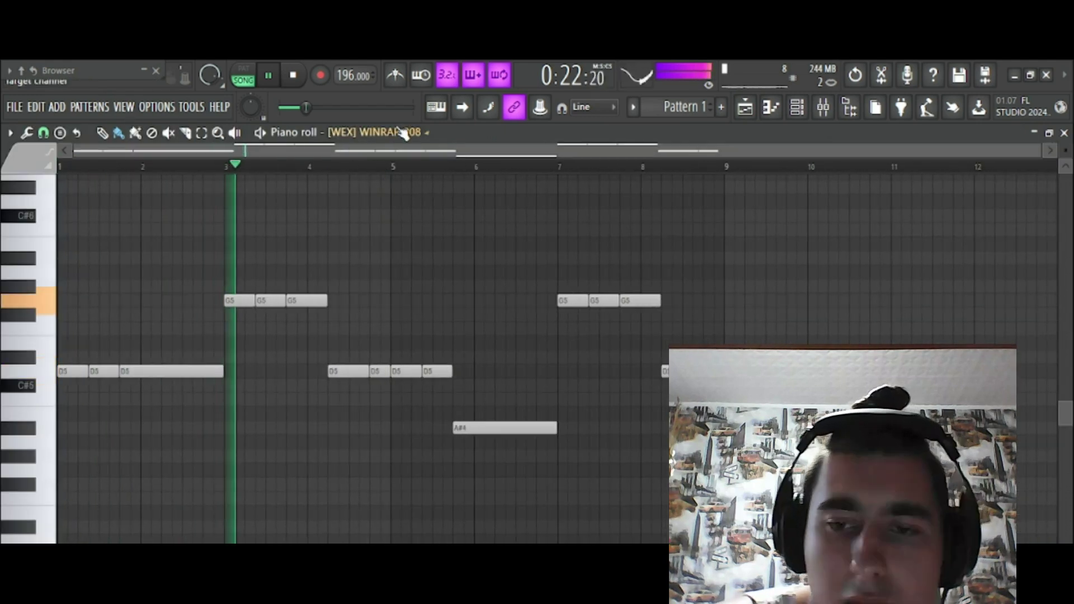
{"action": "left_click", "coordinate": [408, 132]}
{"action": "right_click", "coordinate": [470, 468]}
{"action": "left_click", "coordinate": [493, 445]}
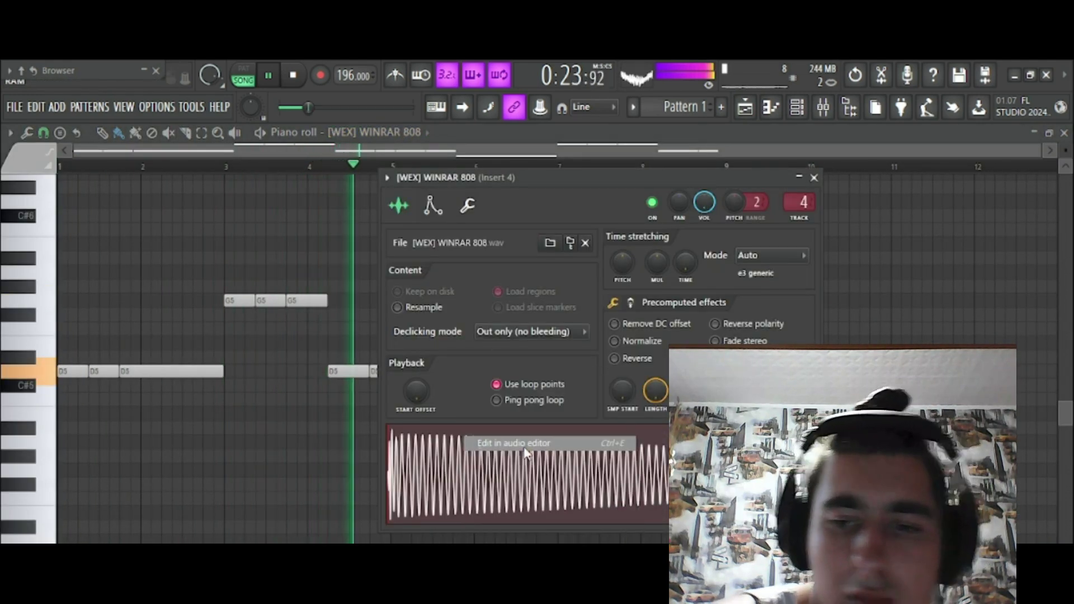
{"action": "left_click", "coordinate": [358, 268]}
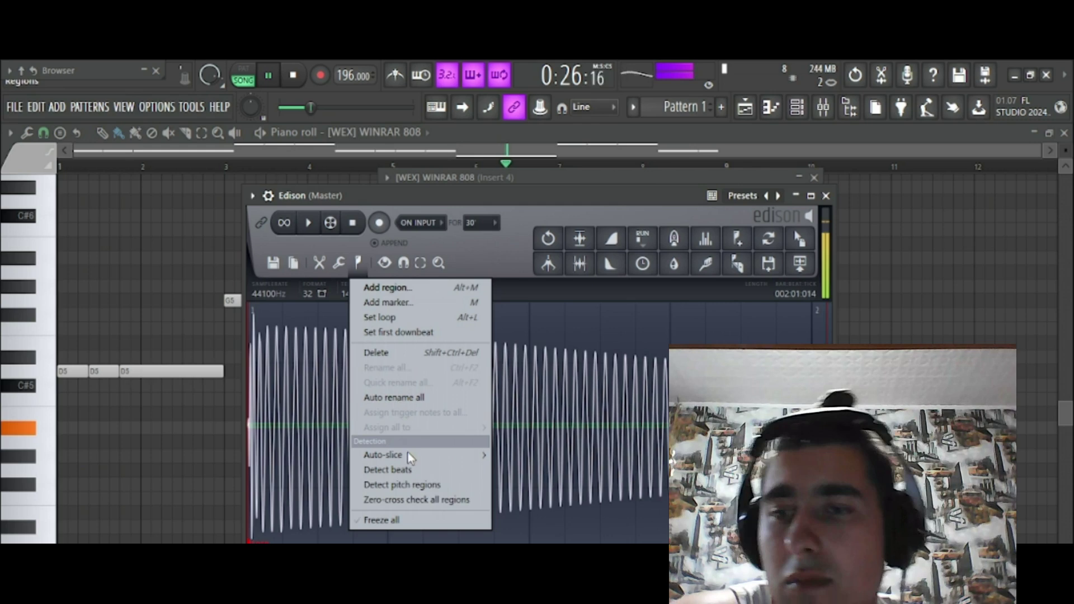
{"action": "left_click", "coordinate": [420, 486]}
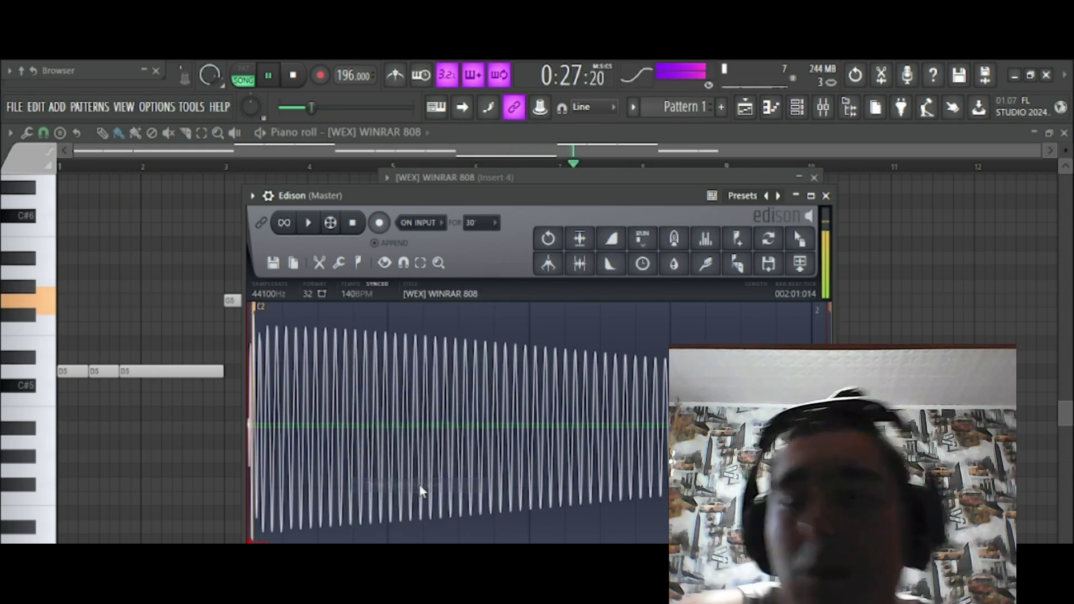
Add further copies of Pattern 1 on track 6 from bar 57 towards the end of the melody
{"action": "left_click", "coordinate": [746, 107]}
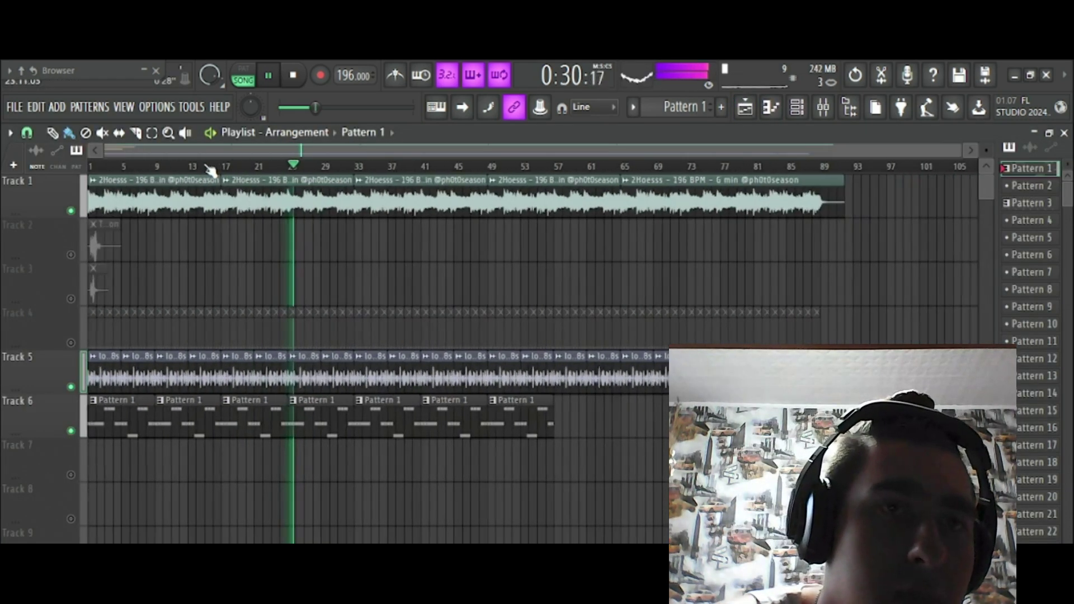
{"action": "left_click_drag", "start_coordinate": [559, 425], "coordinate": [655, 426]}
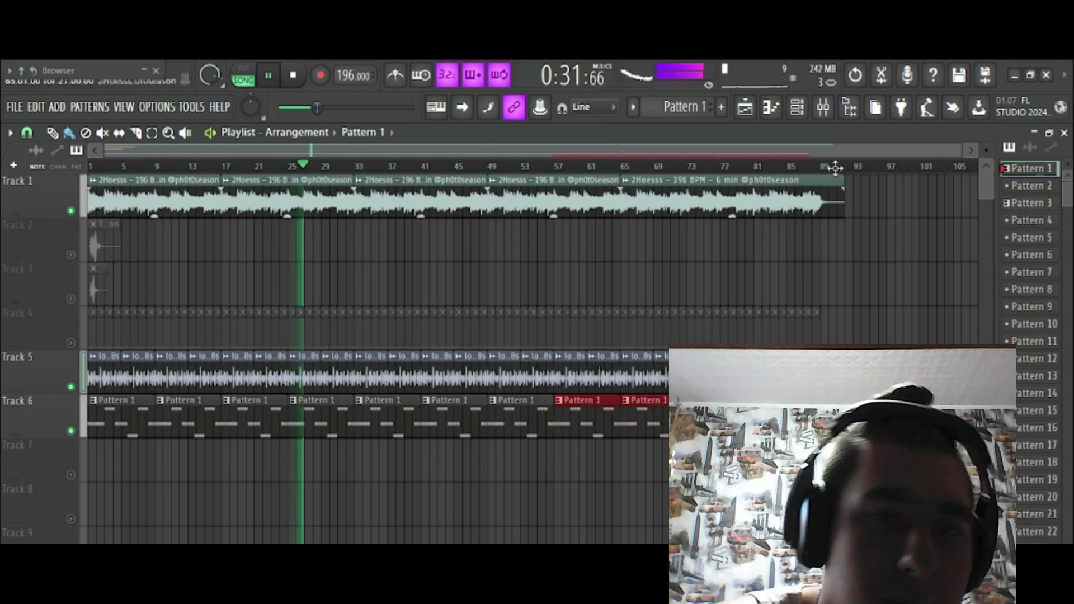
Lower the volume faders of mixer Insert 4 and Insert 6 slightly
{"action": "left_click", "coordinate": [823, 107]}
{"action": "mouse_move", "coordinate": [211, 387]}
{"action": "left_mouse_down"}
{"action": "mouse_move", "coordinate": [207, 412]}
{"action": "mouse_move", "coordinate": [207, 355]}
{"action": "mouse_move", "coordinate": [206, 398]}
{"action": "left_mouse_up"}
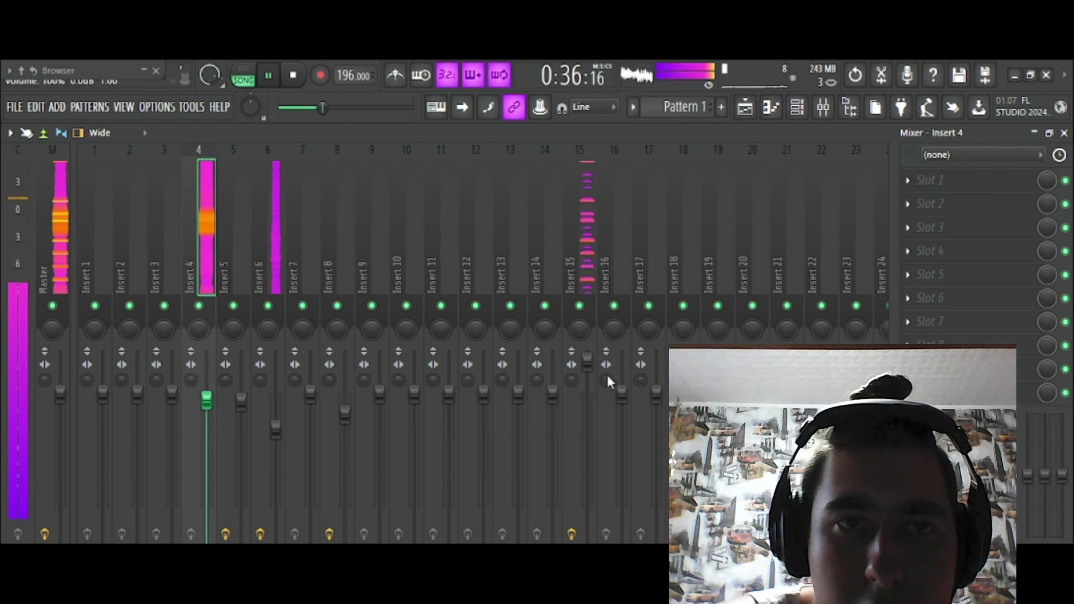
{"action": "left_click", "coordinate": [277, 428]}
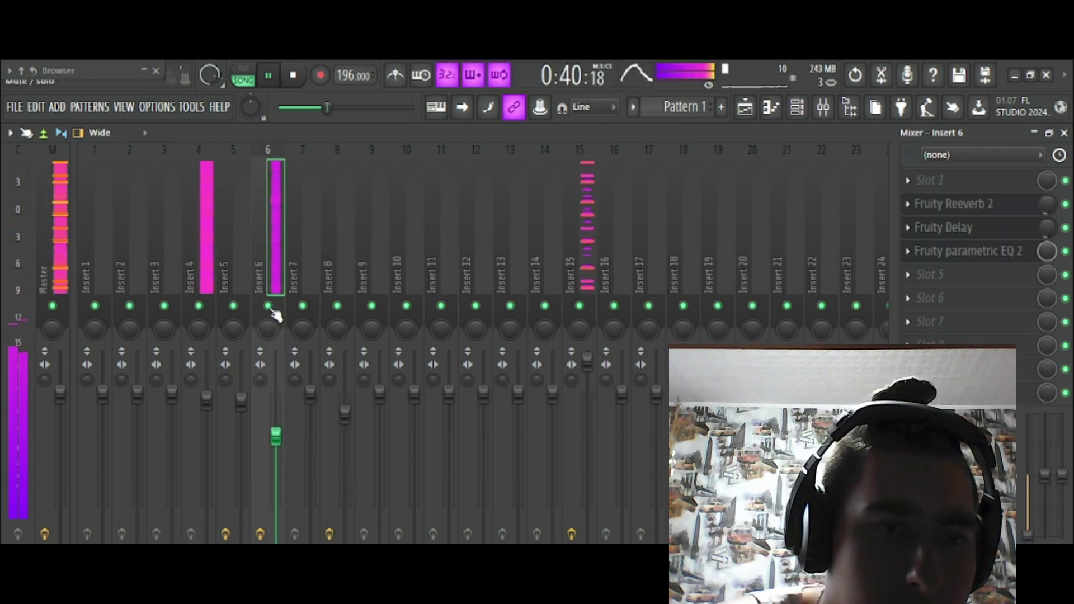
Try the yg woods vorovskoy bass sample in place of WINRAR 808 in the Pattern 1 bass channel
{"action": "left_click", "coordinate": [744, 106]}
{"action": "double_click", "coordinate": [325, 407]}
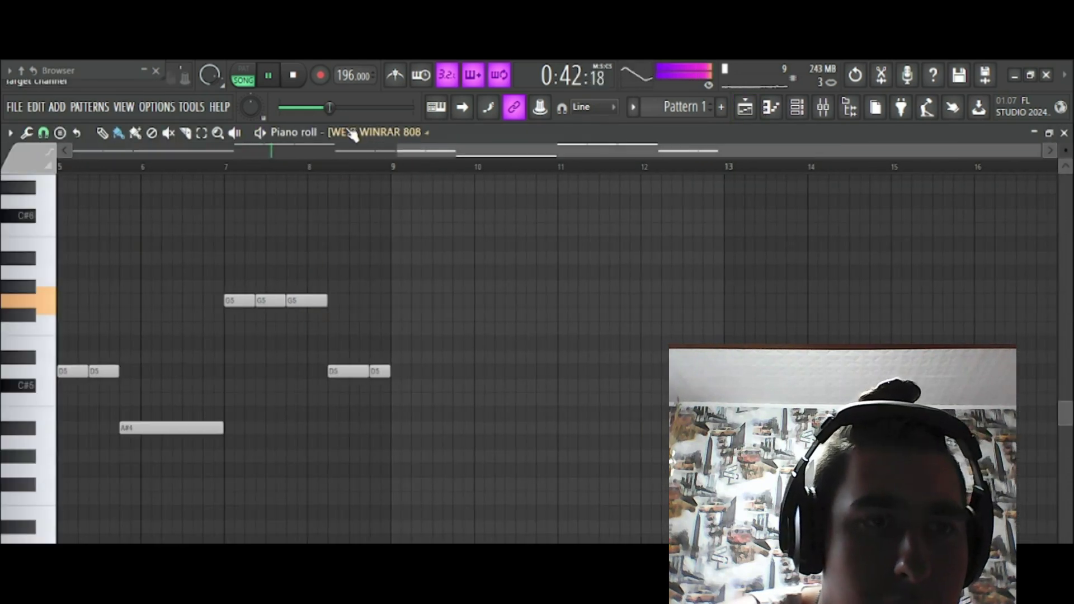
{"action": "left_click", "coordinate": [357, 132]}
{"action": "left_click", "coordinate": [58, 71]}
{"action": "scroll", "coordinate": [84, 336], "scroll_direction": "down", "scroll_amount": 3}
{"action": "scroll", "coordinate": [84, 392], "scroll_direction": "down", "scroll_amount": 20}
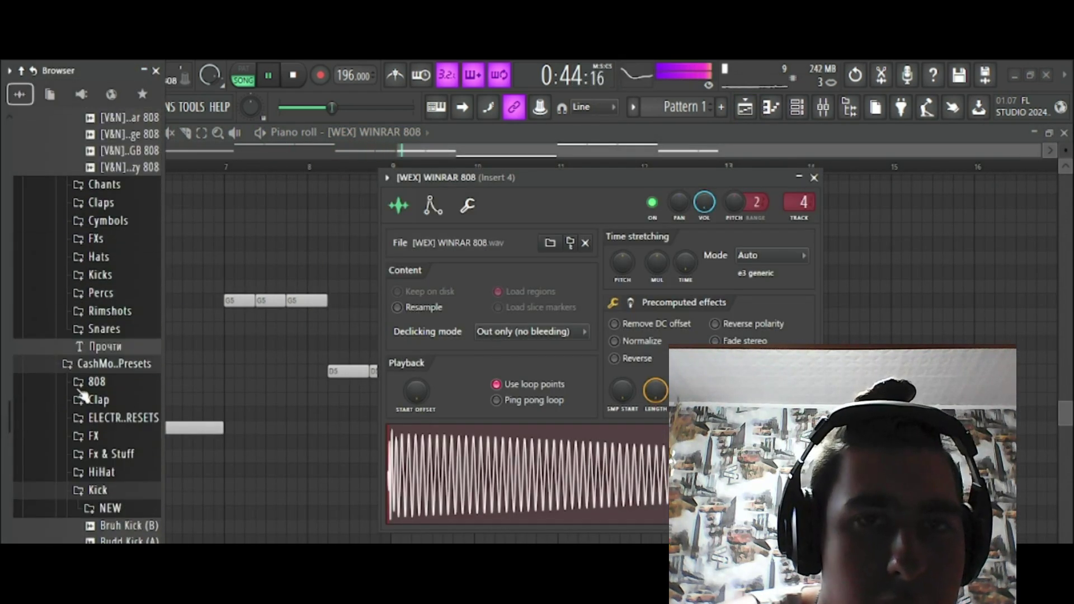
{"action": "scroll", "coordinate": [101, 464], "scroll_direction": "down", "scroll_amount": 3}
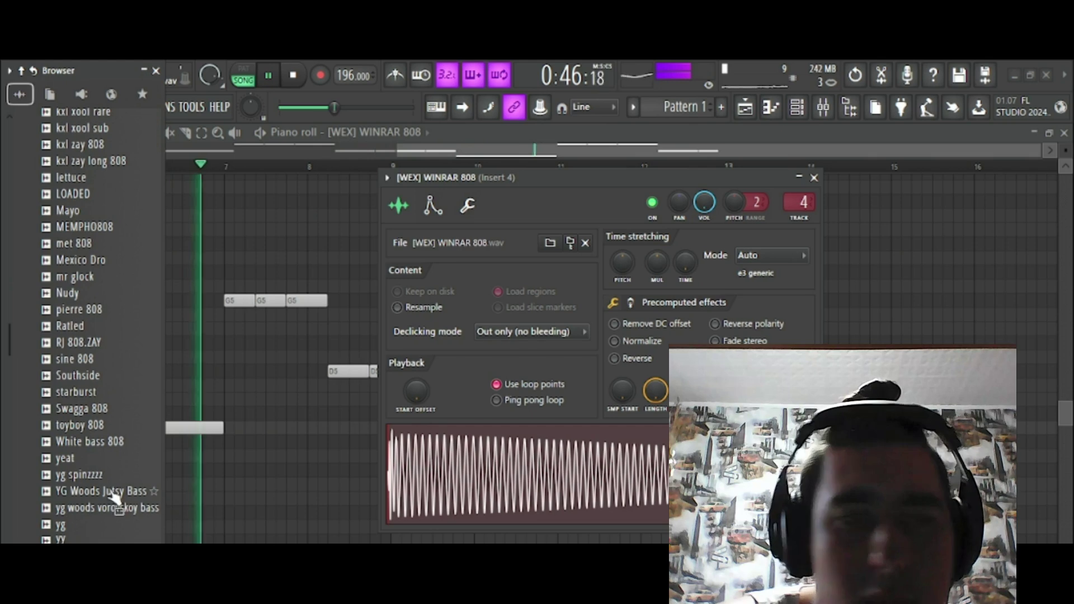
{"action": "left_click_drag", "start_coordinate": [115, 509], "coordinate": [539, 509]}
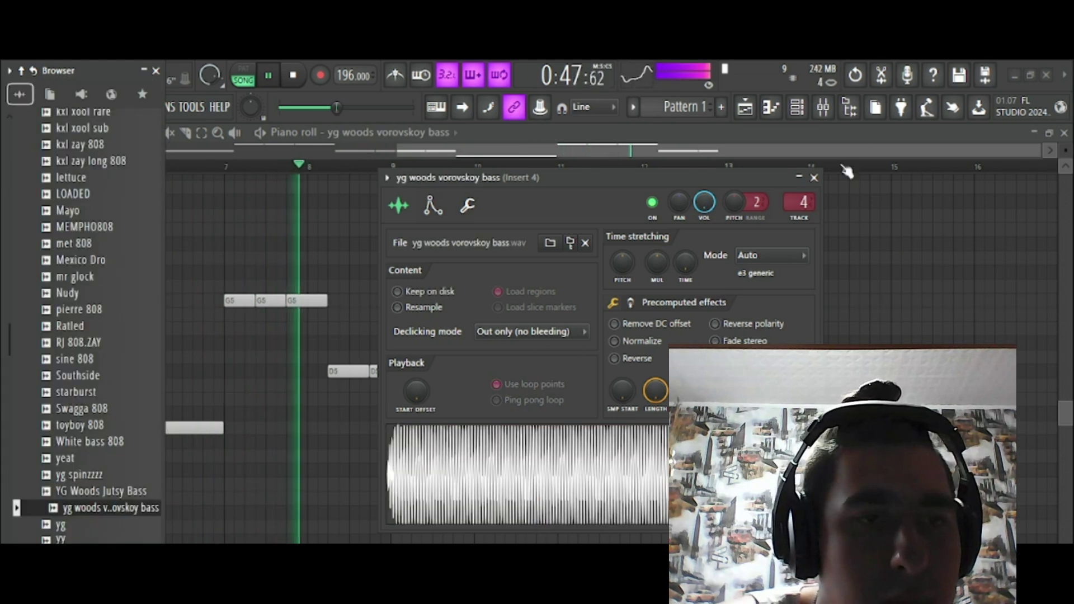
Lower the volume fader of mixer Insert 15 slightly
{"action": "left_click", "coordinate": [823, 107]}
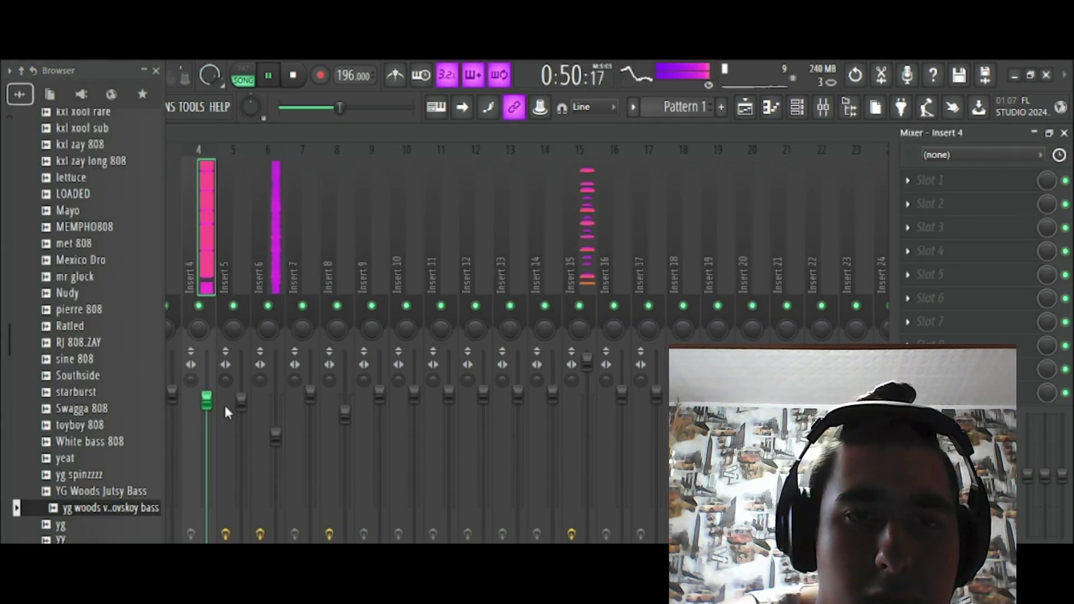
{"action": "left_click", "coordinate": [587, 357]}
Load the Southside 808 sample into the bass channel and set its root note to G#5
{"action": "left_click", "coordinate": [770, 108]}
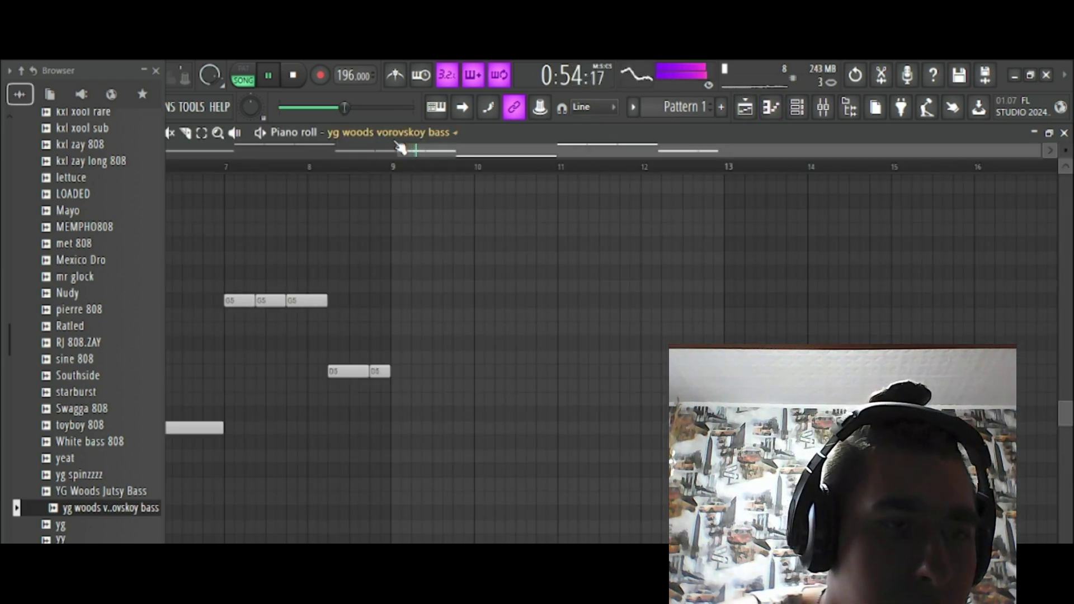
{"action": "left_click_drag", "start_coordinate": [423, 450], "coordinate": [580, 479]}
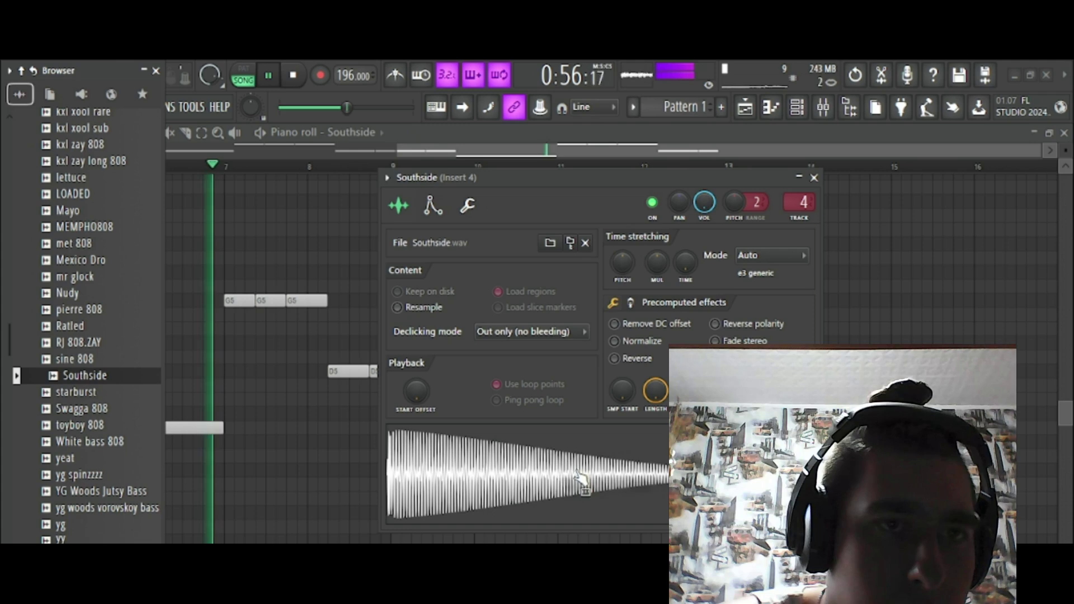
{"action": "left_click", "coordinate": [468, 206]}
{"action": "left_click", "coordinate": [644, 491]}
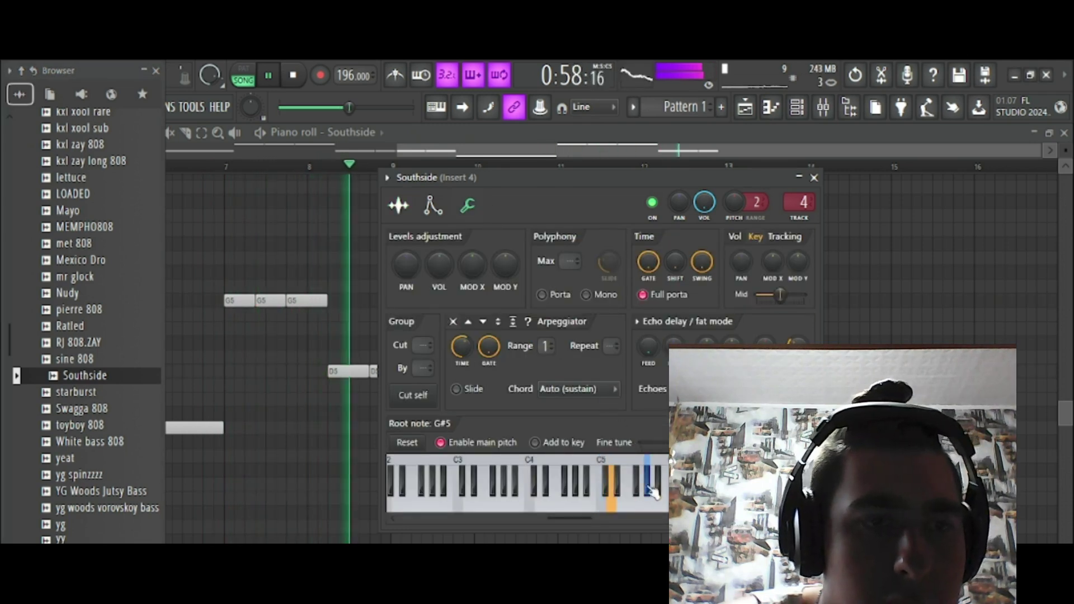
Boost the low EQ band of mixer Insert 15 and set the Insert 4 fader to 95% (-1.2 dB)
{"action": "left_click", "coordinate": [823, 106]}
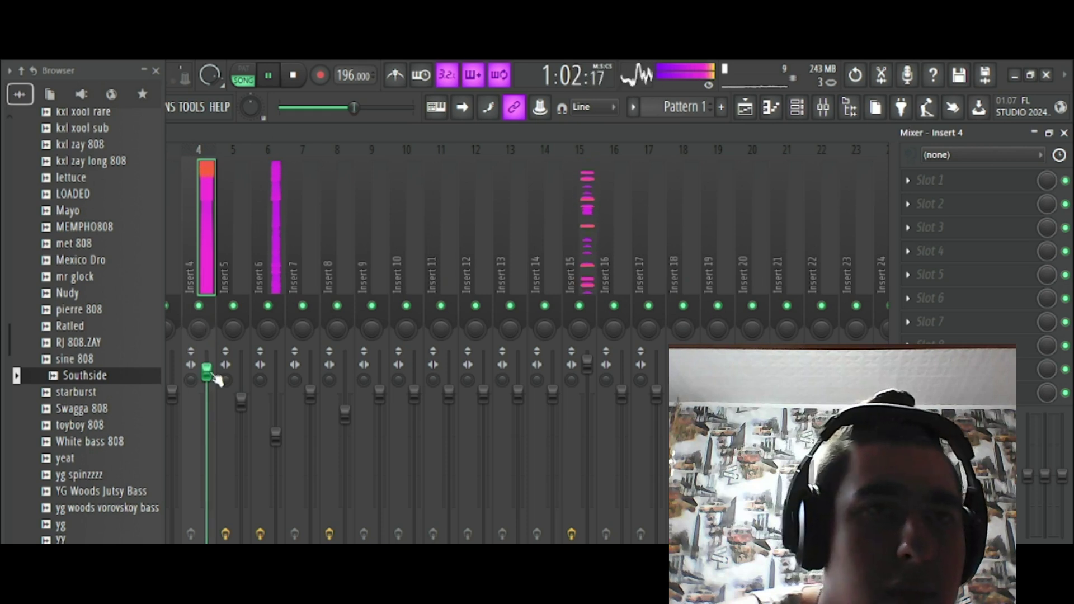
{"action": "left_click", "coordinate": [143, 70]}
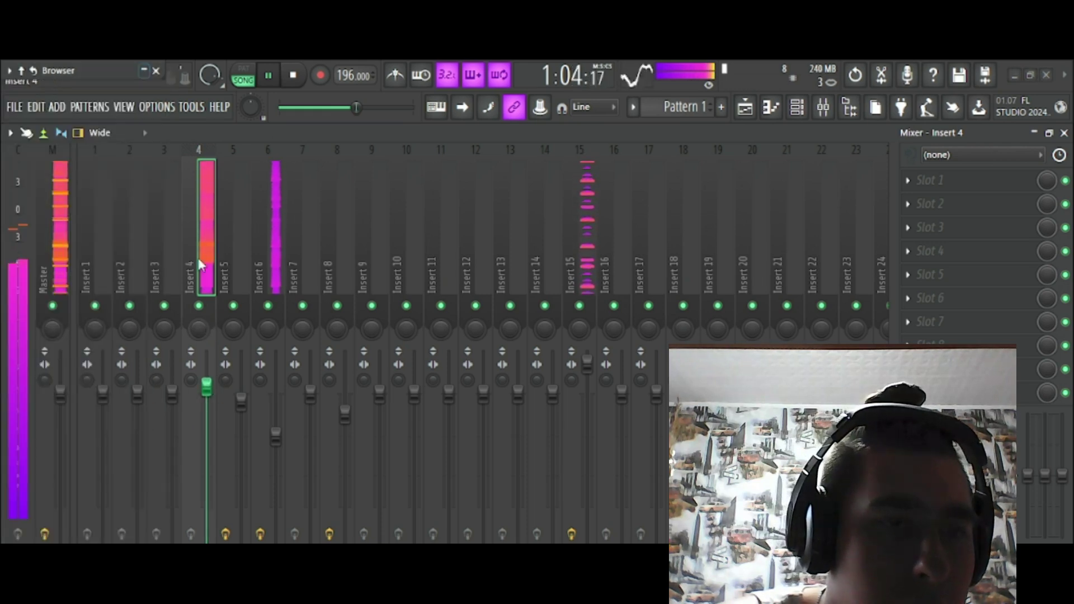
{"action": "left_click", "coordinate": [585, 280]}
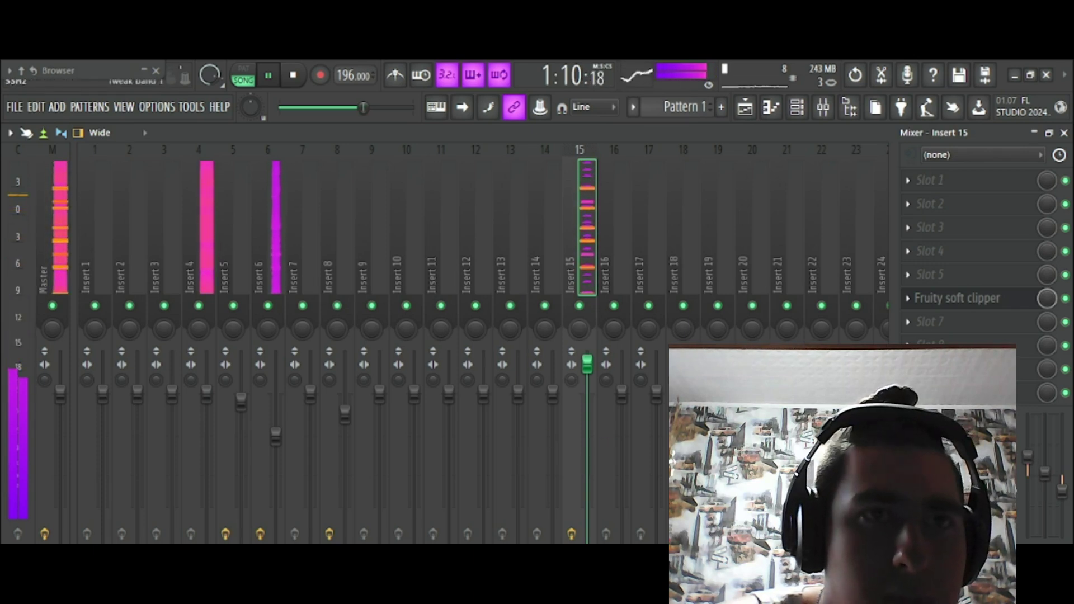
{"action": "left_click", "coordinate": [207, 395]}
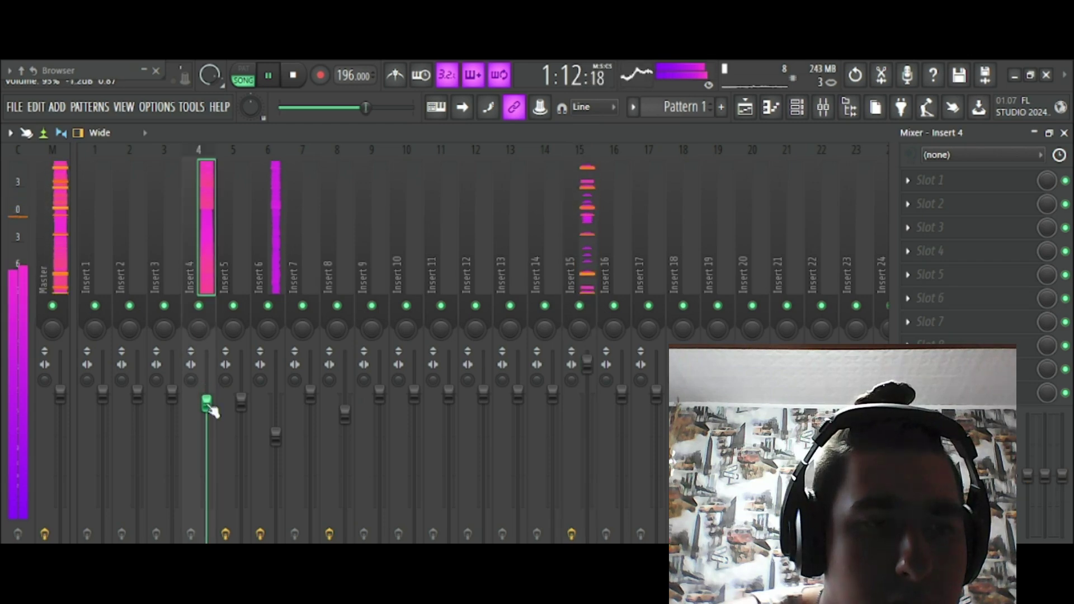
Unmute playlist tracks 2 and 3
{"action": "key", "text": "F5"}
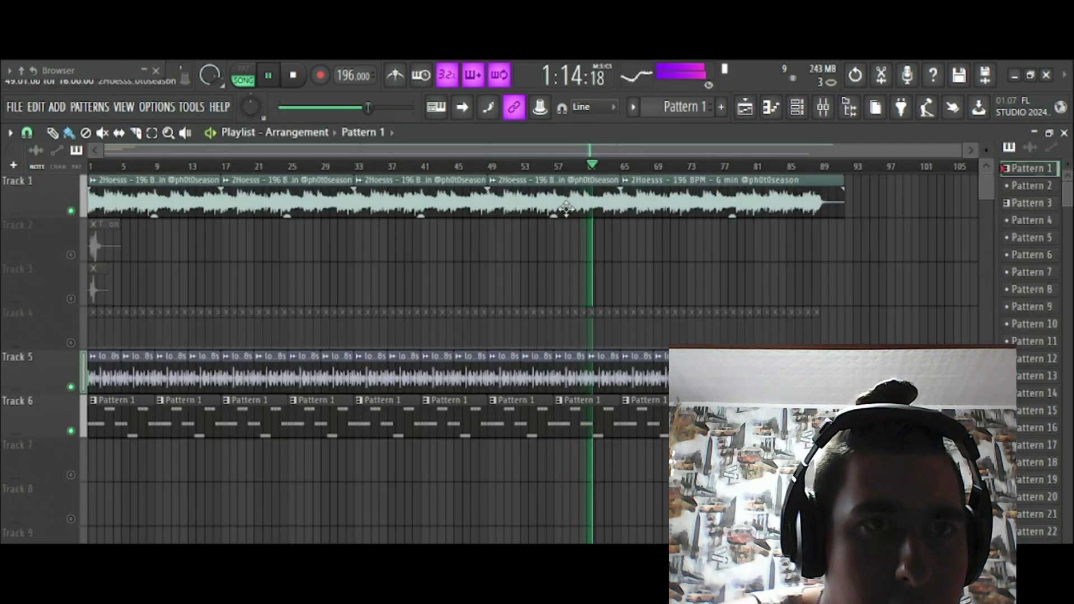
{"action": "left_click", "coordinate": [70, 254]}
{"action": "left_click", "coordinate": [70, 298]}
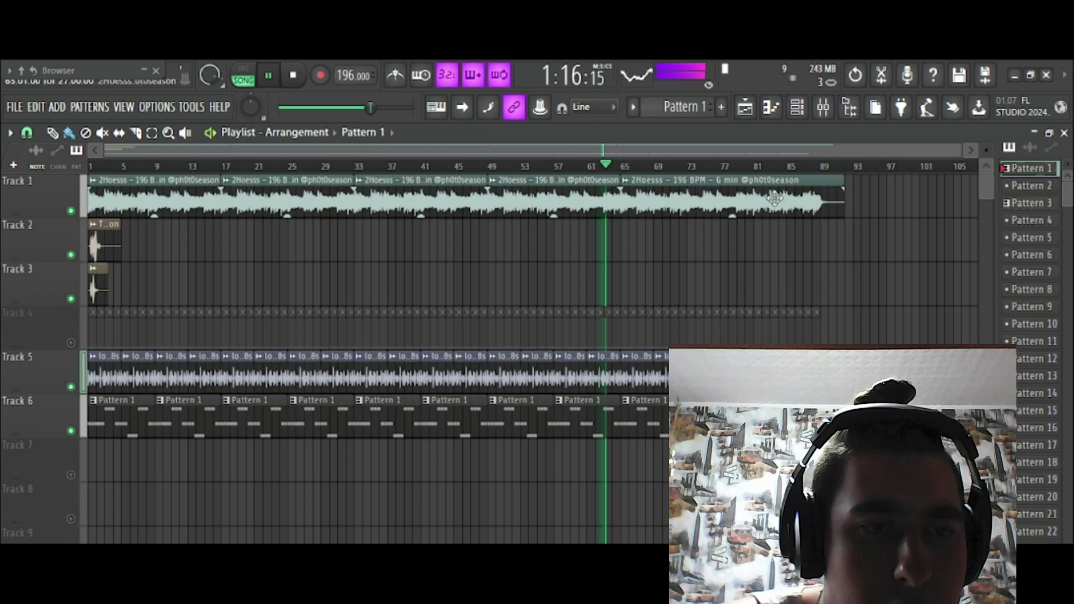
Move the low A# note in Pattern 1's Southside 808 line up an octave to A#5 and play the arrangement back
{"action": "double_click", "coordinate": [628, 424]}
{"action": "left_click_drag", "start_coordinate": [525, 426], "coordinate": [526, 250]}
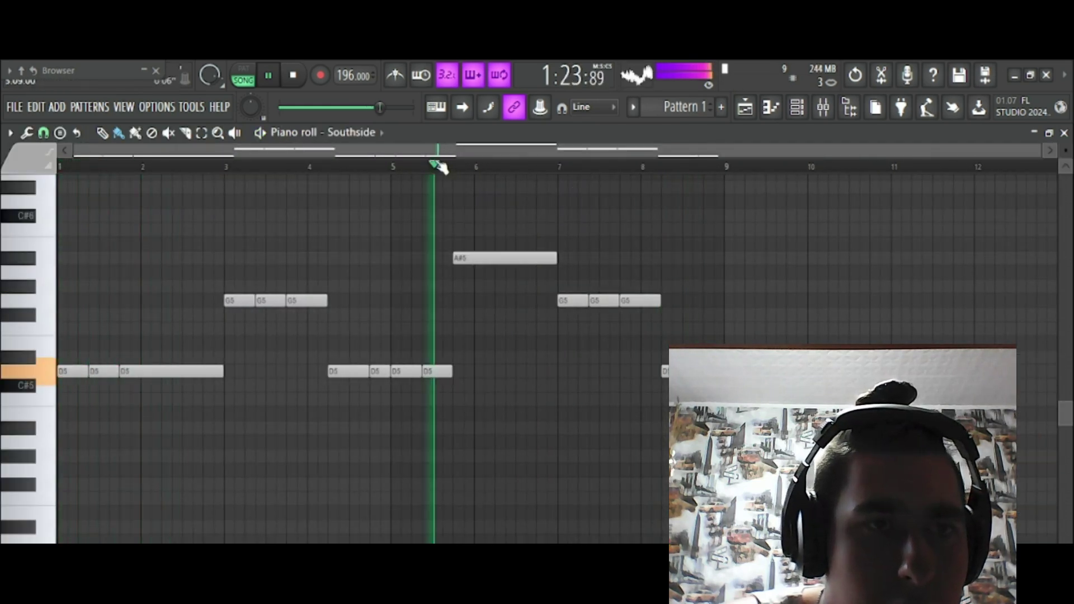
{"action": "left_click", "coordinate": [442, 166]}
{"action": "key", "text": "F5"}
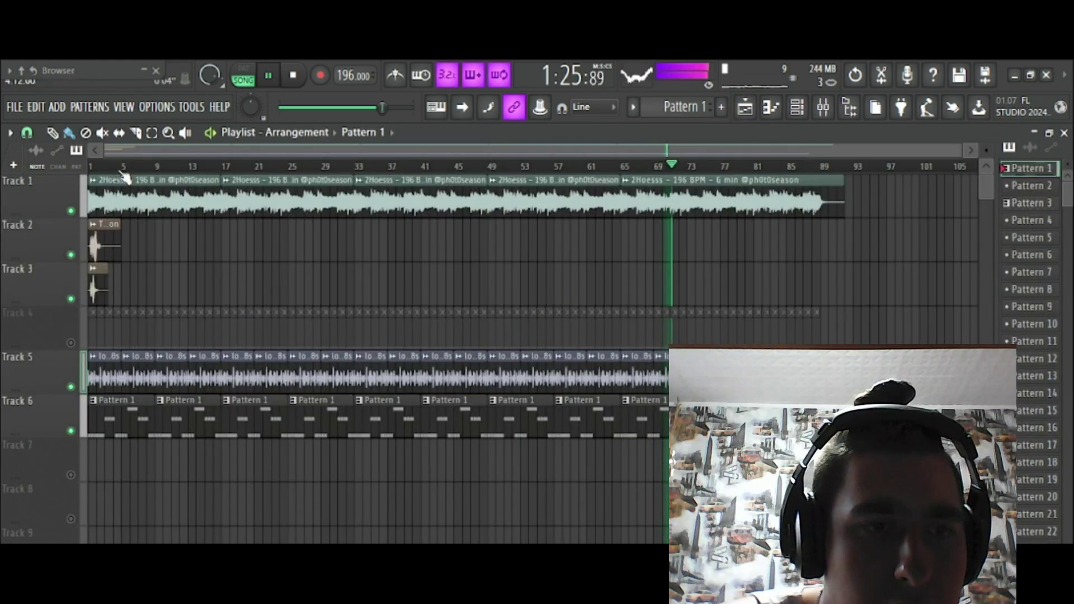
{"action": "key", "text": "space"}
{"action": "key", "text": "space"}
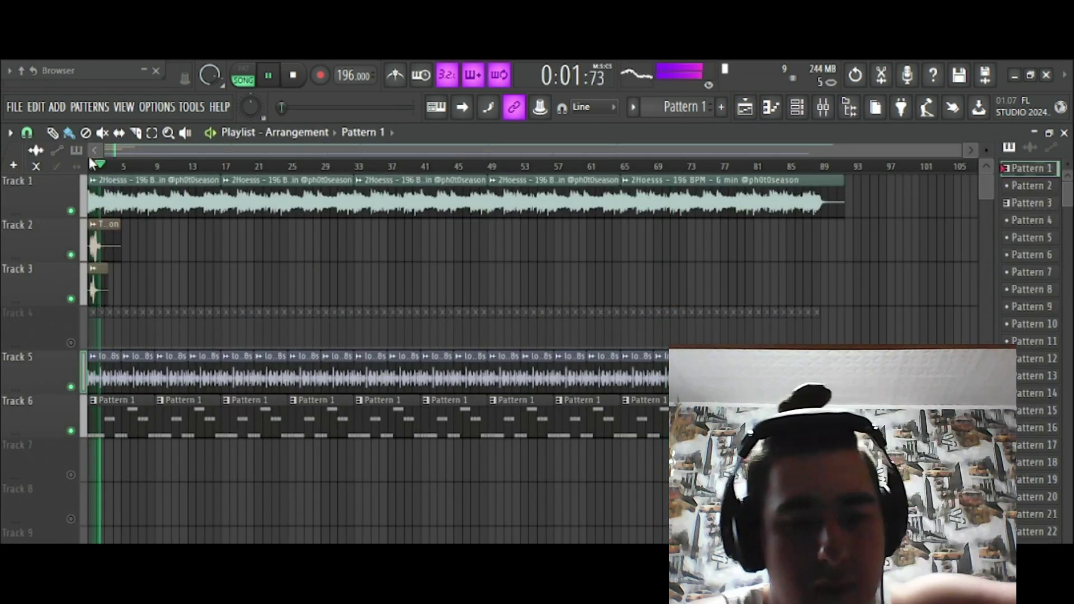
Shift the TAG Ph0t0season clip on Track 2 to start just before bar 2 and check the playback
{"action": "scroll", "coordinate": [132, 226], "scroll_direction": "up", "scroll_amount": 8}
{"action": "key", "text": "space"}
{"action": "key", "text": "space"}
{"action": "left_click_drag", "start_coordinate": [156, 250], "coordinate": [247, 240]}
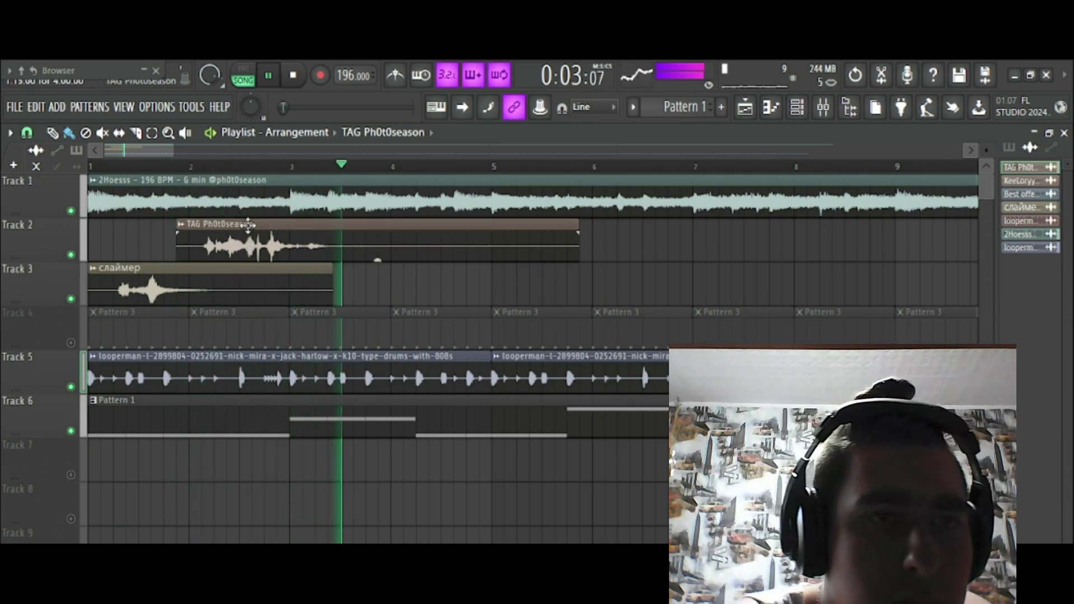
{"action": "key", "text": "space"}
{"action": "key", "text": "space"}
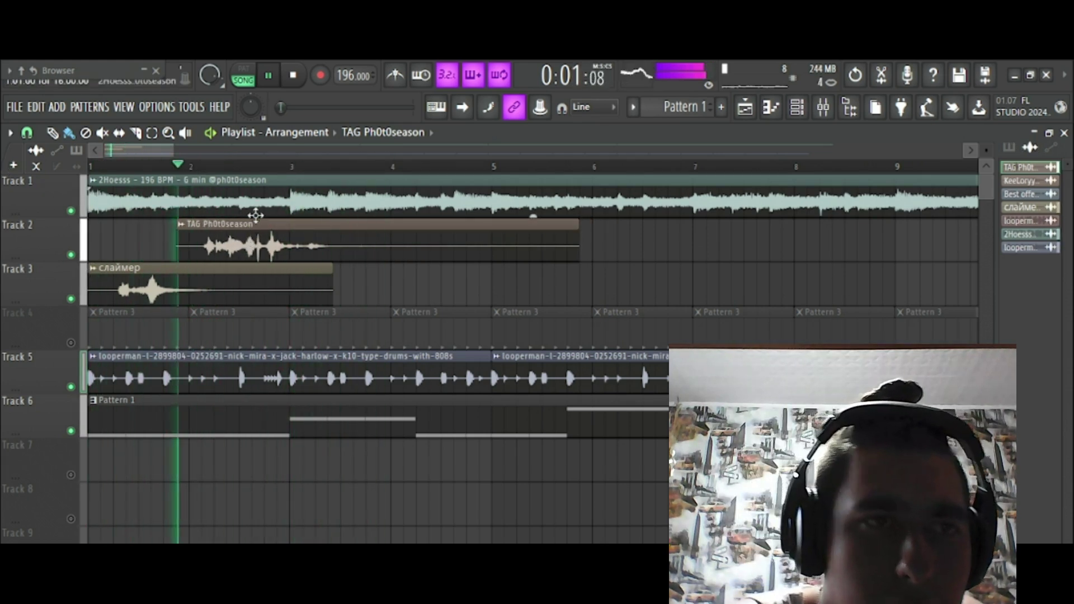
{"action": "scroll", "coordinate": [367, 179], "scroll_direction": "down", "scroll_amount": 10}
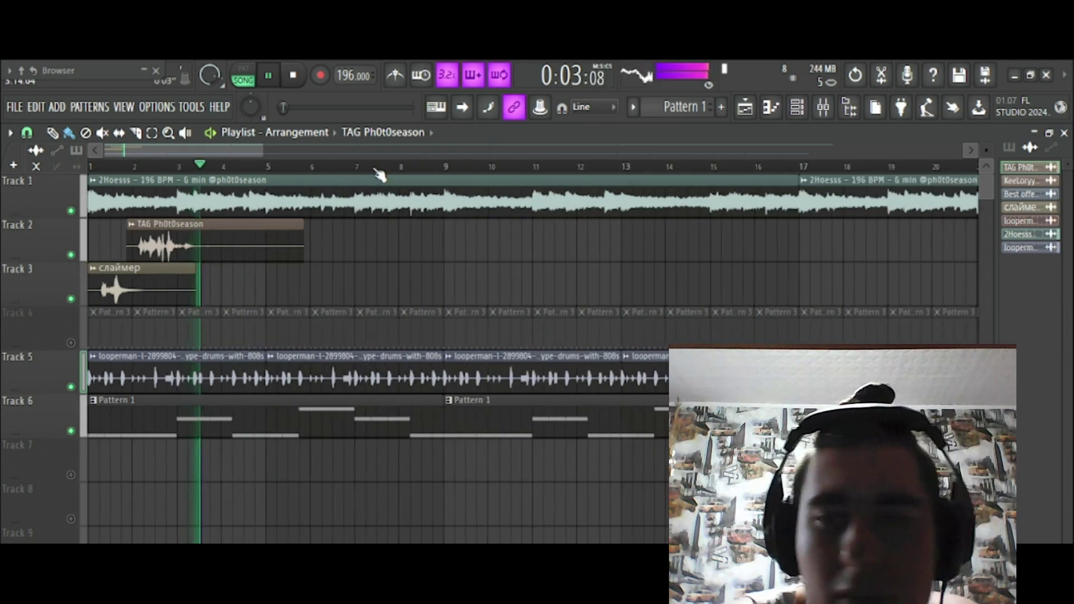
{"action": "left_click", "coordinate": [809, 166]}
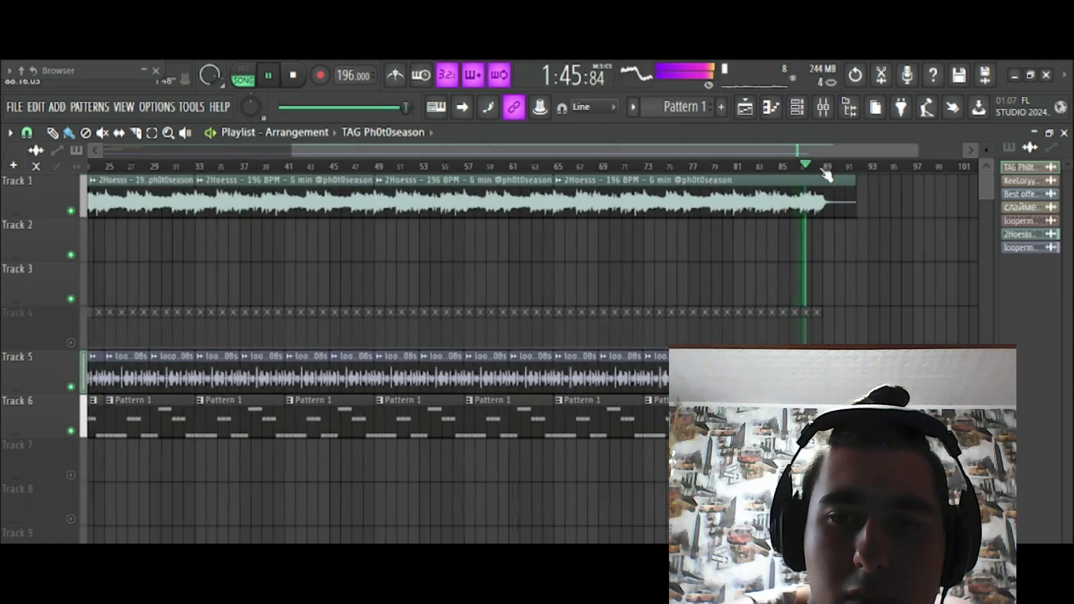
Add the [WEX] GANK RIM sample as a new channel and enable its ninth step in Pattern 2
{"action": "left_click", "coordinate": [796, 107]}
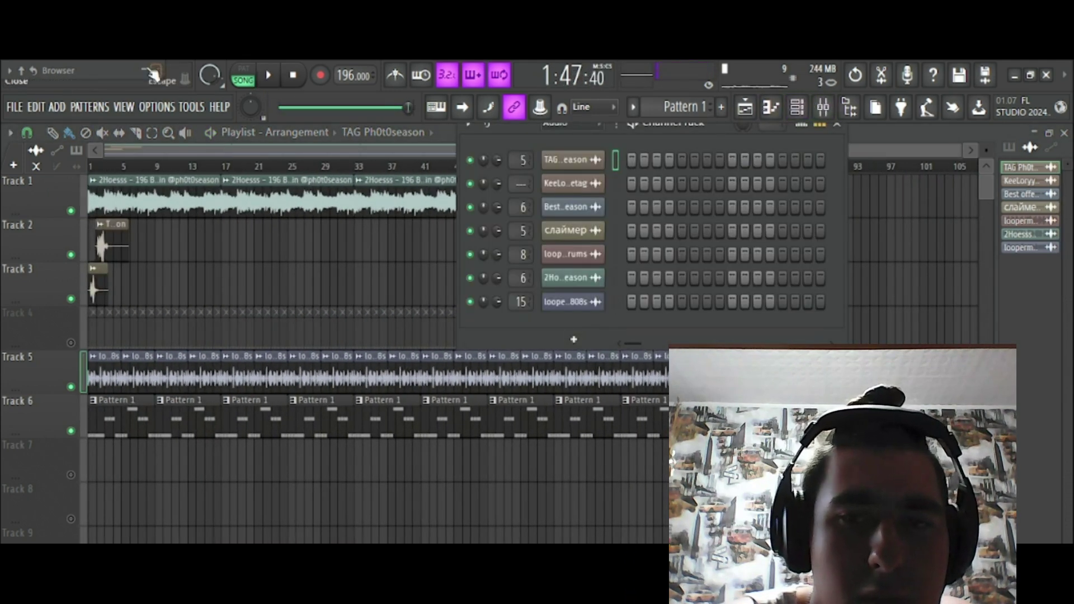
{"action": "left_click", "coordinate": [154, 76]}
{"action": "scroll", "coordinate": [108, 288], "scroll_direction": "down", "scroll_amount": 15}
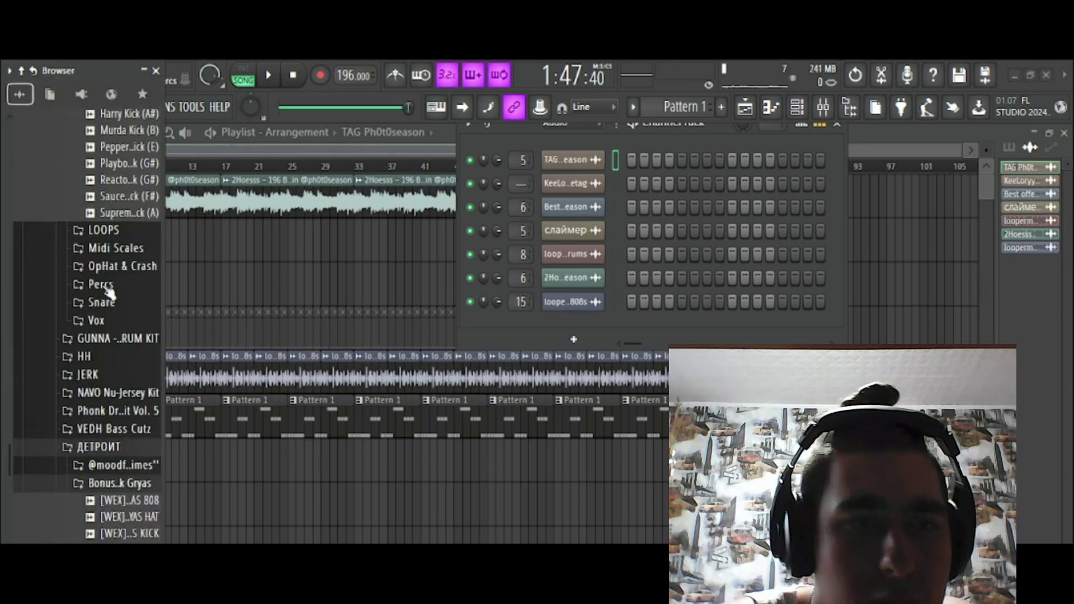
{"action": "scroll", "coordinate": [109, 290], "scroll_direction": "down", "scroll_amount": 10}
{"action": "scroll", "coordinate": [120, 280], "scroll_direction": "up", "scroll_amount": 4}
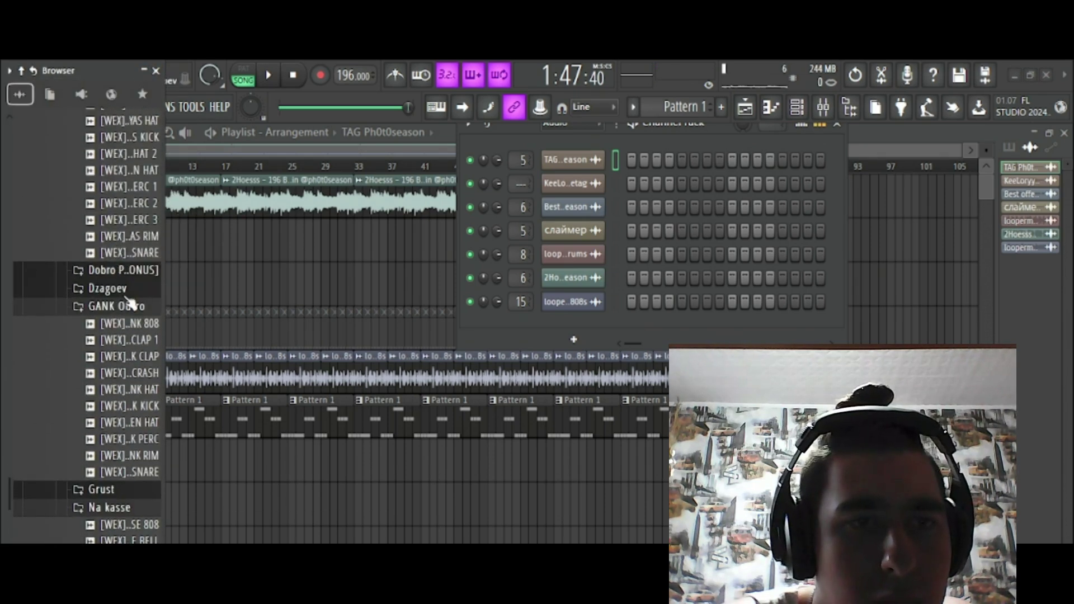
{"action": "scroll", "coordinate": [142, 344], "scroll_direction": "down", "scroll_amount": 2}
{"action": "left_click", "coordinate": [137, 339]}
{"action": "key", "text": "Down"}
{"action": "key", "text": "Down"}
{"action": "left_click_drag", "start_coordinate": [134, 356], "coordinate": [582, 335]}
{"action": "scroll", "coordinate": [690, 105], "scroll_direction": "down", "scroll_amount": 1}
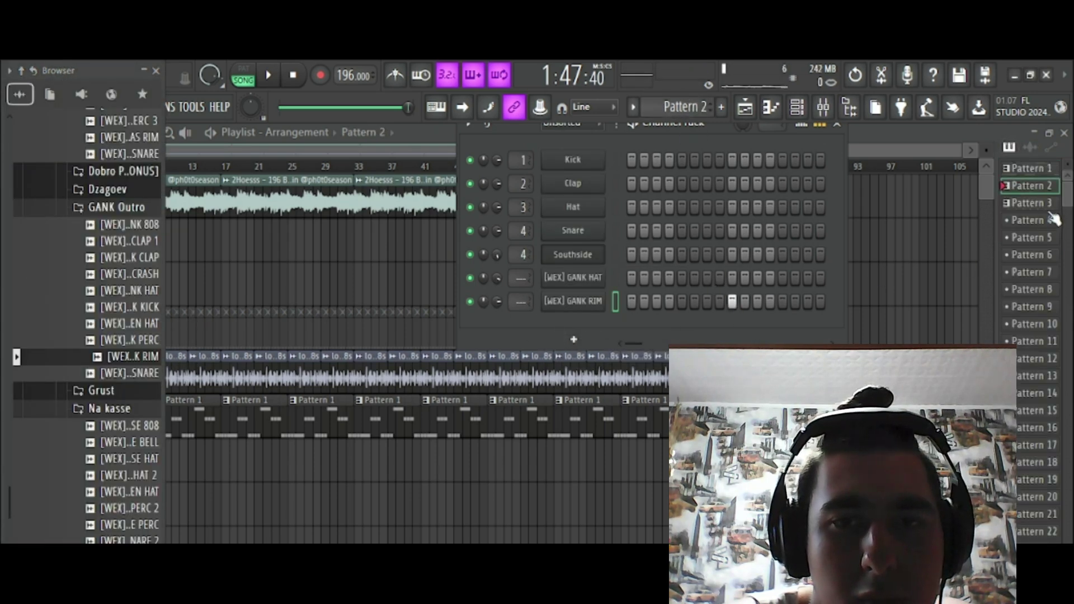
Fill playlist Track 7 with Pattern 2 clips up to the end of the beat and play the arrangement
{"action": "left_click", "coordinate": [990, 197]}
{"action": "left_click", "coordinate": [144, 70]}
{"action": "left_click_drag", "start_coordinate": [99, 450], "coordinate": [699, 454]}
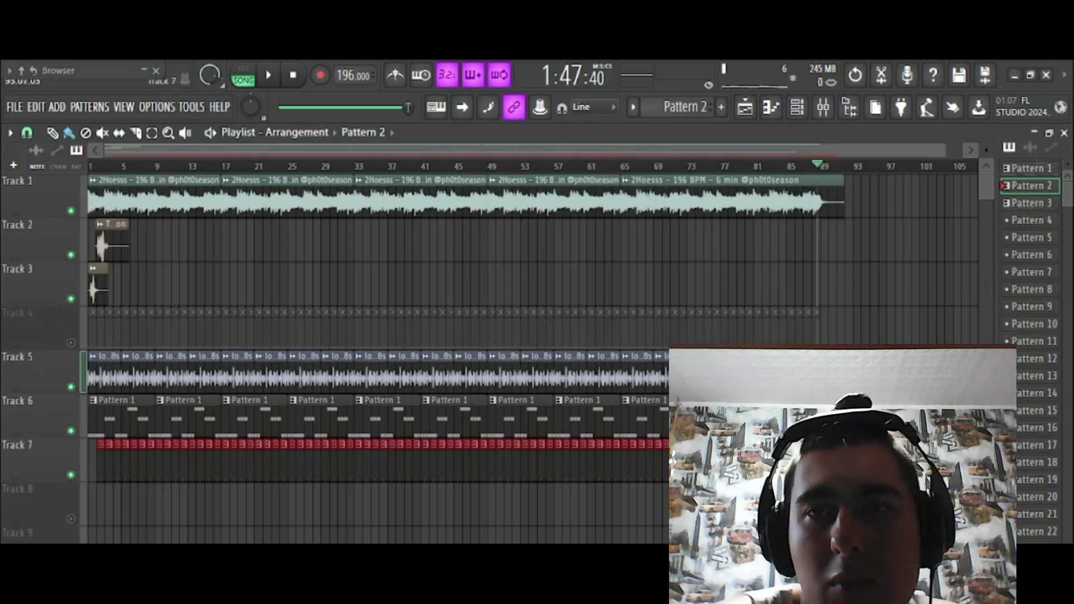
{"action": "left_click_drag", "start_coordinate": [858, 454], "coordinate": [822, 454]}
{"action": "key", "text": "space"}
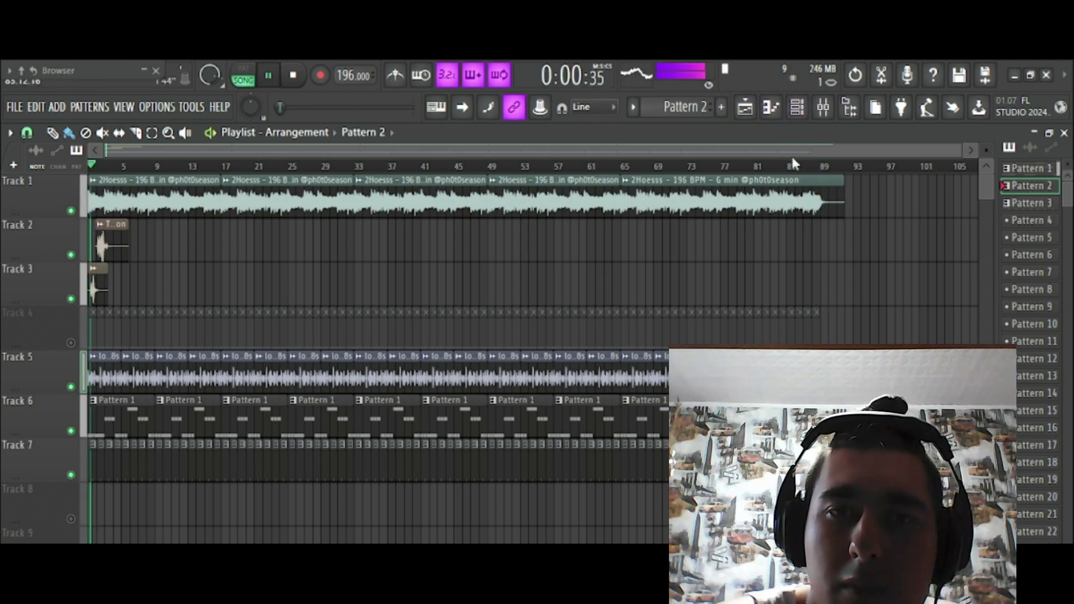
Route the [WEX] GANK RIM channel to mixer Insert 14
{"action": "left_click", "coordinate": [798, 109]}
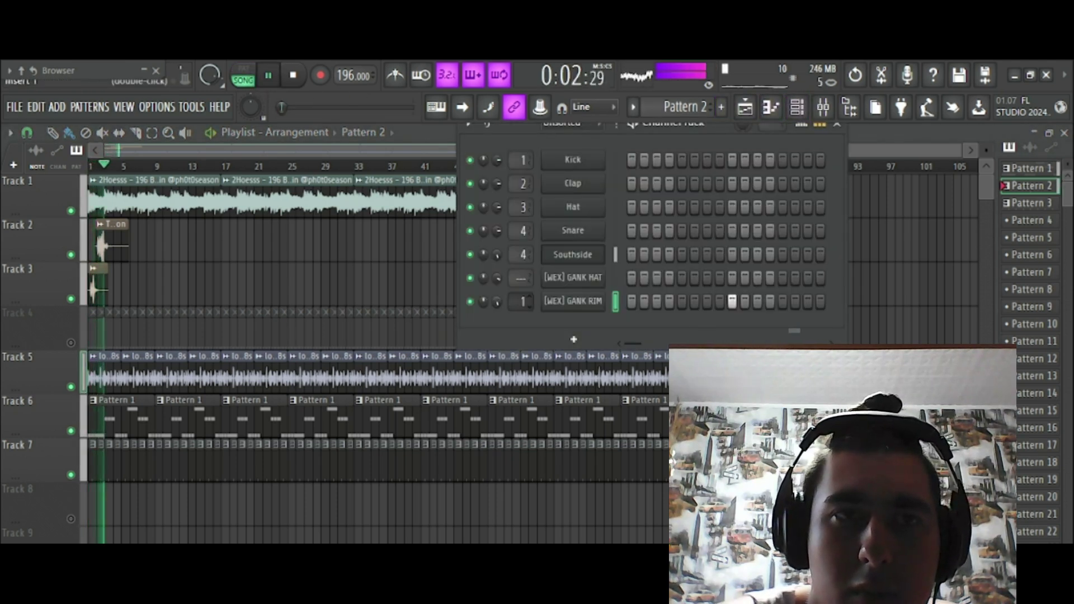
{"action": "left_click", "coordinate": [823, 107]}
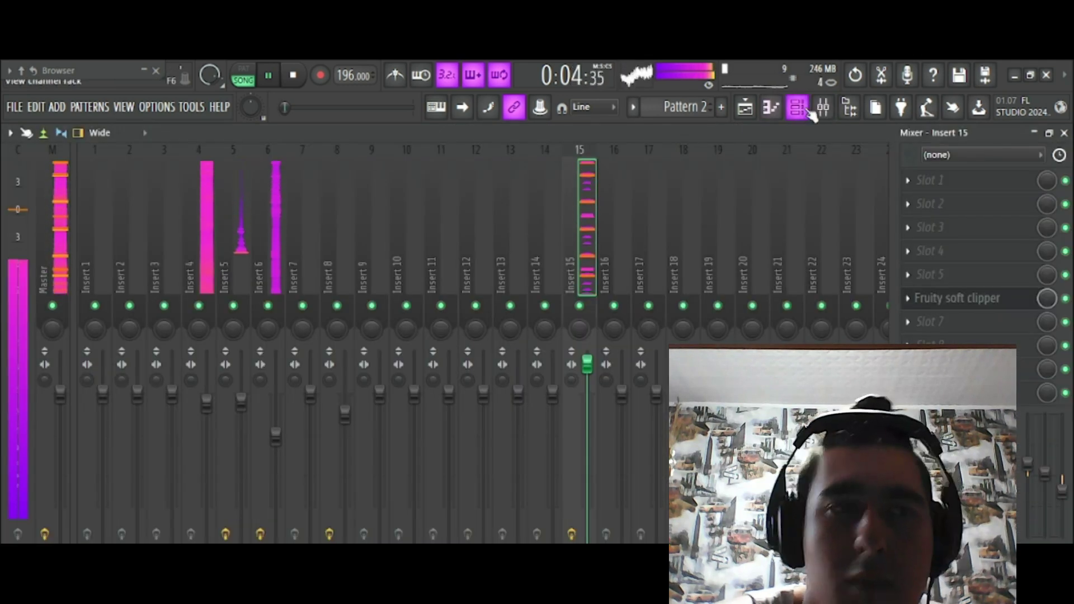
{"action": "scroll", "coordinate": [521, 302], "scroll_direction": "down", "scroll_amount": 1}
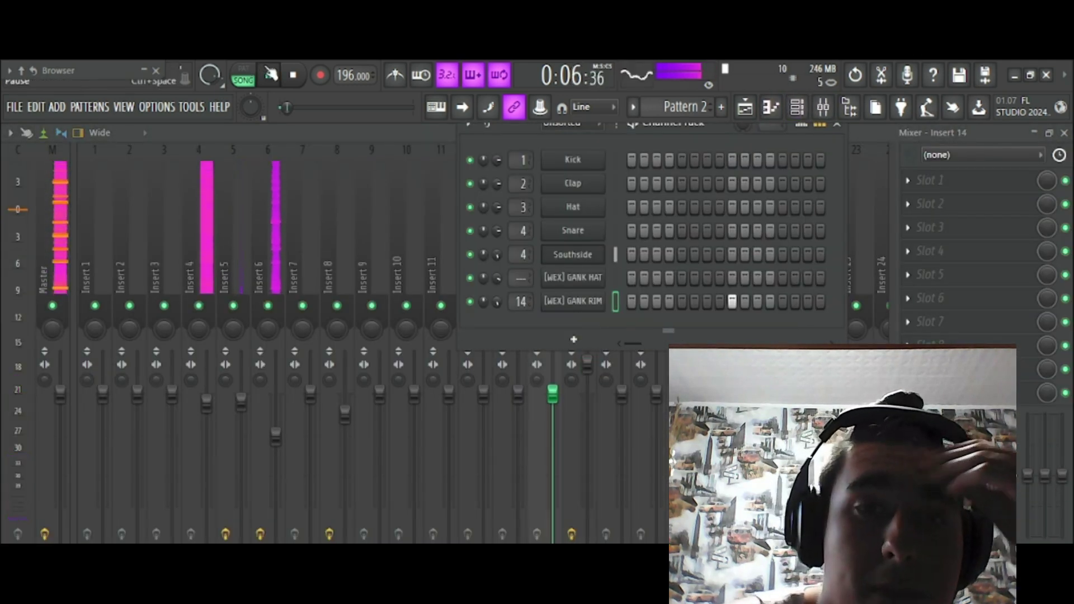
Raise the Insert 14 fader to 114% (3.2 dB) and cut its low EQ band fully
{"action": "left_click_drag", "start_coordinate": [552, 391], "coordinate": [553, 369]}
{"action": "left_click_drag", "start_coordinate": [1036, 437], "coordinate": [1035, 498]}
{"action": "left_click", "coordinate": [723, 108]}
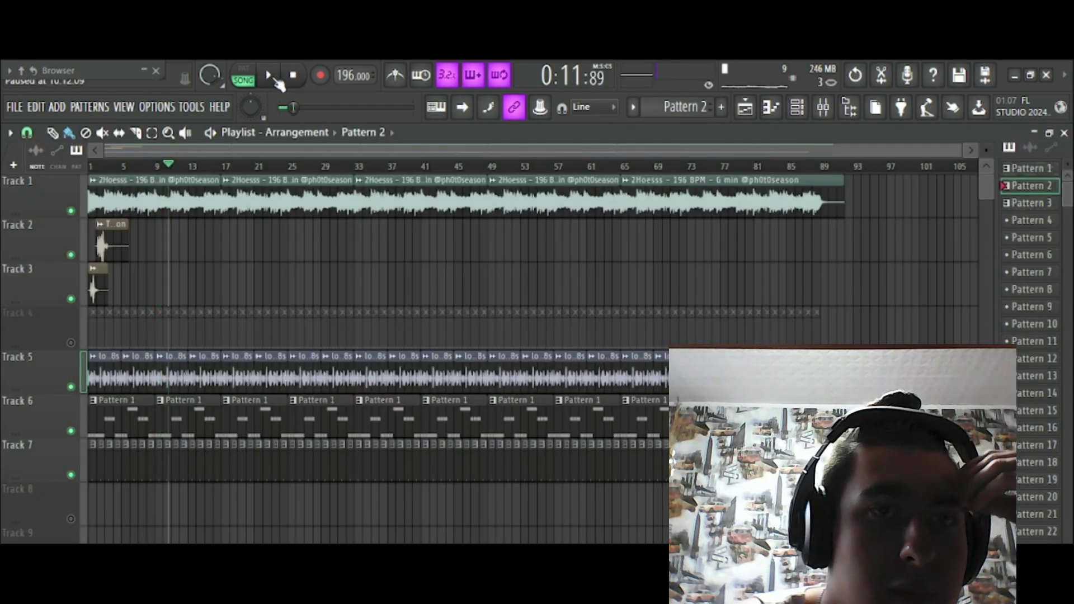
Add Fruity Delay to slot 4 of Insert 14 at a reduced mix level and lower the insert's volume fader
{"action": "left_click", "coordinate": [823, 107]}
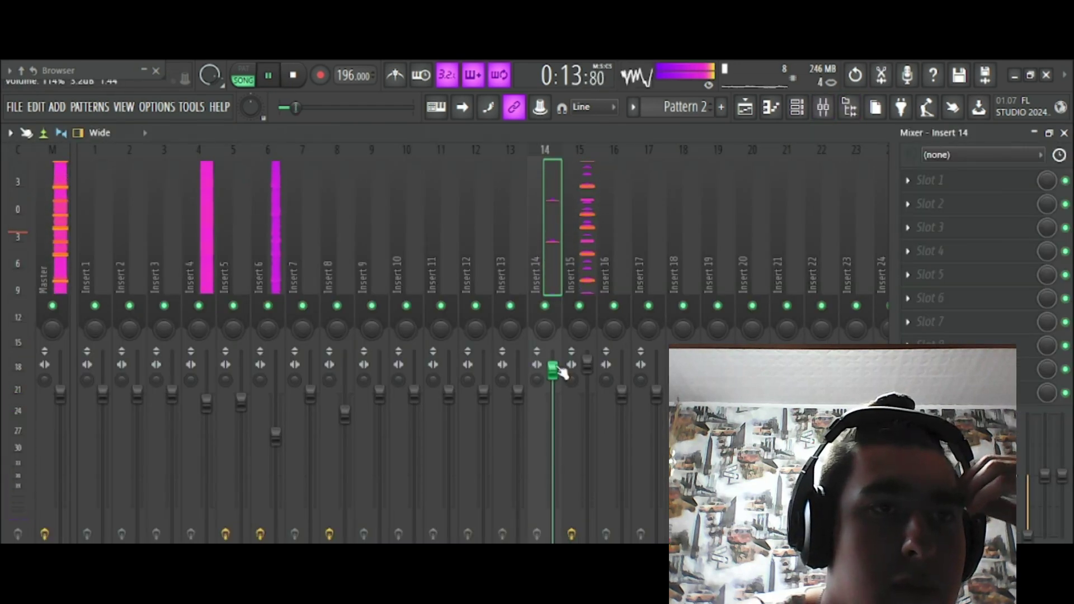
{"action": "left_click", "coordinate": [1009, 249]}
{"action": "left_click", "coordinate": [418, 271]}
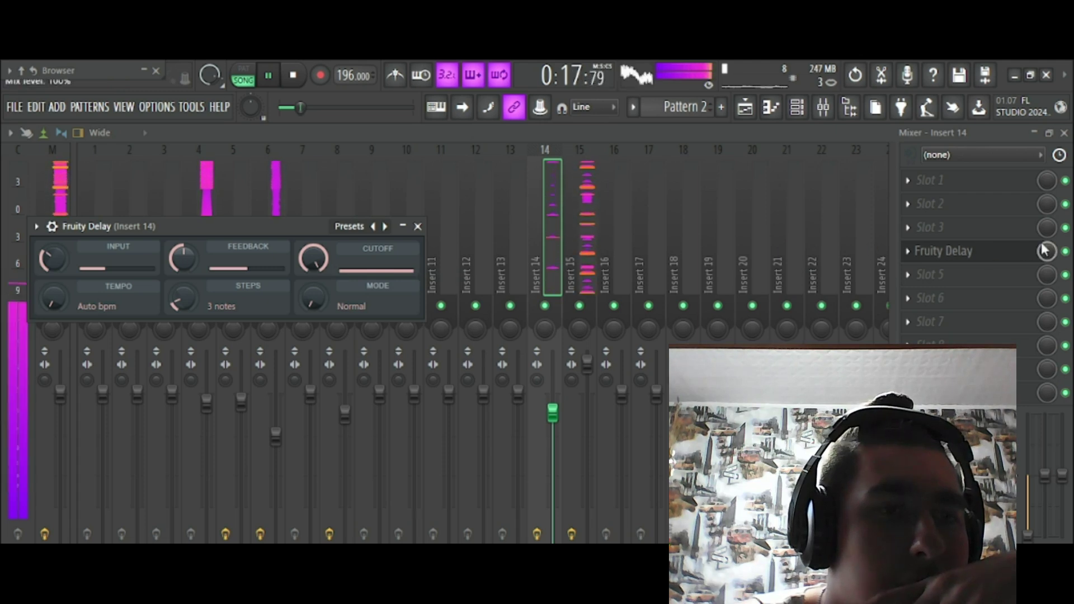
{"action": "left_click_drag", "start_coordinate": [1045, 251], "coordinate": [1045, 258]}
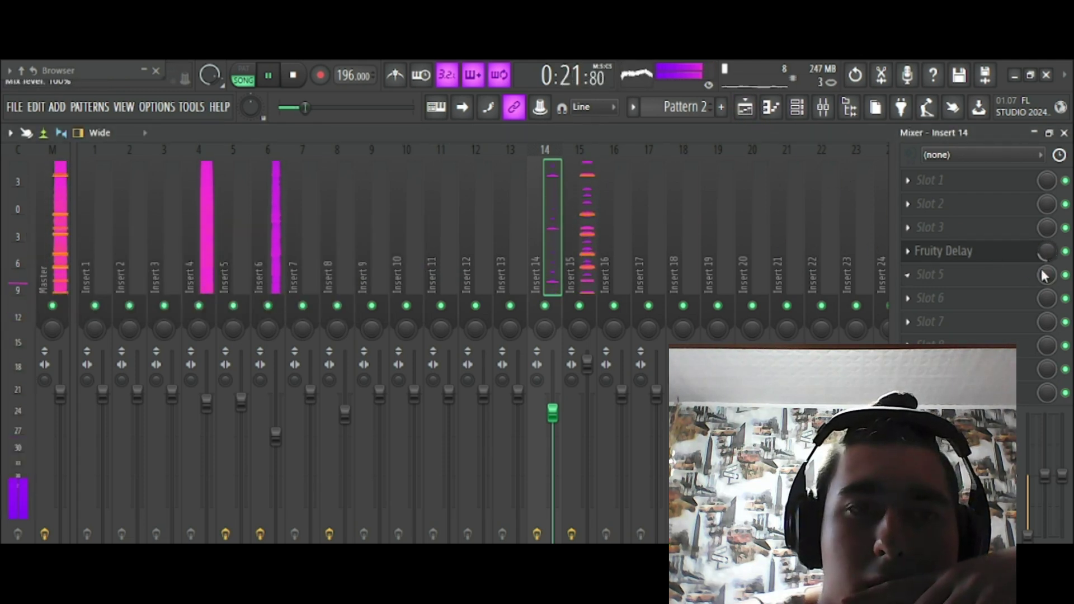
{"action": "left_click_drag", "start_coordinate": [563, 413], "coordinate": [563, 428]}
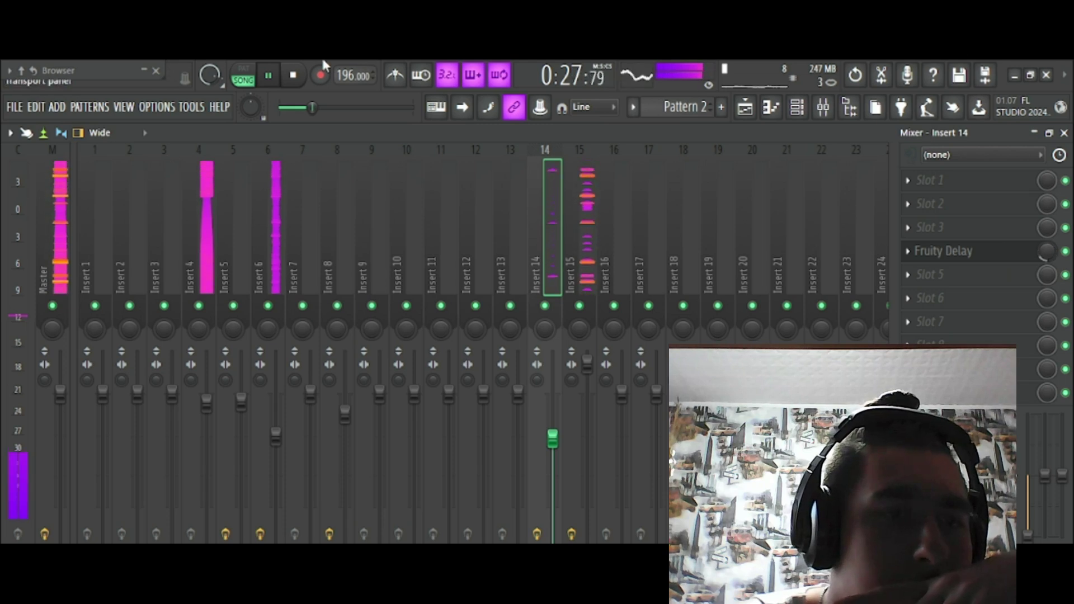
Stop playback and browse the Grust and Dobro Pozhalovat [BONUS] kit folders, previewing samples for an extra sound
{"action": "left_click", "coordinate": [268, 75]}
{"action": "left_click", "coordinate": [797, 106]}
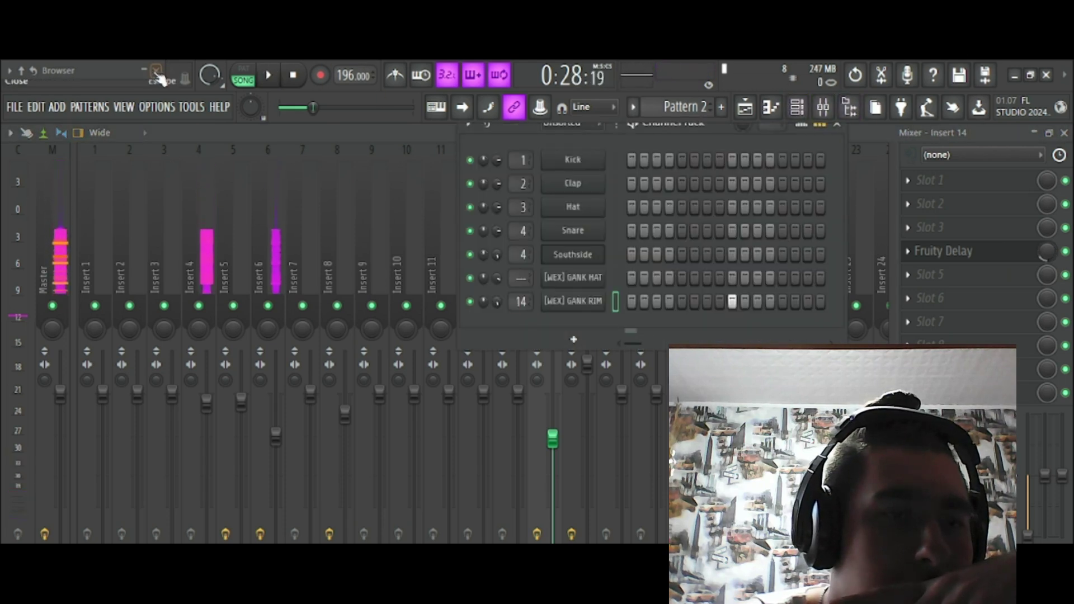
{"action": "left_click", "coordinate": [123, 106]}
{"action": "left_click", "coordinate": [145, 198]}
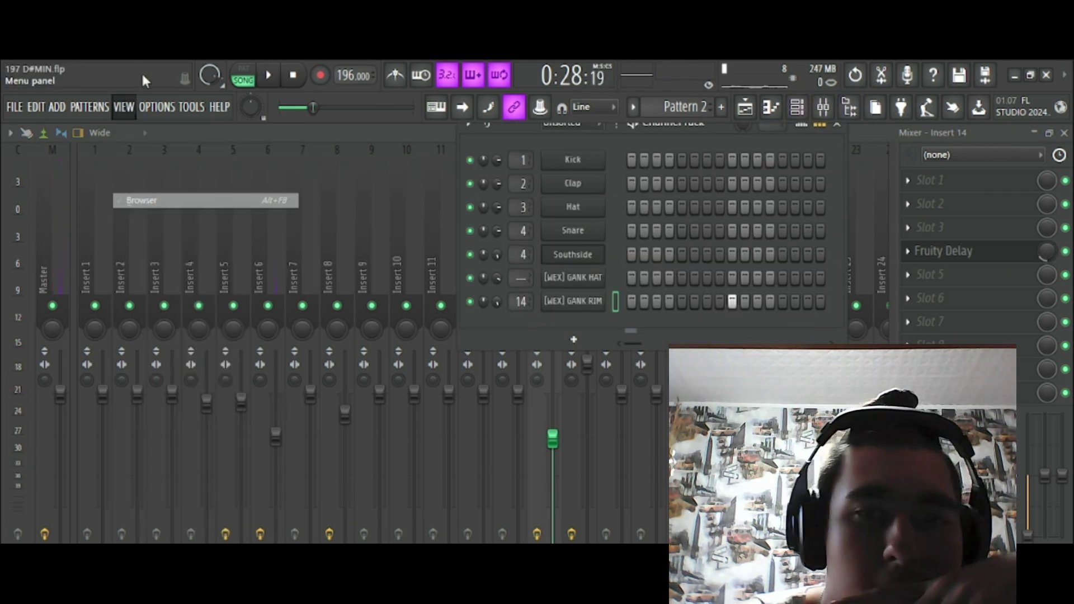
{"action": "scroll", "coordinate": [90, 280], "scroll_direction": "down", "scroll_amount": 8}
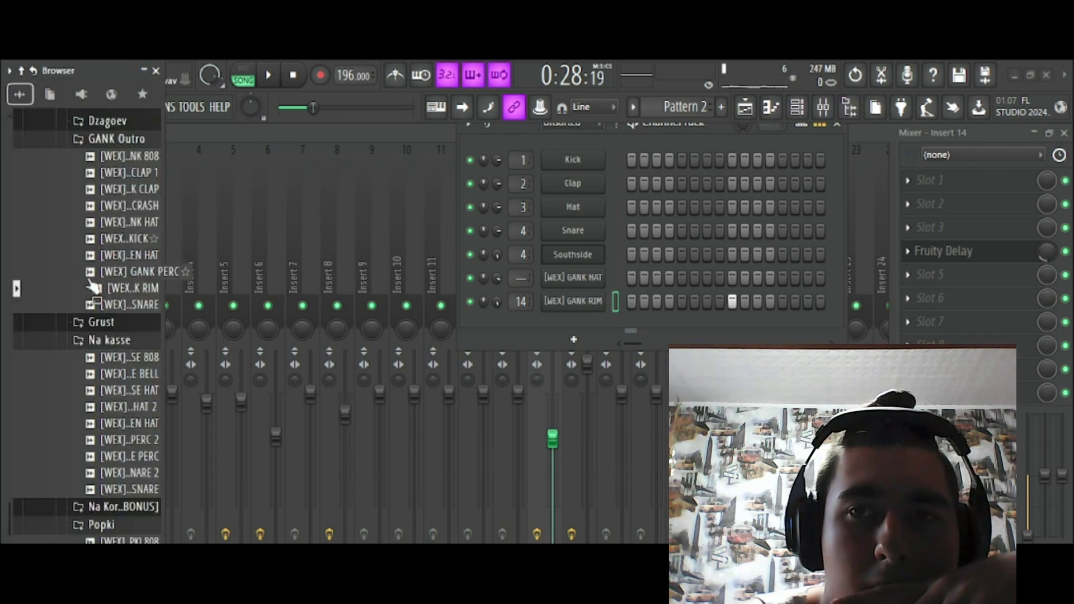
{"action": "scroll", "coordinate": [89, 275], "scroll_direction": "up", "scroll_amount": 12}
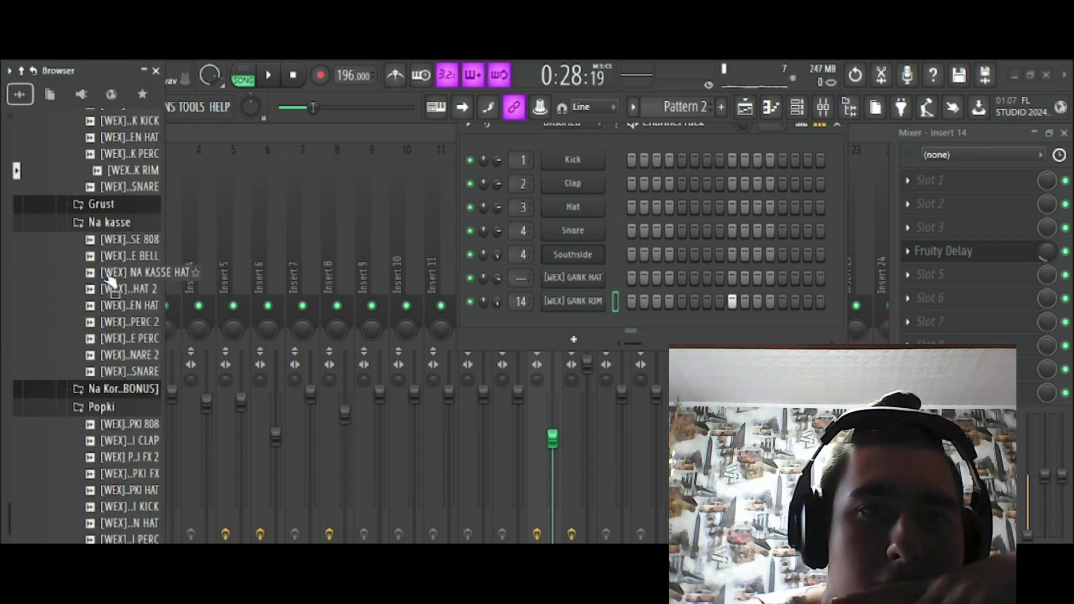
{"action": "left_click", "coordinate": [105, 390]}
{"action": "left_click", "coordinate": [120, 488]}
{"action": "left_click_drag", "start_coordinate": [121, 487], "coordinate": [101, 213]}
{"action": "left_click", "coordinate": [100, 206]}
{"action": "left_click", "coordinate": [108, 253]}
{"action": "left_click", "coordinate": [109, 239]}
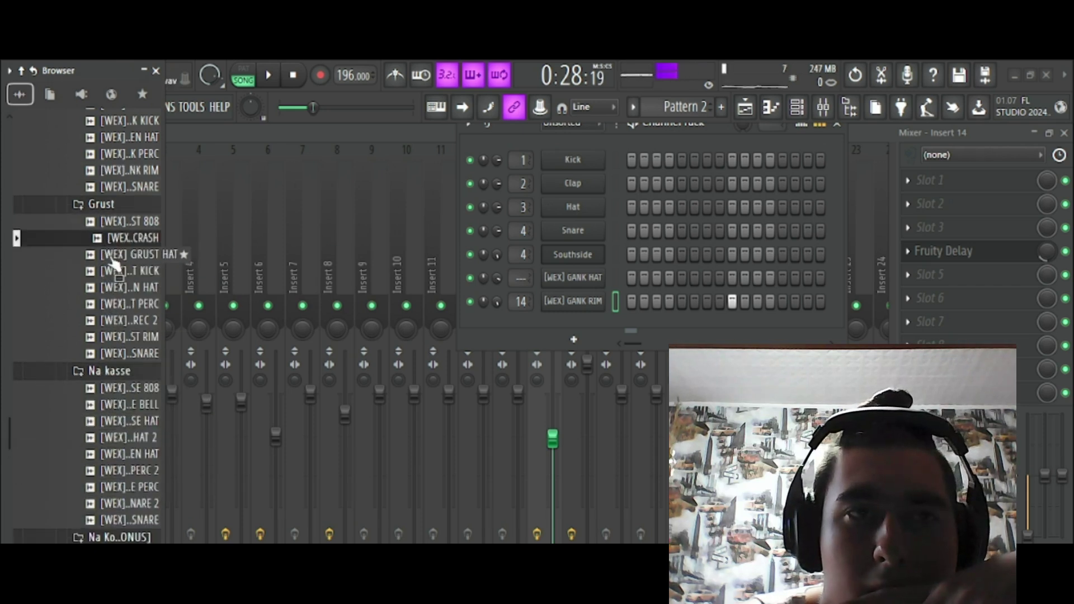
{"action": "scroll", "coordinate": [109, 241], "scroll_direction": "up", "scroll_amount": 6}
{"action": "left_click", "coordinate": [133, 367]}
{"action": "left_click", "coordinate": [116, 282]}
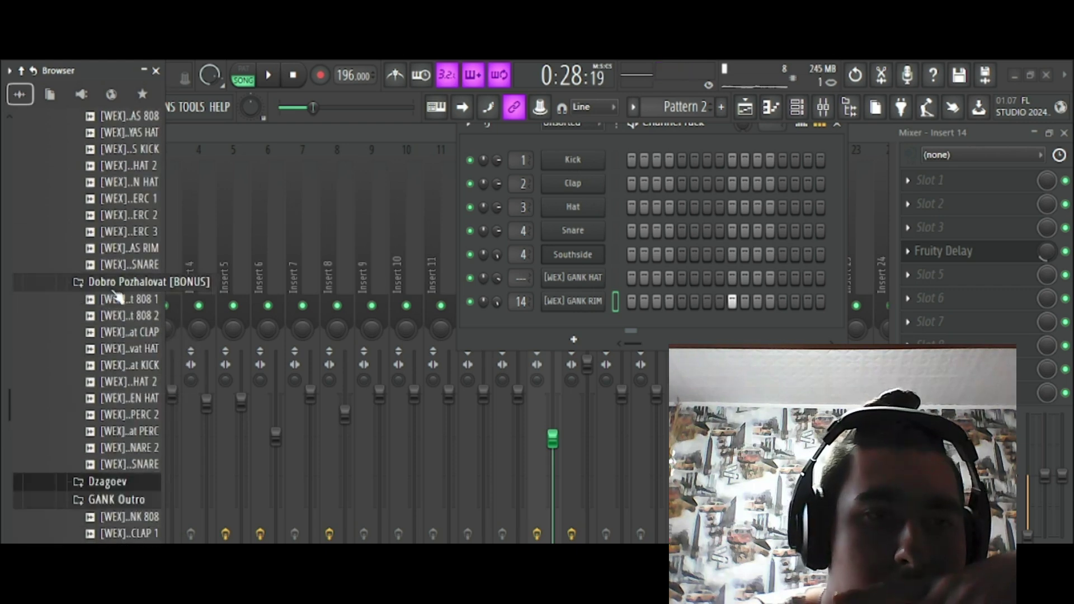
Replace the Snare channel's sample with [WEX] DZAGOEV BELL and draw a C5 note at bar 1 in Pattern 6
{"action": "left_click", "coordinate": [134, 481]}
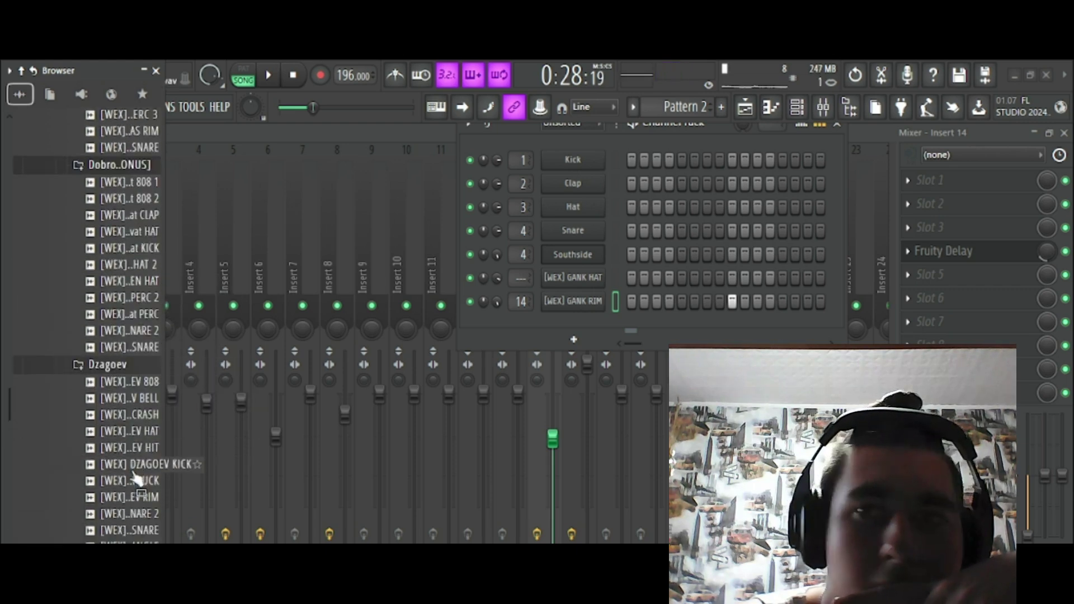
{"action": "left_click_drag", "start_coordinate": [129, 298], "coordinate": [600, 232]}
{"action": "right_click", "coordinate": [600, 232]}
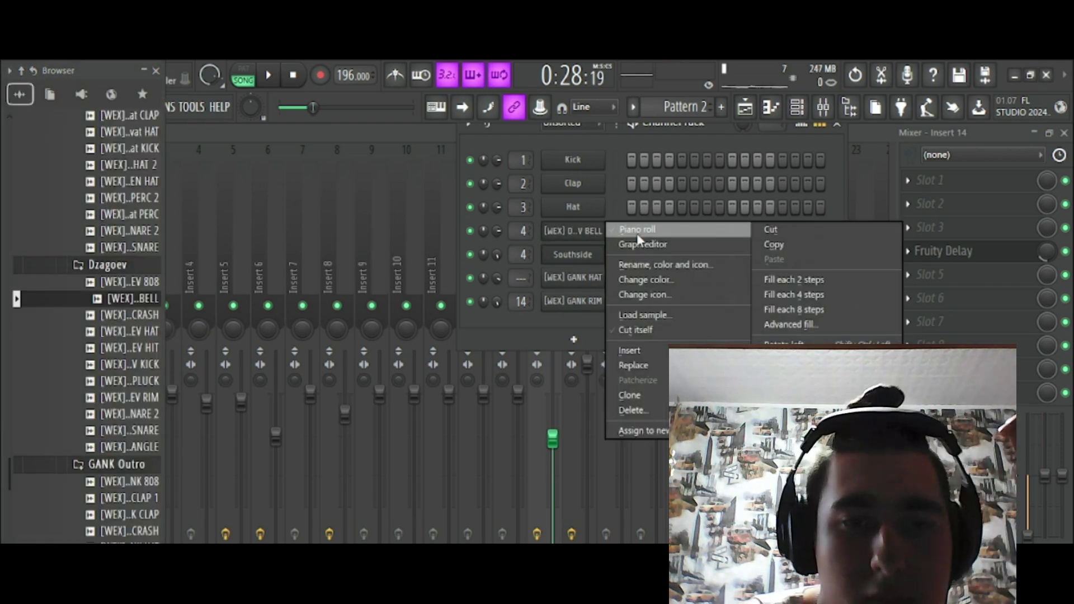
{"action": "left_click", "coordinate": [632, 230]}
{"action": "left_click", "coordinate": [118, 330]}
{"action": "right_click", "coordinate": [119, 330]}
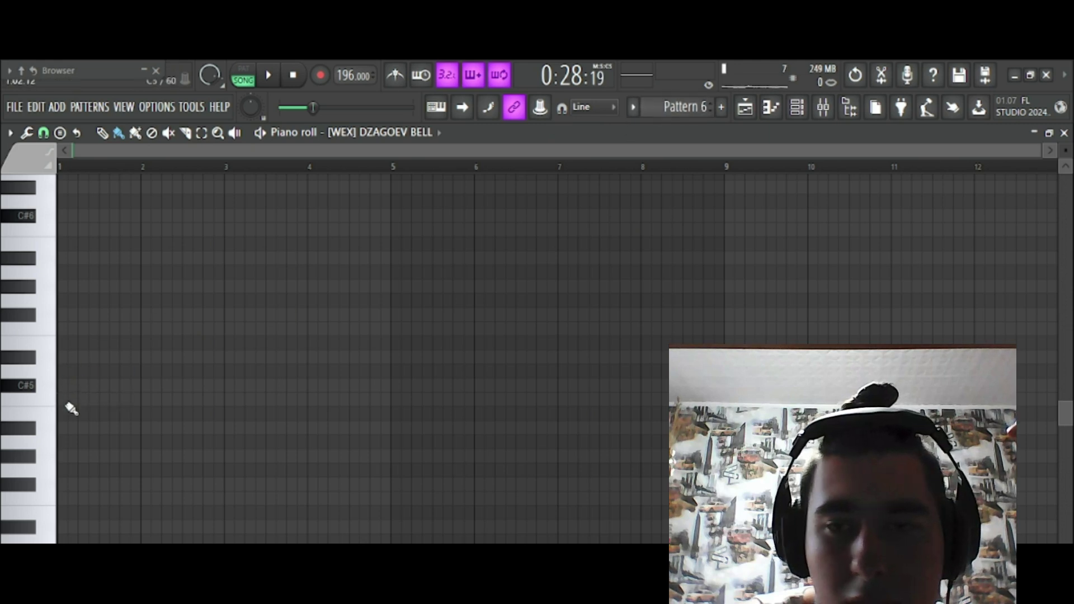
{"action": "left_click", "coordinate": [67, 400]}
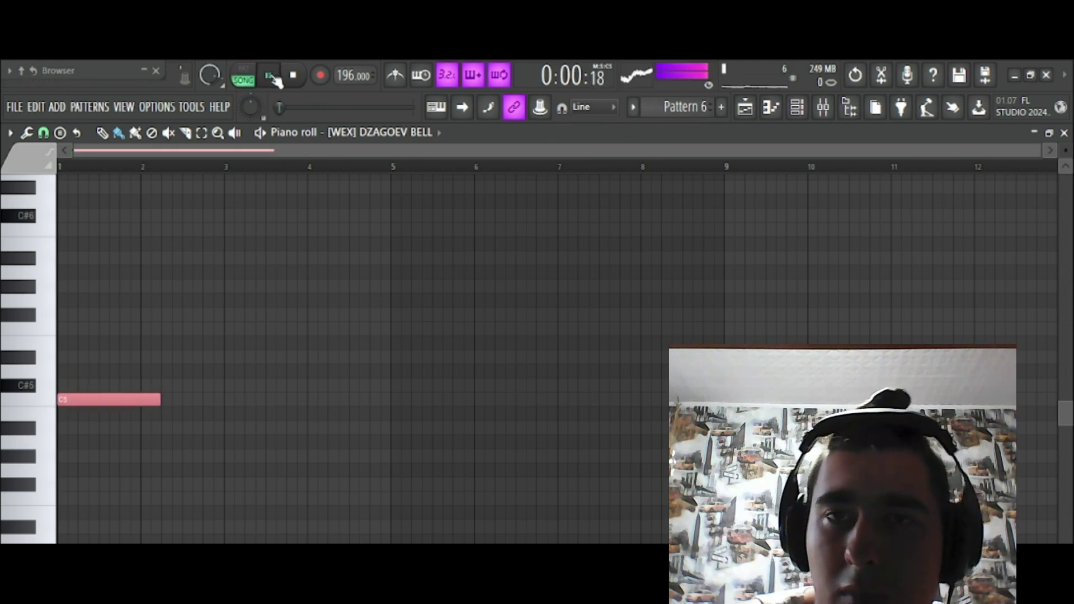
Place a Pattern 6 clip at the start of Track 8 and mute Tracks 2 and 3 for playback
{"action": "left_click", "coordinate": [744, 107]}
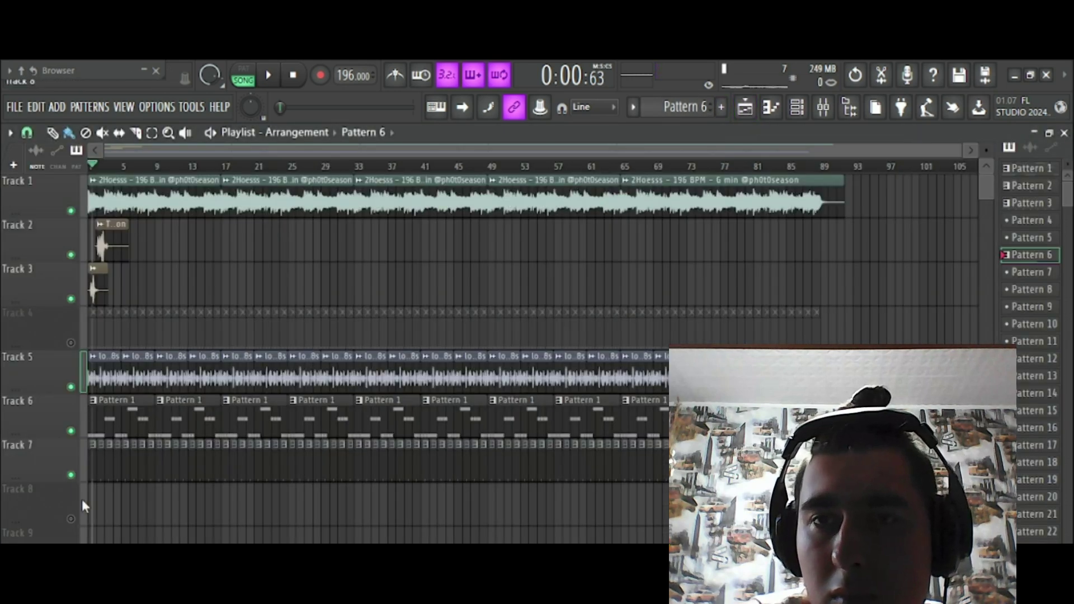
{"action": "left_click", "coordinate": [71, 518]}
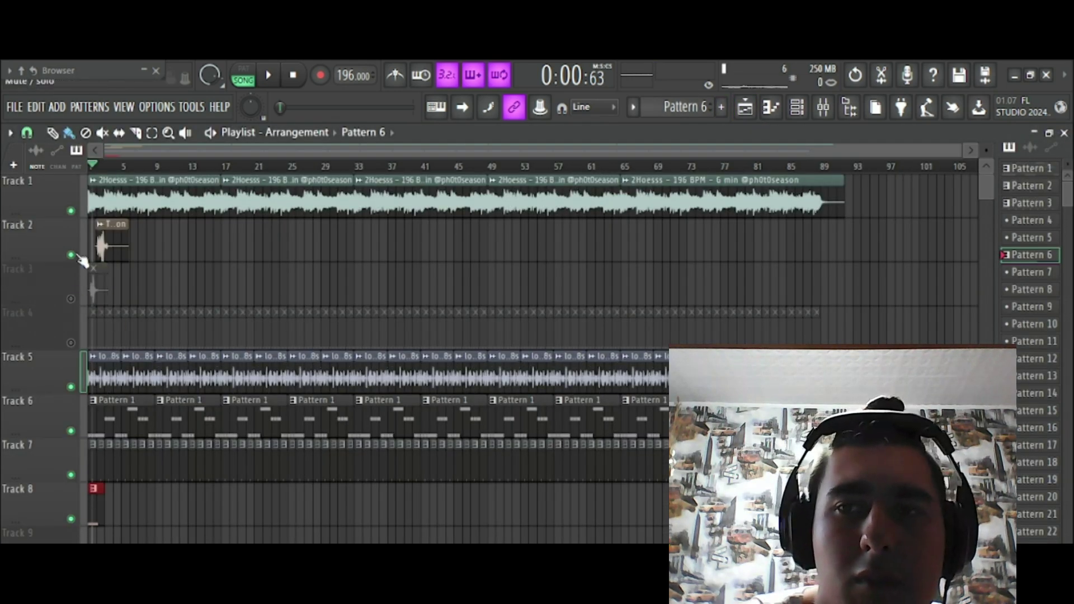
{"action": "left_click", "coordinate": [72, 255]}
{"action": "left_click", "coordinate": [269, 75]}
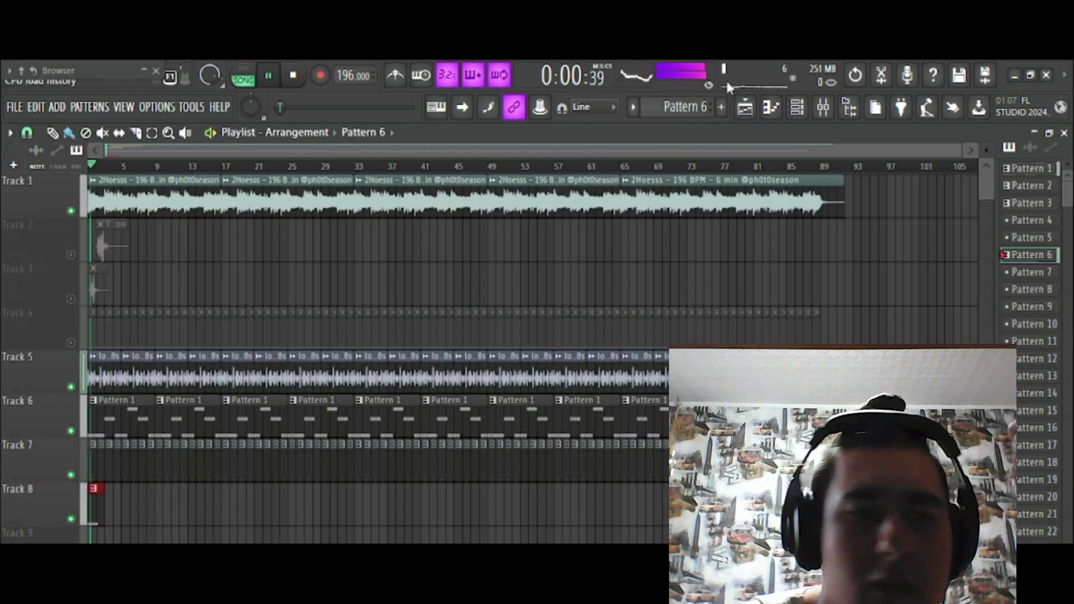
Add a second C5 bell note at bar 3 of Pattern 6
{"action": "left_click", "coordinate": [778, 118]}
{"action": "left_click", "coordinate": [228, 399]}
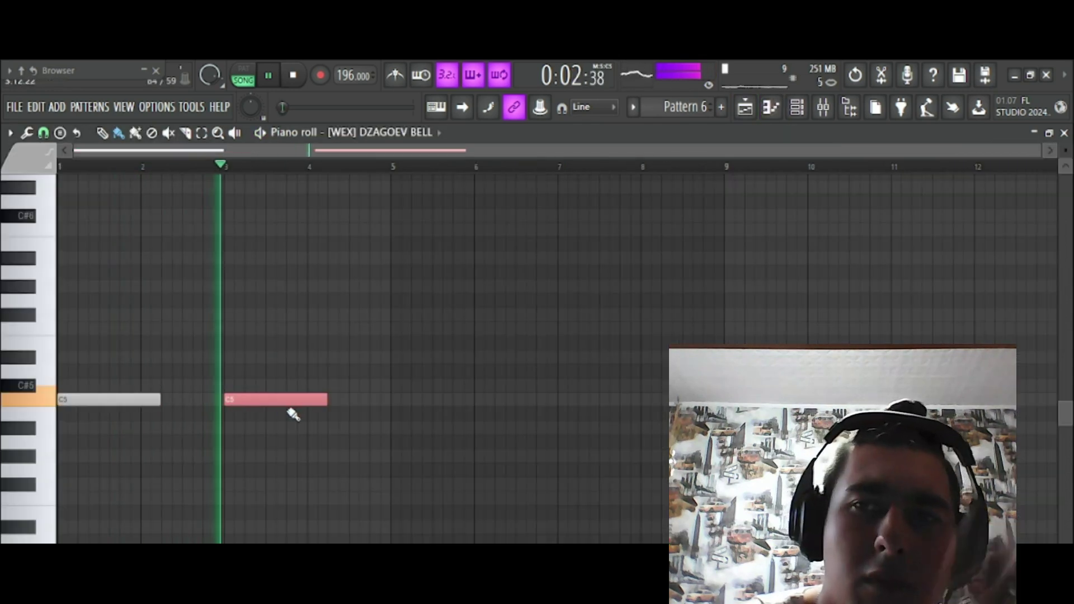
Check the sampler settings of the [WEX] DZAGOEV BELL channel and restart playback in song mode
{"action": "left_click", "coordinate": [400, 133]}
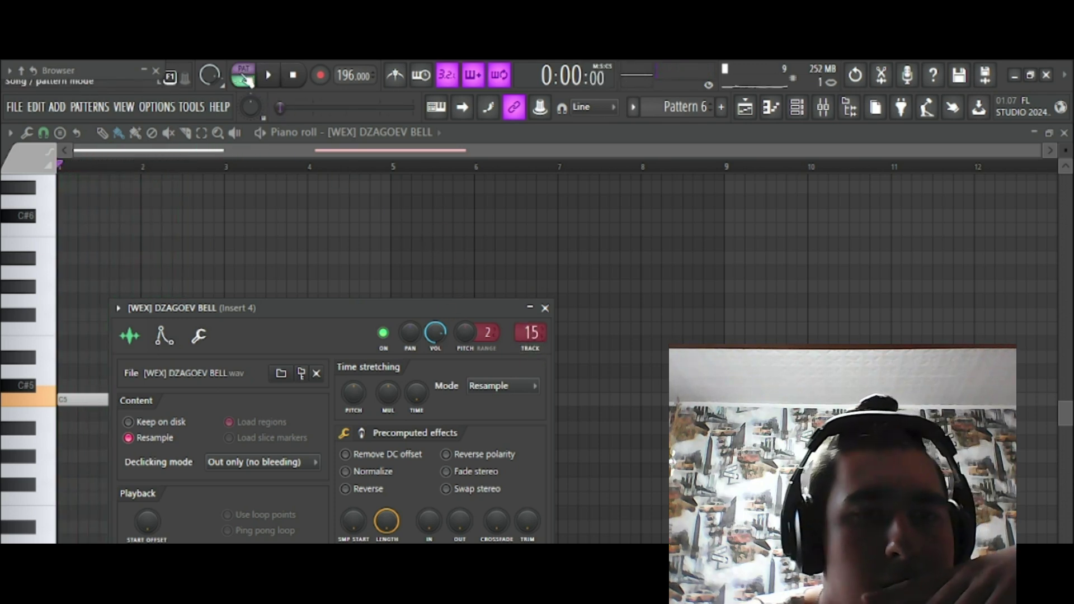
{"action": "left_click", "coordinate": [268, 78]}
{"action": "key", "text": "Escape"}
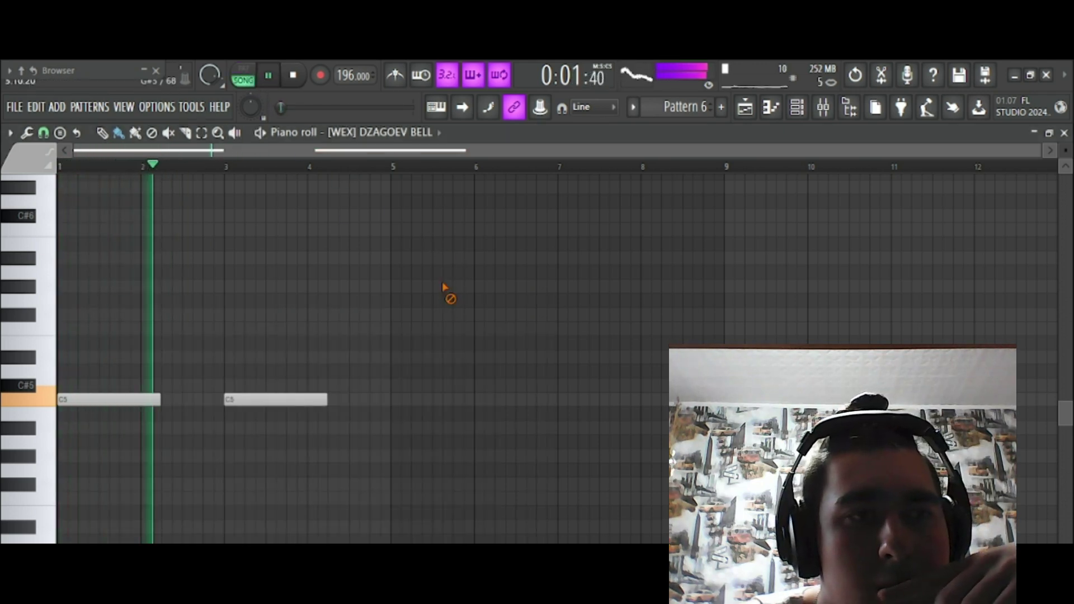
Remove the bar 3 bell note from Pattern 6 and place C5 notes at bars 5 and 7
{"action": "right_click", "coordinate": [294, 399]}
{"action": "left_click", "coordinate": [268, 403]}
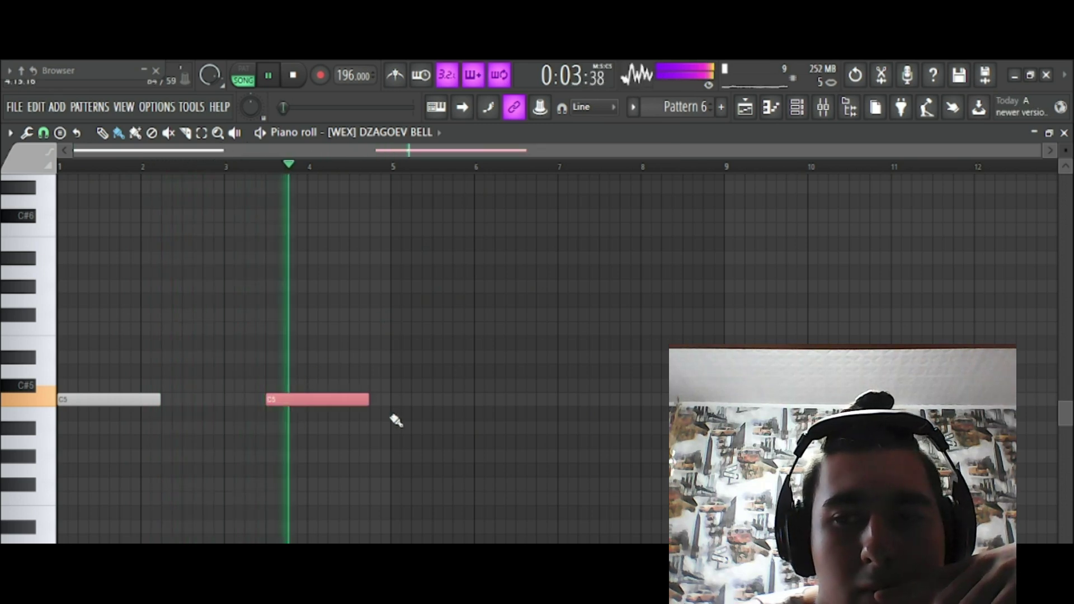
{"action": "right_click", "coordinate": [326, 403]}
{"action": "left_click", "coordinate": [393, 401]}
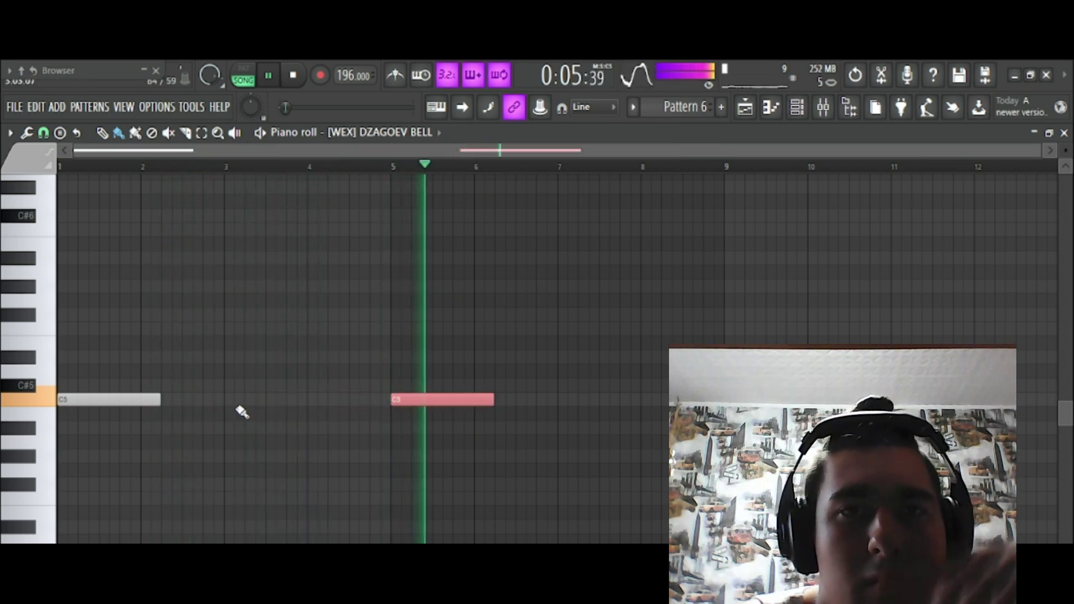
{"action": "left_click", "coordinate": [561, 400]}
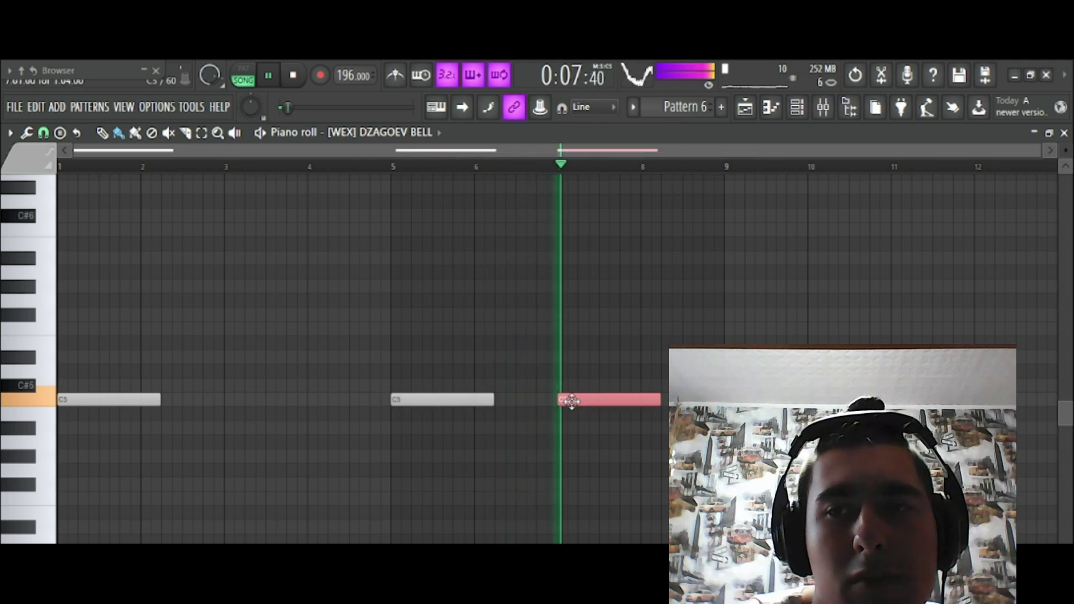
Repeat the Pattern 6 clip along Track 8 from bar 9 onward and check the levels in the mixer
{"action": "key", "text": "F5"}
{"action": "left_click_drag", "start_coordinate": [162, 490], "coordinate": [636, 490]}
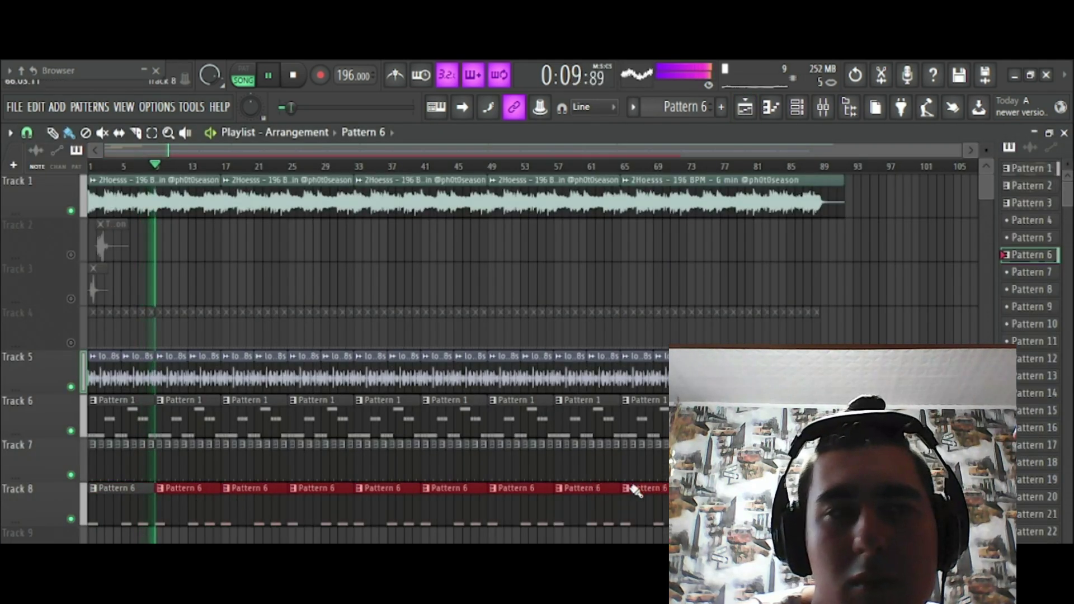
{"action": "left_click", "coordinate": [824, 112]}
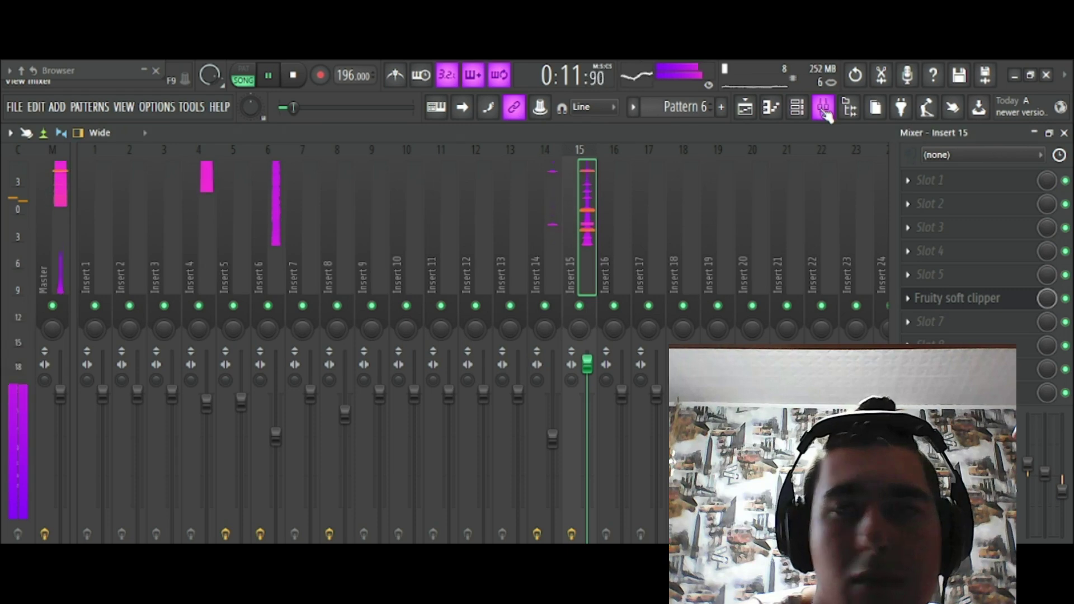
{"action": "left_click", "coordinate": [755, 105]}
Add C5 bell notes to Pattern 6 directly after the bar 1 note, before the bar 5 note and after the bar 7 note
{"action": "double_click", "coordinate": [247, 503]}
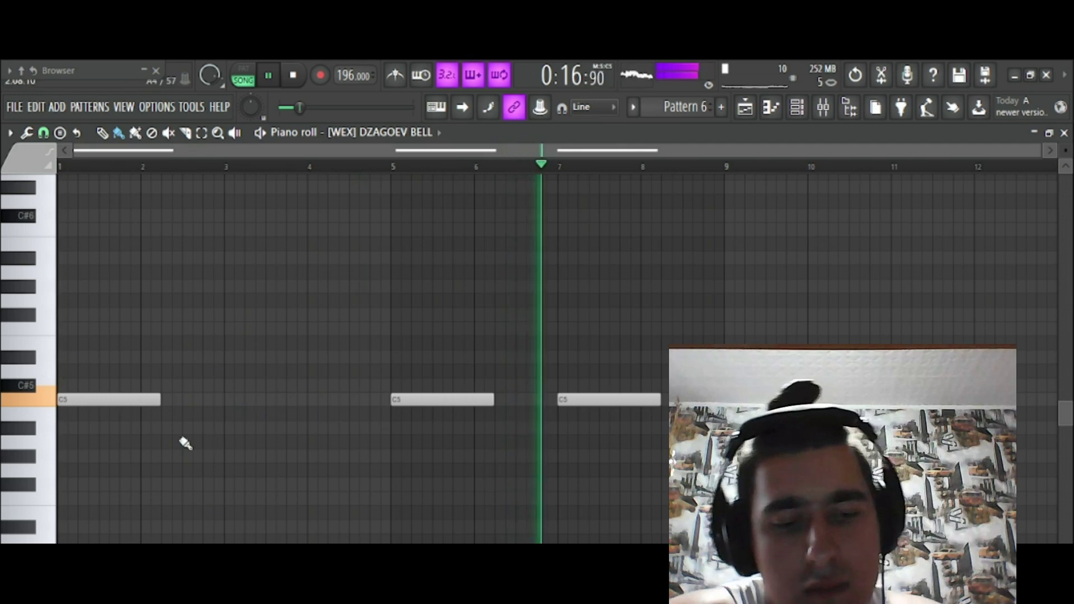
{"action": "left_click", "coordinate": [165, 399]}
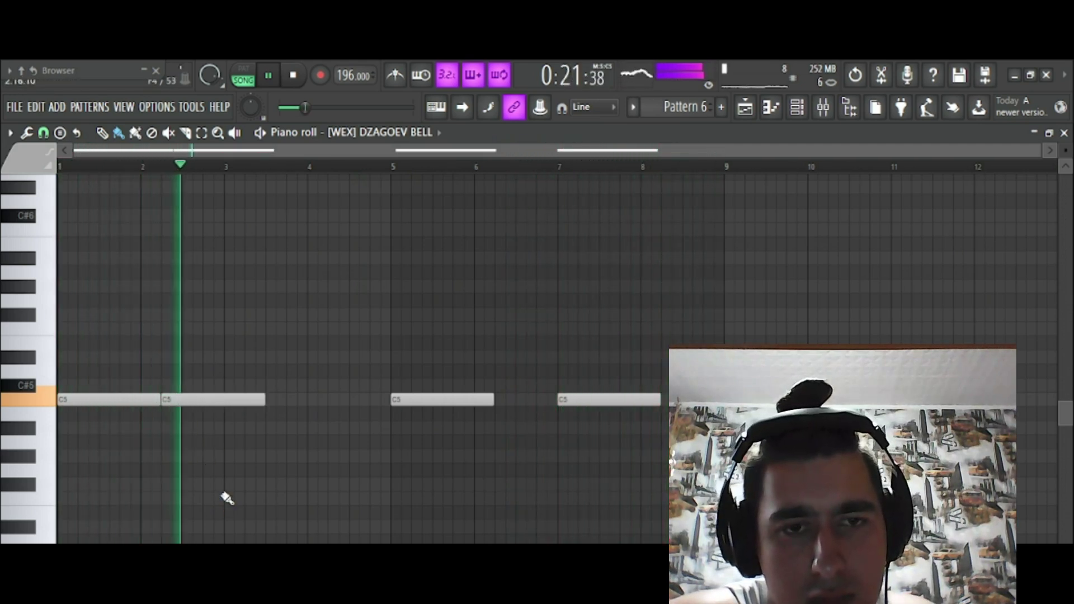
{"action": "left_click", "coordinate": [301, 443]}
{"action": "left_click_drag", "start_coordinate": [303, 443], "coordinate": [291, 400]}
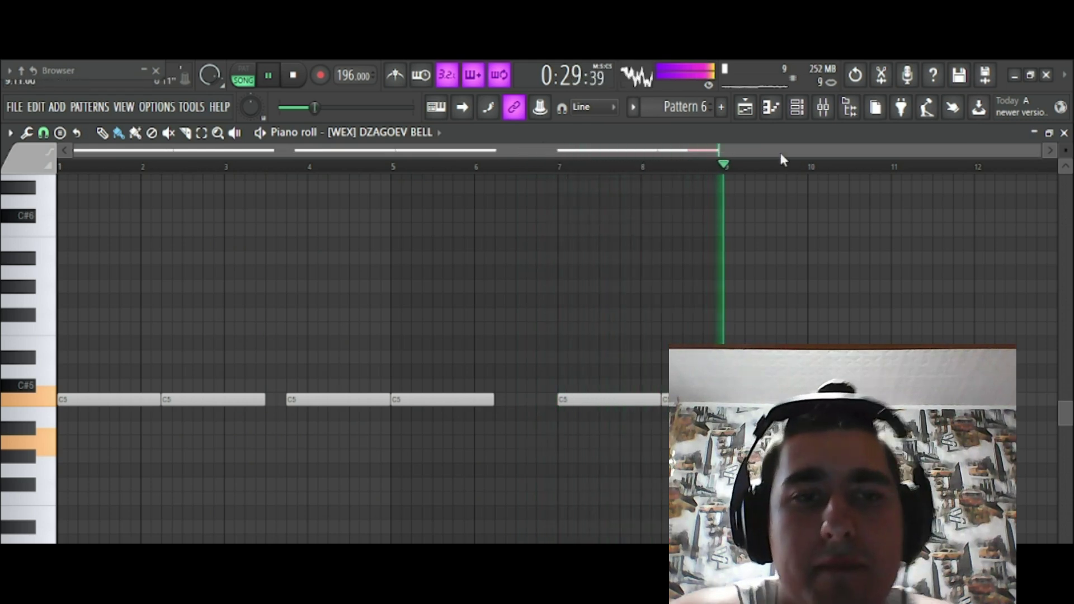
Route the [WEX] DZAGOEV BELL channel to mixer Insert 17 and raise that insert's volume fader
{"action": "left_click", "coordinate": [822, 108]}
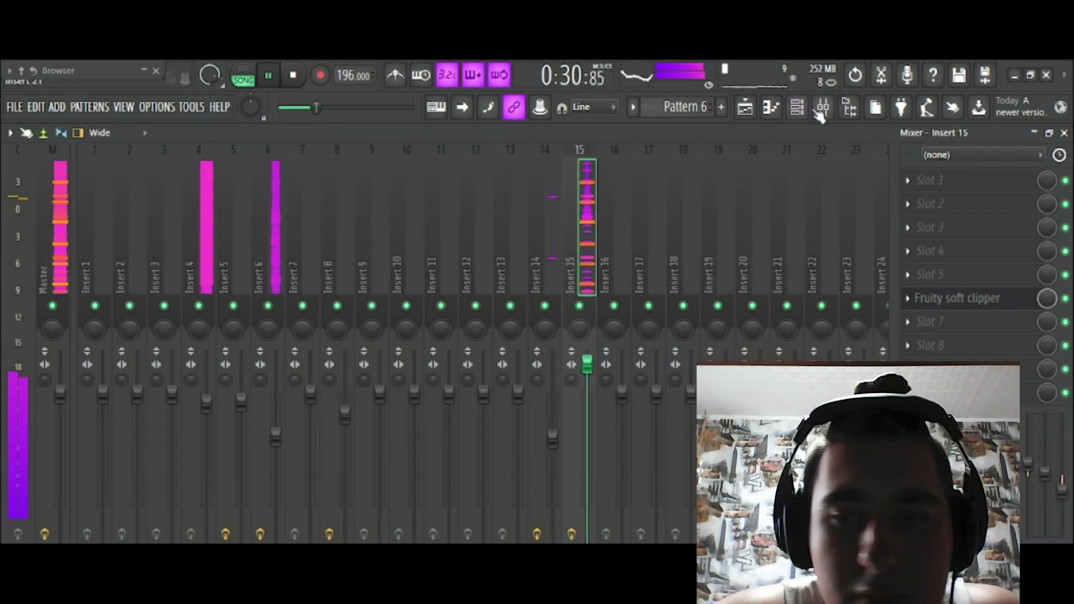
{"action": "left_click", "coordinate": [745, 109]}
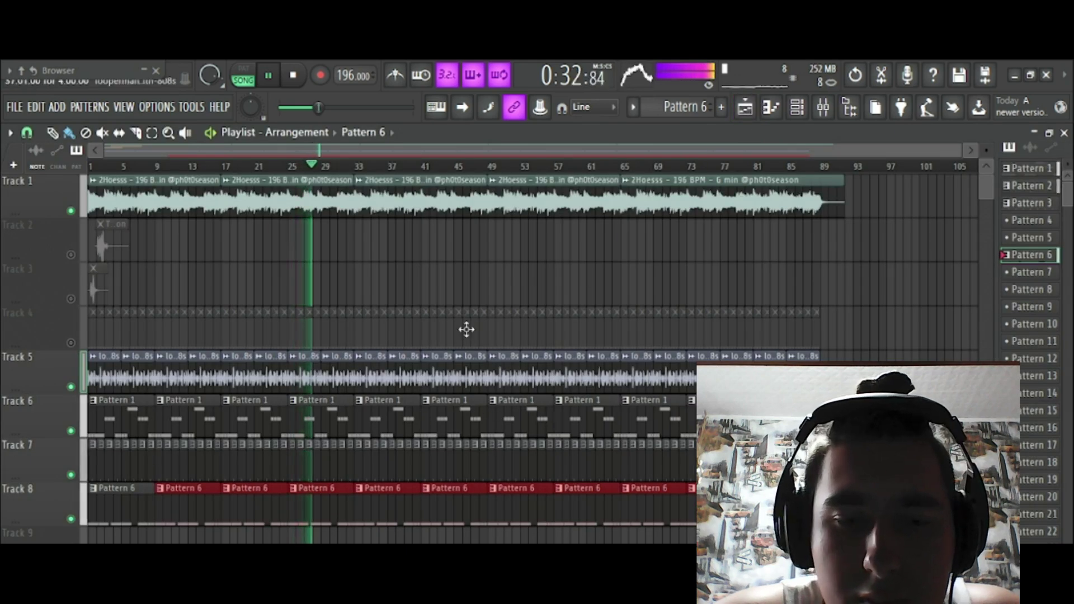
{"action": "left_click", "coordinate": [796, 108]}
{"action": "left_click", "coordinate": [823, 108]}
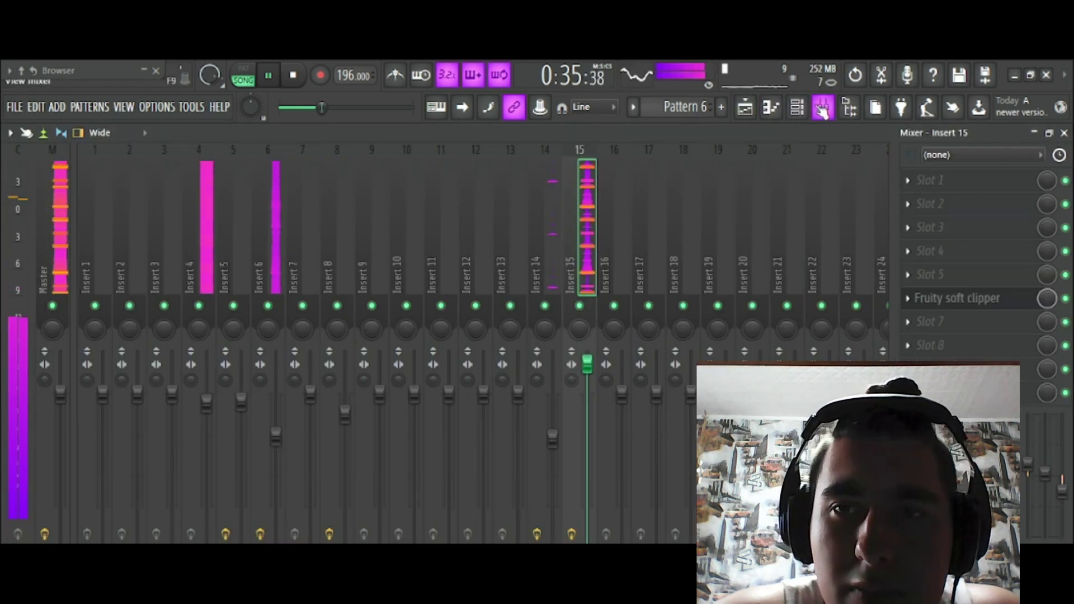
{"action": "left_click", "coordinate": [822, 108]}
{"action": "left_click", "coordinate": [764, 132]}
{"action": "left_click", "coordinate": [823, 109]}
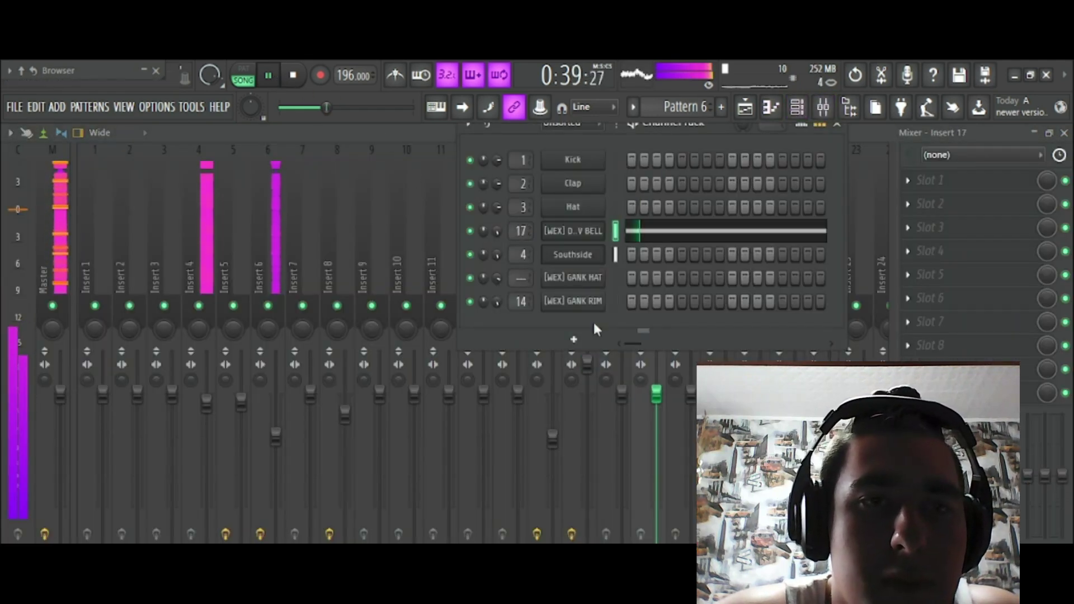
{"action": "mouse_move", "coordinate": [657, 391]}
{"action": "left_mouse_down"}
{"action": "mouse_move", "coordinate": [658, 356]}
{"action": "mouse_move", "coordinate": [665, 379]}
{"action": "left_mouse_up"}
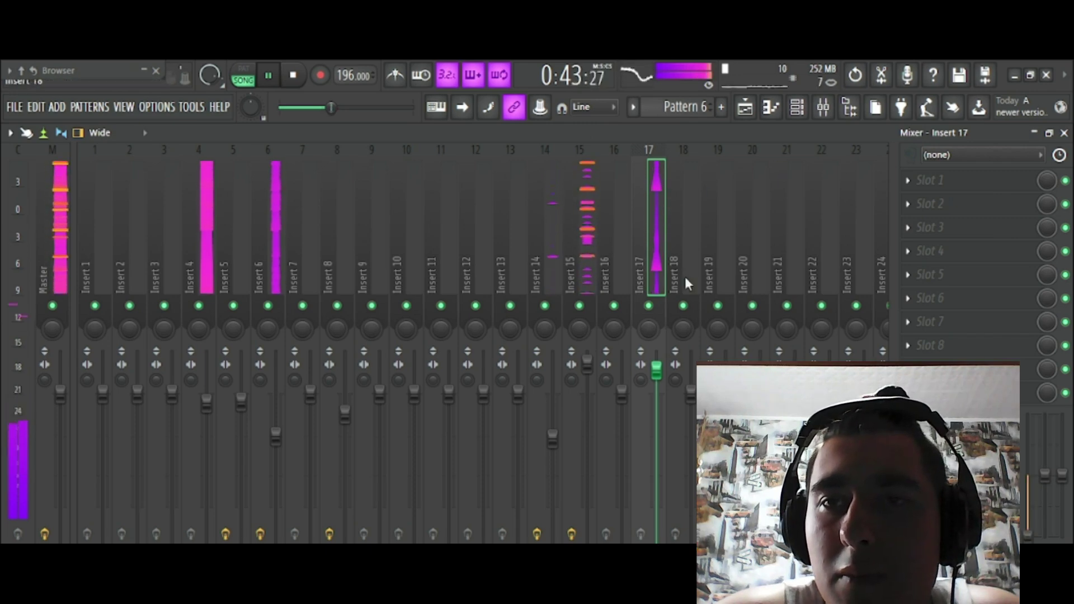
Unmute Tracks 2, 3 and 4 in the playlist
{"action": "left_click", "coordinate": [750, 109]}
{"action": "left_click", "coordinate": [71, 256]}
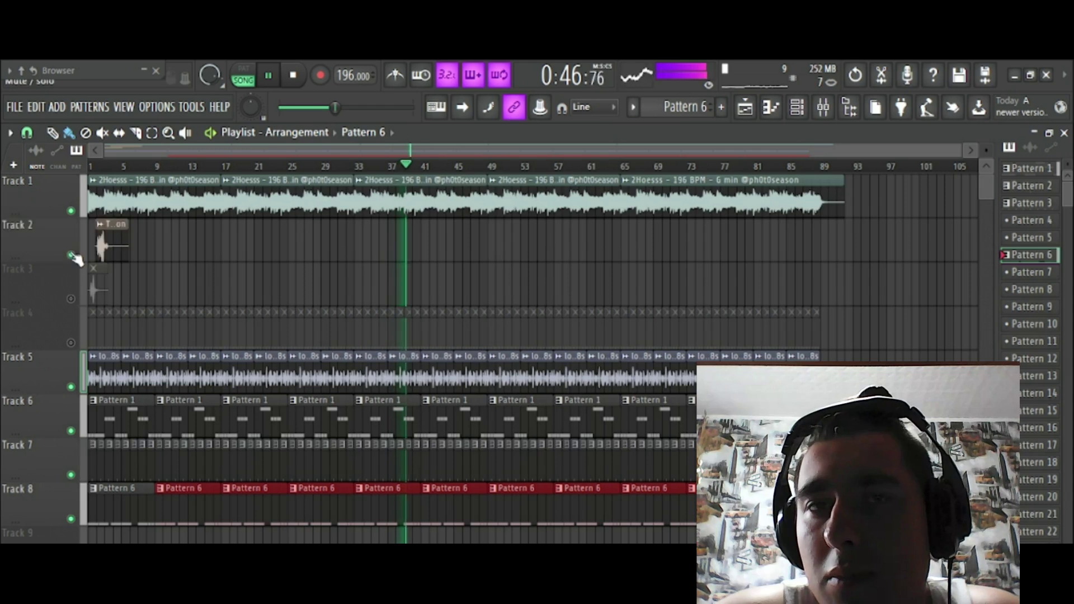
{"action": "left_click", "coordinate": [71, 299]}
{"action": "left_click", "coordinate": [71, 342]}
Set the [WEX] GANK HAT channel volume to about 62% and return to the playlist
{"action": "double_click", "coordinate": [201, 338]}
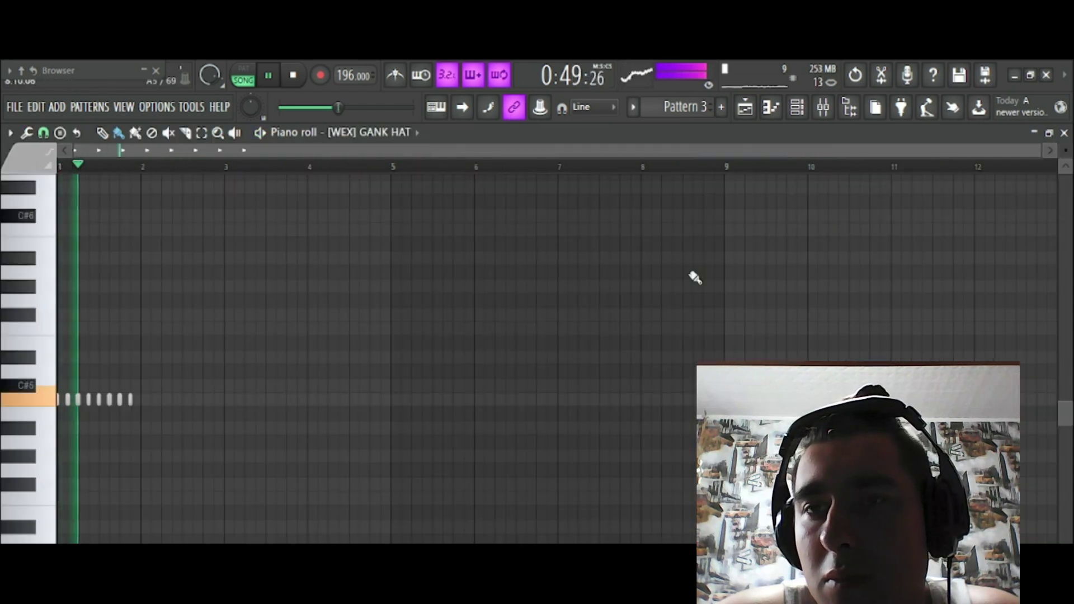
{"action": "left_click", "coordinate": [796, 107]}
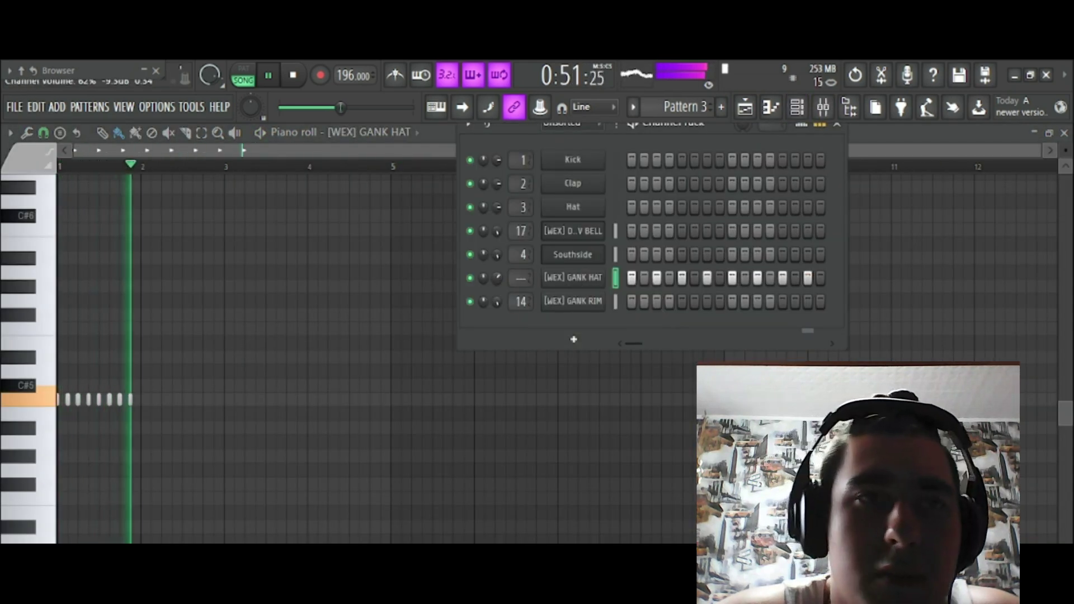
{"action": "left_click", "coordinate": [749, 107]}
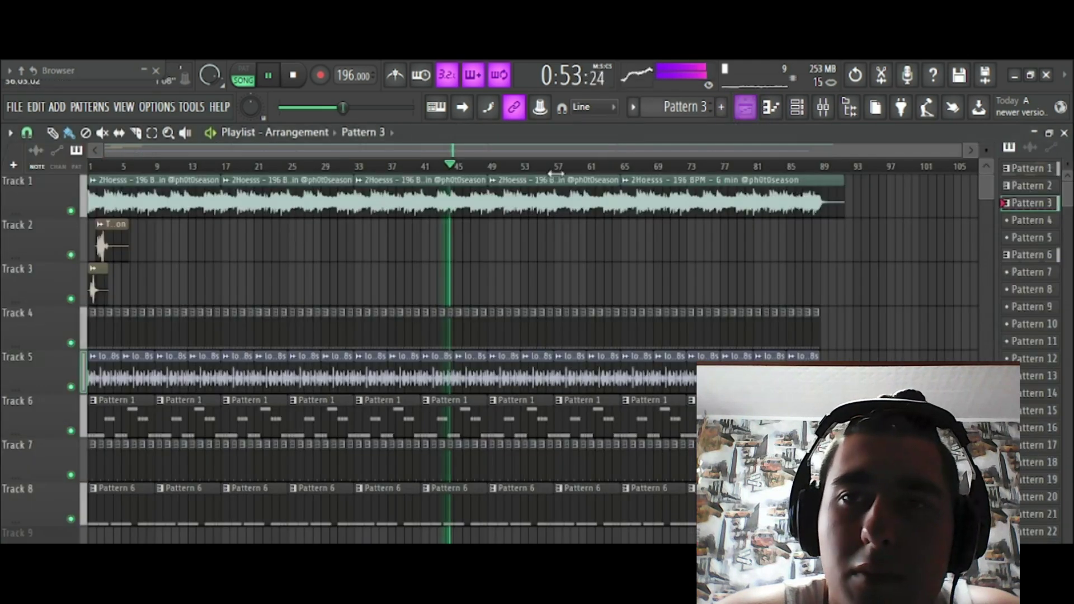
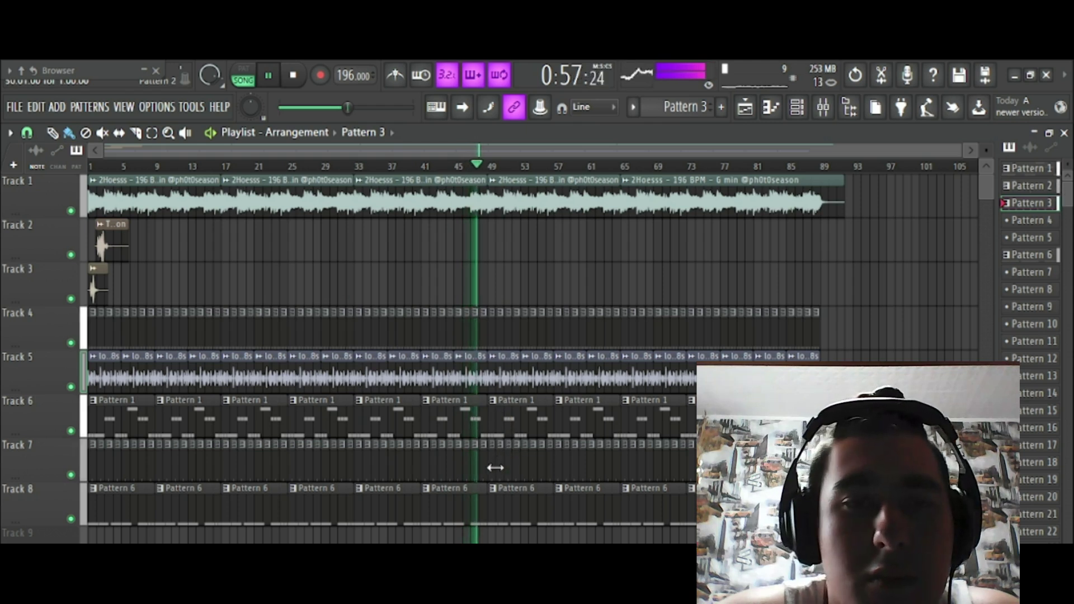
Clear the pattern clips on Track 7 between bars 49 and 57 and between bars 17 and 25
{"action": "left_click_drag", "start_coordinate": [513, 472], "coordinate": [551, 474]}
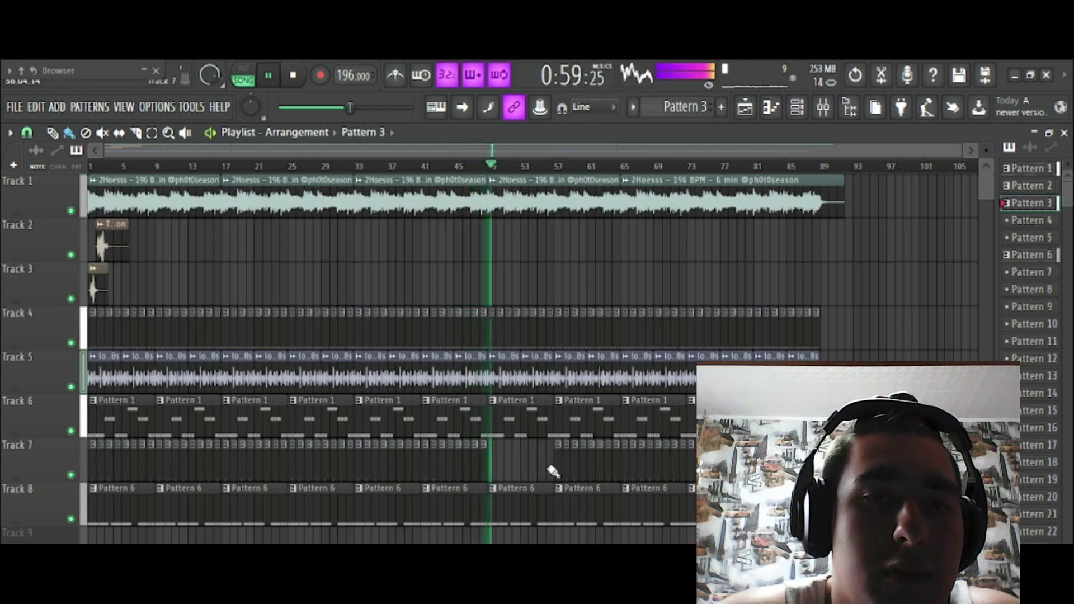
{"action": "left_click_drag", "start_coordinate": [227, 476], "coordinate": [290, 486]}
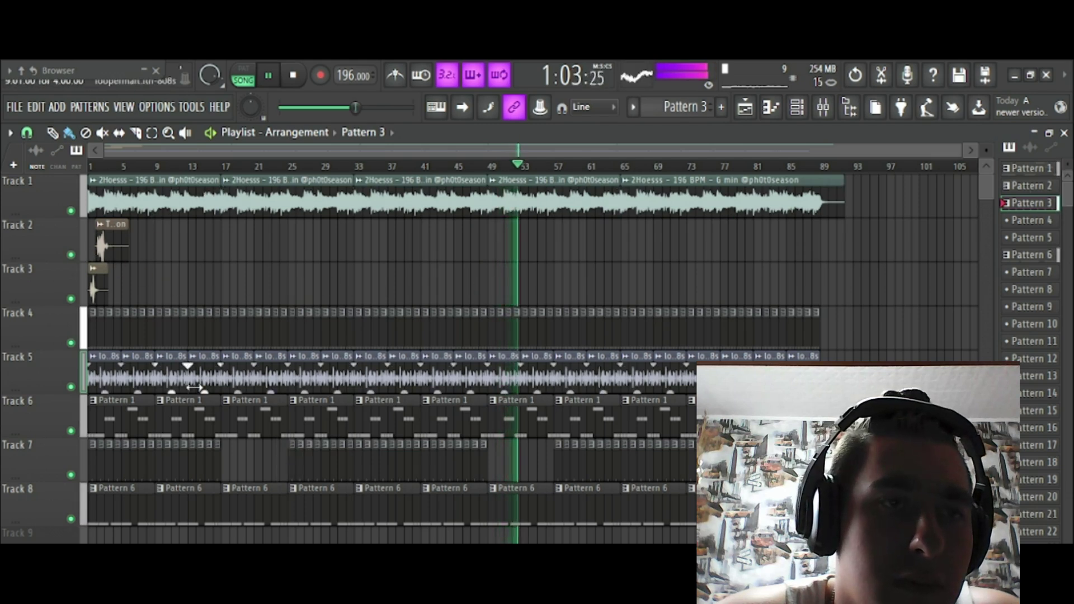
Try a G minor chord at bar 9 after Pattern 1's Southside notes, then delete it and pause playback
{"action": "double_click", "coordinate": [188, 417]}
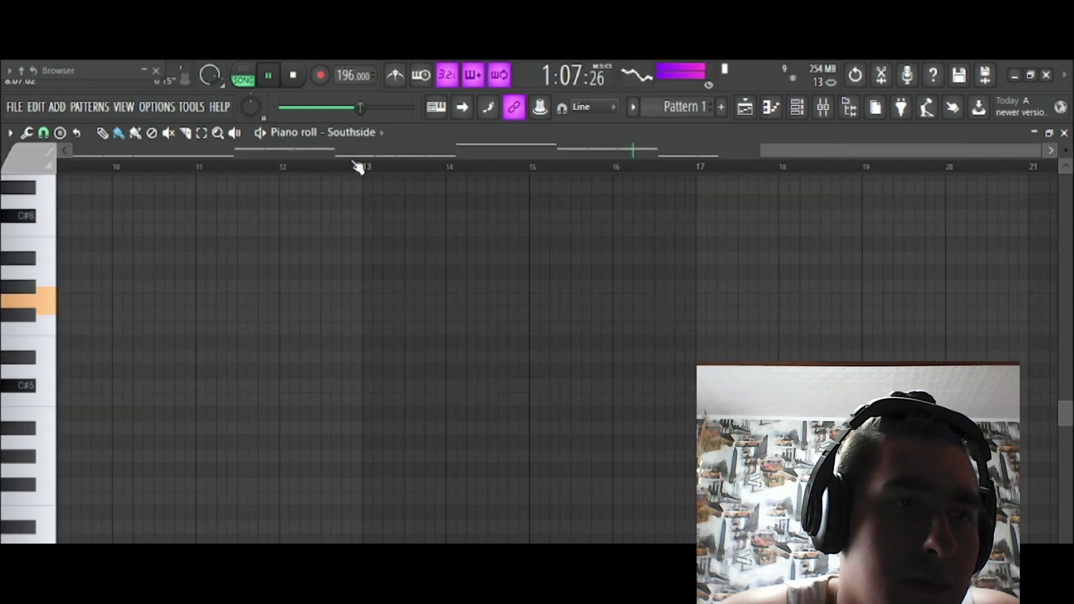
{"action": "left_click_drag", "start_coordinate": [350, 151], "coordinate": [185, 168]}
{"action": "left_click", "coordinate": [60, 134]}
{"action": "left_click", "coordinate": [85, 244]}
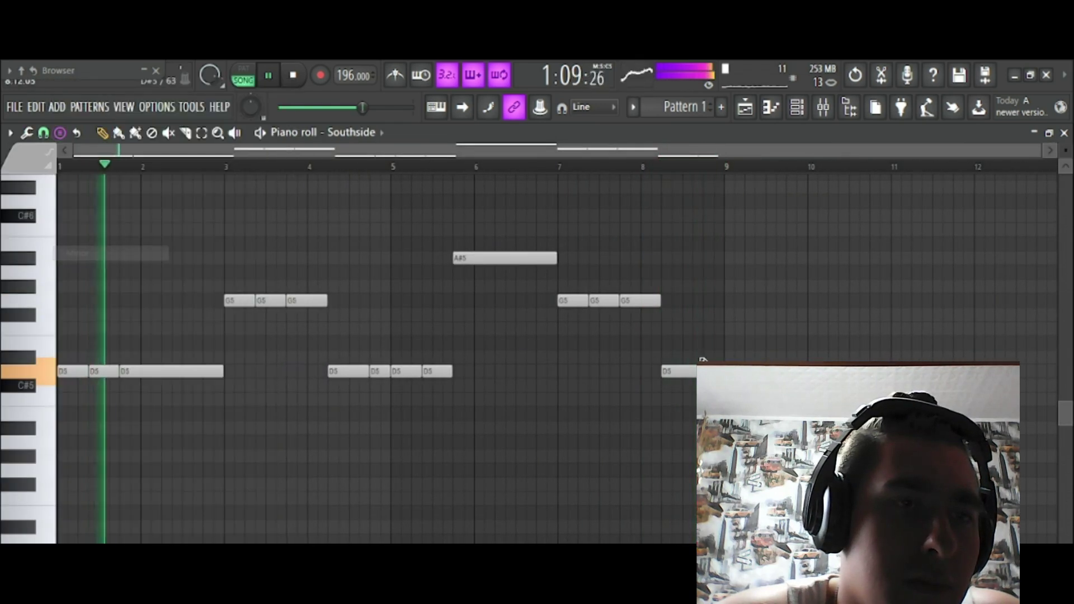
{"action": "left_click", "coordinate": [750, 300]}
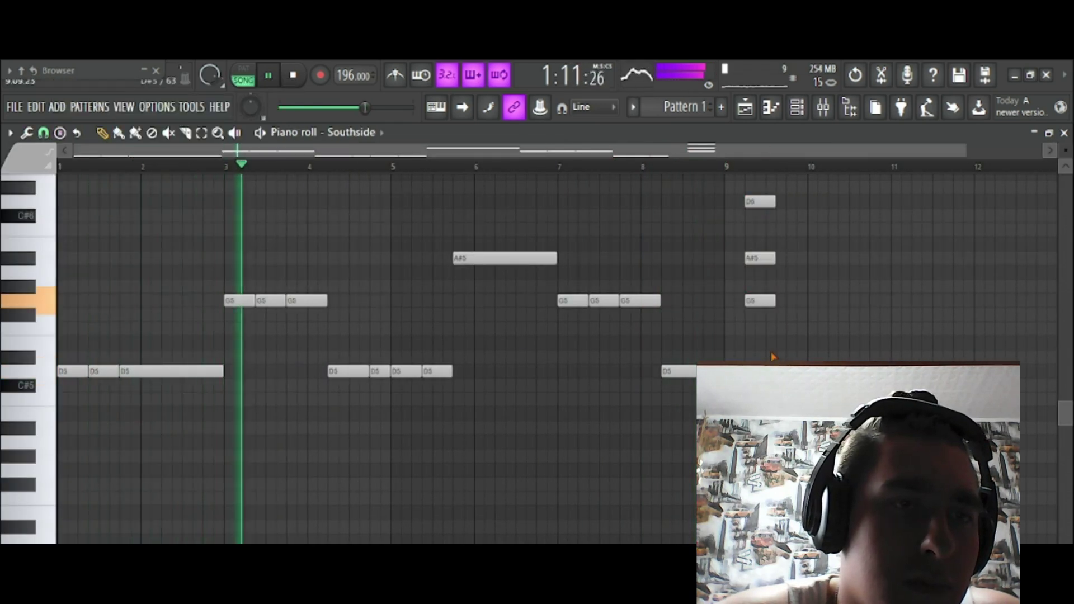
{"action": "key", "text": "Delete"}
{"action": "left_click", "coordinate": [269, 76]}
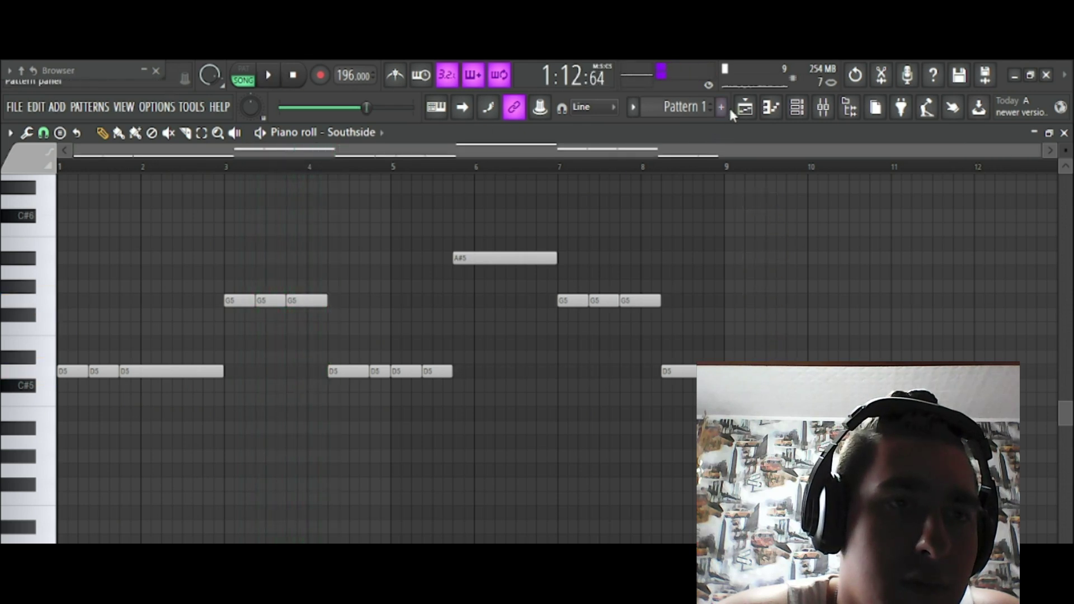
Detect the pitch regions of Pattern 6's [WEX] DZAGOEV BELL sample in the Edison audio editor
{"action": "left_click", "coordinate": [744, 107]}
{"action": "double_click", "coordinate": [459, 492]}
{"action": "left_click", "coordinate": [378, 135]}
{"action": "left_click", "coordinate": [364, 142]}
{"action": "right_click", "coordinate": [228, 372]}
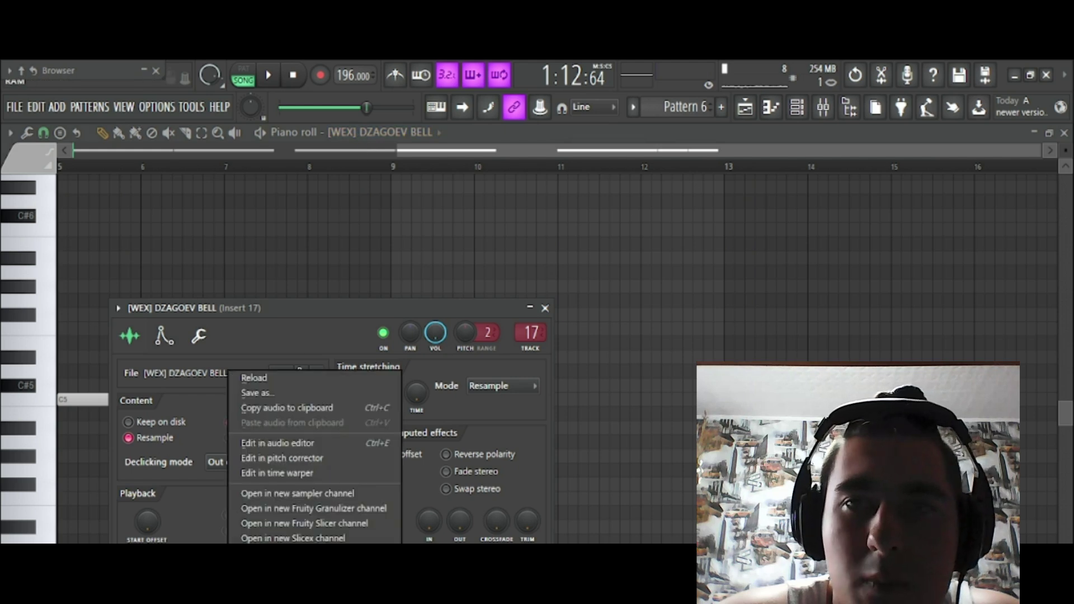
{"action": "left_click", "coordinate": [333, 443]}
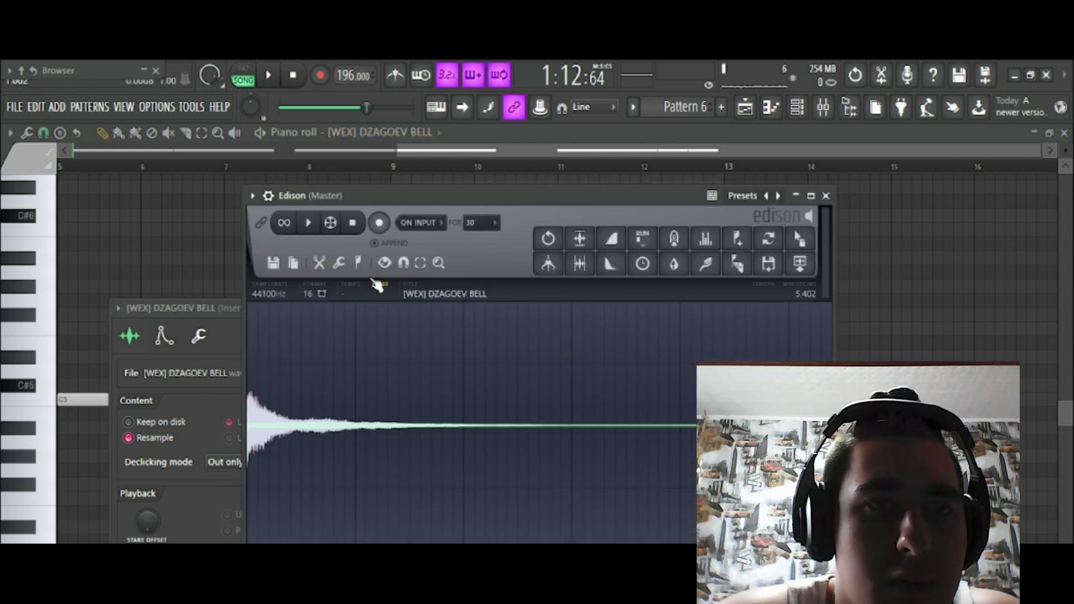
{"action": "left_click", "coordinate": [359, 263]}
{"action": "left_click", "coordinate": [402, 484]}
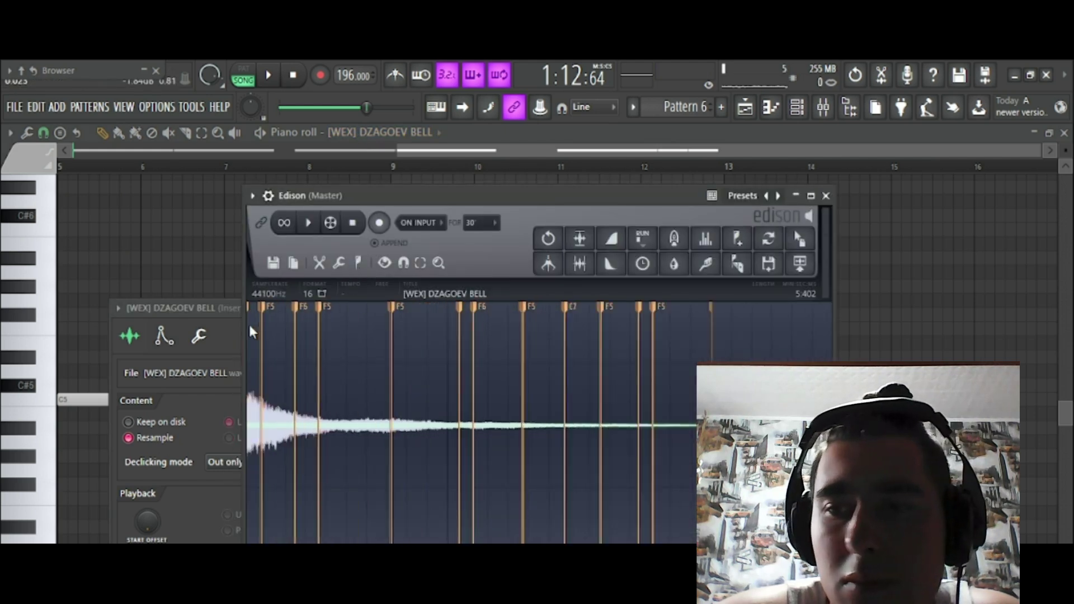
{"action": "left_click", "coordinate": [199, 336]}
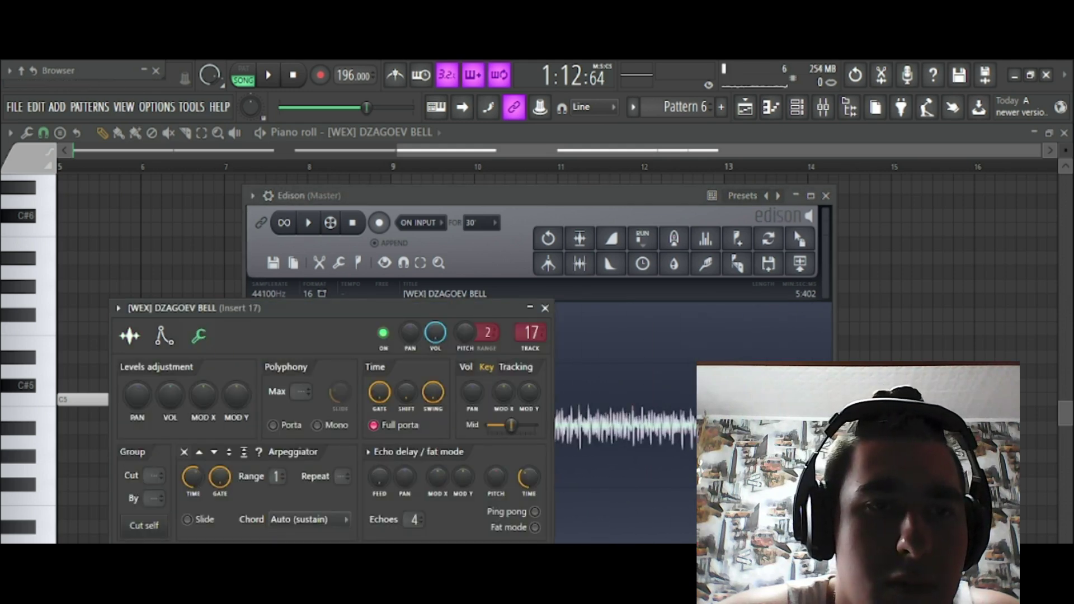
{"action": "left_click", "coordinate": [190, 159]}
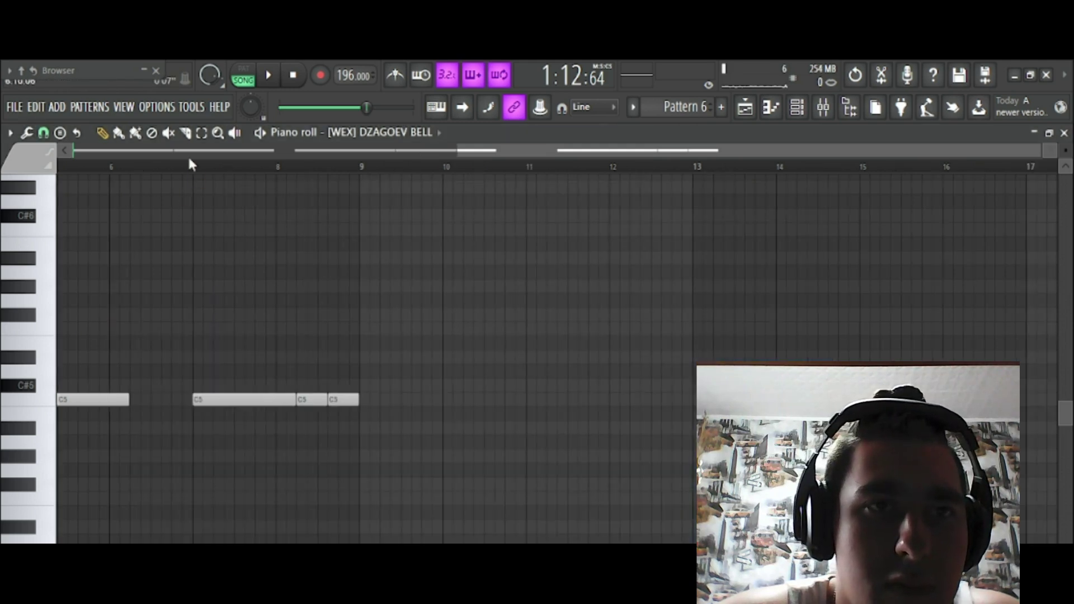
Transpose all the bell notes in Pattern 6 to E5 and play the song from the start
{"action": "scroll", "coordinate": [201, 176], "scroll_direction": "left", "scroll_amount": 4}
{"action": "key", "text": "ctrl+a"}
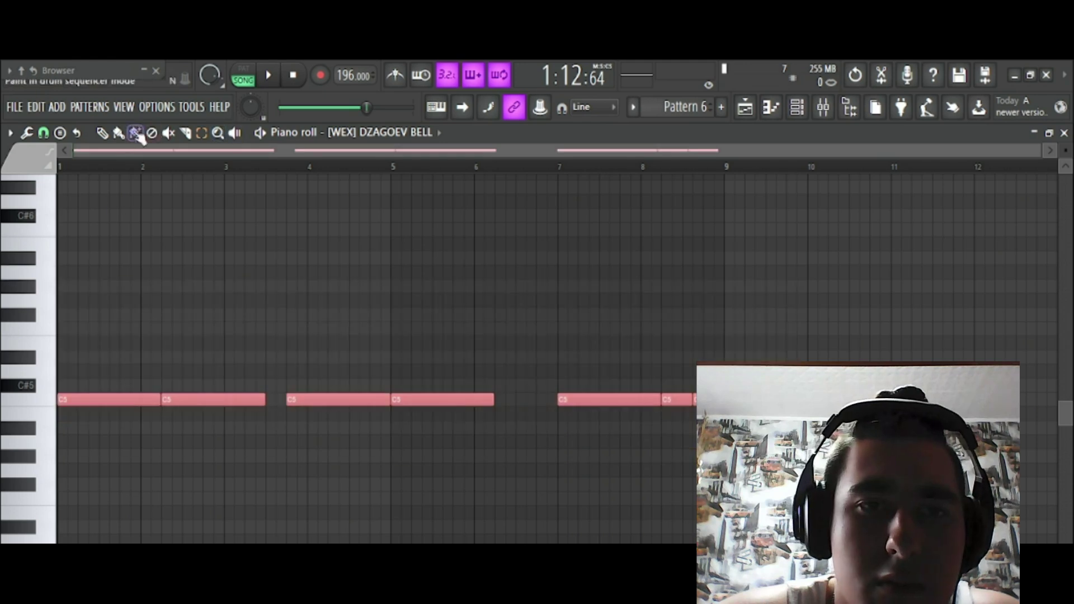
{"action": "left_click_drag", "start_coordinate": [222, 394], "coordinate": [215, 341]}
{"action": "left_click", "coordinate": [244, 80]}
{"action": "left_click", "coordinate": [269, 75]}
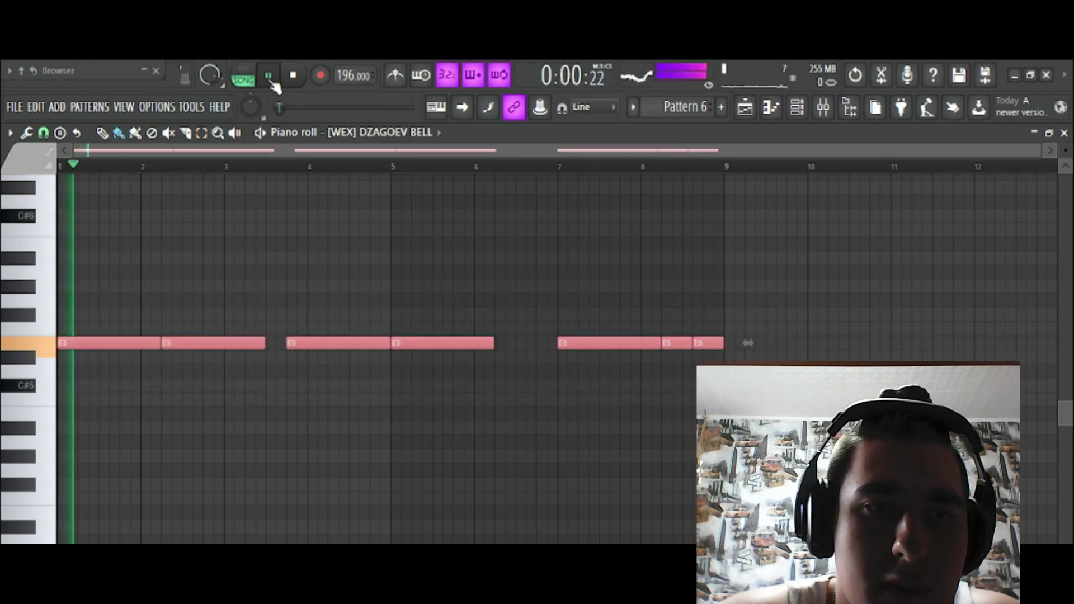
{"action": "left_click", "coordinate": [347, 288]}
Raise the bell's volume on mixer insert 17 while the song plays, and save the project
{"action": "left_click", "coordinate": [823, 107]}
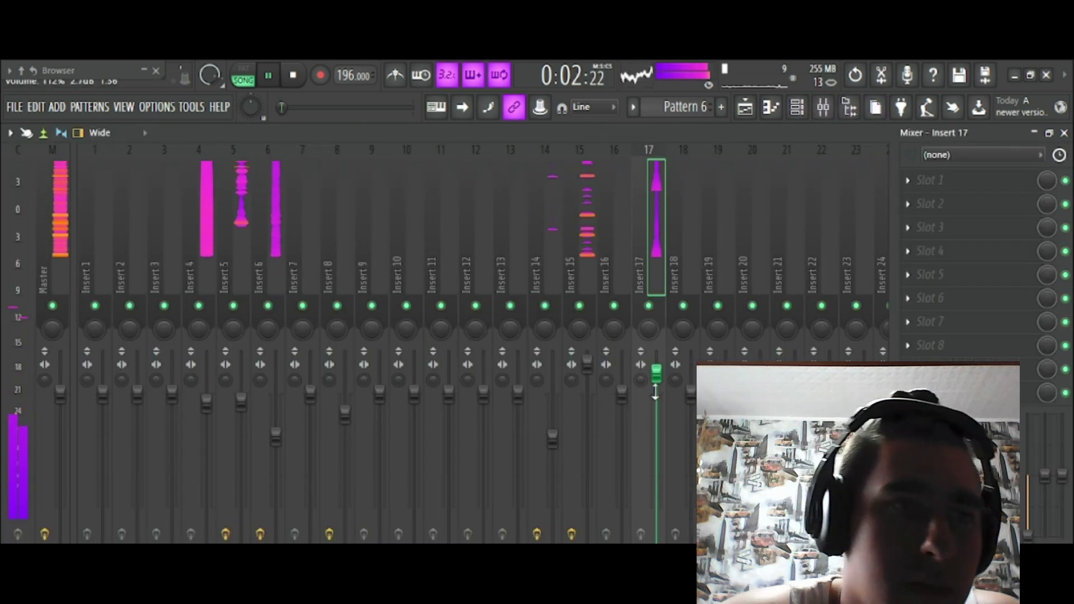
{"action": "left_click_drag", "start_coordinate": [657, 369], "coordinate": [657, 365]}
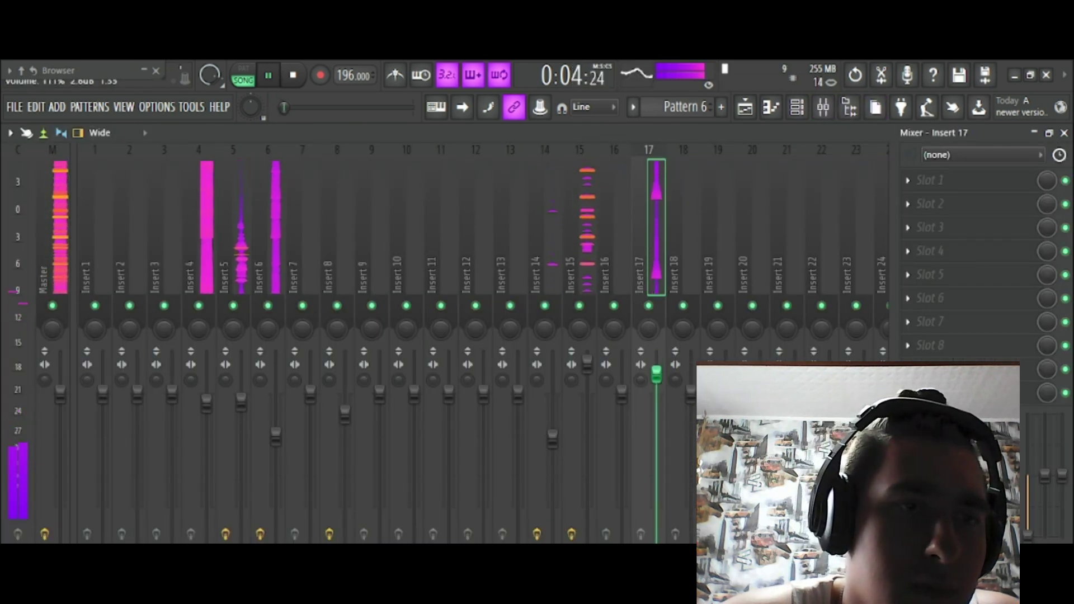
{"action": "left_click", "coordinate": [744, 106]}
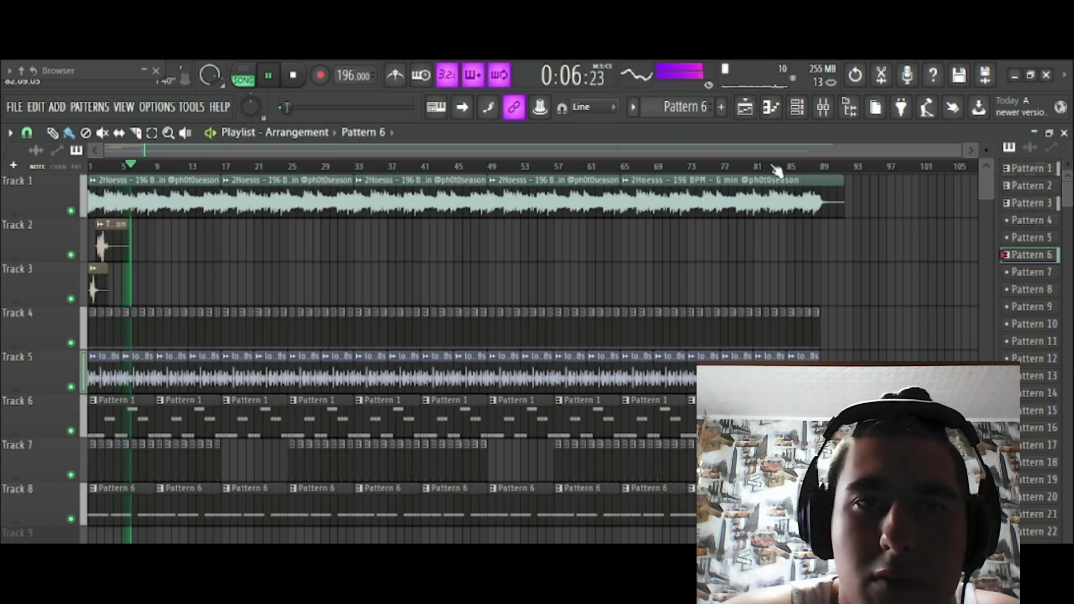
{"action": "left_click_drag", "start_coordinate": [837, 169], "coordinate": [836, 239]}
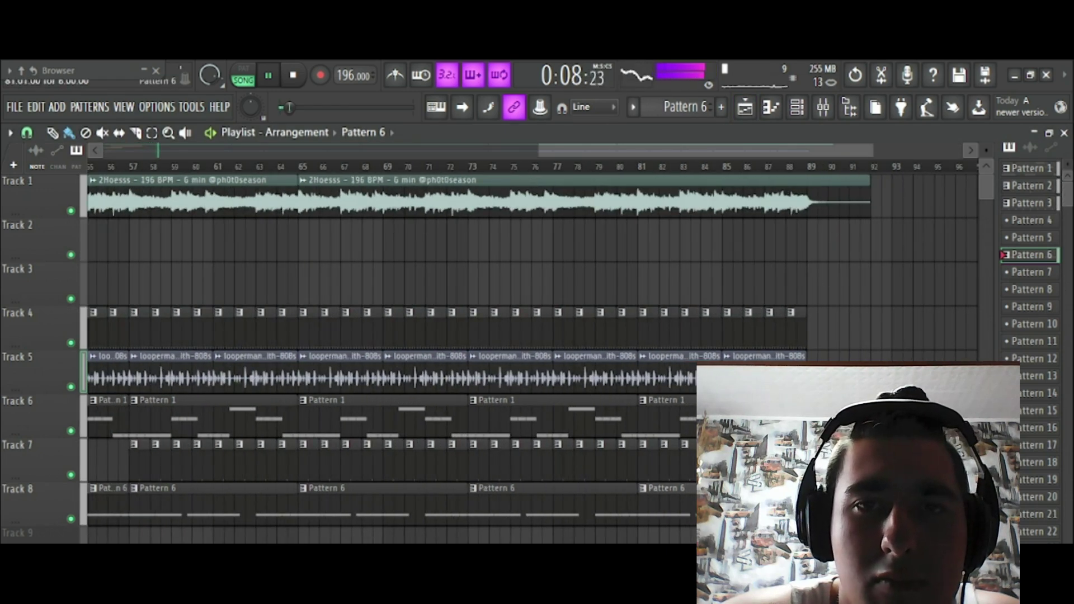
{"action": "left_click_drag", "start_coordinate": [702, 143], "coordinate": [789, 132]}
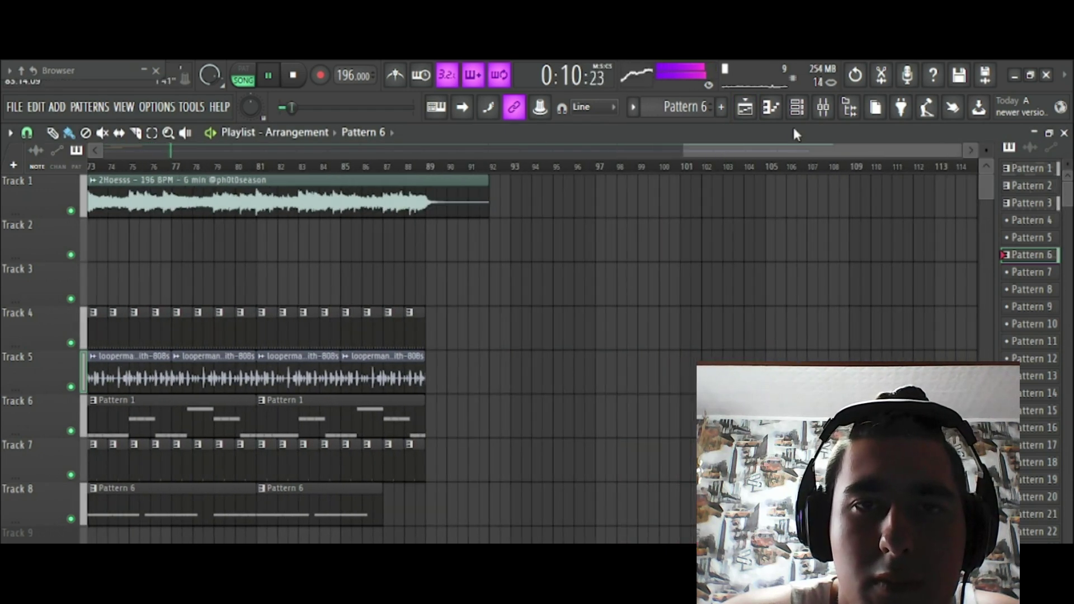
{"action": "left_click", "coordinate": [823, 107]}
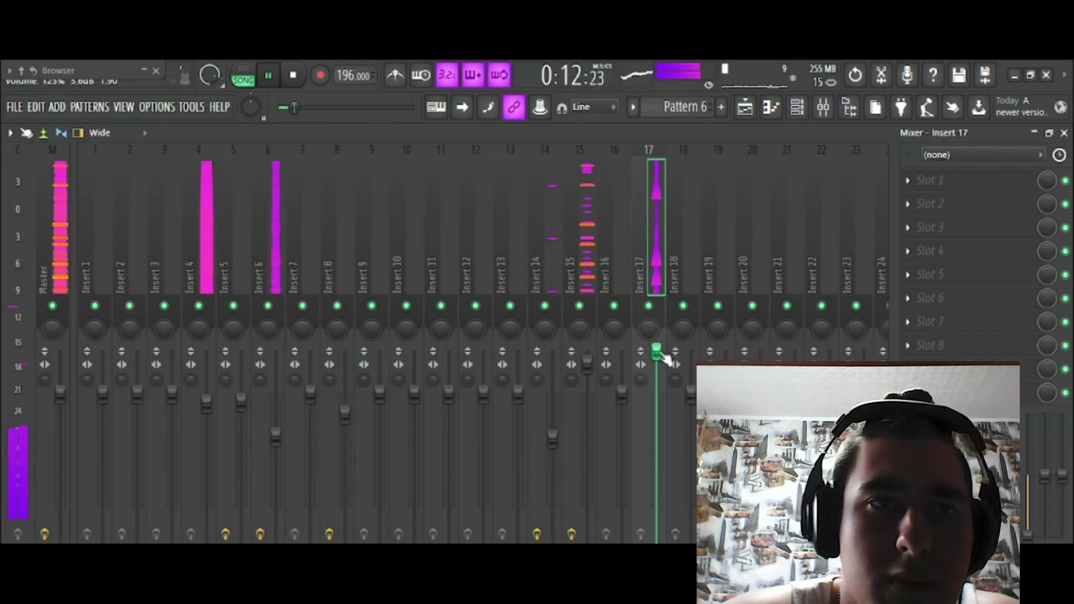
{"action": "left_click_drag", "start_coordinate": [657, 374], "coordinate": [657, 362]}
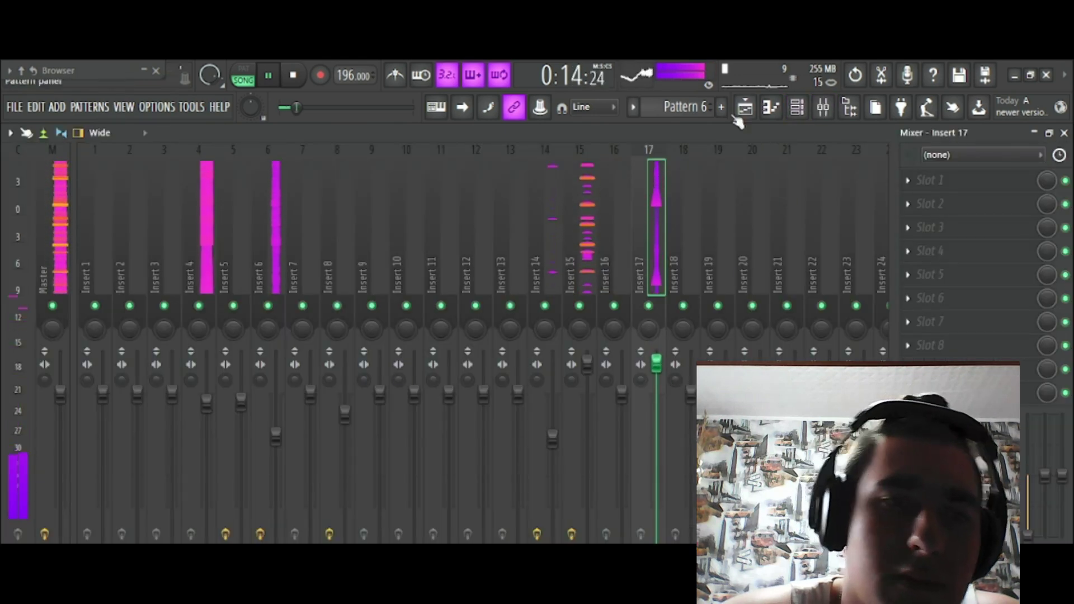
{"action": "key", "text": "space"}
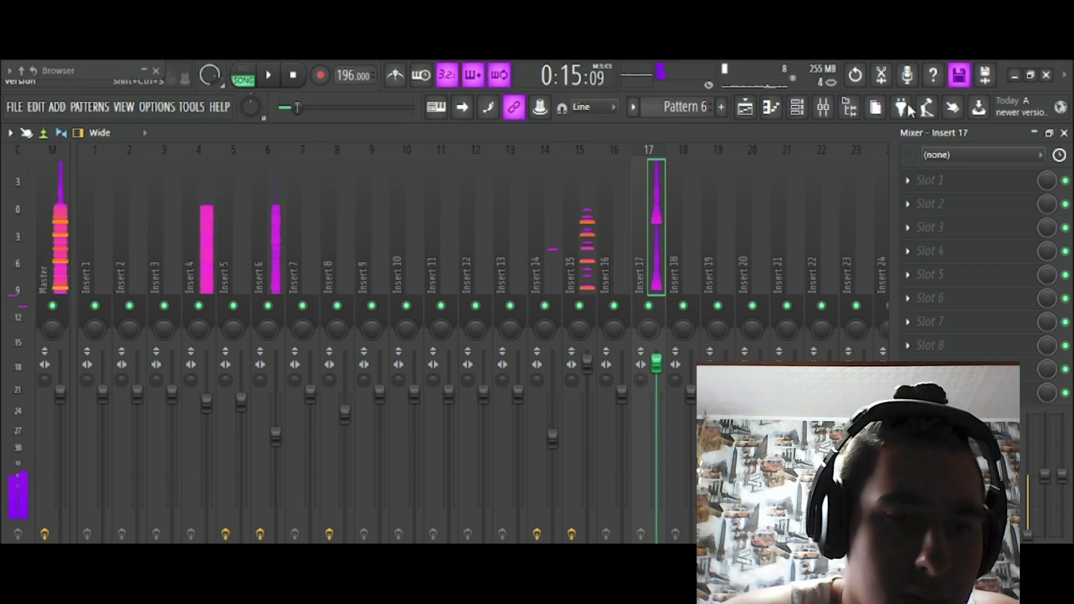
{"action": "key", "text": "ctrl+s"}
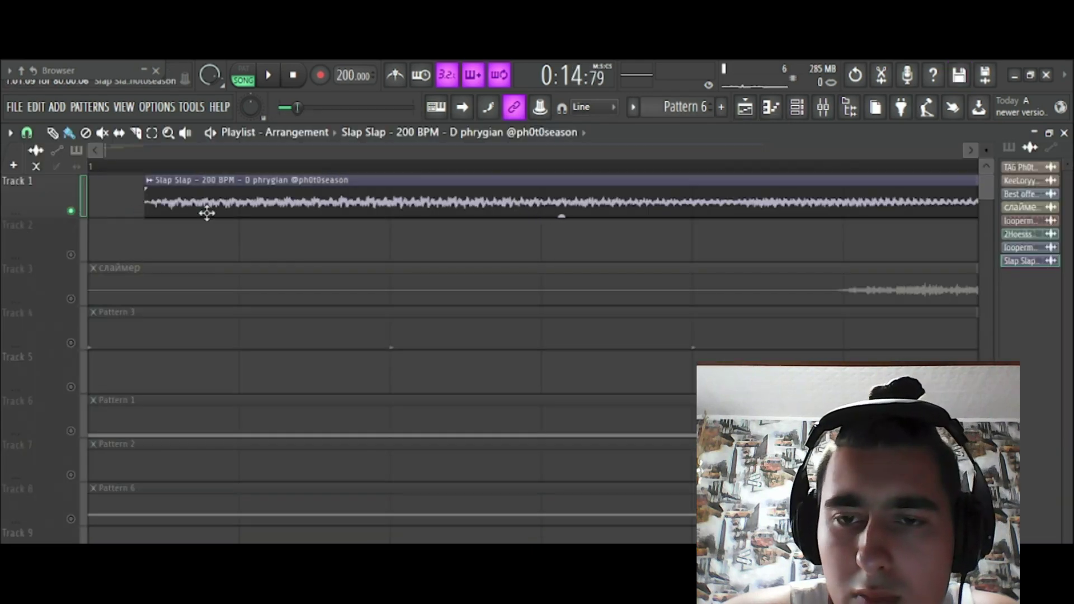
Align the Slap Slap clip to bar 1 of Track 1 and trim off its first eight bars
{"action": "left_click_drag", "start_coordinate": [204, 211], "coordinate": [151, 179]}
{"action": "scroll", "coordinate": [168, 175], "scroll_direction": "up", "scroll_amount": 4}
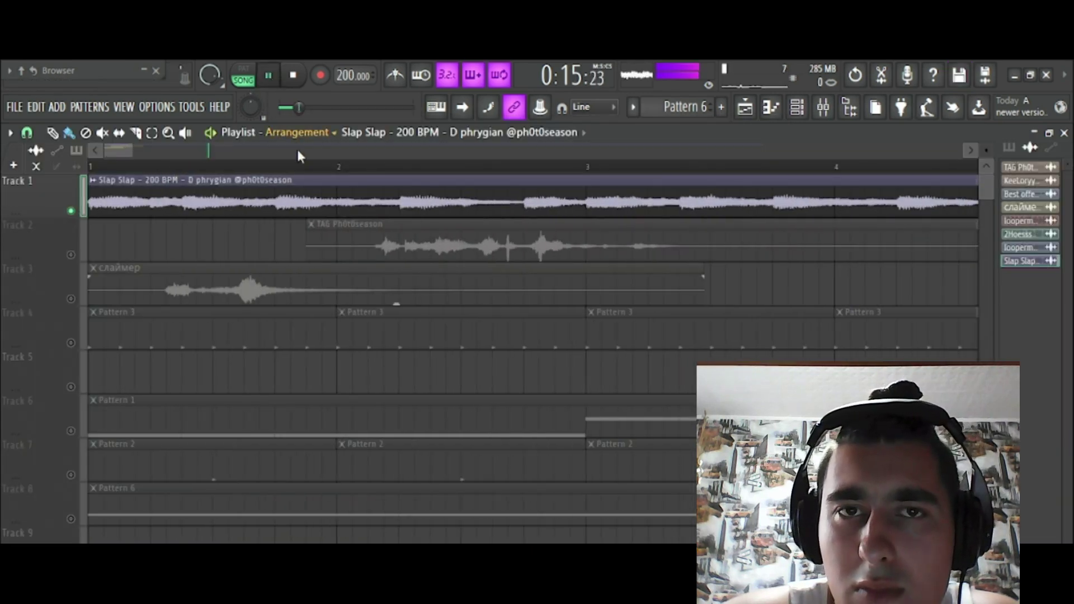
{"action": "scroll", "coordinate": [312, 170], "scroll_direction": "down", "scroll_amount": 6}
{"action": "left_click", "coordinate": [90, 165]}
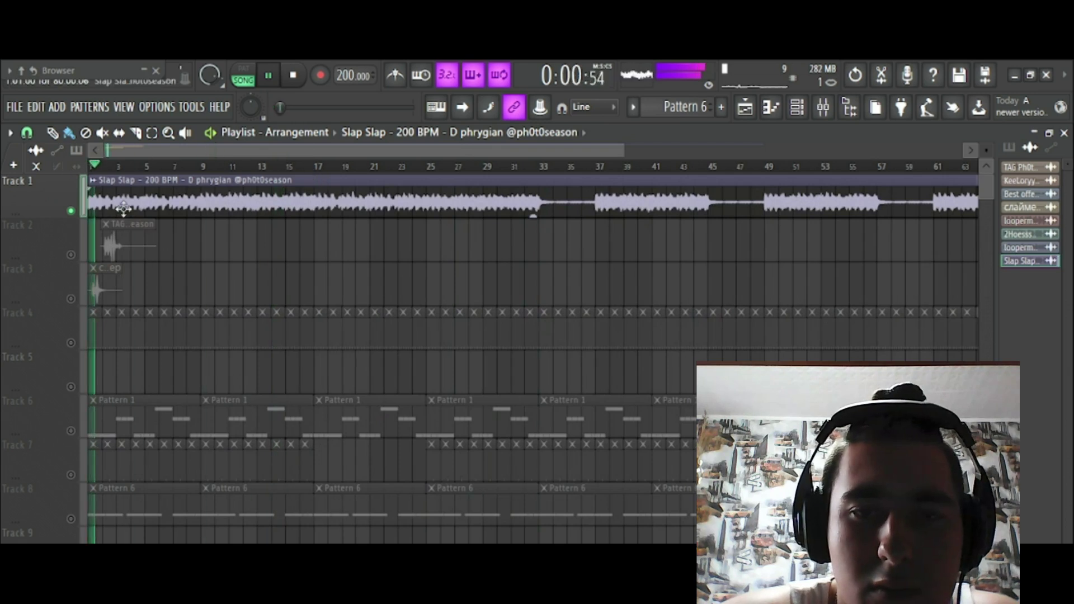
{"action": "left_click_drag", "start_coordinate": [92, 212], "coordinate": [205, 212]}
{"action": "left_click_drag", "start_coordinate": [250, 179], "coordinate": [139, 178]}
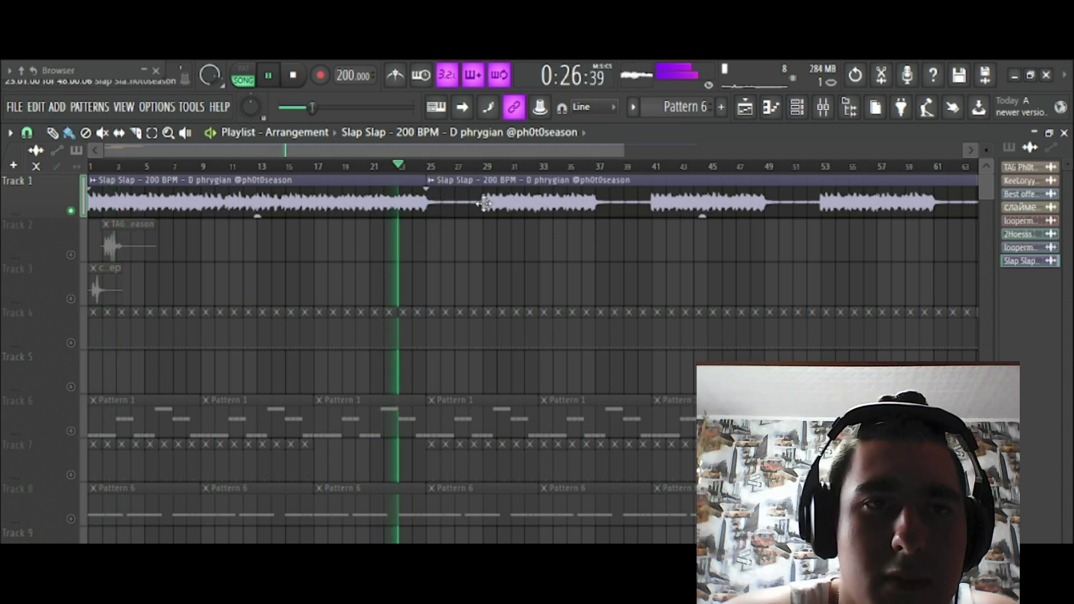
Replace the Slap Slap remainder from bar 25 on Track 1 with a copy of the first 24-bar section
{"action": "right_click", "coordinate": [439, 200]}
{"action": "left_click", "coordinate": [431, 204]}
{"action": "scroll", "coordinate": [466, 171], "scroll_direction": "down", "scroll_amount": 2}
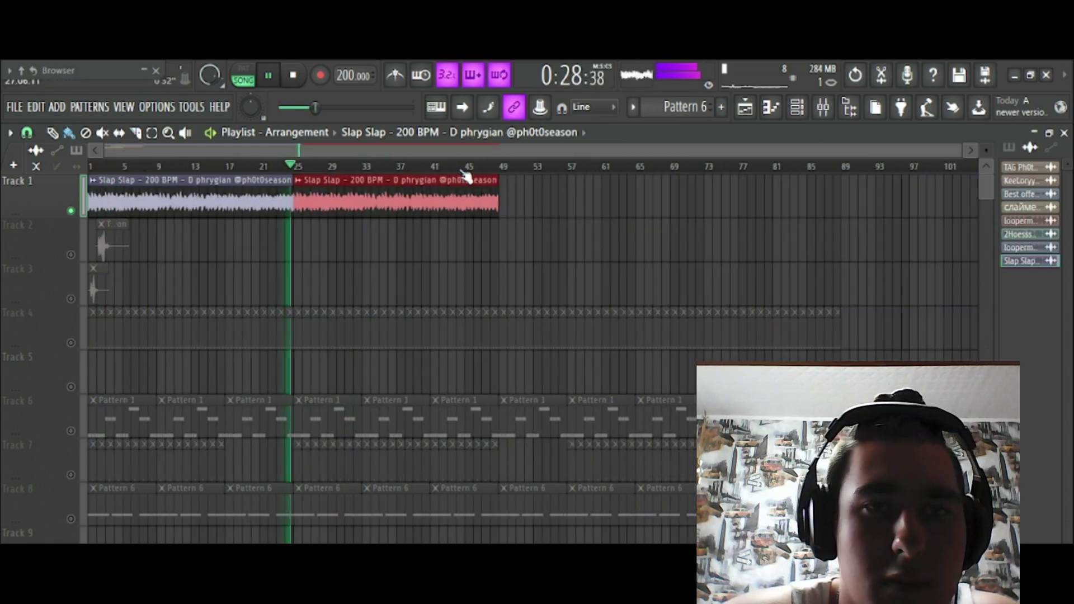
Try extending the second Slap Slap clip to about bar 99 and audition its later sections
{"action": "left_click_drag", "start_coordinate": [498, 188], "coordinate": [966, 168]}
{"action": "left_click_drag", "start_coordinate": [317, 108], "coordinate": [406, 107]}
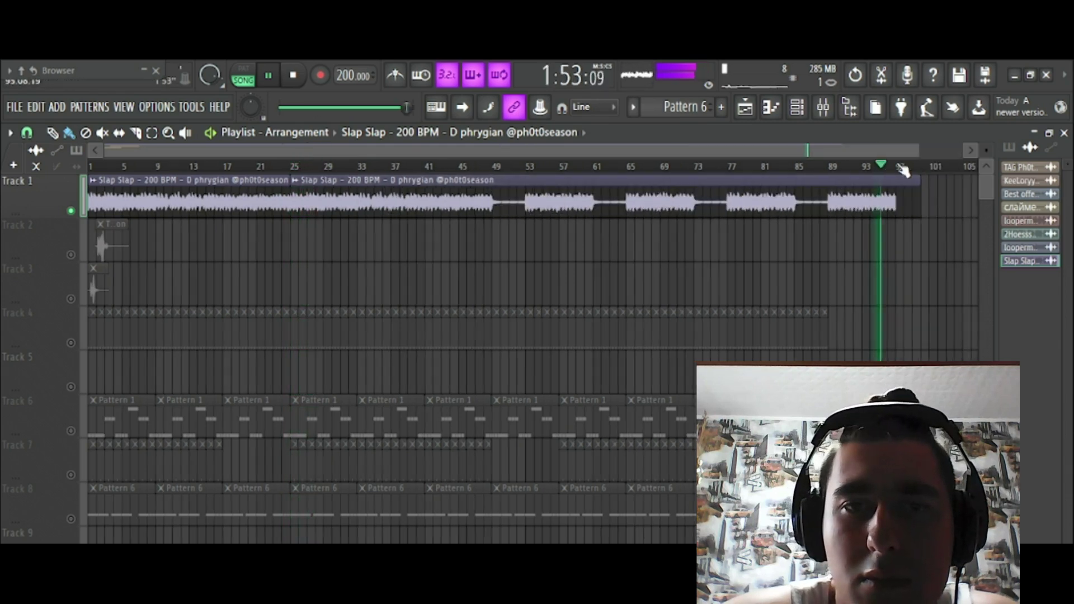
{"action": "left_click", "coordinate": [572, 164]}
{"action": "right_click", "coordinate": [512, 218]}
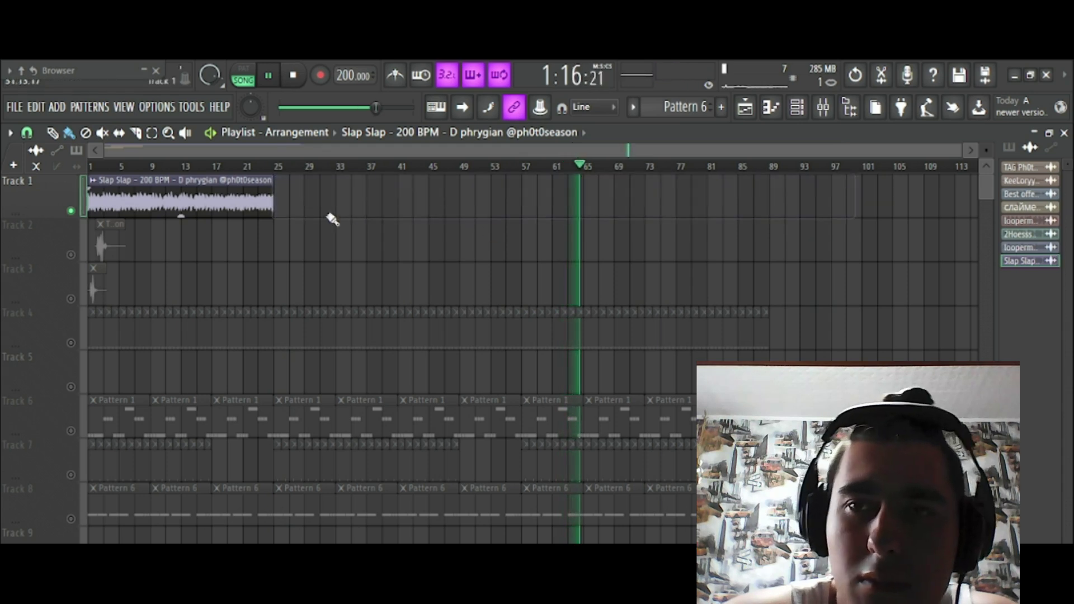
Repeat the 24-bar Slap Slap clip along Track 1 and extend the last copy to bar 109 with a fade-out
{"action": "mouse_move", "coordinate": [359, 218]}
{"action": "left_mouse_down"}
{"action": "mouse_move", "coordinate": [360, 204]}
{"action": "mouse_move", "coordinate": [802, 248]}
{"action": "left_mouse_up"}
{"action": "left_click", "coordinate": [822, 165]}
{"action": "left_click_drag", "start_coordinate": [832, 182], "coordinate": [921, 182]}
{"action": "left_click", "coordinate": [844, 167]}
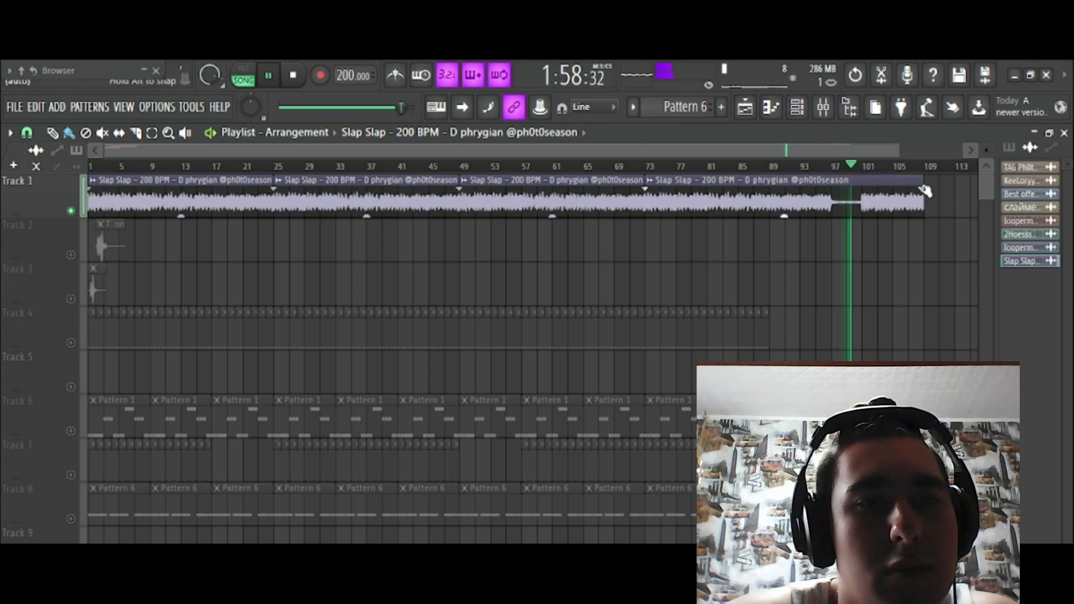
{"action": "scroll", "coordinate": [851, 169], "scroll_direction": "down", "scroll_amount": 1}
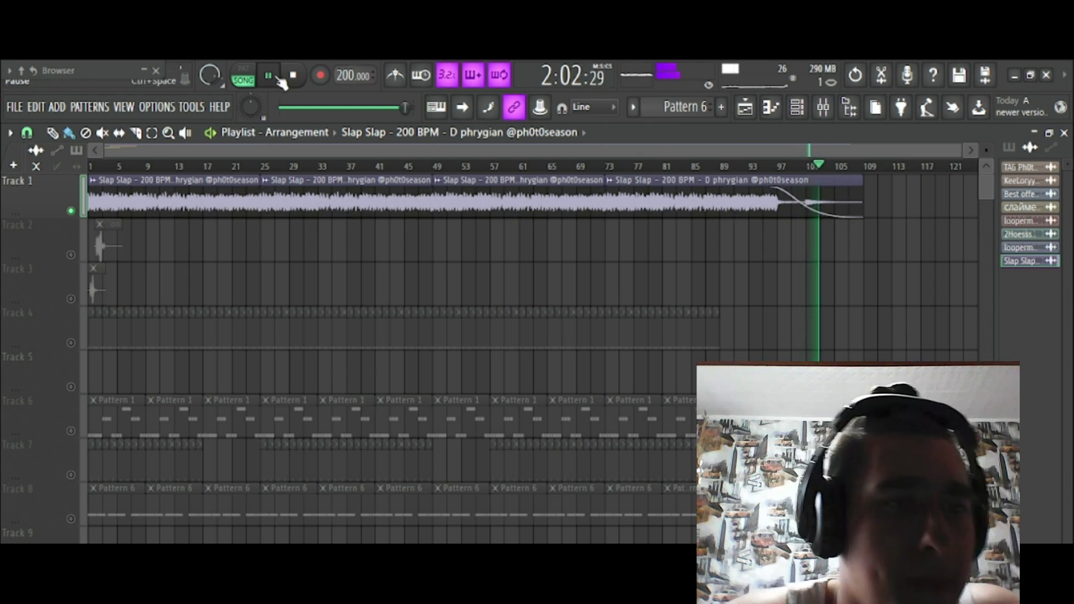
Route the Slap Slap audio channel to mixer insert 6 and show that insert's effects
{"action": "double_click", "coordinate": [546, 192]}
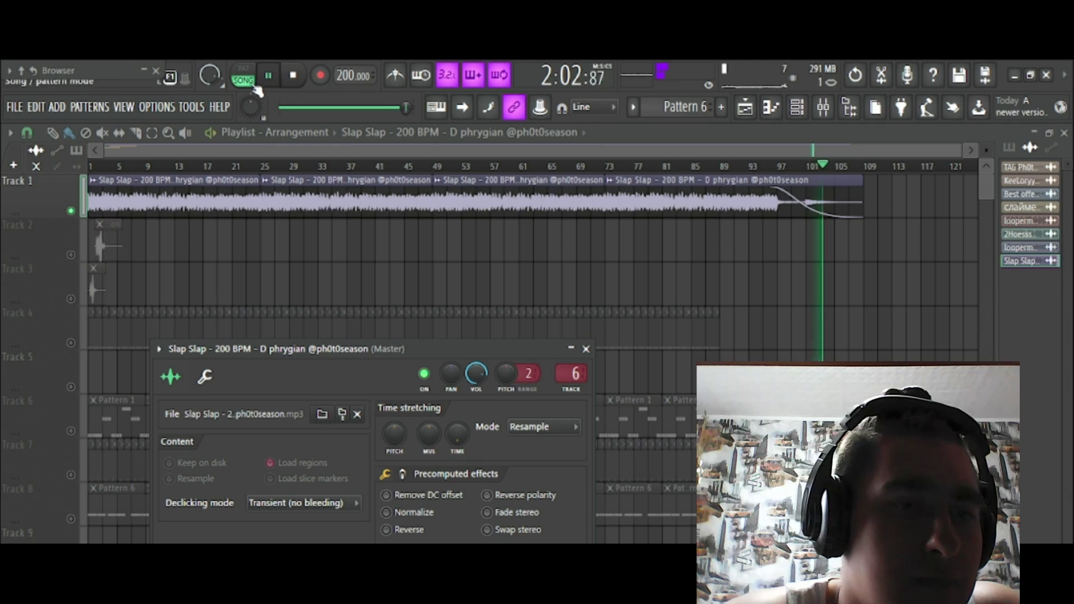
{"action": "left_click", "coordinate": [822, 112]}
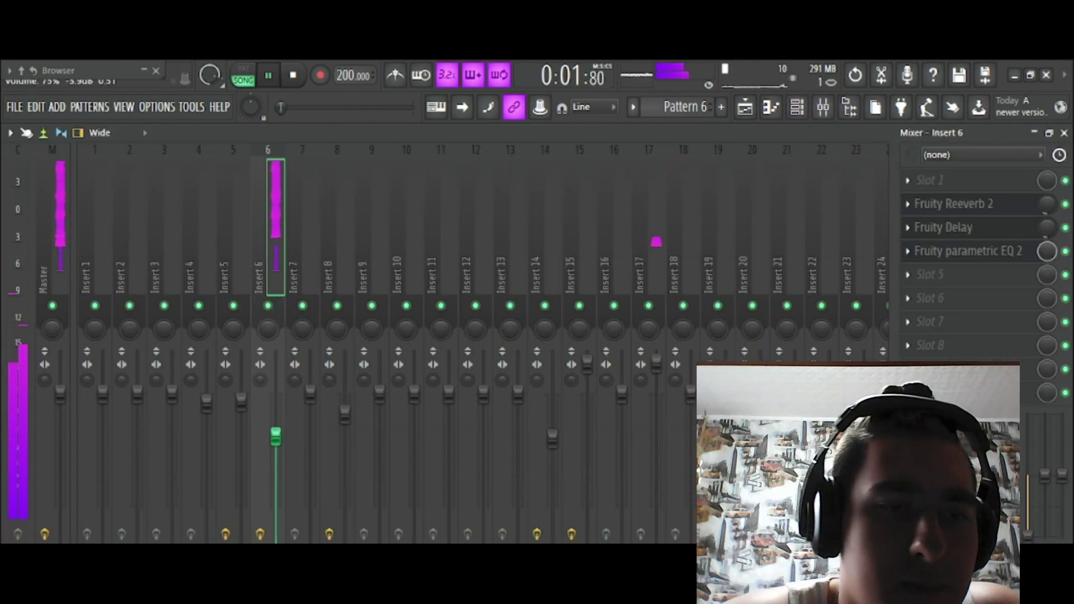
Return to the playlist arrangement and unmute Track 8 with the Pattern 6 clips
{"action": "key", "text": "F5"}
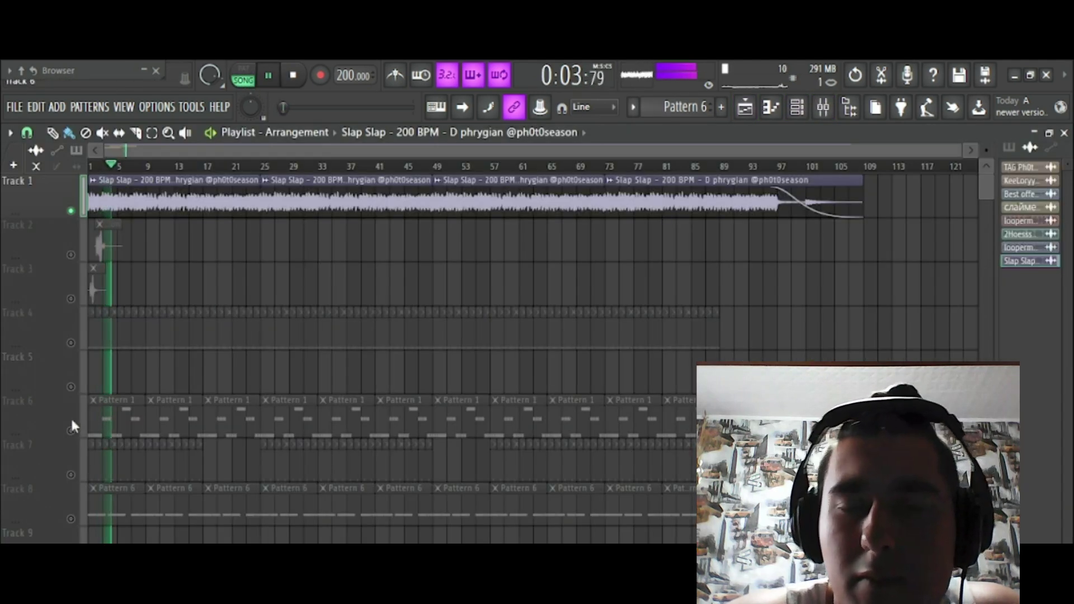
{"action": "left_click", "coordinate": [71, 519]}
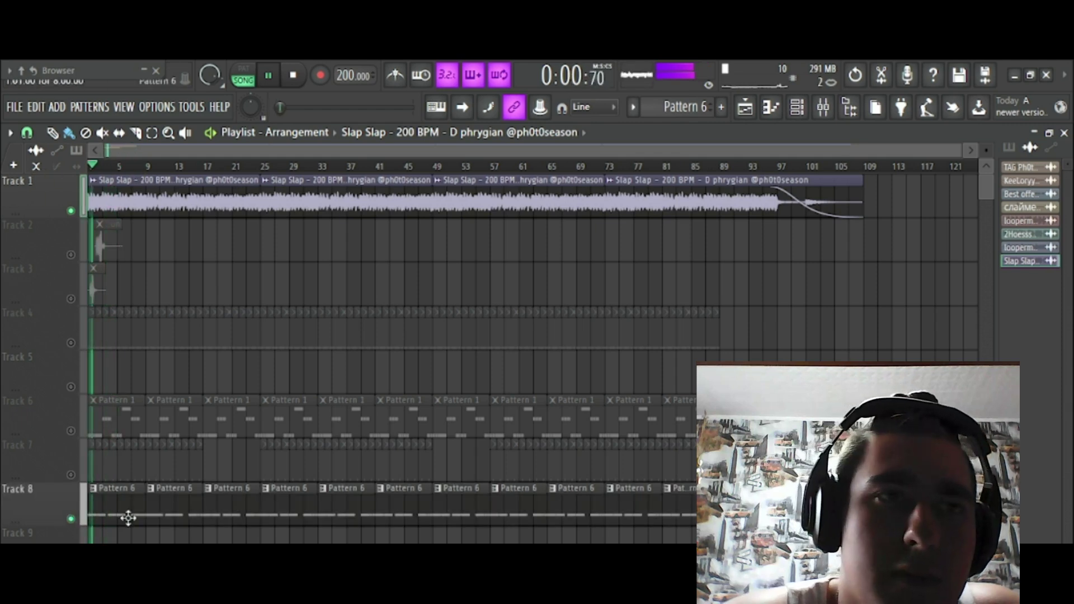
Rework the bell's E5 notes in Pattern 6, adding short notes mid bar 5 and at bar 6 and shifting the last short note earlier in bar 8
{"action": "double_click", "coordinate": [128, 519]}
{"action": "right_click", "coordinate": [443, 347]}
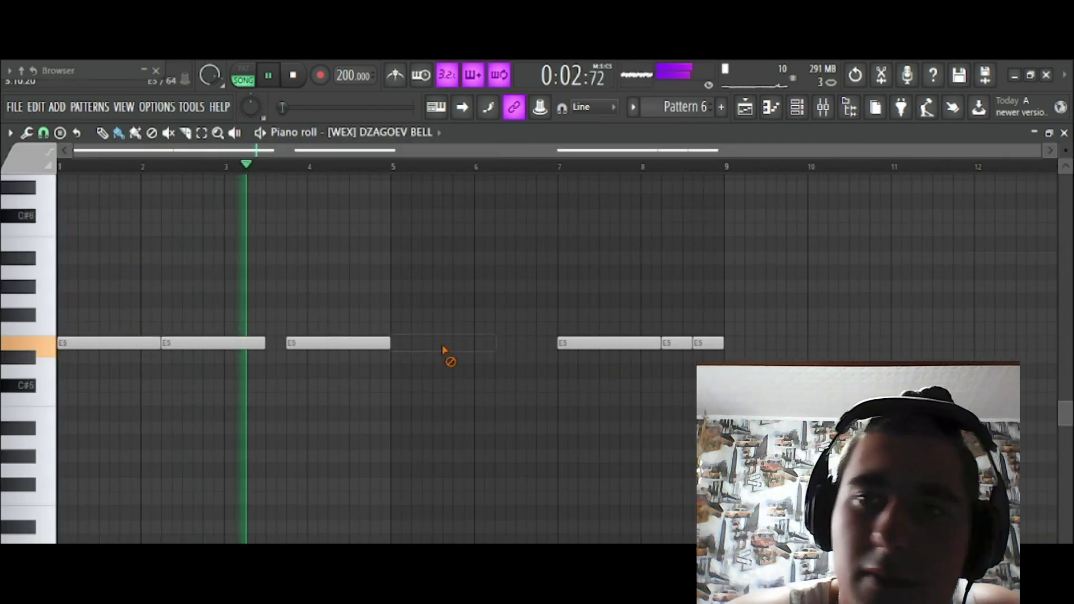
{"action": "right_click", "coordinate": [680, 343]}
{"action": "left_click", "coordinate": [434, 344]}
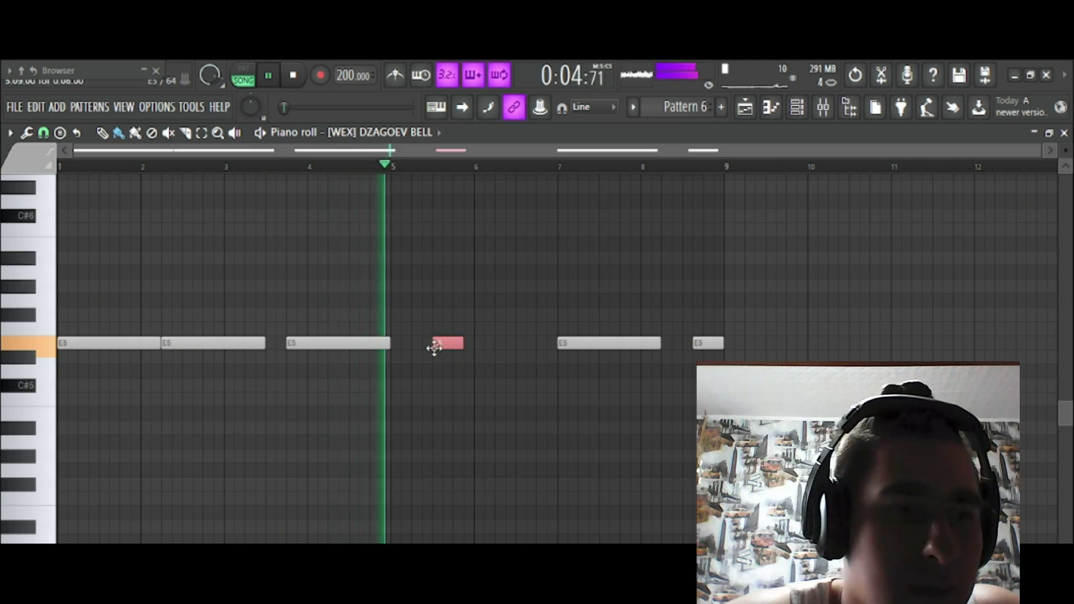
{"action": "left_click", "coordinate": [476, 345]}
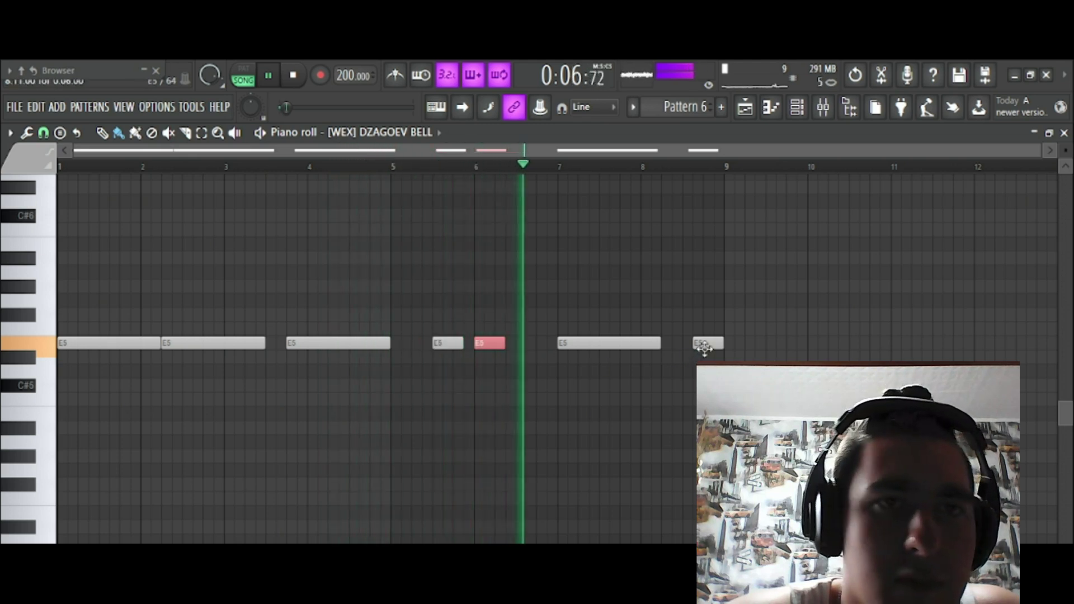
{"action": "right_click", "coordinate": [703, 346]}
{"action": "left_click", "coordinate": [668, 343]}
Raise the volume of mixer insert 17 above 118% and set insert 6 to about 92%
{"action": "left_click", "coordinate": [823, 107]}
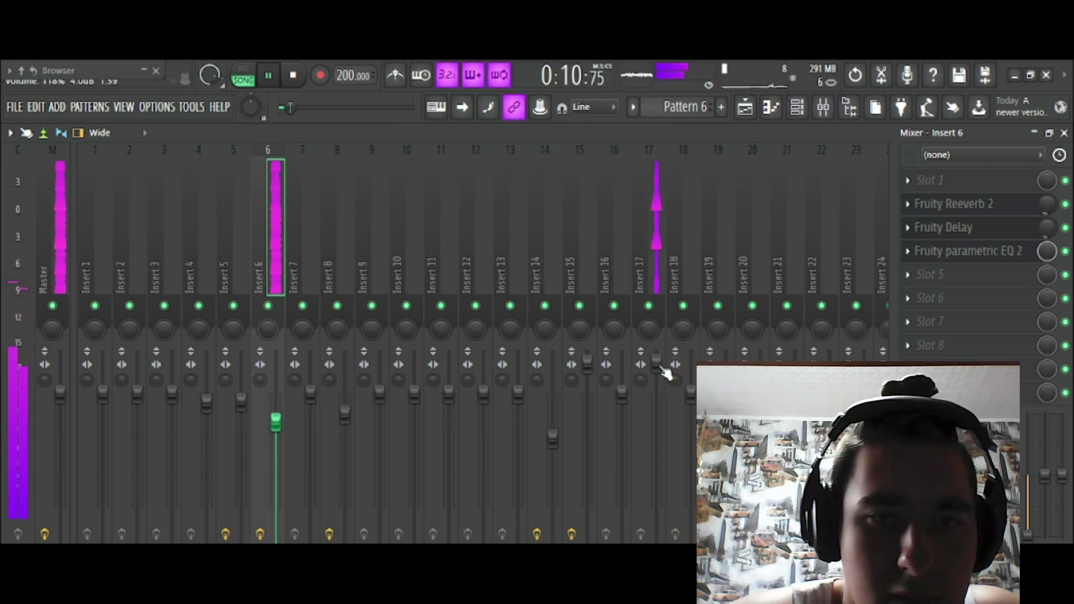
{"action": "left_click", "coordinate": [663, 369]}
{"action": "left_click_drag", "start_coordinate": [276, 422], "coordinate": [276, 397]}
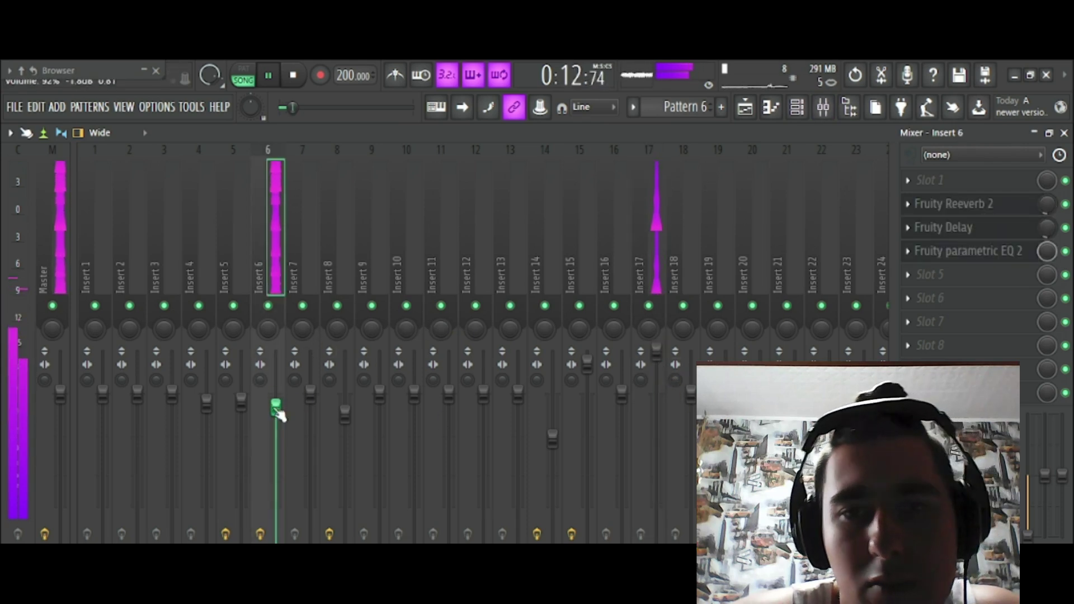
{"action": "left_click", "coordinate": [268, 75]}
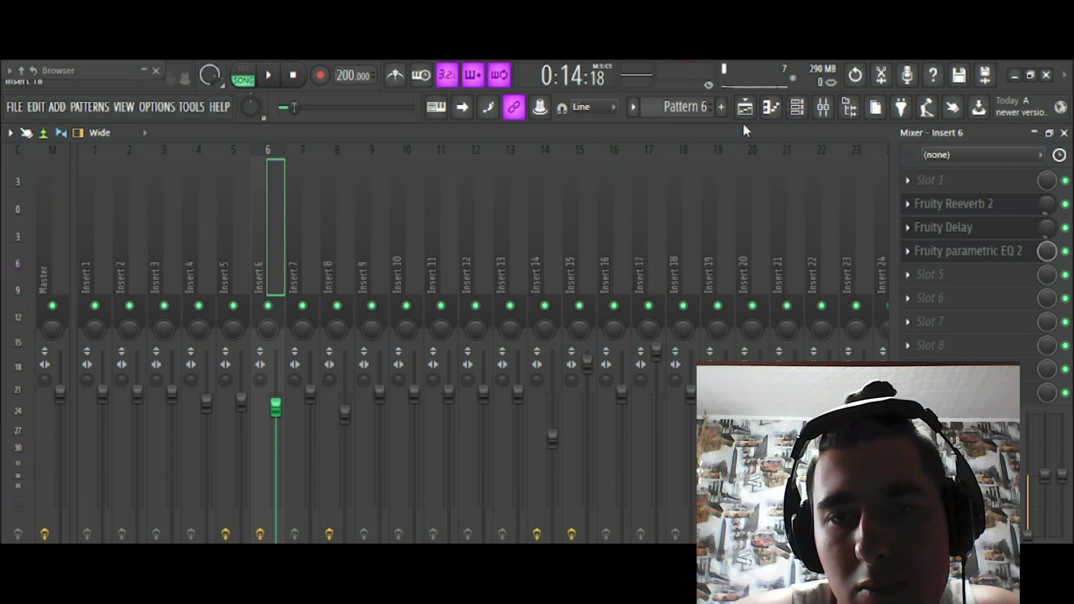
Replace the cut-off Pattern 6 clip at bar 81 on Track 8, and extend the Pattern 3 clips on unmuted Track 4 to bar 97
{"action": "key", "text": "F5"}
{"action": "left_click", "coordinate": [270, 77]}
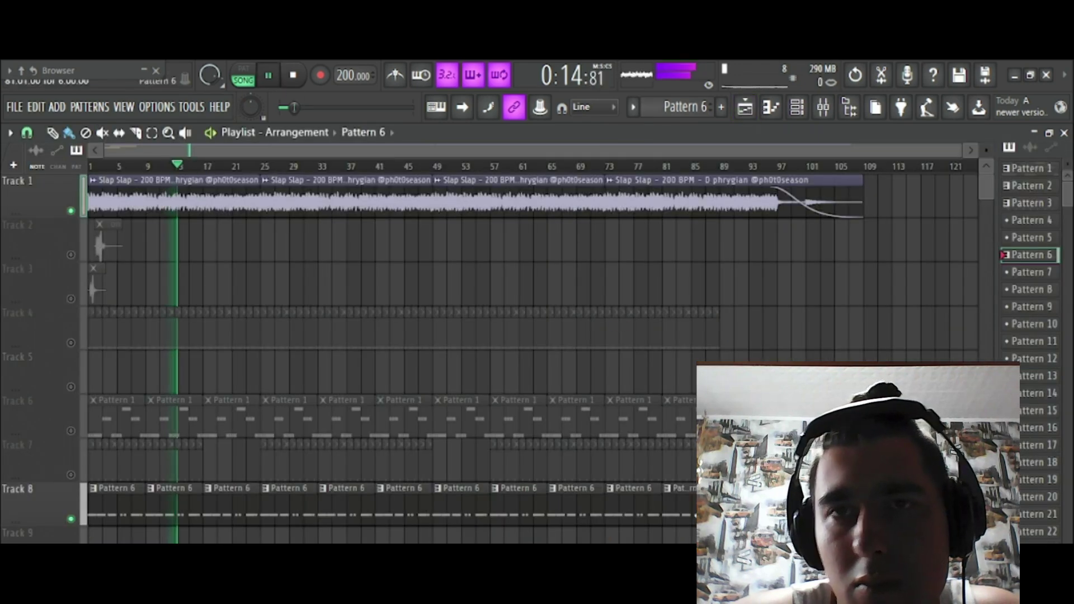
{"action": "right_click", "coordinate": [678, 500]}
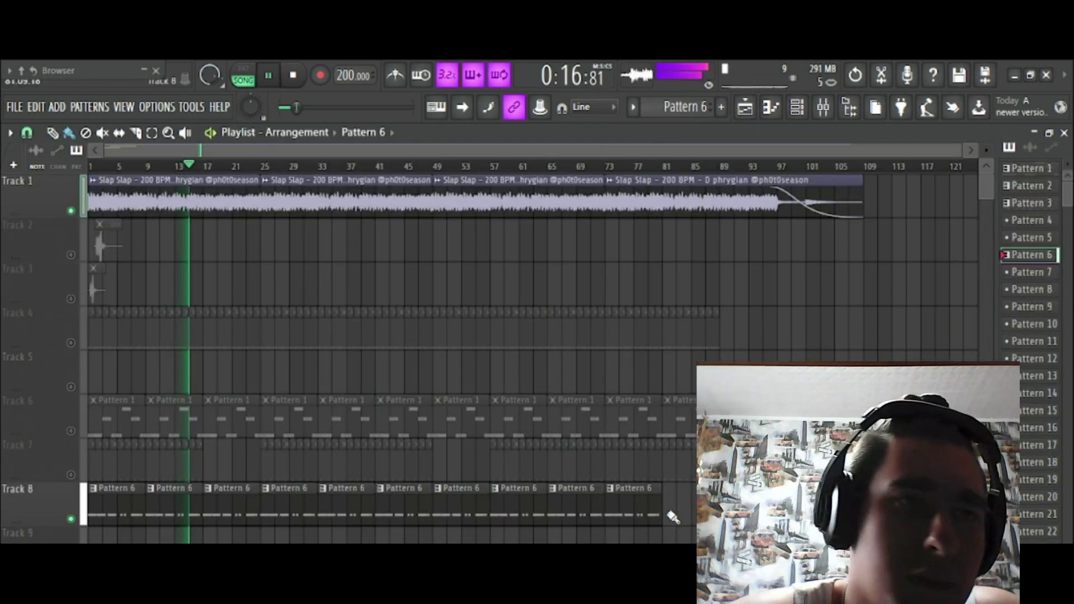
{"action": "left_click", "coordinate": [71, 343]}
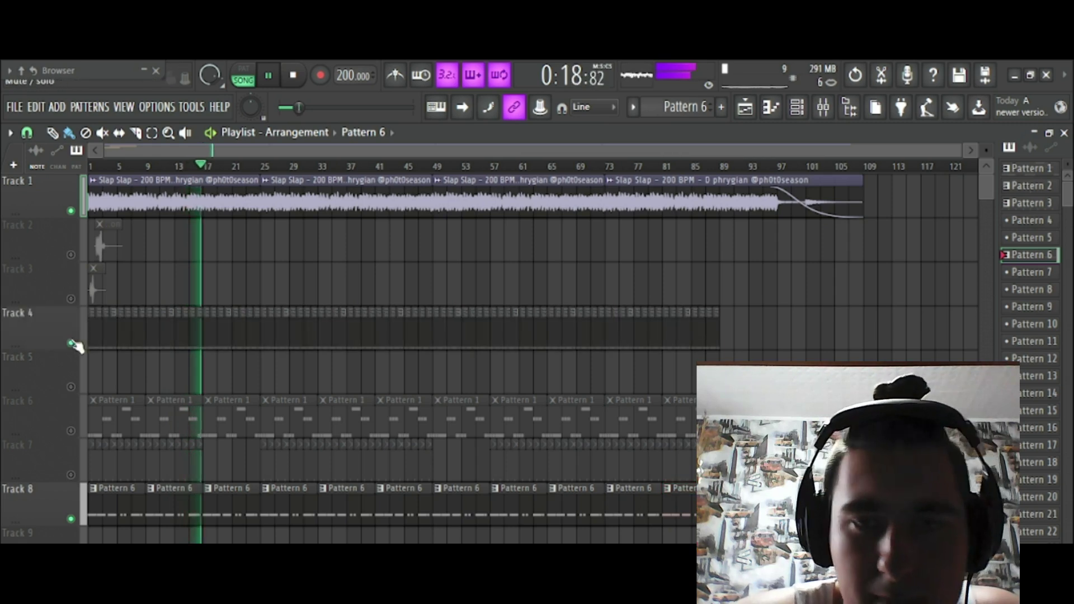
{"action": "left_click_drag", "start_coordinate": [731, 340], "coordinate": [777, 342]}
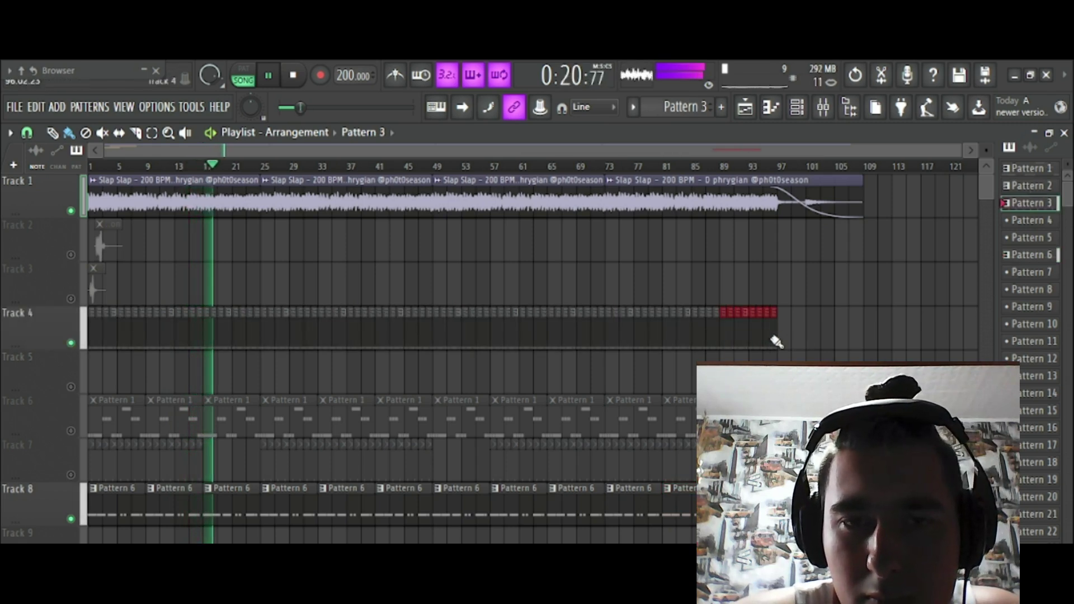
Replace the [WEX] GANK HAT sample in the channel rack with the [WEX] Dobro Pozhalovat HAT from the sample library
{"action": "left_click", "coordinate": [823, 107]}
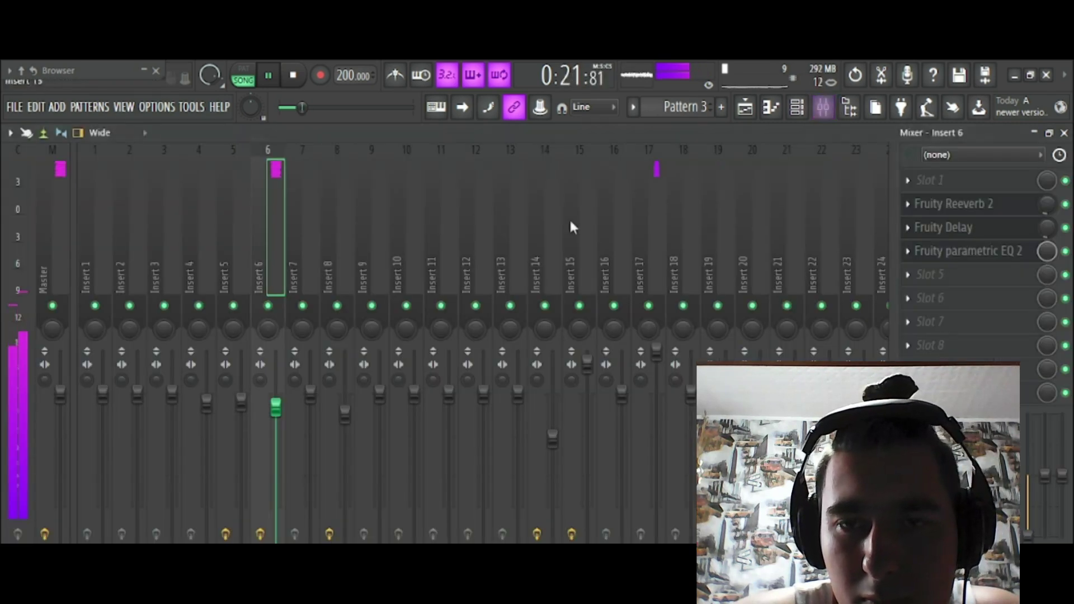
{"action": "left_click", "coordinate": [799, 110]}
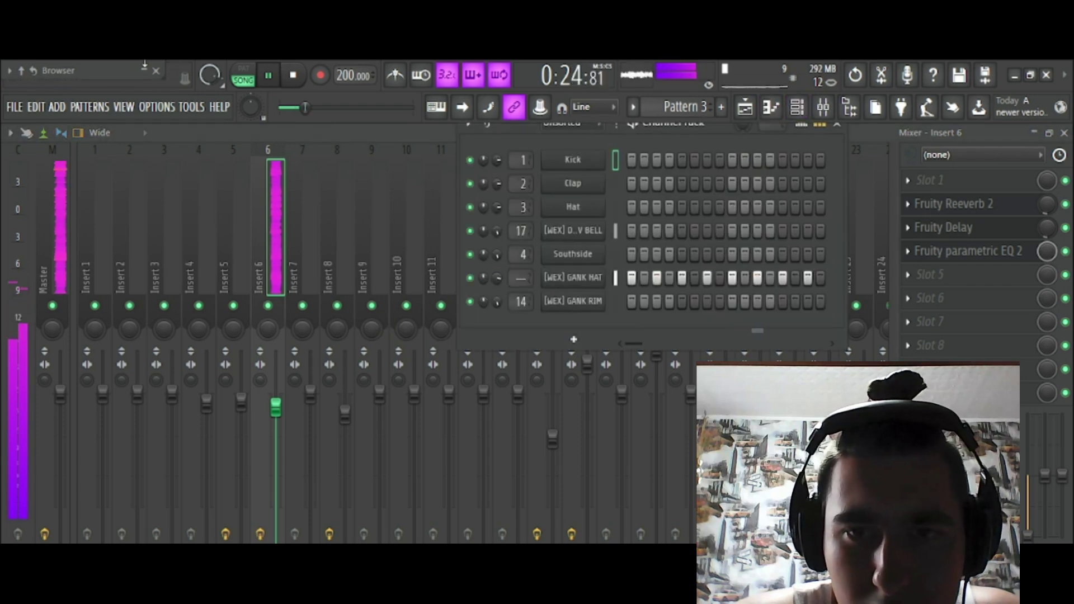
{"action": "left_click", "coordinate": [144, 68]}
{"action": "scroll", "coordinate": [158, 148], "scroll_direction": "up", "scroll_amount": 4}
{"action": "left_click", "coordinate": [115, 330]}
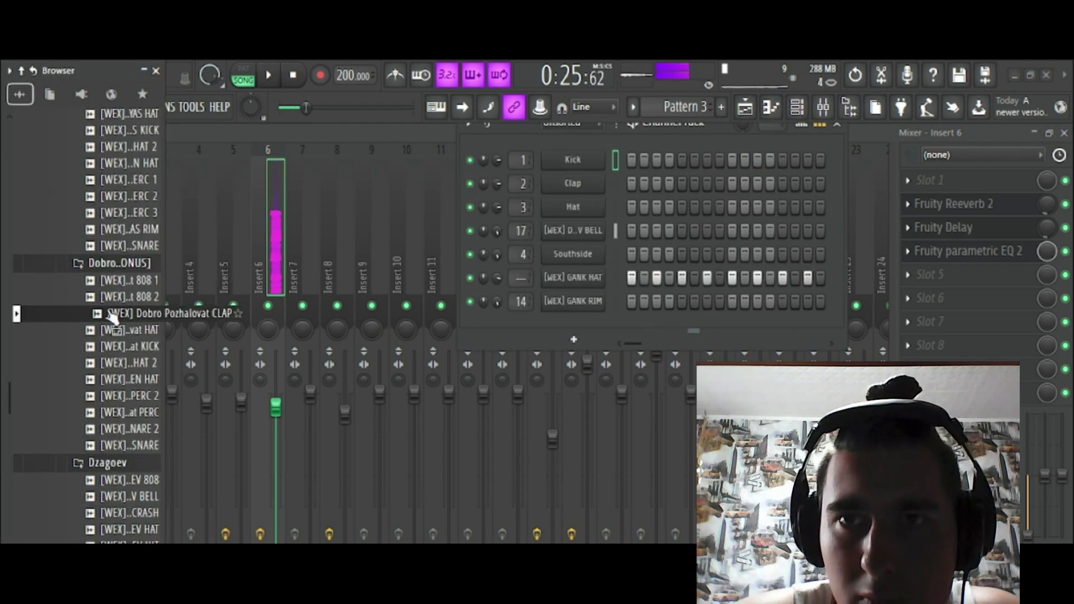
{"action": "left_click_drag", "start_coordinate": [109, 332], "coordinate": [572, 277]}
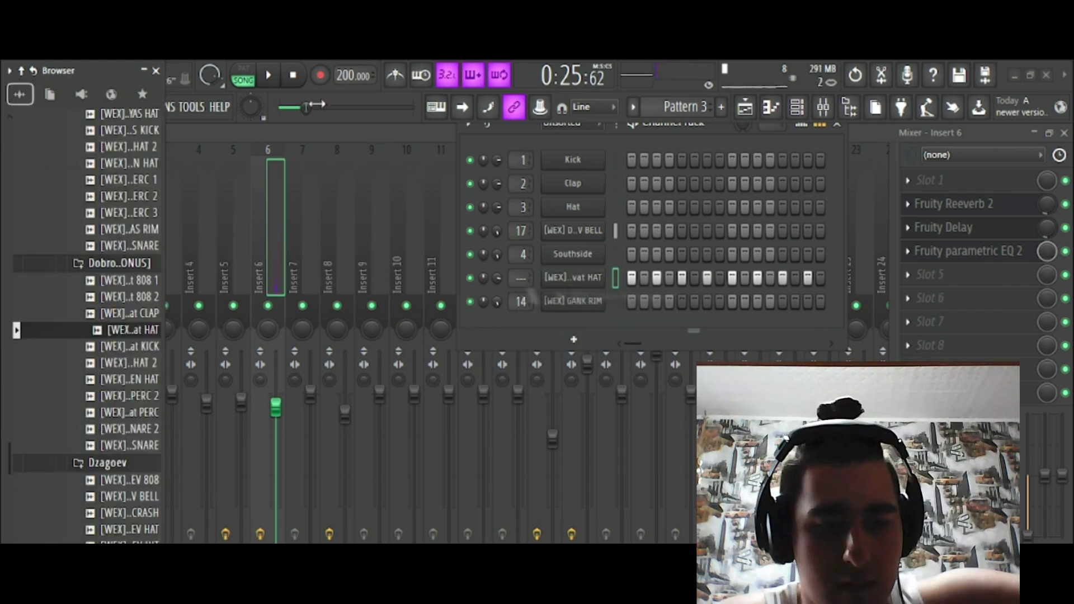
Try extra steps in the hat row of Pattern 3 while auditioning the new hat sample
{"action": "left_click", "coordinate": [695, 277]}
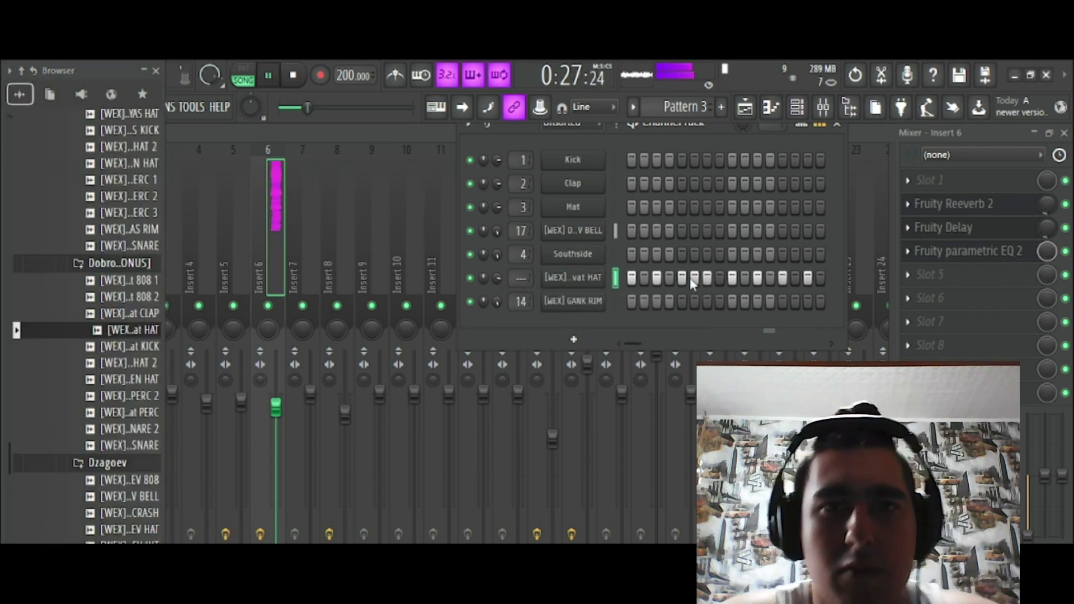
{"action": "left_click", "coordinate": [720, 278]}
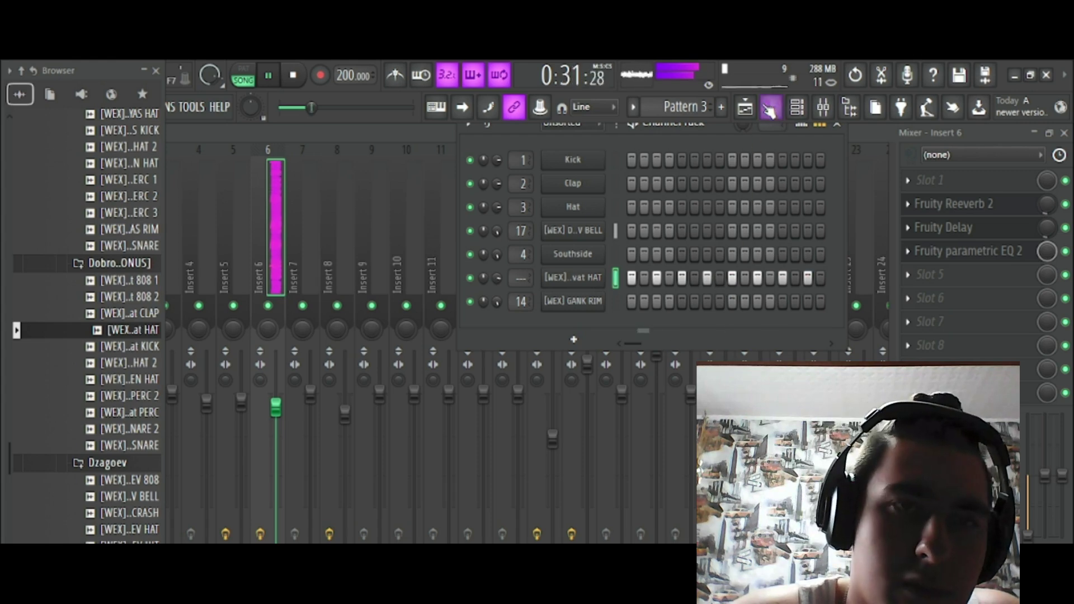
{"action": "key", "text": "F7"}
{"action": "key", "text": "F5"}
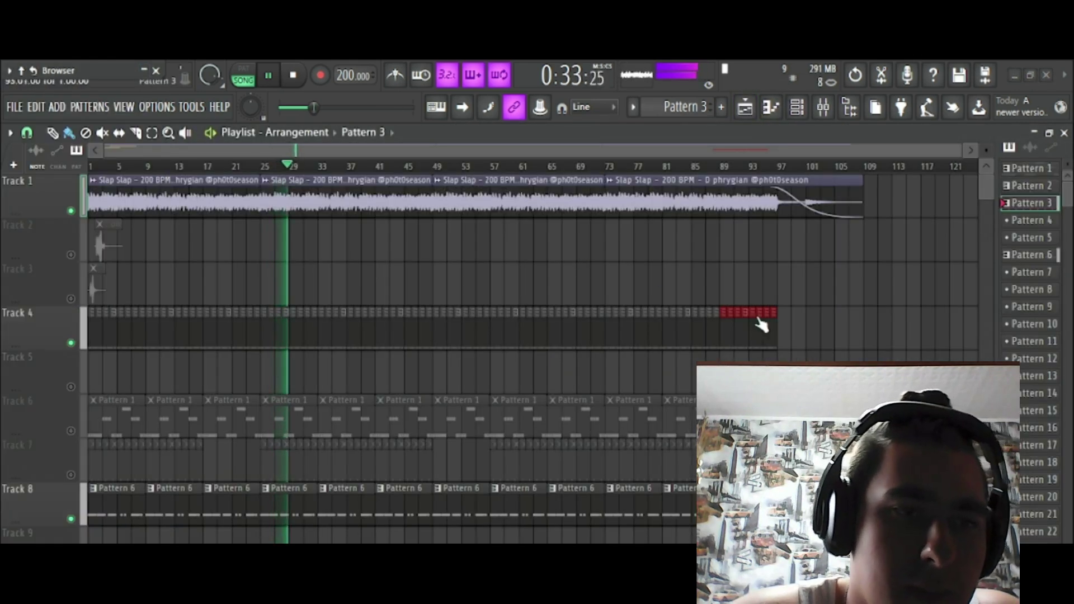
Enlarge the height of Track 5, which holds the looperman add808s drum loop
{"action": "left_click", "coordinate": [772, 288]}
{"action": "left_click", "coordinate": [764, 164]}
{"action": "scroll", "coordinate": [786, 167], "scroll_direction": "up", "scroll_amount": 3}
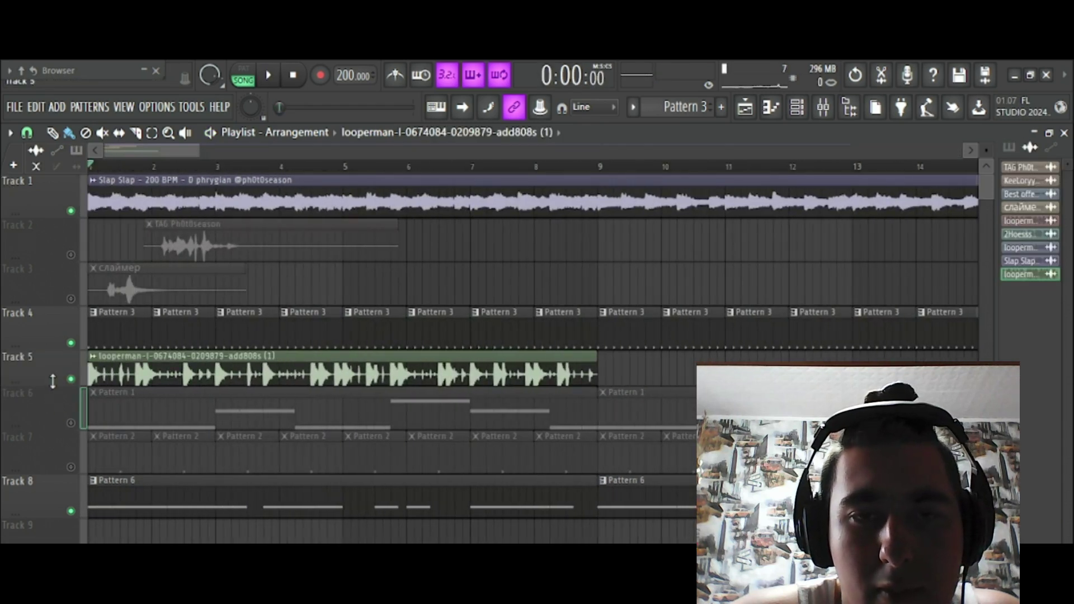
{"action": "left_click_drag", "start_coordinate": [53, 381], "coordinate": [58, 407]}
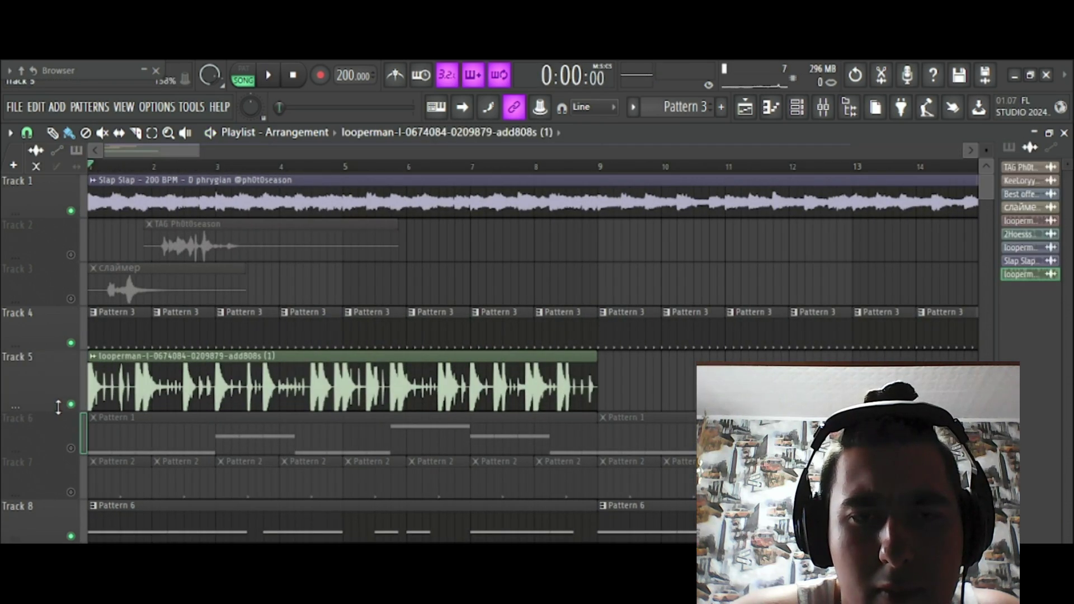
Adjust the time stretching of the looperman add808s clip and audition it with the arrangement
{"action": "double_click", "coordinate": [403, 386]}
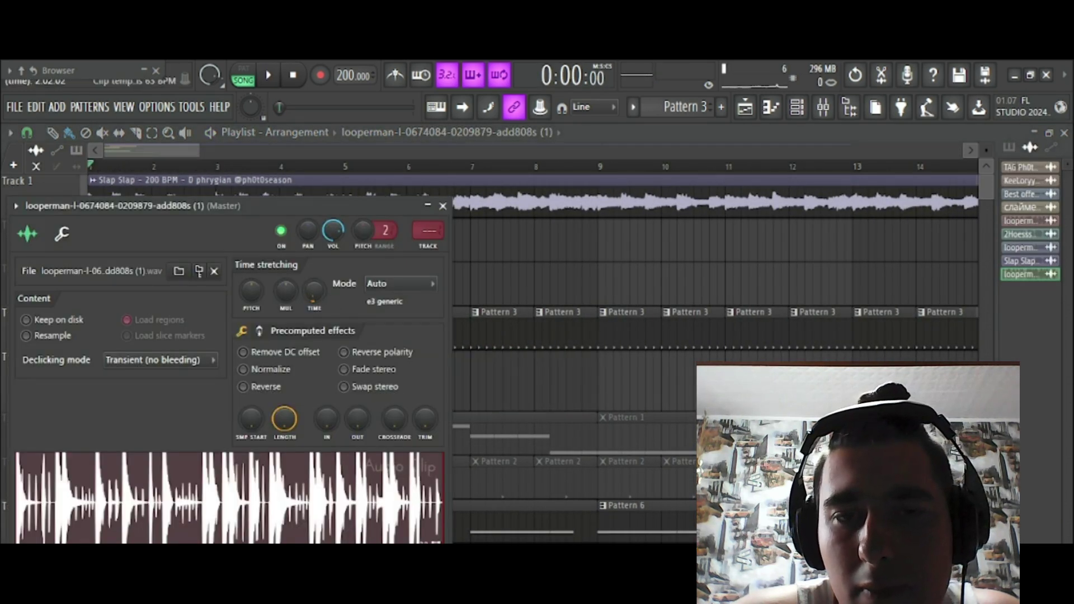
{"action": "left_click_drag", "start_coordinate": [327, 288], "coordinate": [326, 272]}
{"action": "left_click", "coordinate": [273, 79]}
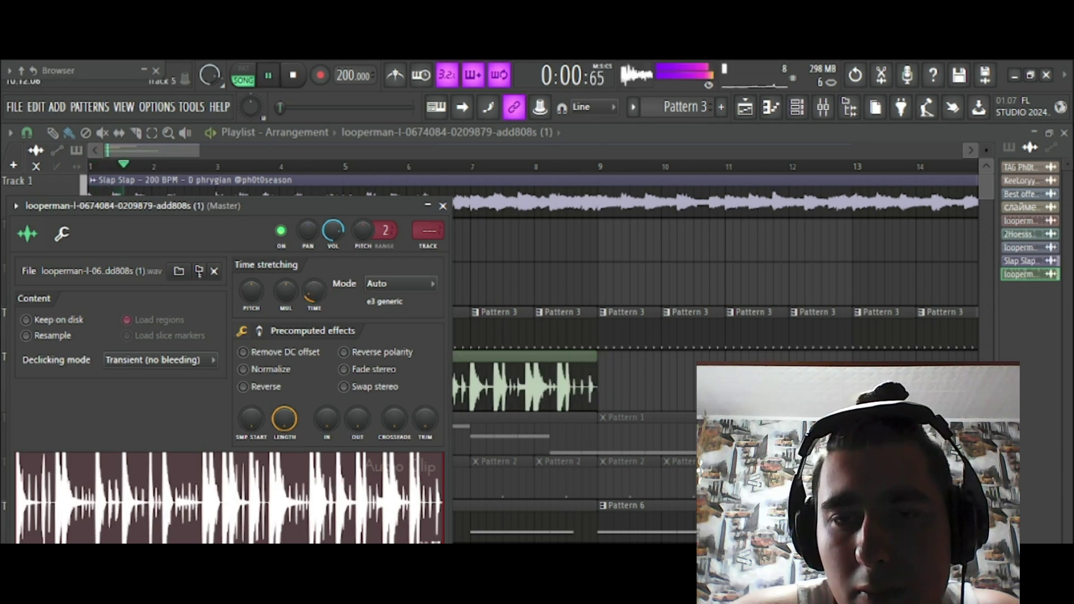
{"action": "key", "text": "Escape"}
Trim the add808s clip on Track 5 to four bars and repeat it up to bar 17
{"action": "mouse_move", "coordinate": [594, 361]}
{"action": "left_mouse_down"}
{"action": "mouse_move", "coordinate": [332, 362]}
{"action": "mouse_move", "coordinate": [342, 361]}
{"action": "left_mouse_up"}
{"action": "left_click", "coordinate": [356, 398]}
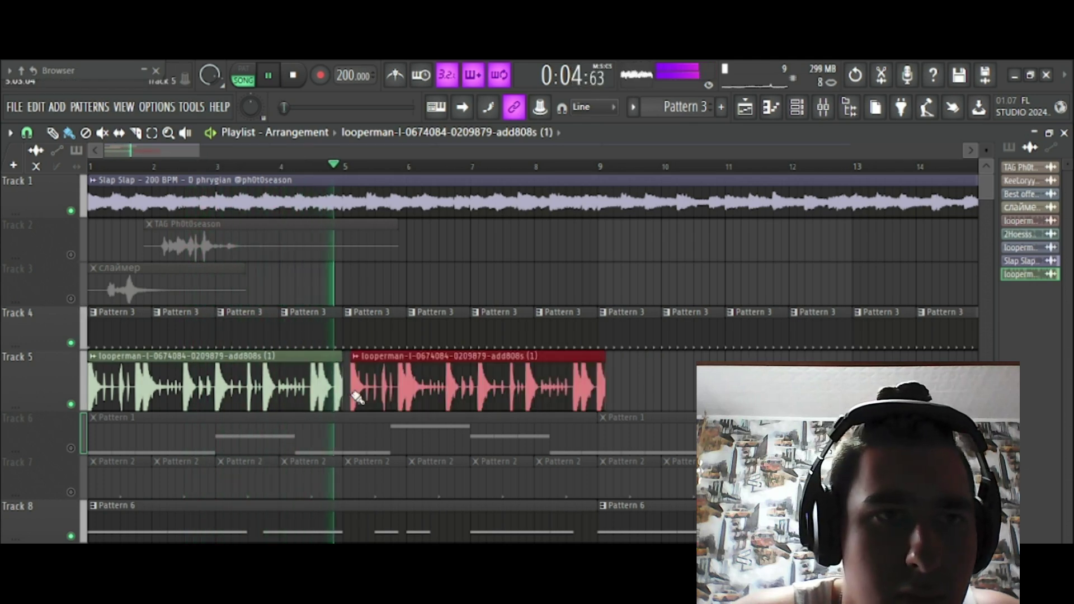
{"action": "key", "text": "ctrl+b"}
{"action": "scroll", "coordinate": [377, 176], "scroll_direction": "down", "scroll_amount": 5}
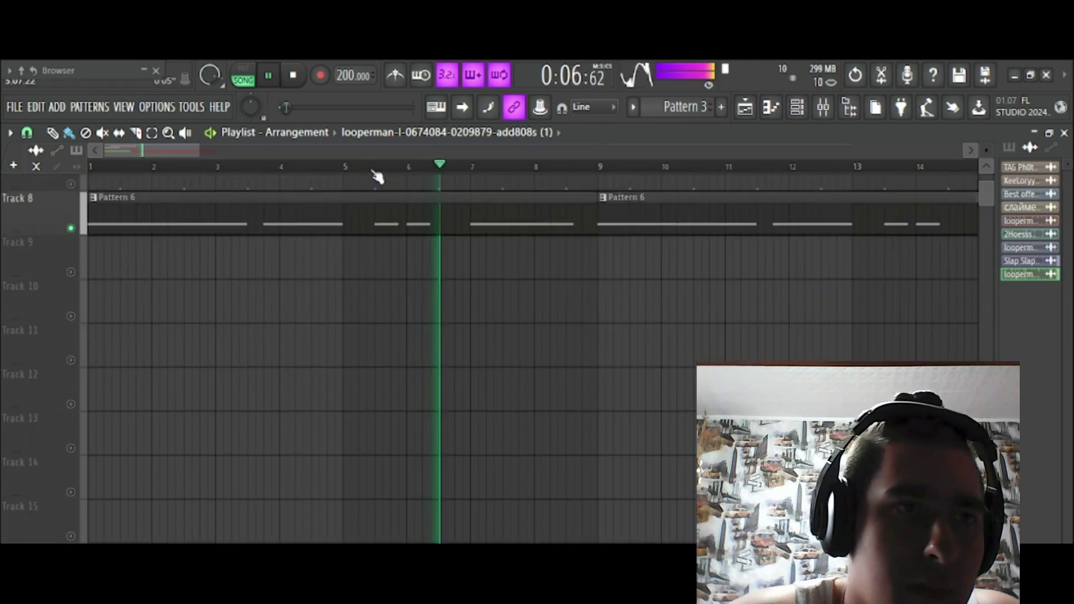
{"action": "scroll", "coordinate": [407, 295], "scroll_direction": "down", "scroll_amount": 2}
{"action": "scroll", "coordinate": [408, 295], "scroll_direction": "up", "scroll_amount": 5}
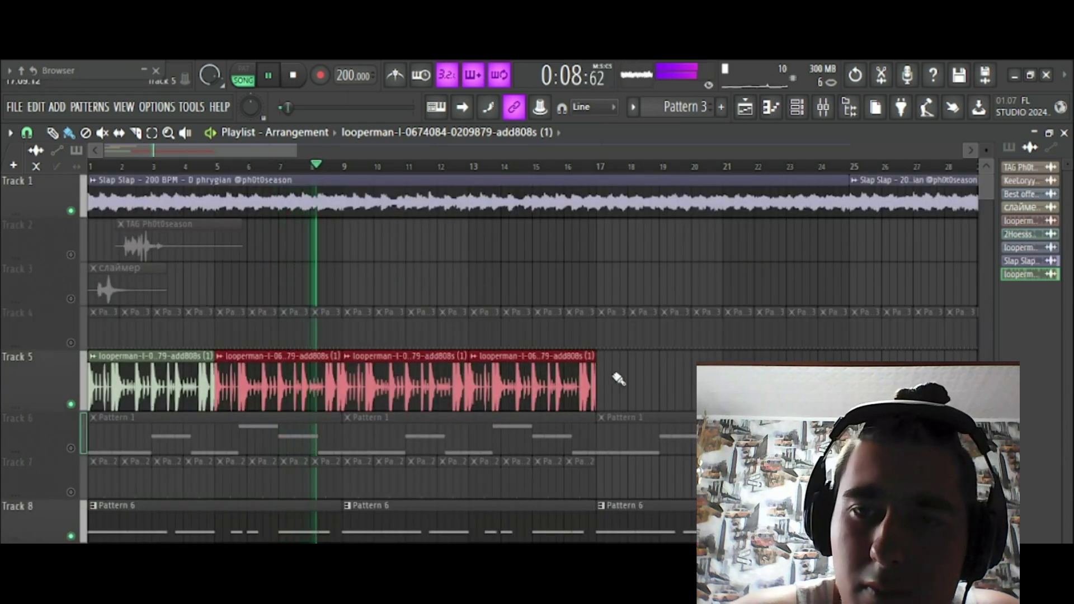
Continue the four-bar add808s copies along Track 5 and remove the excess so the run ends at bar 97
{"action": "scroll", "coordinate": [618, 379], "scroll_direction": "down", "scroll_amount": 4}
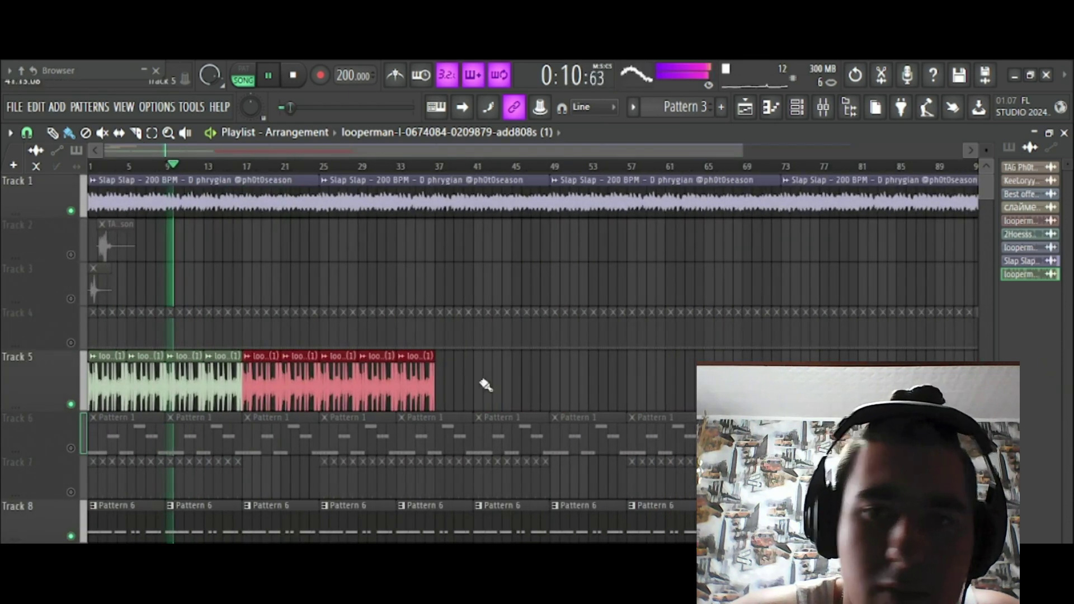
{"action": "key", "text": "ctrl+b"}
{"action": "key", "text": "ctrl+b"}
{"action": "key", "text": "ctrl+b"}
{"action": "scroll", "coordinate": [595, 175], "scroll_direction": "down", "scroll_amount": 2}
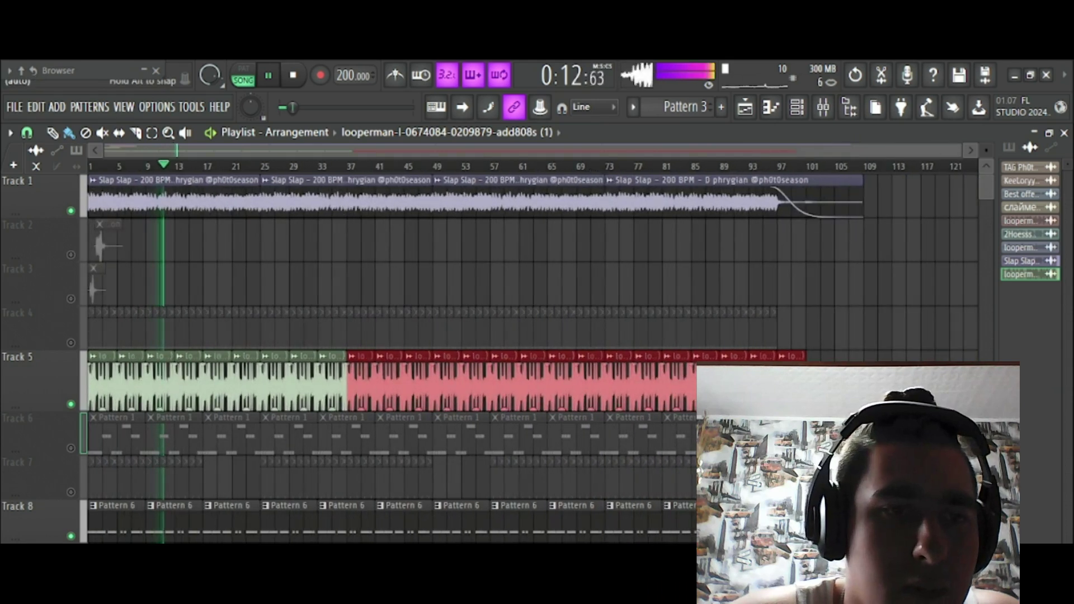
{"action": "left_click", "coordinate": [812, 307]}
{"action": "right_click", "coordinate": [791, 357]}
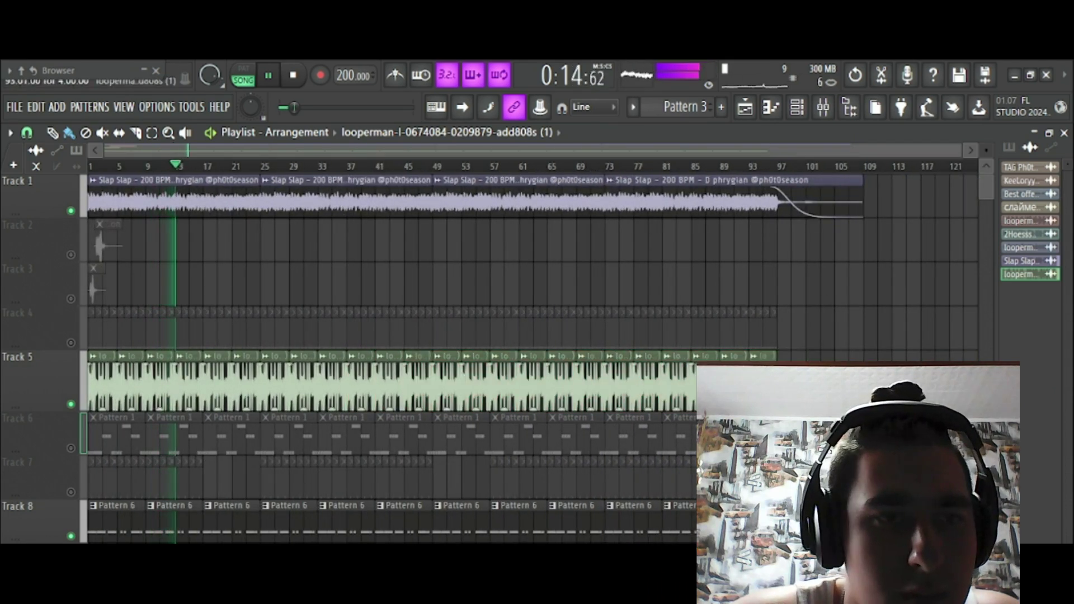
Route the add808s loop to mixer insert 7 and balance it there with reduced lows, boosted highs and about 94% volume
{"action": "double_click", "coordinate": [536, 355]}
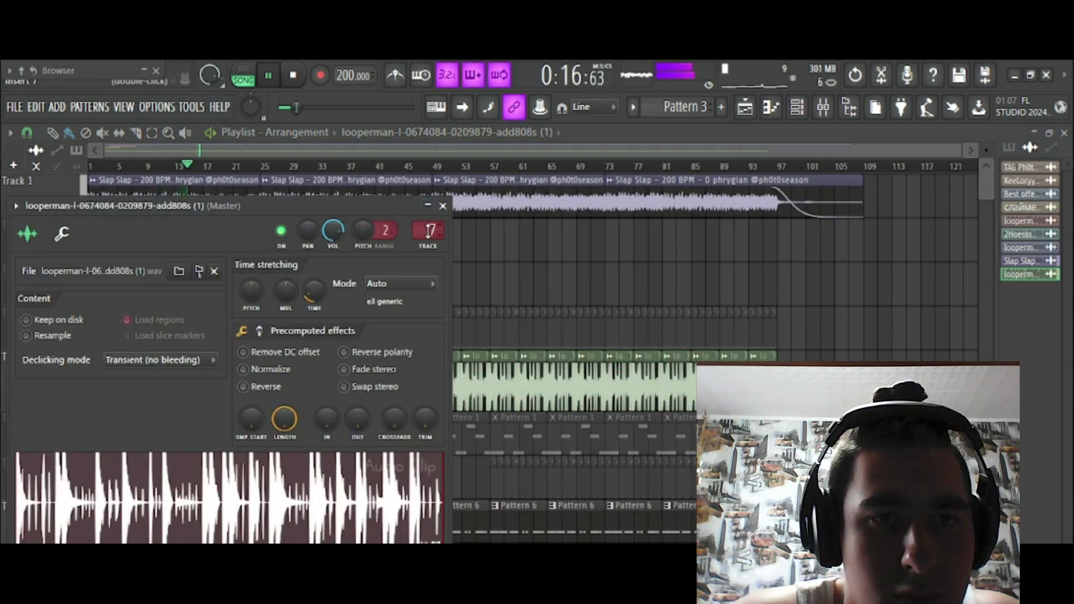
{"action": "key", "text": "F9"}
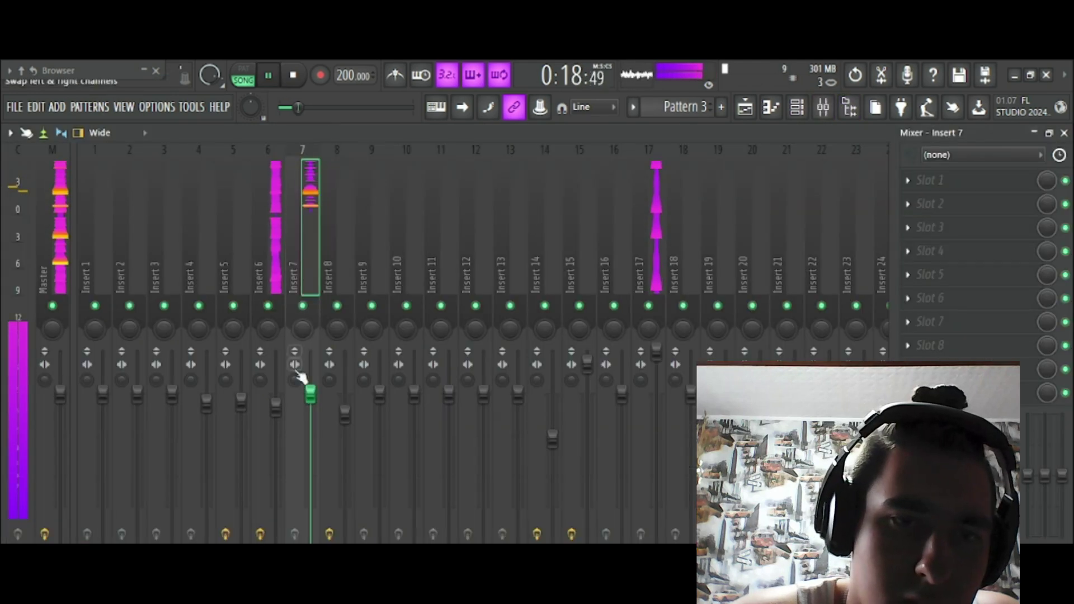
{"action": "left_click_drag", "start_coordinate": [1028, 476], "coordinate": [1061, 459]}
{"action": "left_click_drag", "start_coordinate": [310, 394], "coordinate": [311, 413]}
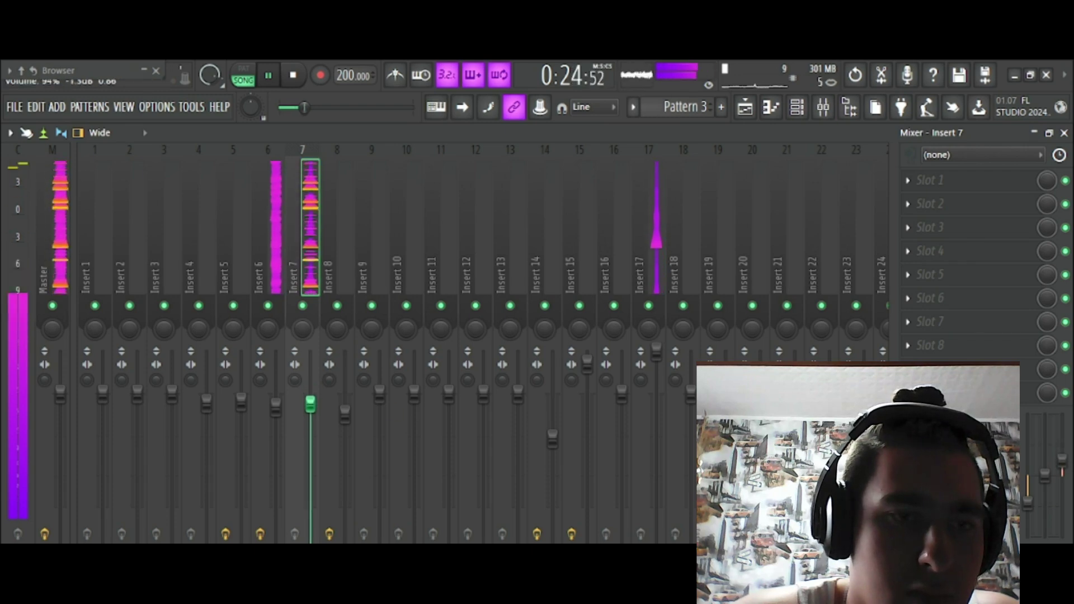
Solo Track 5 and unmute Track 6 in the playlist to audition the drum loop with Pattern 1 from the start
{"action": "left_click", "coordinate": [744, 107]}
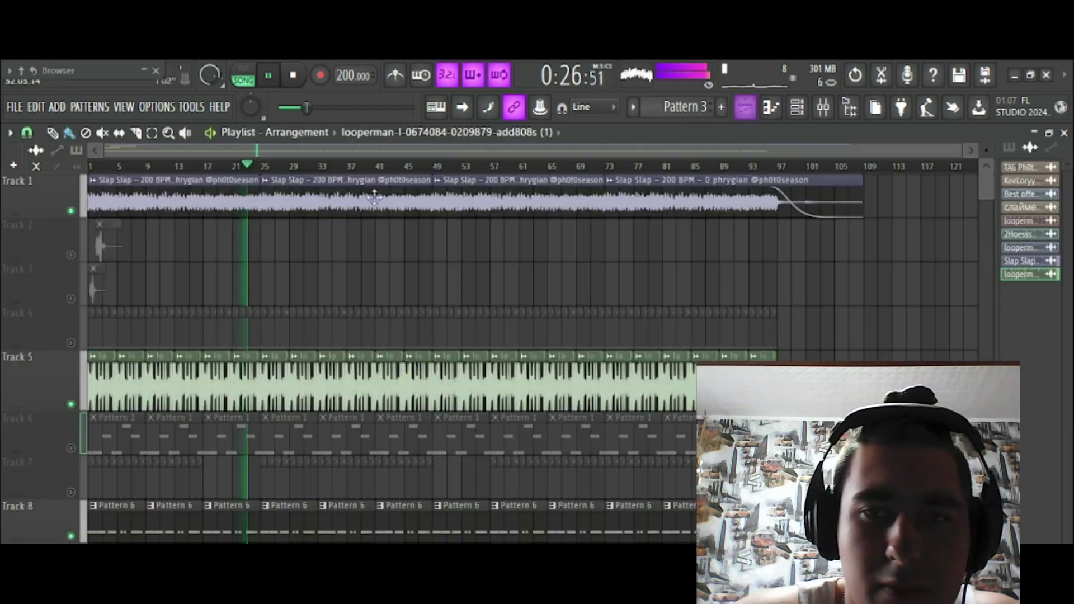
{"action": "right_click", "coordinate": [71, 403]}
{"action": "left_click", "coordinate": [71, 448]}
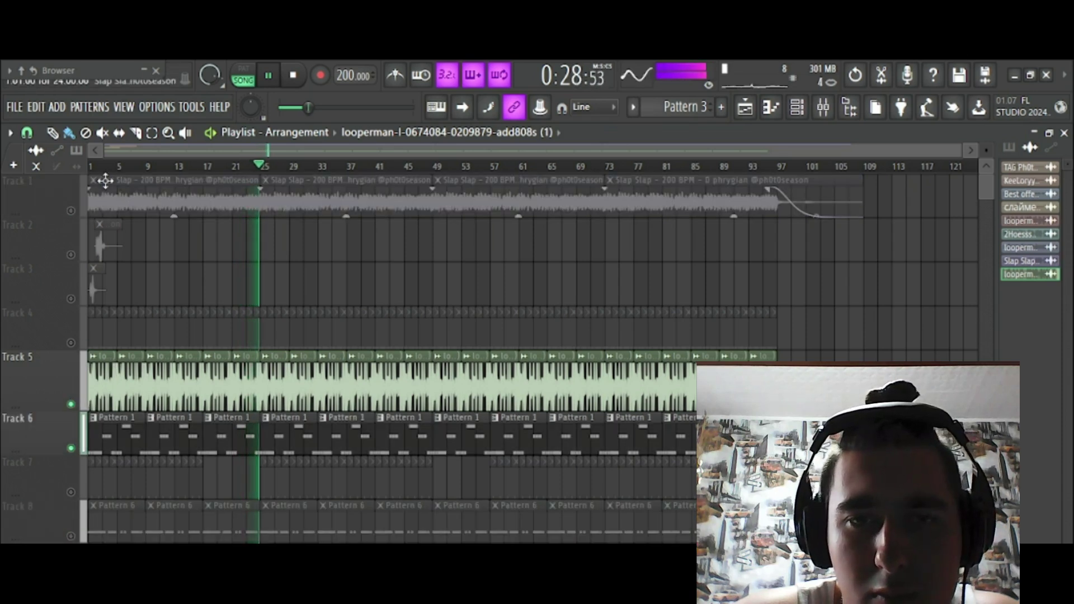
{"action": "key", "text": "space"}
{"action": "key", "text": "space"}
Delete all the Southside notes in Pattern 1 except the first short D5 at bar 1
{"action": "double_click", "coordinate": [106, 426]}
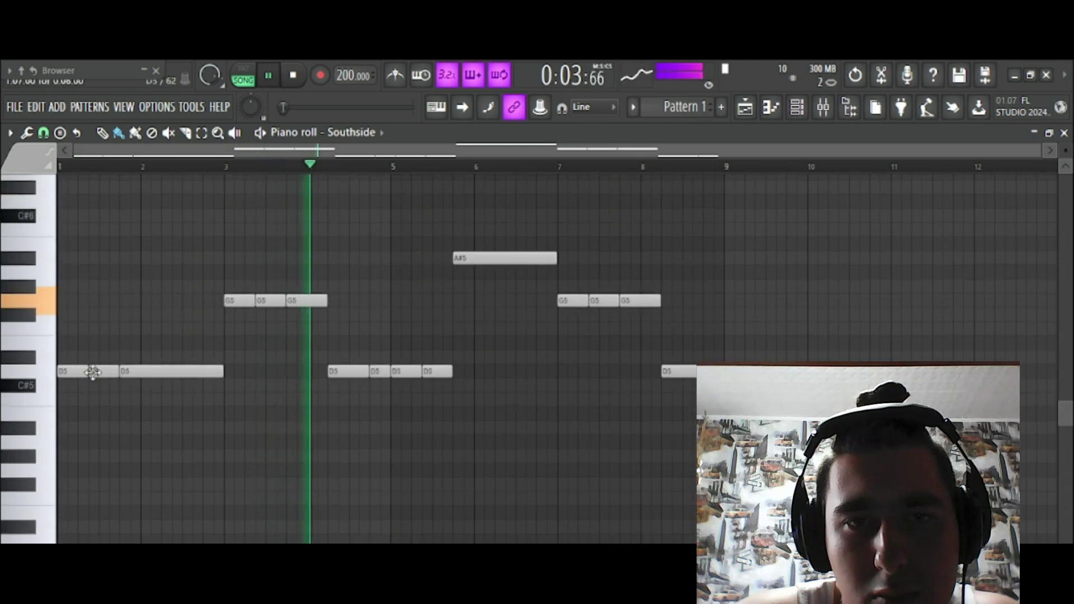
{"action": "right_click", "coordinate": [151, 374]}
{"action": "right_click", "coordinate": [239, 301]}
{"action": "right_click", "coordinate": [307, 300]}
{"action": "right_click", "coordinate": [343, 371]}
{"action": "right_click", "coordinate": [379, 371]}
{"action": "right_click", "coordinate": [406, 371]}
{"action": "right_click", "coordinate": [437, 372]}
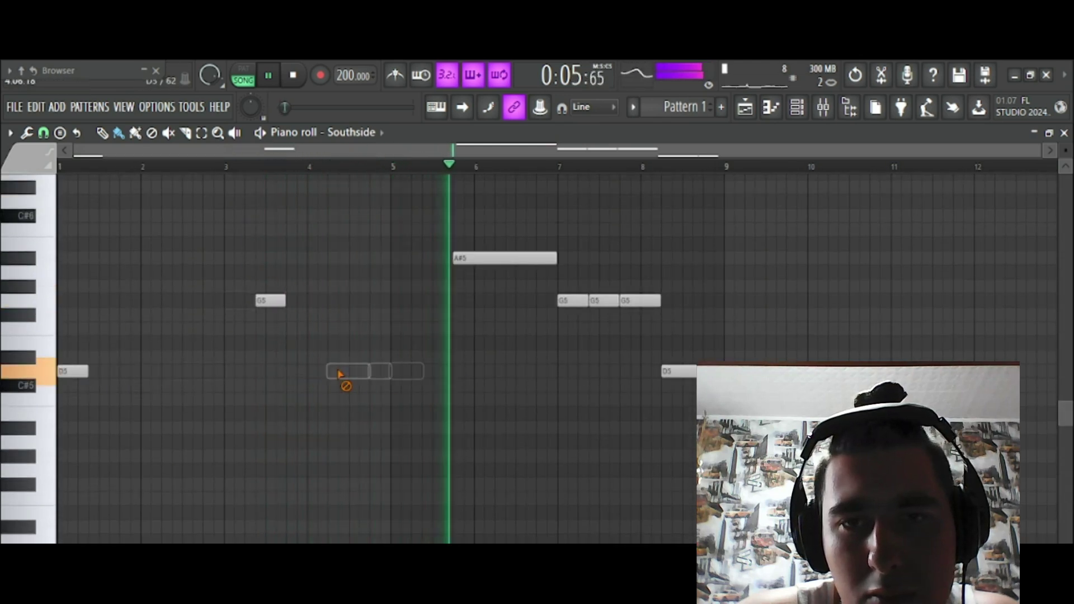
{"action": "right_click", "coordinate": [271, 301]}
{"action": "right_click", "coordinate": [551, 258]}
{"action": "right_click", "coordinate": [572, 301]}
{"action": "right_click", "coordinate": [603, 300]}
{"action": "right_click", "coordinate": [640, 300]}
{"action": "right_click", "coordinate": [678, 372]}
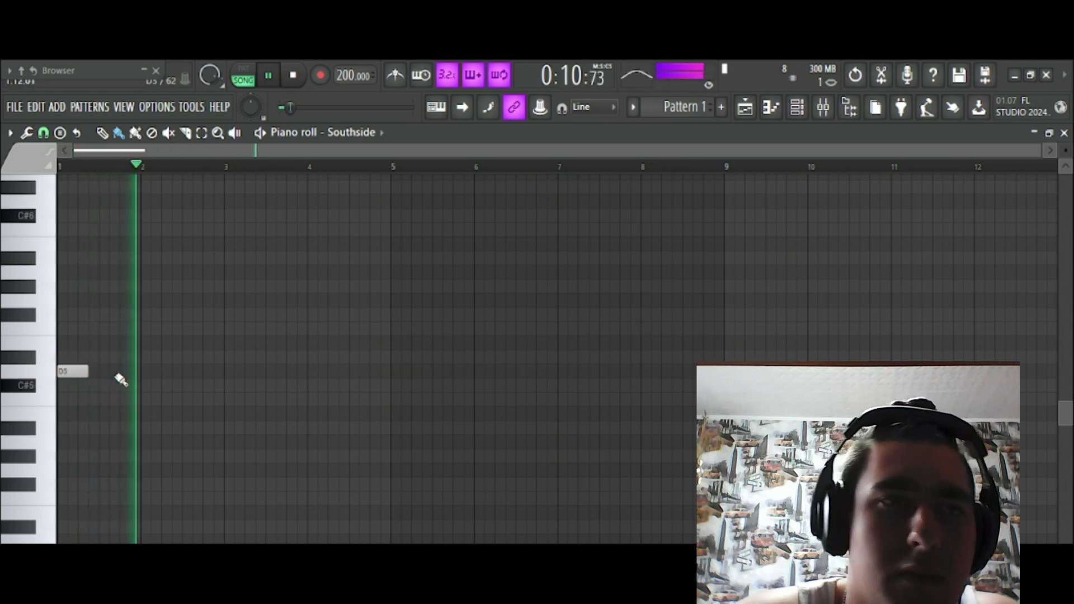
Add short D5 notes to Pattern 1 at the end of bar 1, mid bar 2 and the start of bar 3, following the drum loop's hits
{"action": "left_click", "coordinate": [124, 371]}
{"action": "left_click_drag", "start_coordinate": [152, 368], "coordinate": [129, 371]}
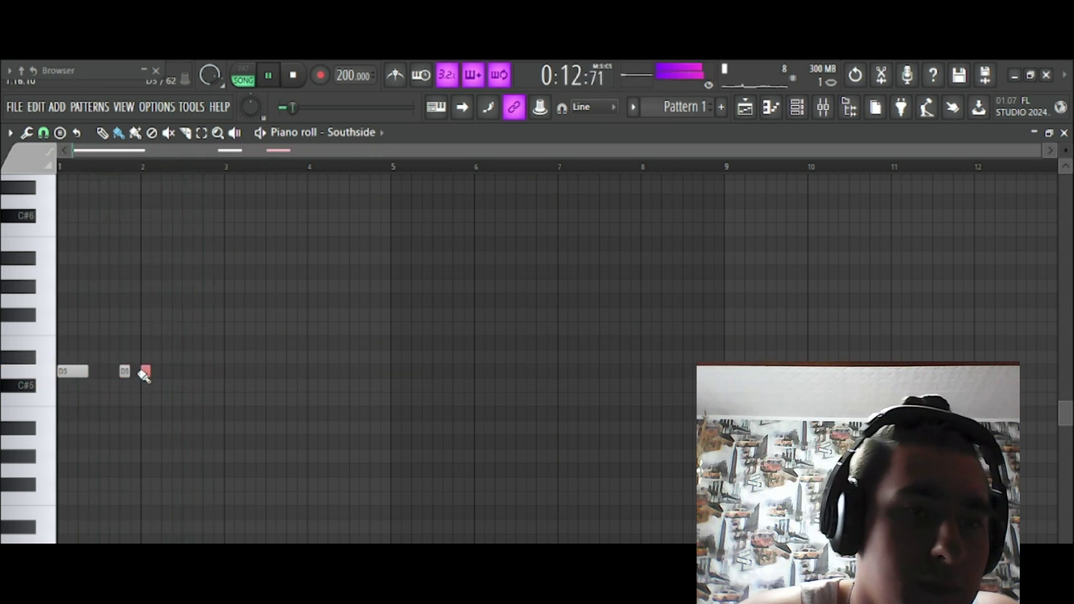
{"action": "left_click", "coordinate": [746, 108]}
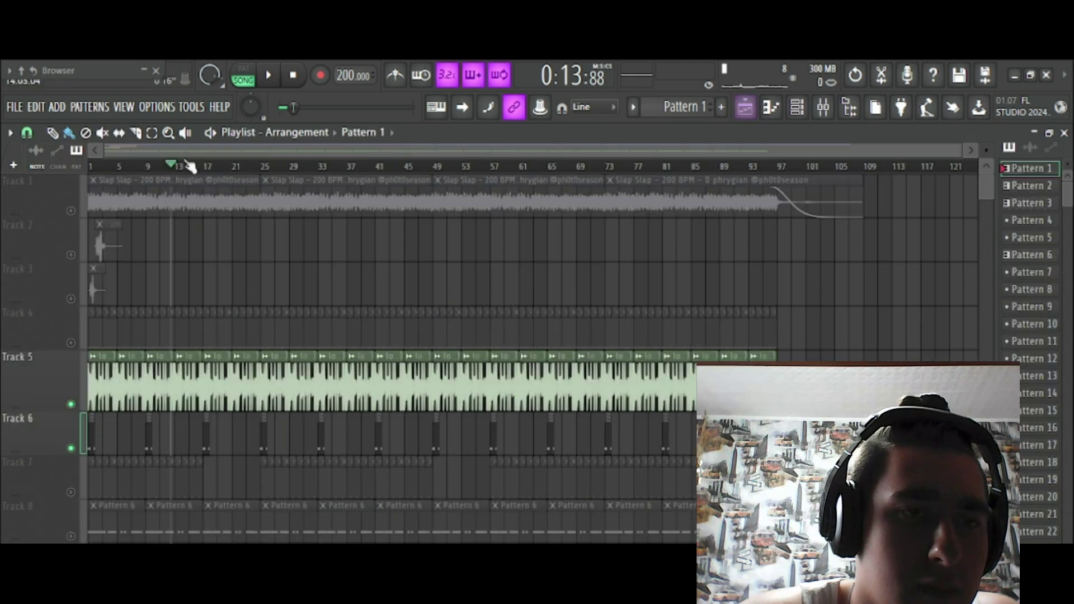
{"action": "scroll", "coordinate": [98, 180], "scroll_direction": "up", "scroll_amount": 5}
{"action": "key", "text": "space"}
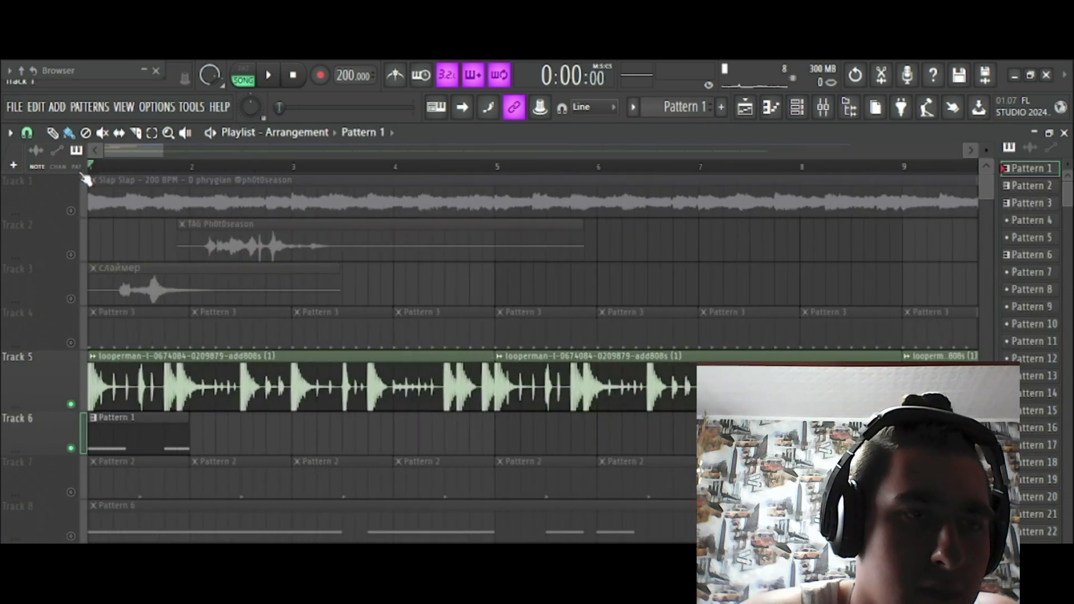
{"action": "key", "text": "space"}
{"action": "left_click", "coordinate": [770, 107]}
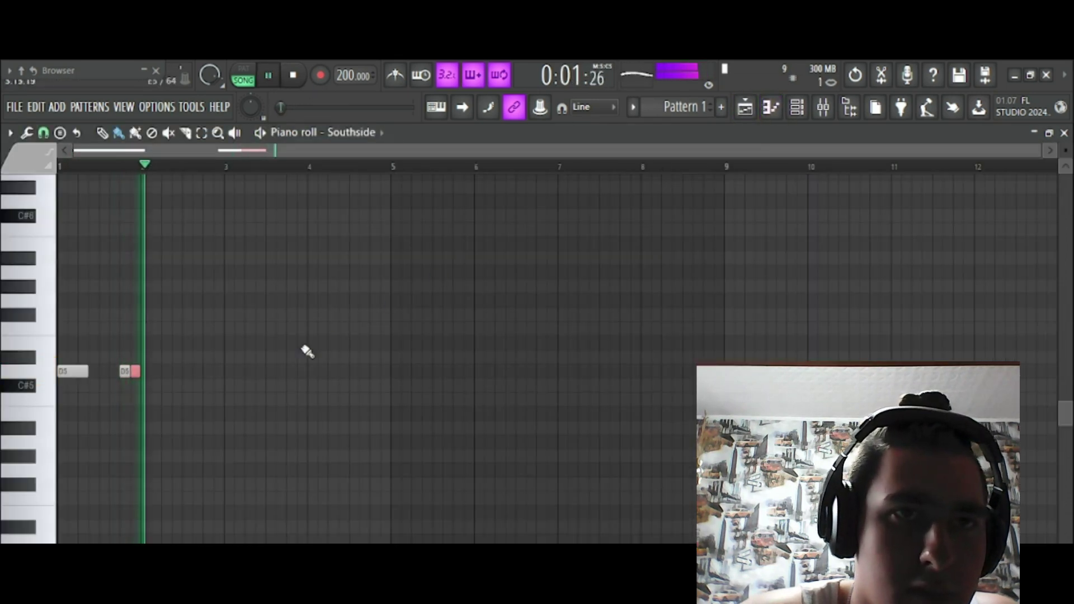
{"action": "left_click_drag", "start_coordinate": [164, 372], "coordinate": [190, 374]}
{"action": "left_click", "coordinate": [229, 371]}
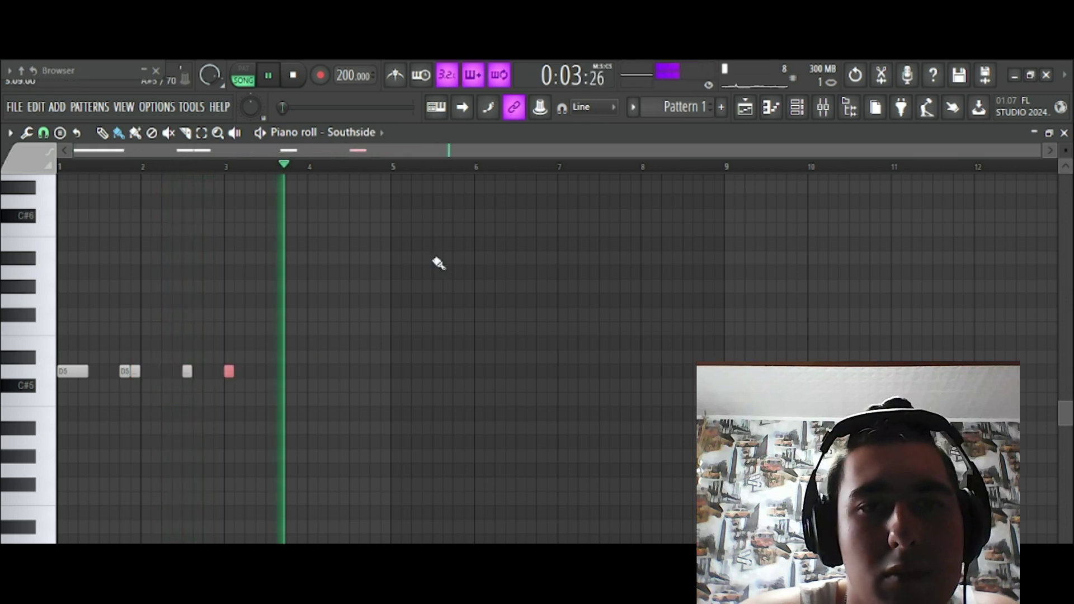
Add short D5 notes late in bar 3, twice from mid bar 4 and at the end of bar 4, matching the drum loop
{"action": "left_click", "coordinate": [744, 108]}
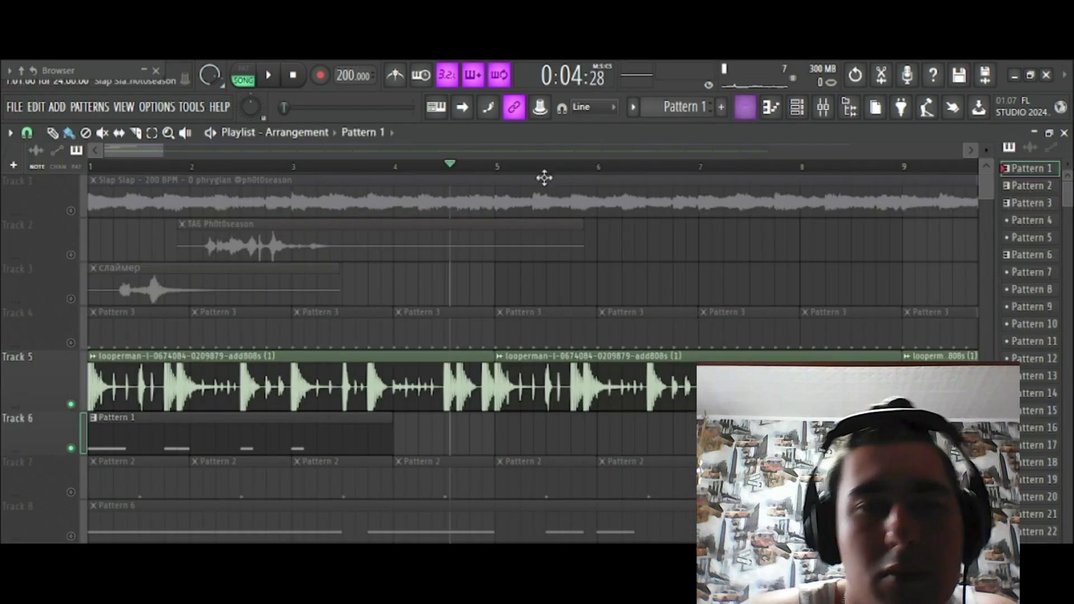
{"action": "left_click", "coordinate": [778, 112]}
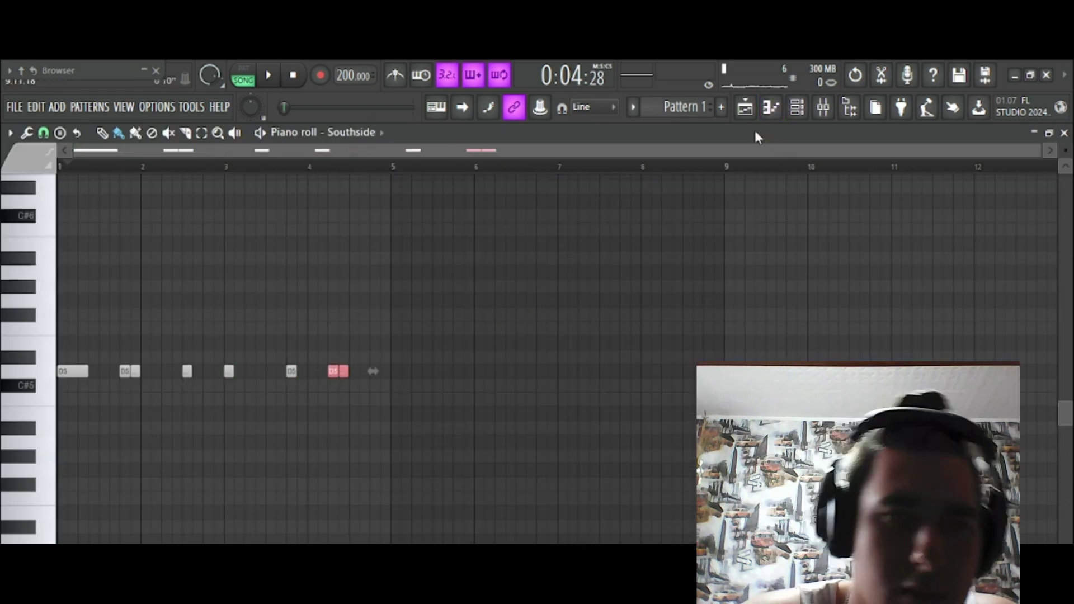
{"action": "left_click", "coordinate": [745, 107]}
{"action": "left_click", "coordinate": [771, 109]}
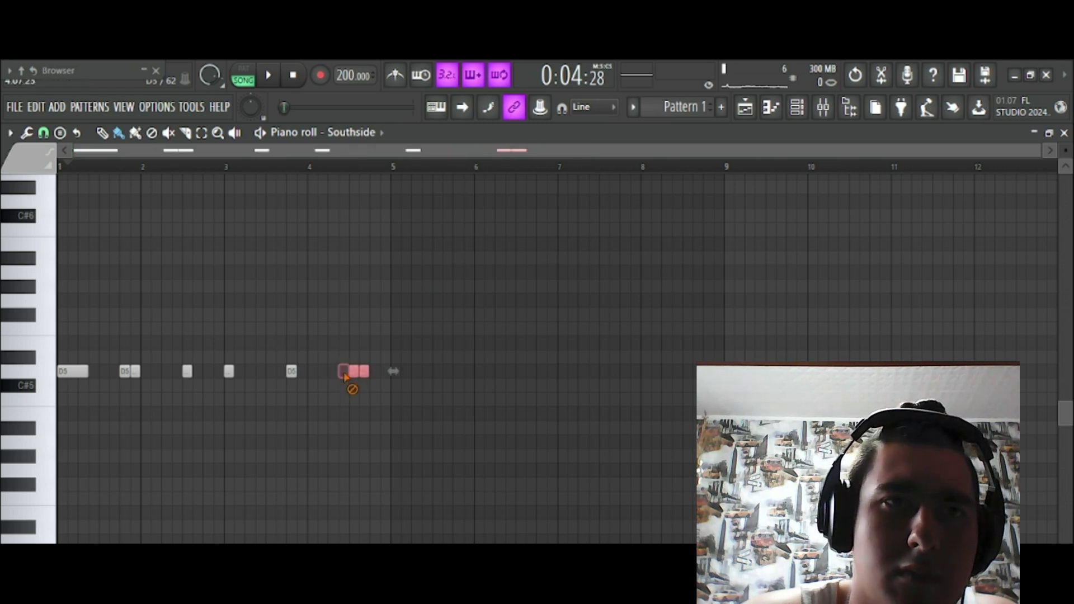
{"action": "left_click", "coordinate": [724, 107]}
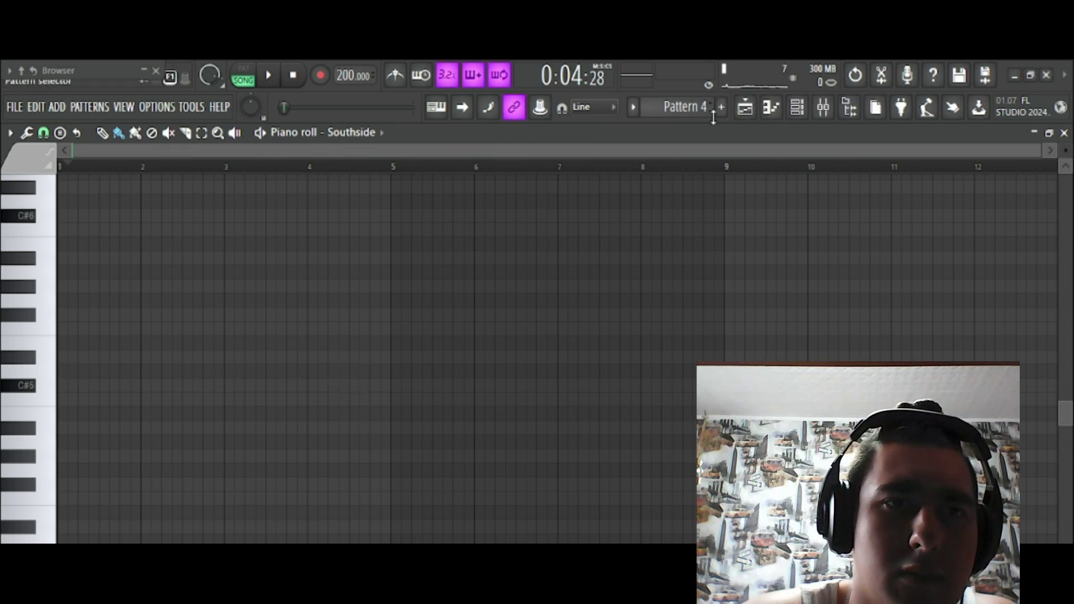
{"action": "scroll", "coordinate": [693, 106], "scroll_direction": "up", "scroll_amount": 1}
{"action": "left_click", "coordinate": [746, 111]}
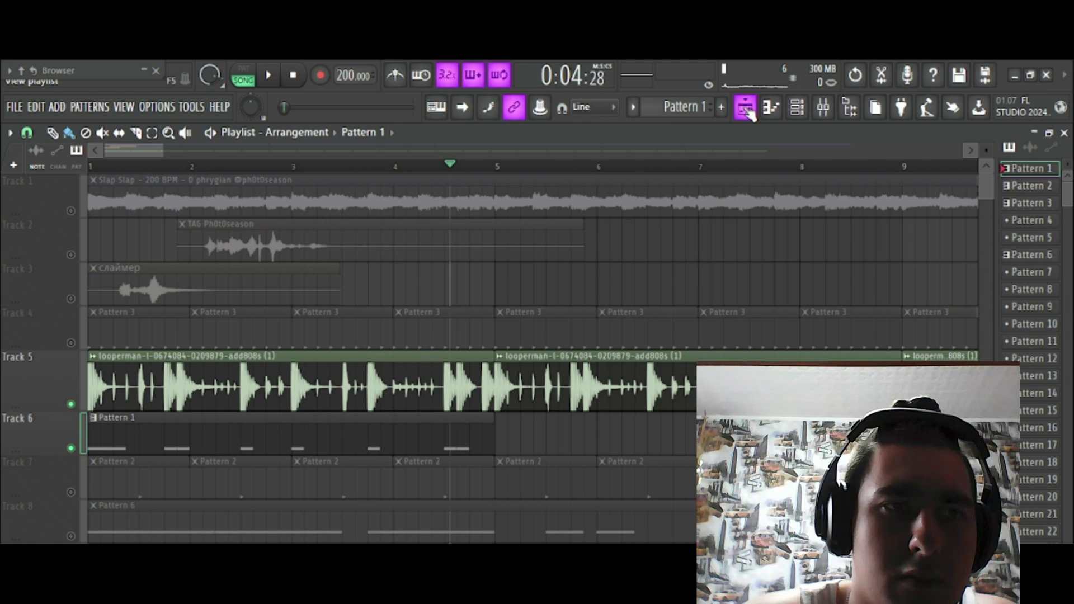
{"action": "left_click", "coordinate": [782, 110]}
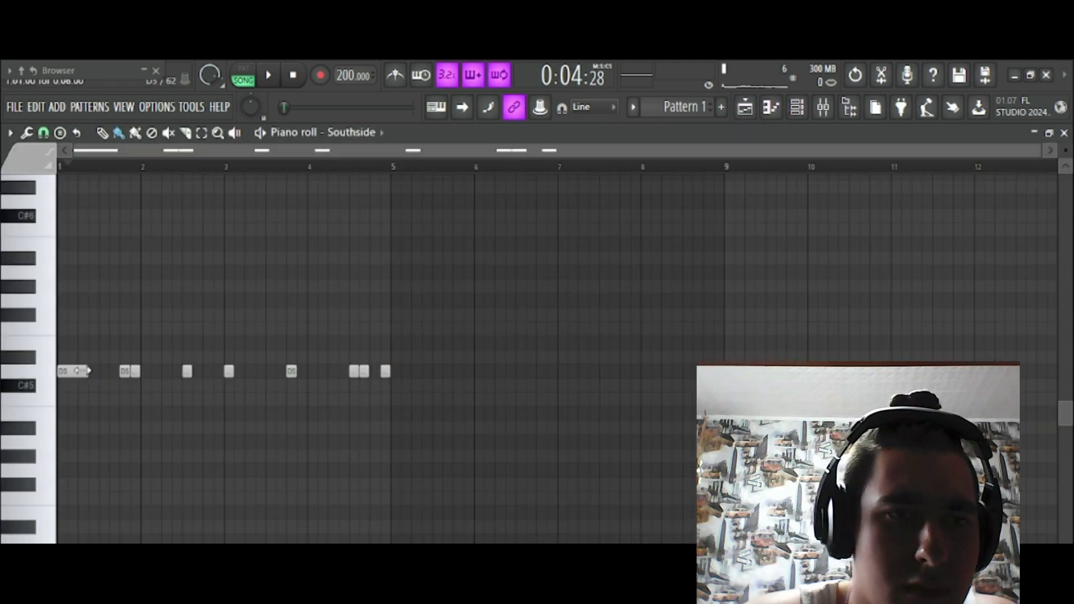
Lengthen the D5 notes until each meets the next one, and duplicate the four-bar 808 phrase into bars 5 to 8
{"action": "mouse_move", "coordinate": [188, 373]}
{"action": "left_mouse_down"}
{"action": "mouse_move", "coordinate": [203, 374]}
{"action": "mouse_move", "coordinate": [190, 374]}
{"action": "left_mouse_up"}
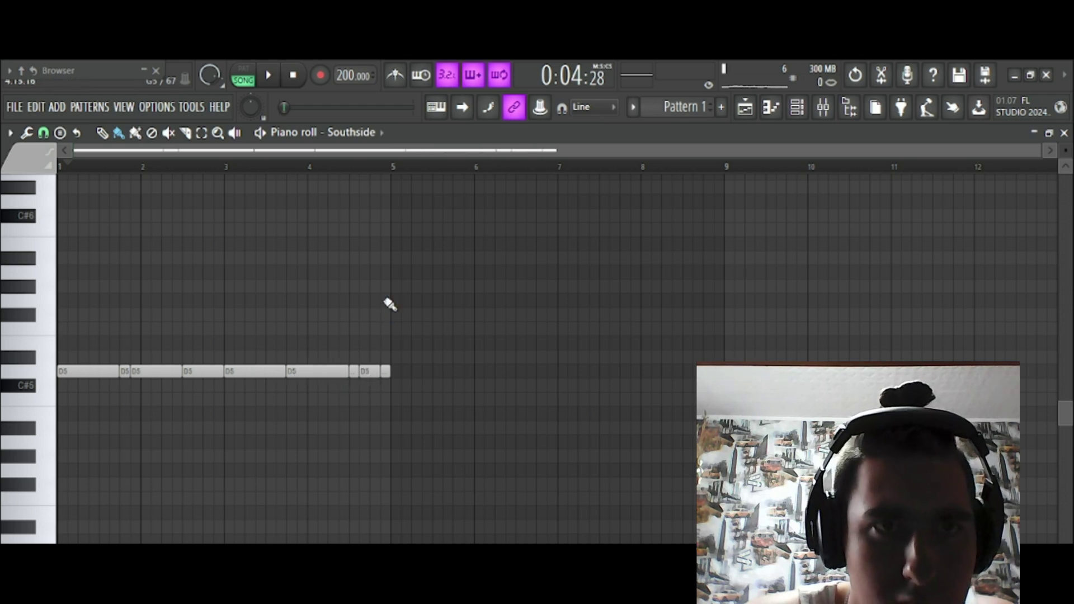
{"action": "key", "text": "ctrl+b"}
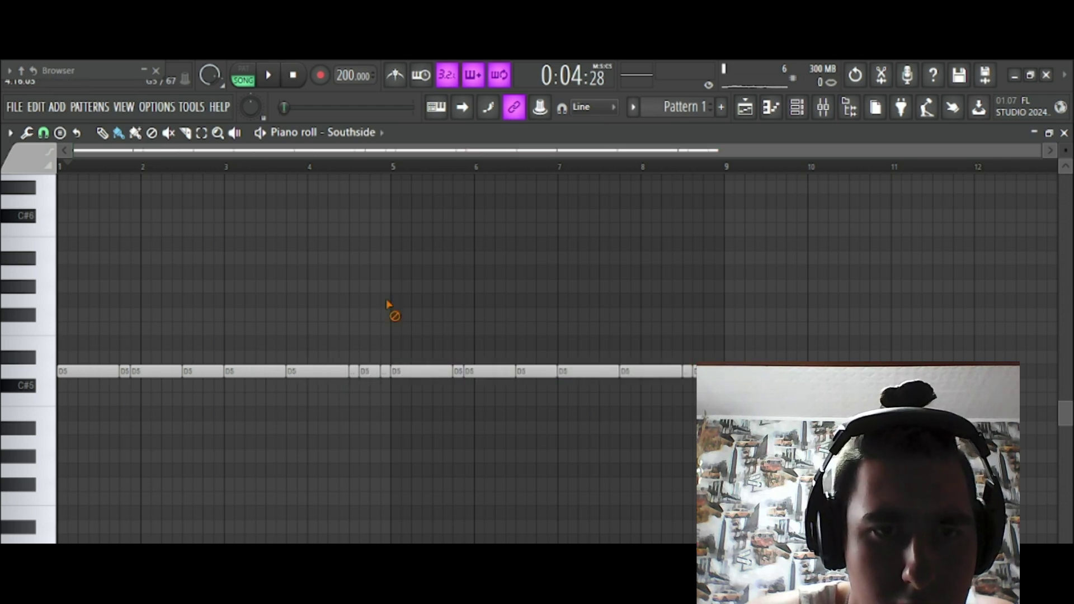
{"action": "left_click", "coordinate": [749, 108]}
{"action": "key", "text": "F5"}
Replace the Southside channel's sample with 808Star (1) and play it with the drum loop
{"action": "scroll", "coordinate": [106, 313], "scroll_direction": "down", "scroll_amount": 5}
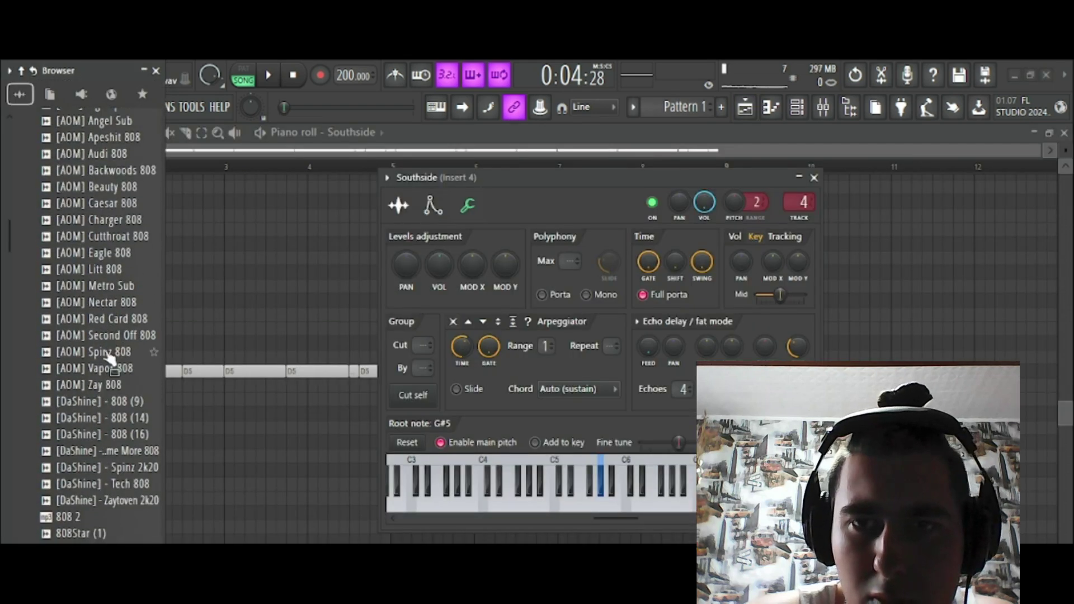
{"action": "left_click_drag", "start_coordinate": [84, 241], "coordinate": [412, 208]}
{"action": "key", "text": "space"}
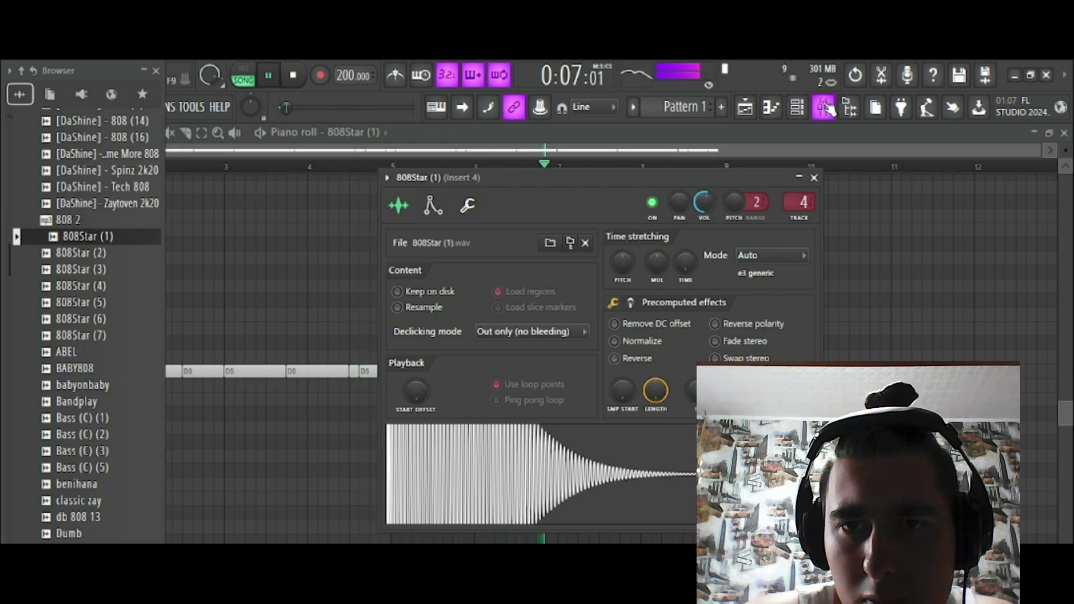
Add Fruity Soft Clipper to slot 5 of the drum loop's mixer insert 7
{"action": "key", "text": "F9"}
{"action": "left_click_drag", "start_coordinate": [209, 404], "coordinate": [208, 431]}
{"action": "key", "text": "alt+F8"}
{"action": "left_click", "coordinate": [279, 181]}
{"action": "left_click", "coordinate": [307, 195]}
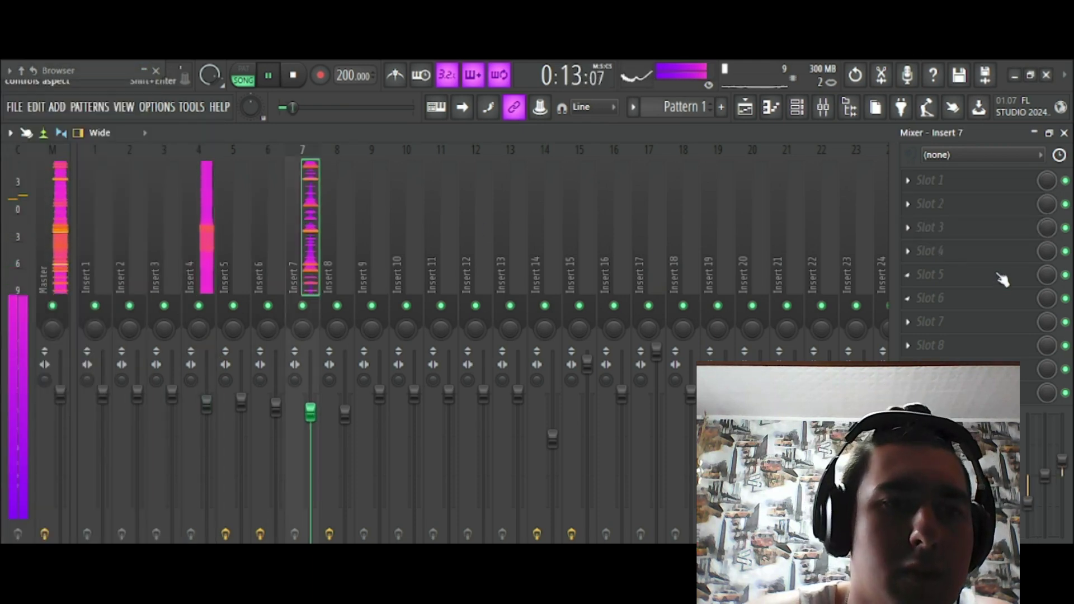
{"action": "left_click", "coordinate": [1001, 277]}
{"action": "left_click", "coordinate": [552, 174]}
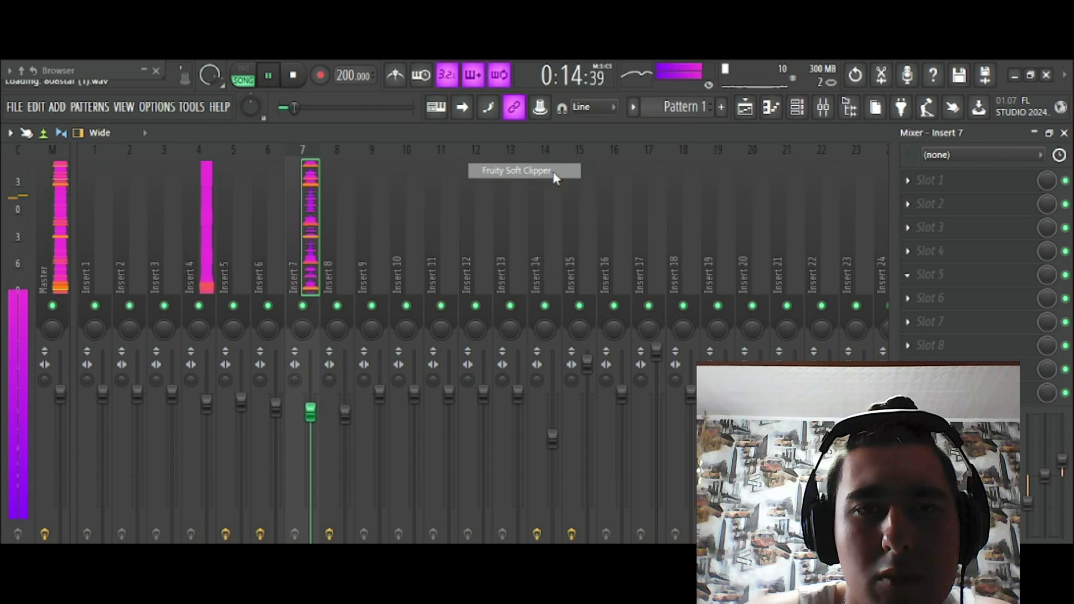
Unmute Tracks 2 and 3 in the playlist and play the arrangement from the start
{"action": "left_click", "coordinate": [271, 78]}
{"action": "left_click", "coordinate": [744, 107]}
{"action": "scroll", "coordinate": [404, 171], "scroll_direction": "down", "scroll_amount": 2}
{"action": "key", "text": "space"}
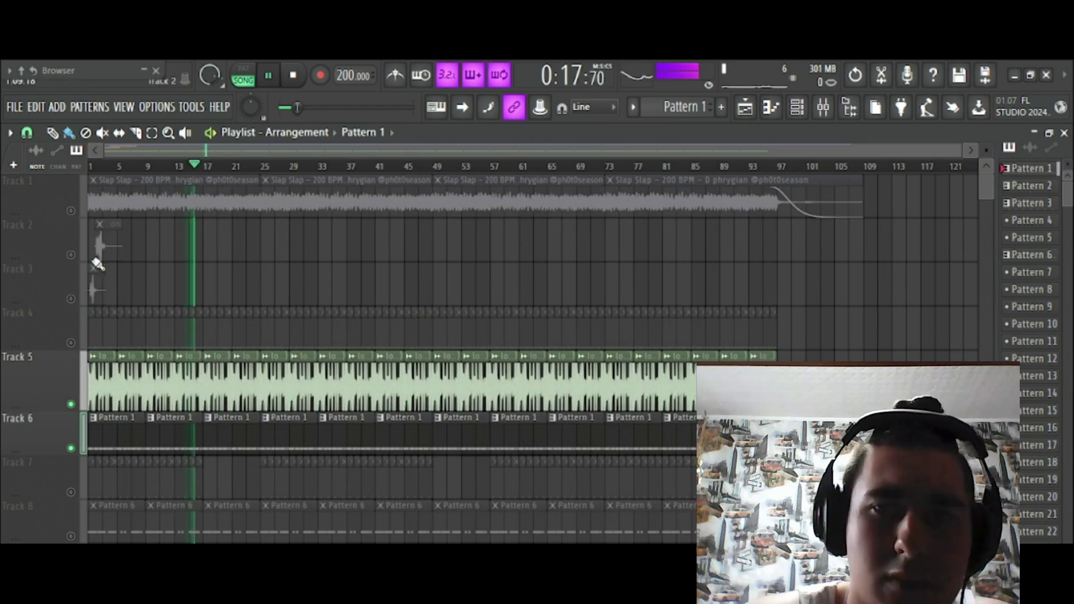
{"action": "left_click", "coordinate": [71, 299]}
{"action": "key", "text": "space"}
{"action": "key", "text": "space"}
{"action": "left_click", "coordinate": [71, 255]}
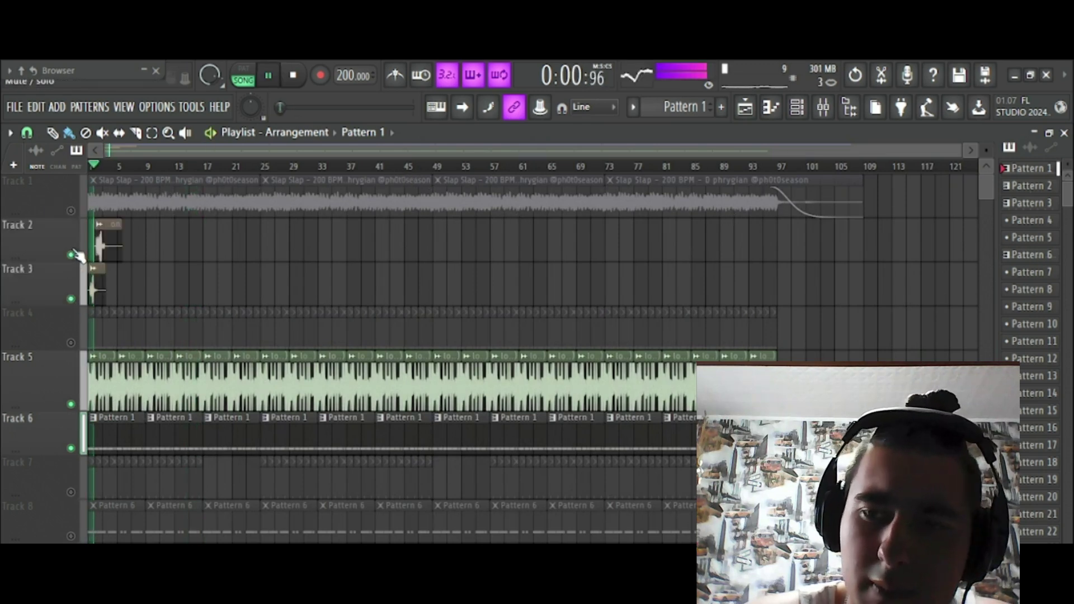
Raise mixer insert 4 to 118% volume and unmute Track 8 in the playlist
{"action": "left_click", "coordinate": [823, 107]}
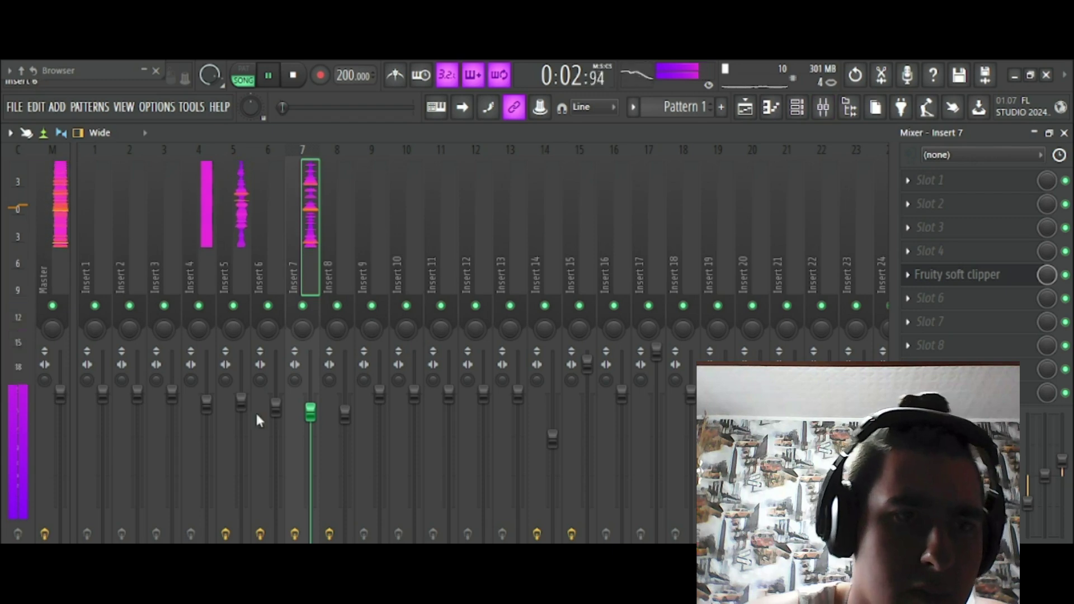
{"action": "left_click_drag", "start_coordinate": [207, 404], "coordinate": [207, 364]}
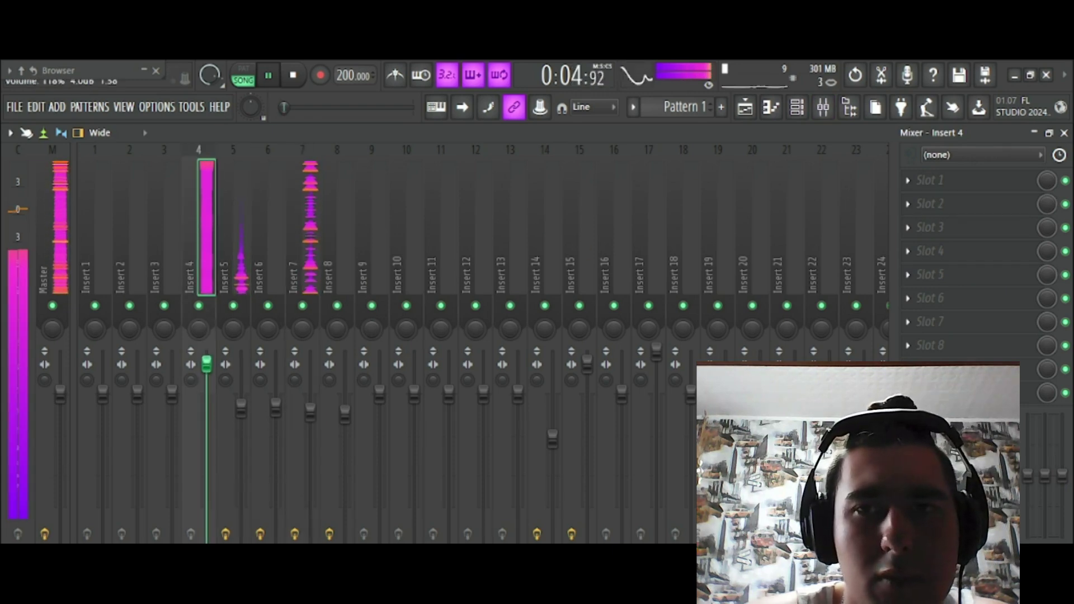
{"action": "left_click", "coordinate": [744, 107]}
{"action": "key", "text": "space"}
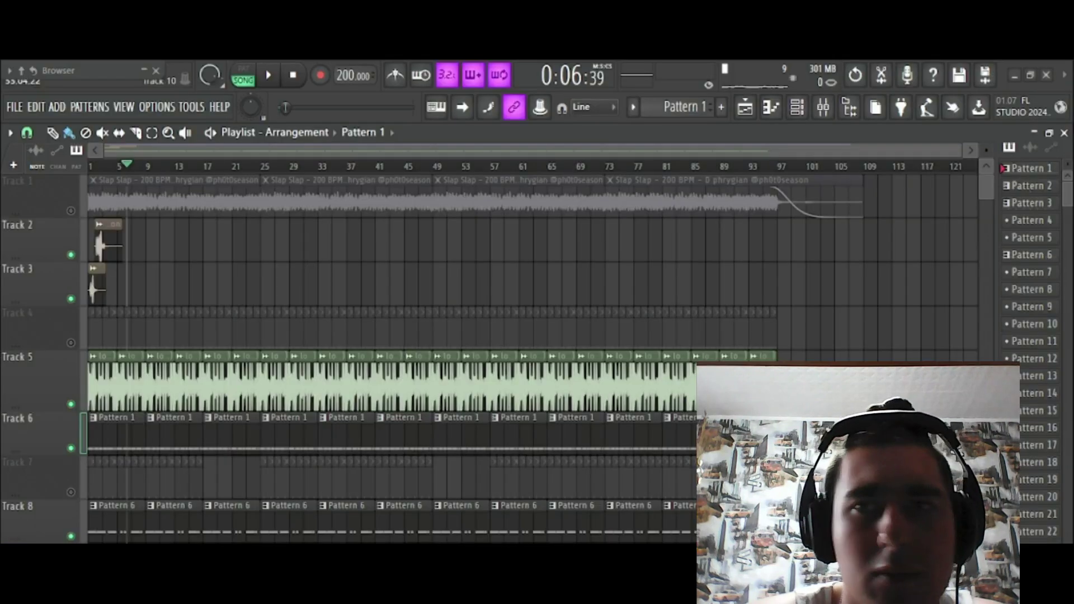
Stamp a short D minor chord at the end of bar 9 in Pattern 1 as a pitch reference
{"action": "double_click", "coordinate": [360, 442]}
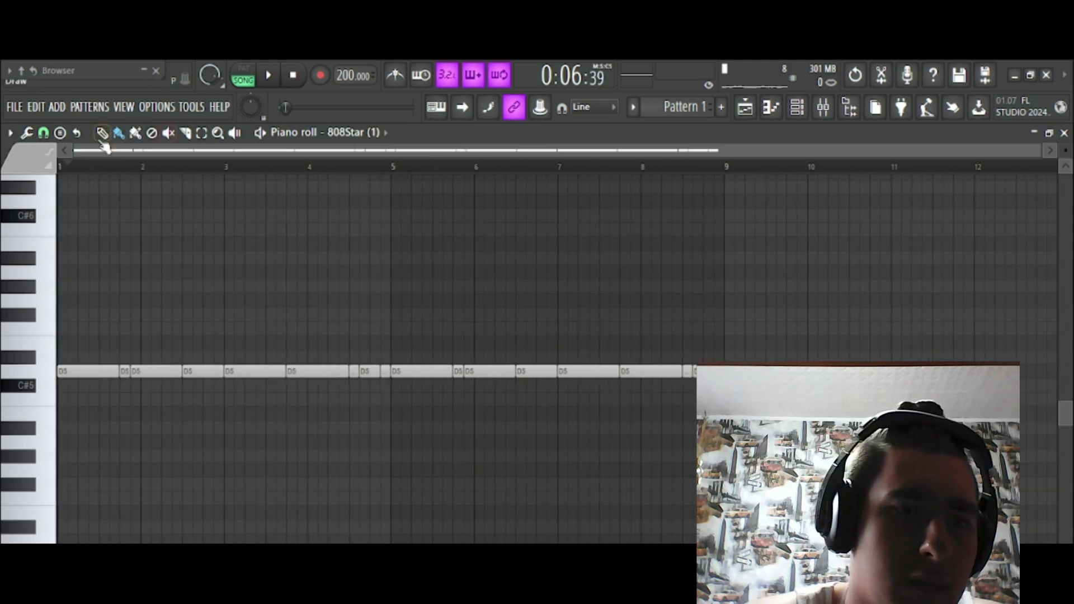
{"action": "left_click", "coordinate": [60, 133]}
{"action": "key", "text": "Escape"}
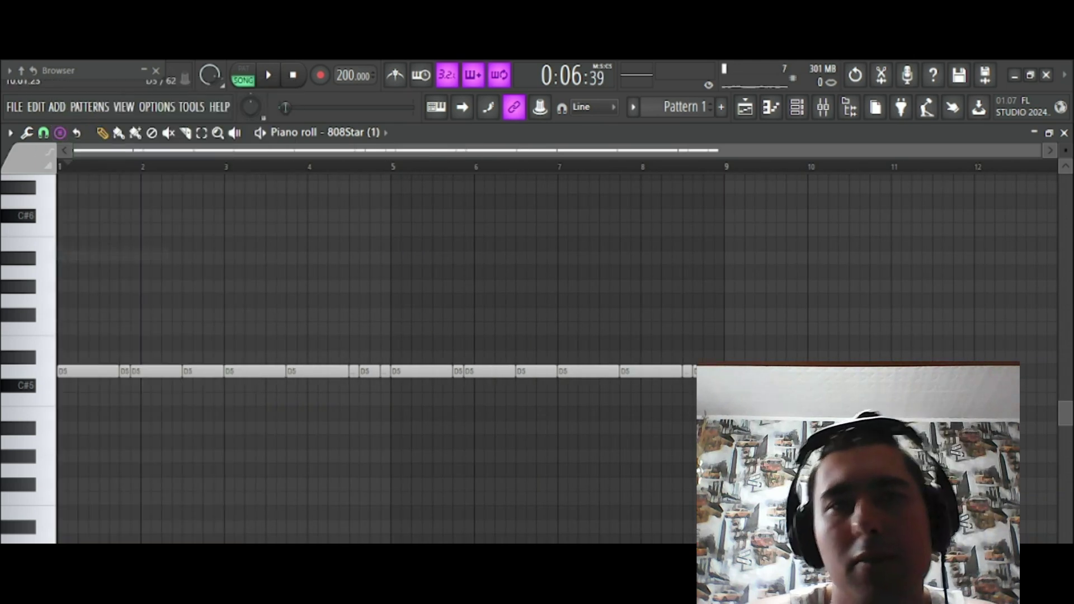
{"action": "left_click", "coordinate": [789, 358]}
{"action": "left_click_drag", "start_coordinate": [831, 307], "coordinate": [832, 322]}
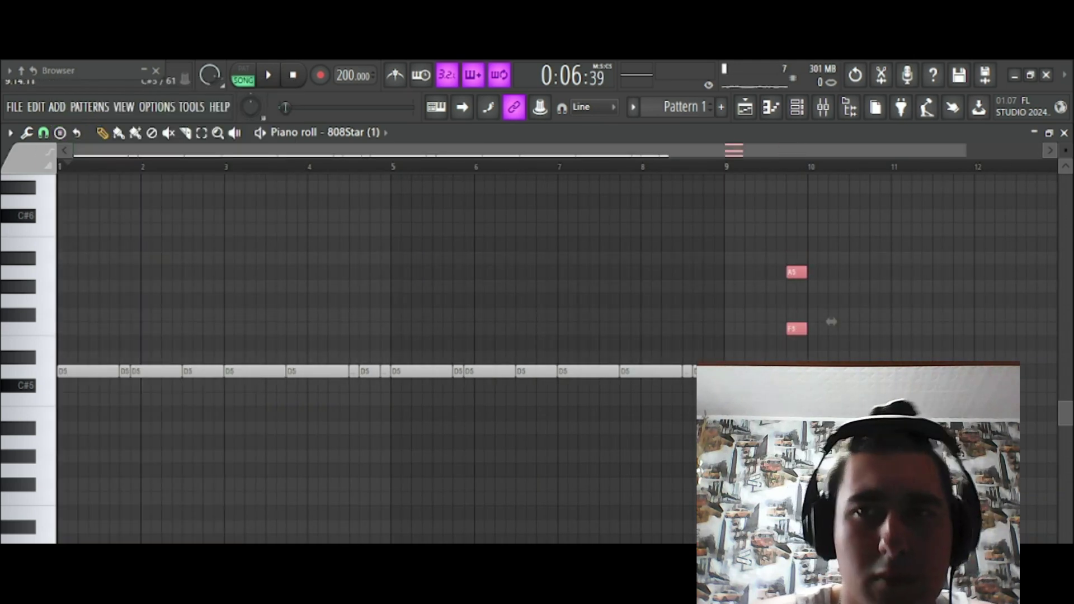
Raise the 808 notes at mid bar 2 and the start of bar 3 to F5 while looping the pattern
{"action": "left_click_drag", "start_coordinate": [206, 374], "coordinate": [208, 323]}
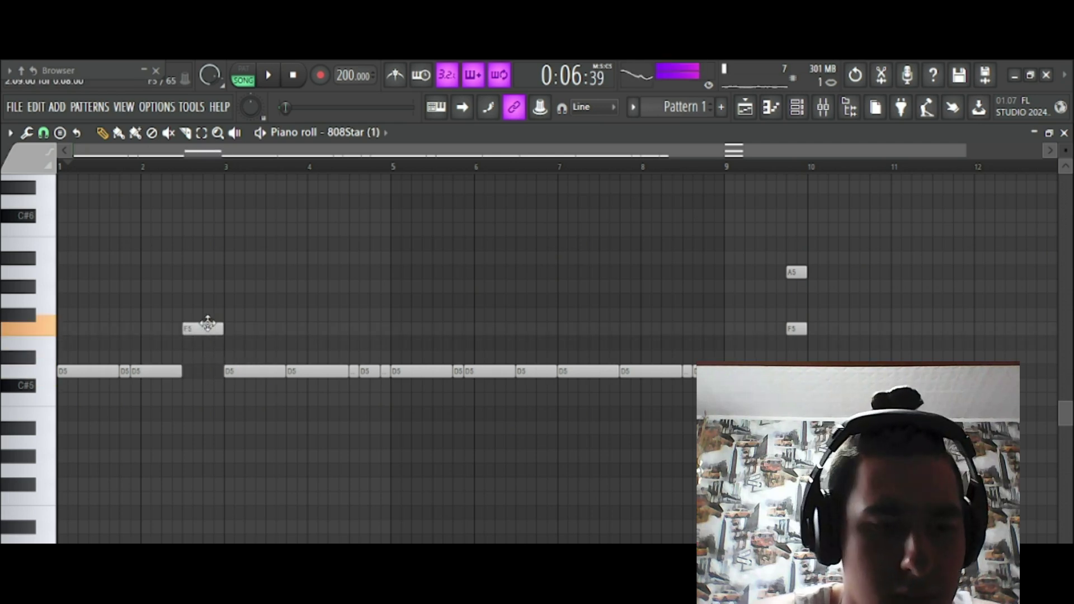
{"action": "left_click", "coordinate": [245, 84]}
{"action": "key", "text": "space"}
{"action": "mouse_move", "coordinate": [279, 356]}
{"action": "left_mouse_down"}
{"action": "mouse_move", "coordinate": [274, 339]}
{"action": "mouse_move", "coordinate": [288, 330]}
{"action": "left_mouse_up"}
{"action": "right_click", "coordinate": [287, 330]}
{"action": "left_click_drag", "start_coordinate": [256, 370], "coordinate": [257, 328]}
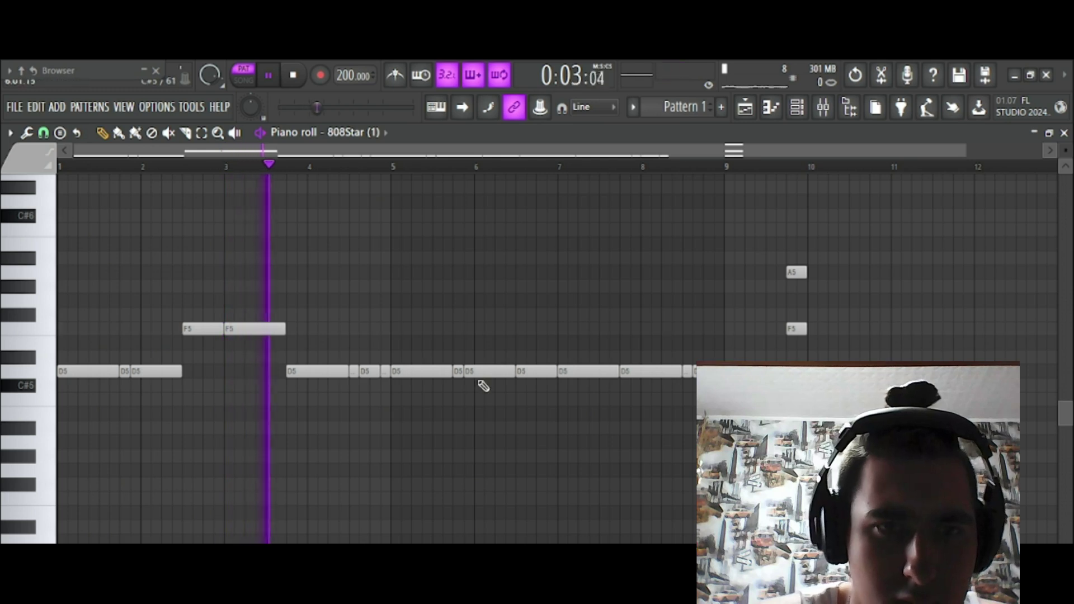
Move both bar 5 notes and the bar 7 note to A5, the two bar 6 notes to F5, and delete the reference chord
{"action": "left_click_drag", "start_coordinate": [429, 370], "coordinate": [454, 271]}
{"action": "right_click", "coordinate": [458, 370]}
{"action": "left_click_drag", "start_coordinate": [479, 372], "coordinate": [482, 330]}
{"action": "left_click_drag", "start_coordinate": [526, 370], "coordinate": [526, 320]}
{"action": "left_click_drag", "start_coordinate": [591, 370], "coordinate": [594, 259]}
{"action": "right_click", "coordinate": [797, 272]}
{"action": "right_click", "coordinate": [797, 328]}
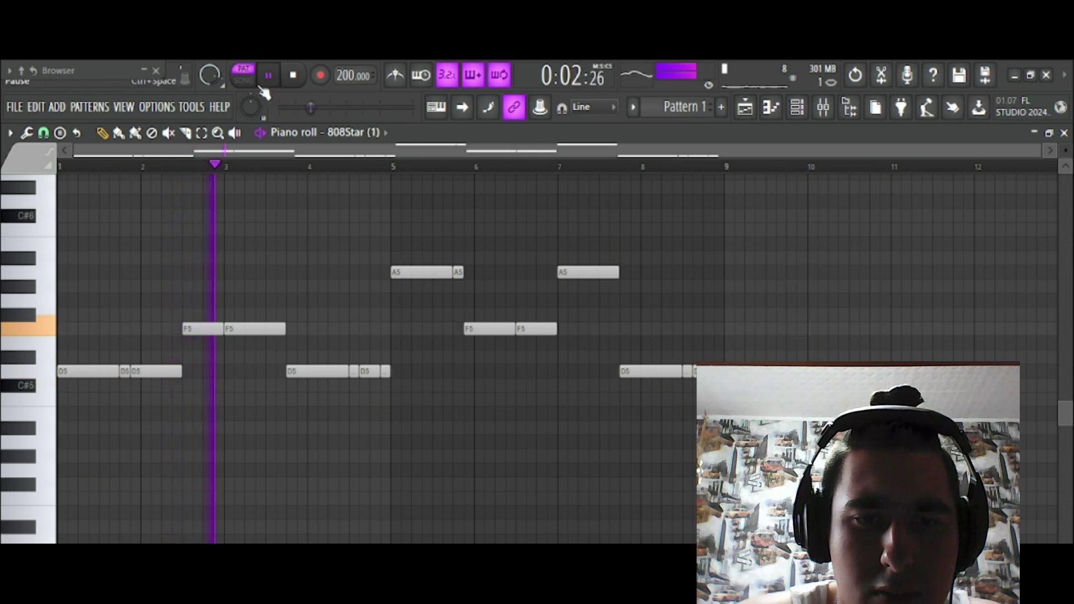
Play the whole song with the Slap Slap loop on Track 1 unmuted, and lower mixer insert 7 to 84% volume
{"action": "left_click", "coordinate": [243, 80]}
{"action": "left_click", "coordinate": [745, 107]}
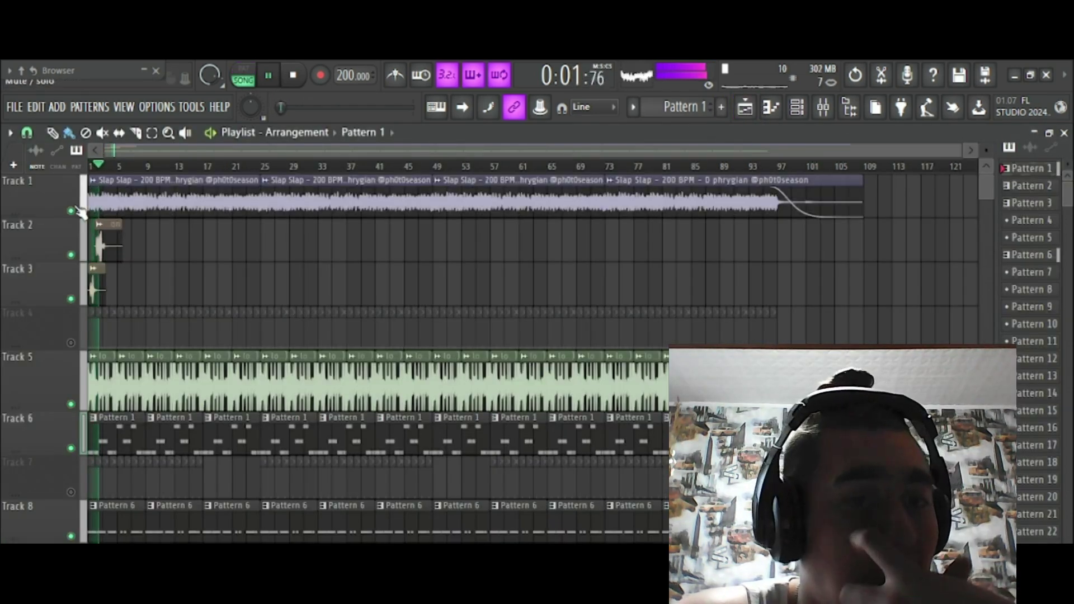
{"action": "left_click", "coordinate": [823, 106]}
{"action": "left_click_drag", "start_coordinate": [278, 411], "coordinate": [311, 421]}
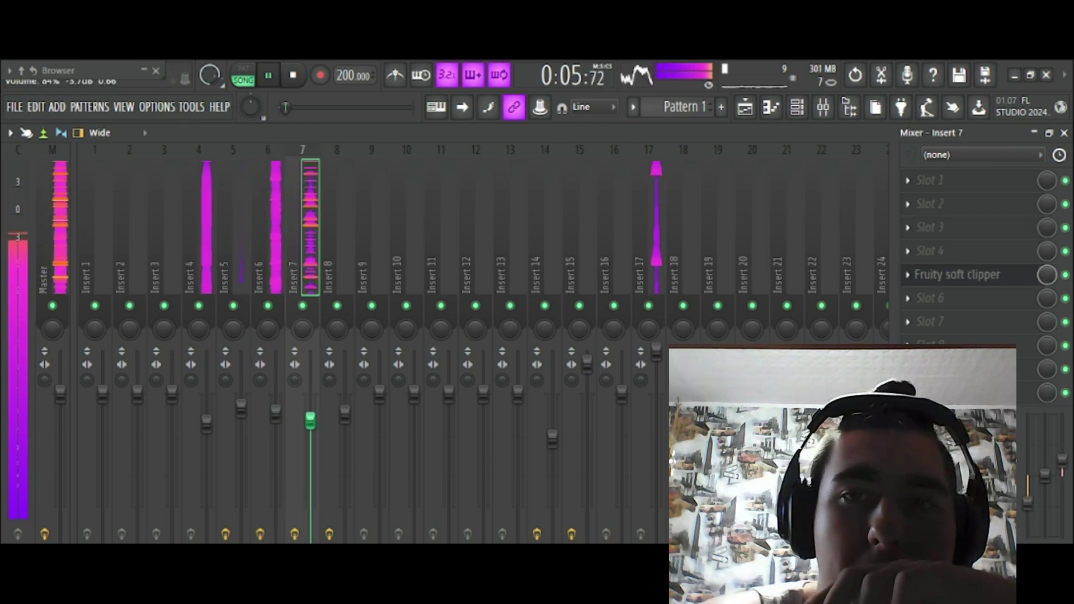
Balance the mix by setting insert 4 to 98% volume, lowering insert 17's volume and adjusting insert 7's low shelf
{"action": "left_click_drag", "start_coordinate": [207, 423], "coordinate": [206, 380]}
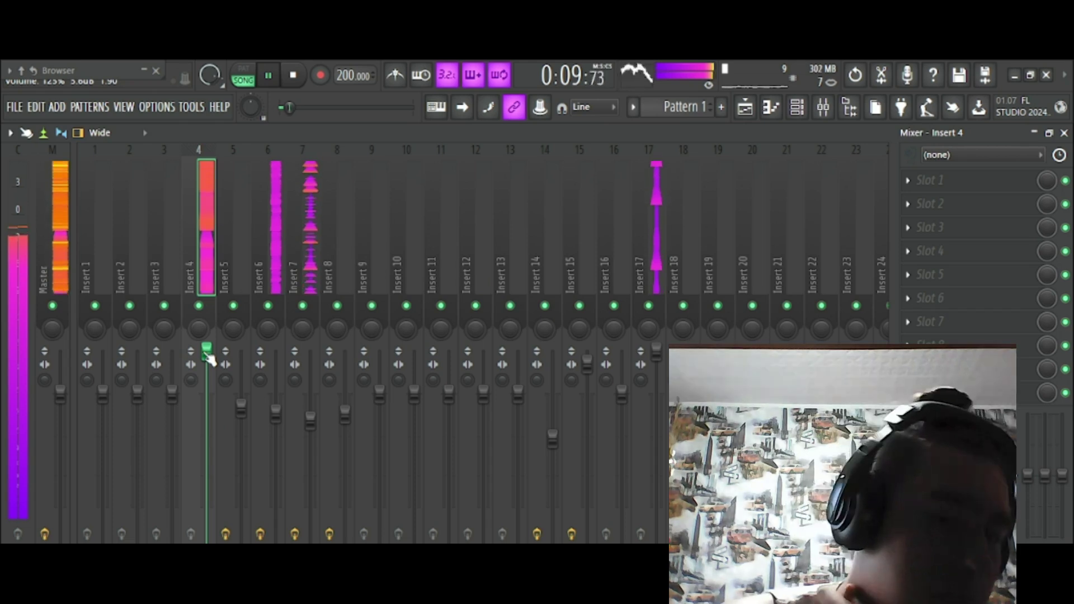
{"action": "left_click_drag", "start_coordinate": [208, 376], "coordinate": [207, 440]}
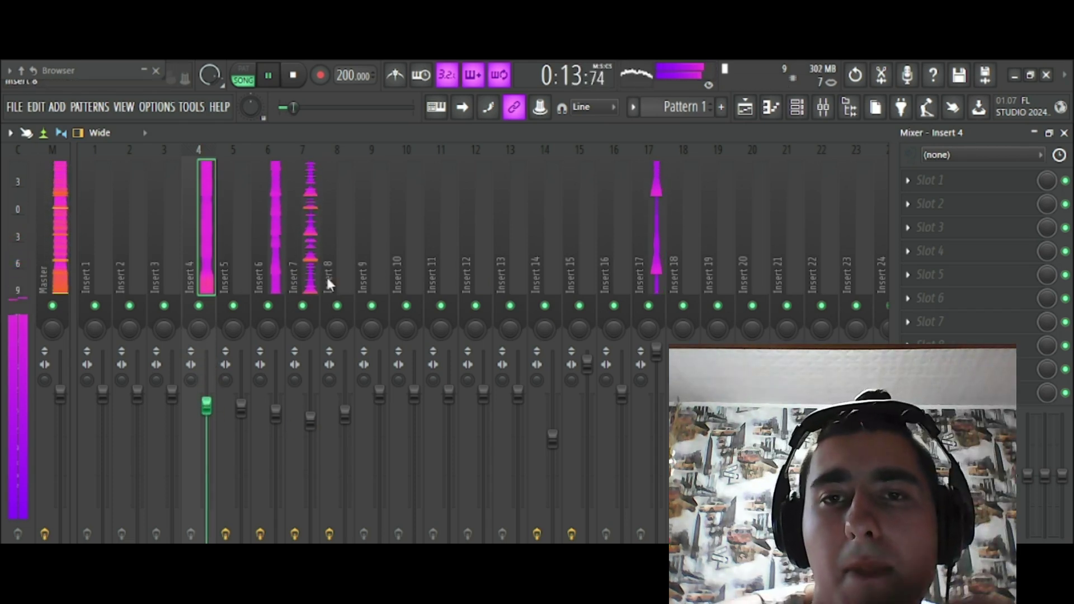
{"action": "left_click", "coordinate": [312, 268]}
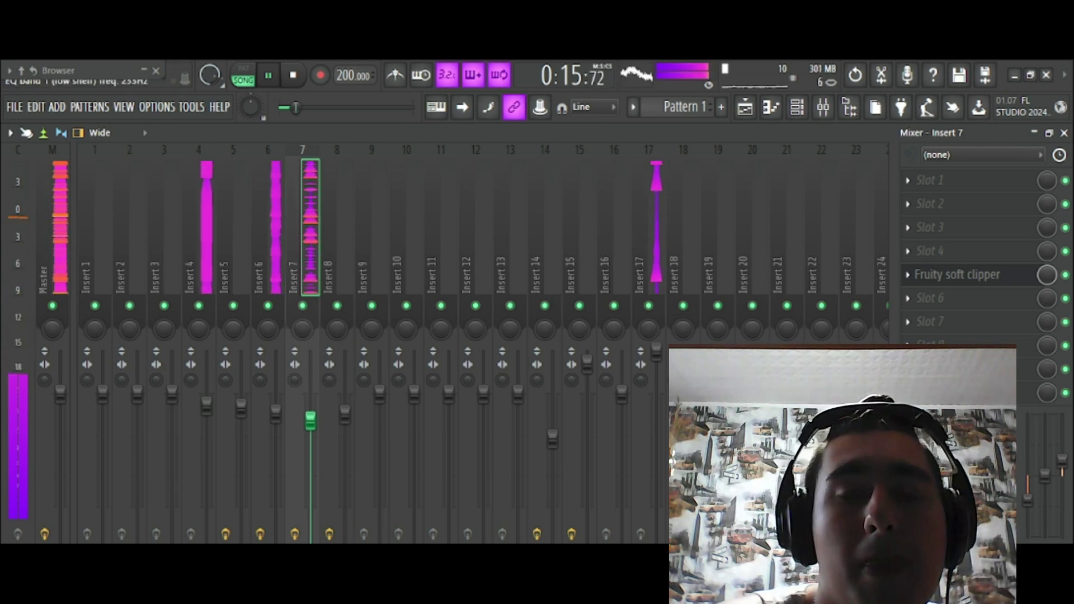
{"action": "left_click", "coordinate": [637, 414]}
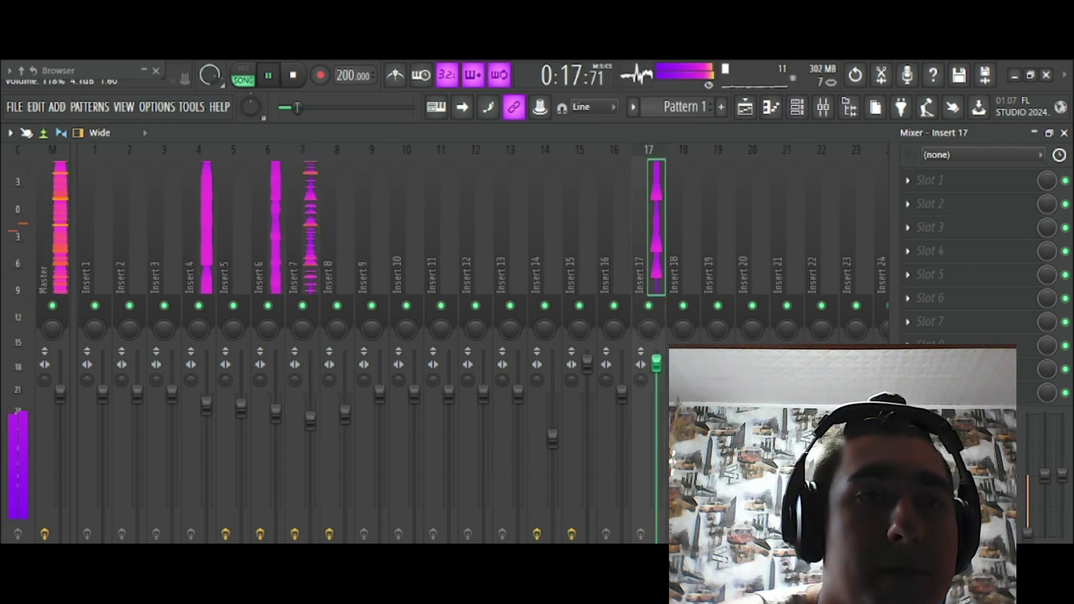
{"action": "left_click_drag", "start_coordinate": [206, 404], "coordinate": [206, 397]}
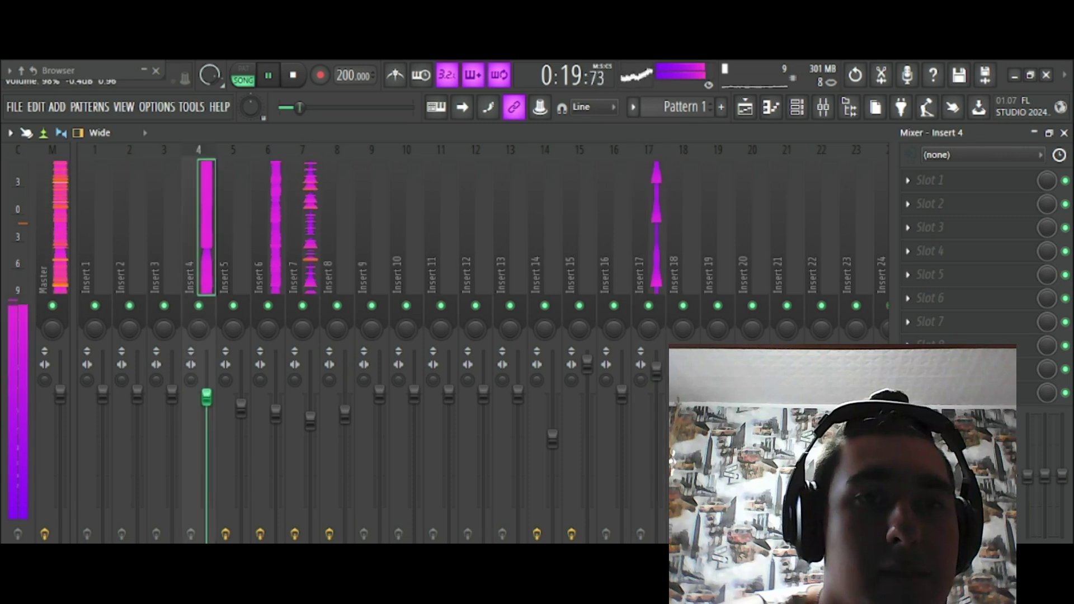
Check inserts 7, 4 and 6 in the mixer and look over the arrangement around bar 25 during playback
{"action": "left_click", "coordinate": [317, 307]}
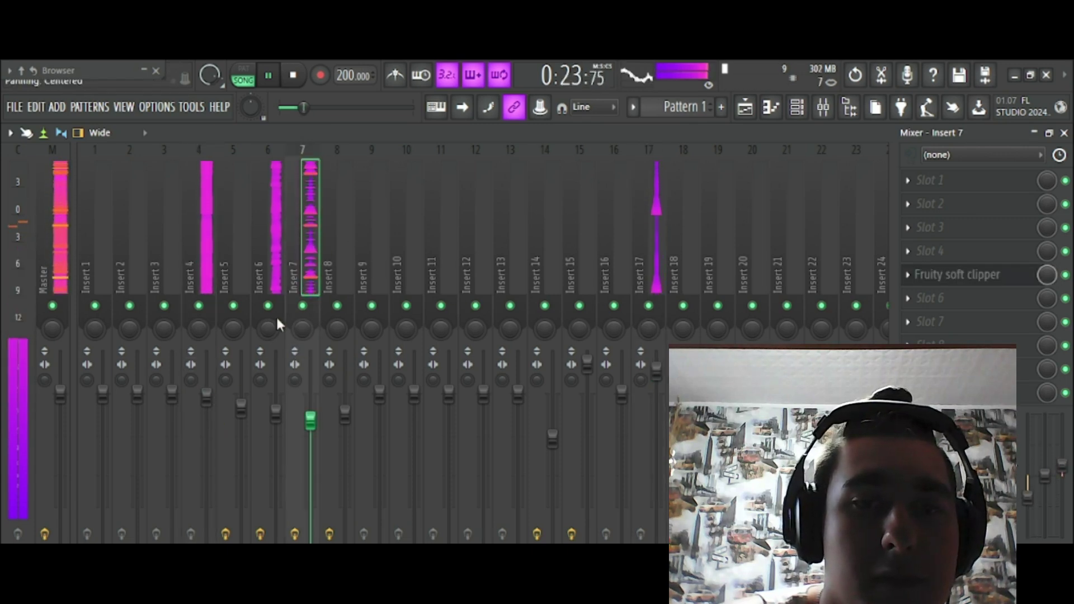
{"action": "left_click", "coordinate": [195, 247]}
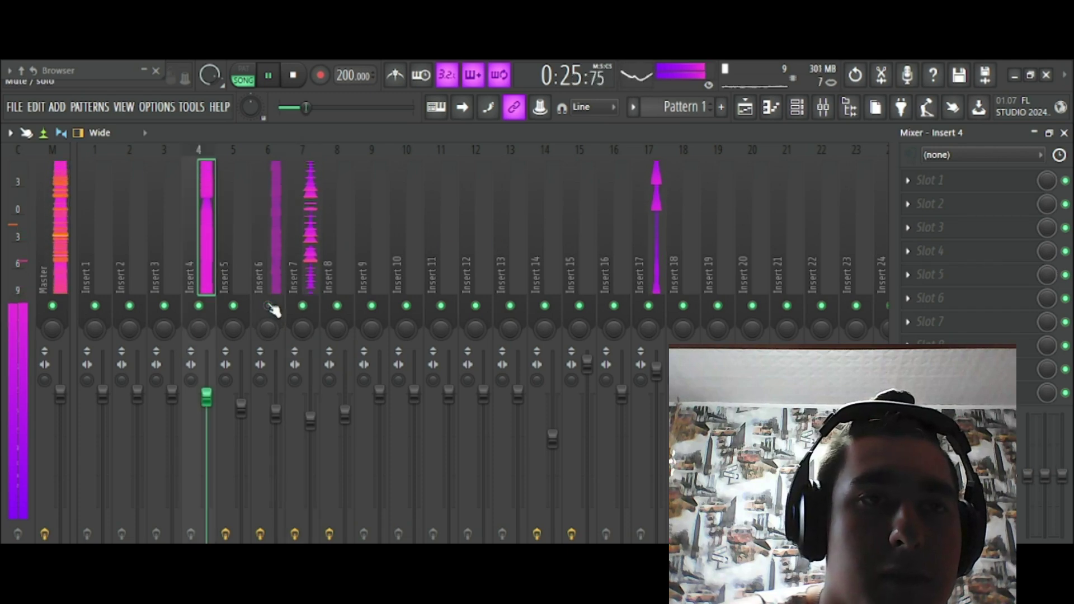
{"action": "left_click", "coordinate": [745, 115]}
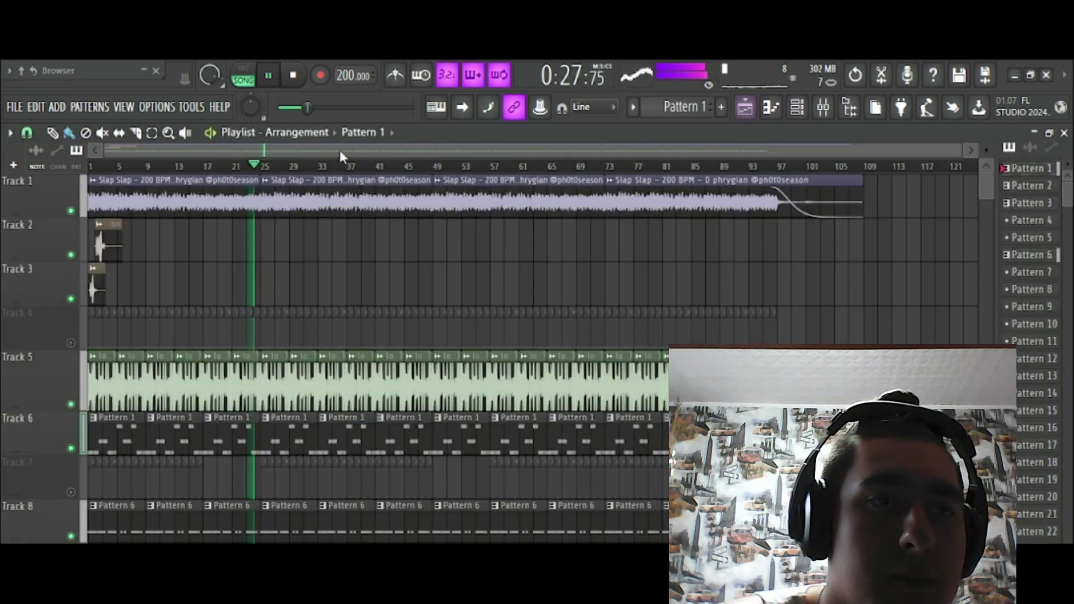
{"action": "scroll", "coordinate": [252, 177], "scroll_direction": "up", "scroll_amount": 5}
{"action": "scroll", "coordinate": [252, 178], "scroll_direction": "down", "scroll_amount": 6}
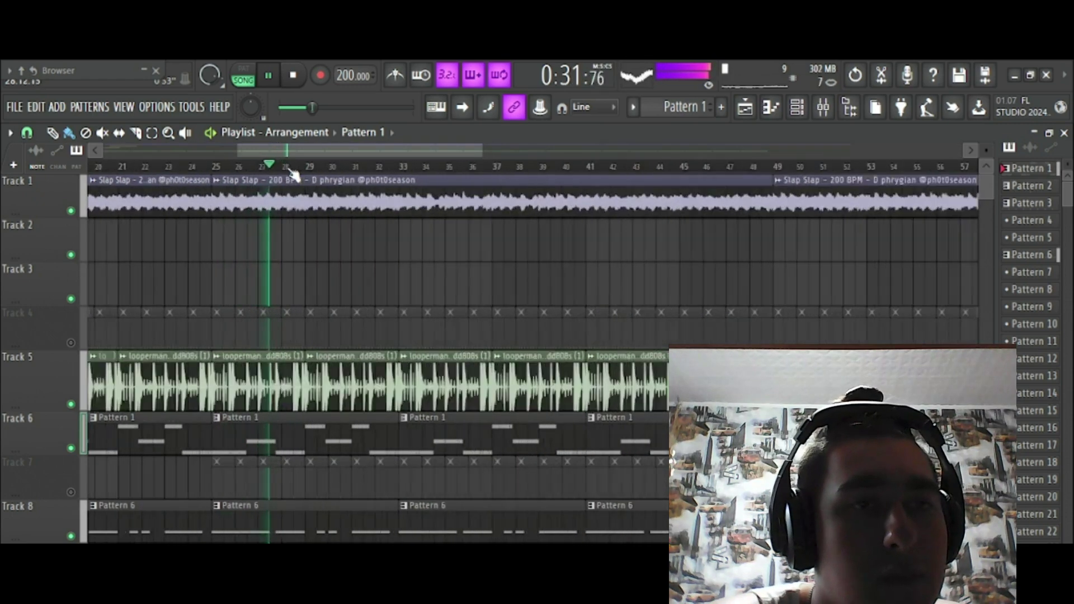
{"action": "scroll", "coordinate": [290, 171], "scroll_direction": "up", "scroll_amount": 5}
{"action": "scroll", "coordinate": [294, 174], "scroll_direction": "down", "scroll_amount": 5}
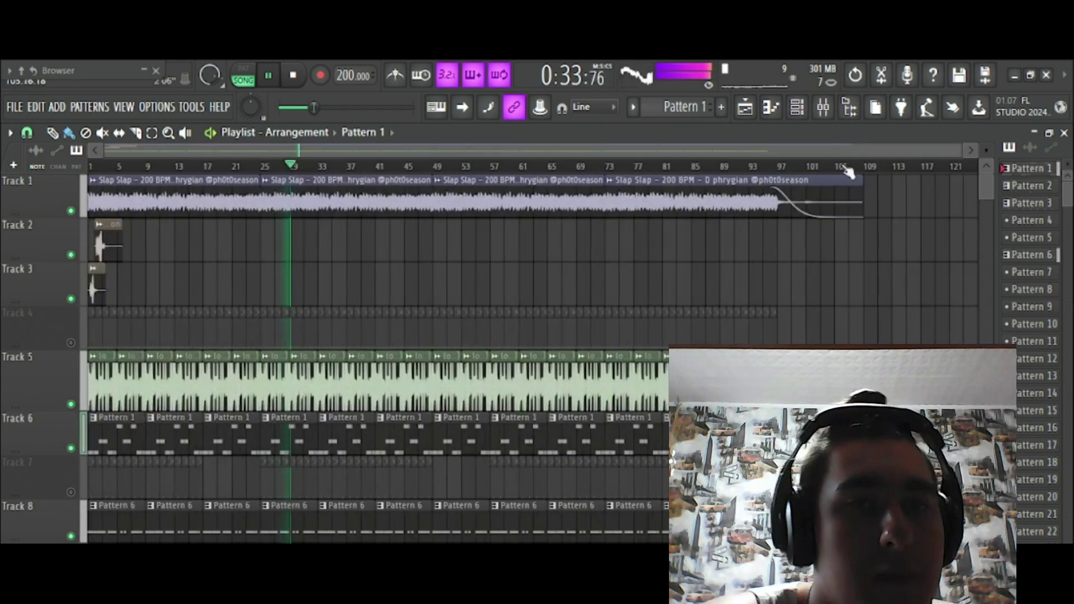
Rebalance the mixer volumes by setting insert 6 to 86%, raising insert 4 and setting insert 7 to 87%
{"action": "left_click", "coordinate": [823, 107]}
{"action": "left_click_drag", "start_coordinate": [273, 418], "coordinate": [274, 423]}
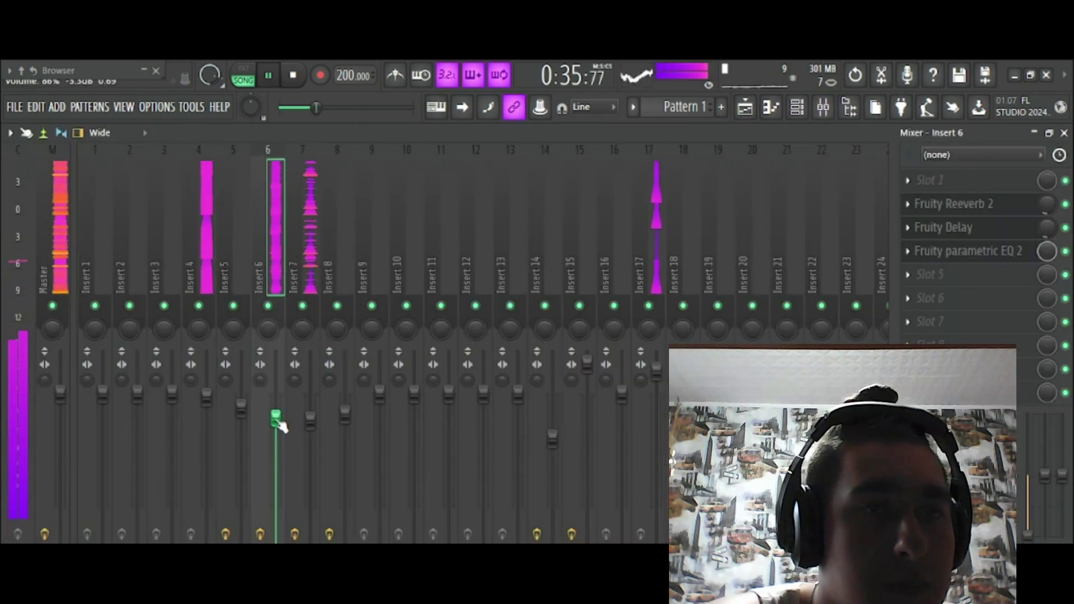
{"action": "left_click_drag", "start_coordinate": [207, 393], "coordinate": [206, 381]}
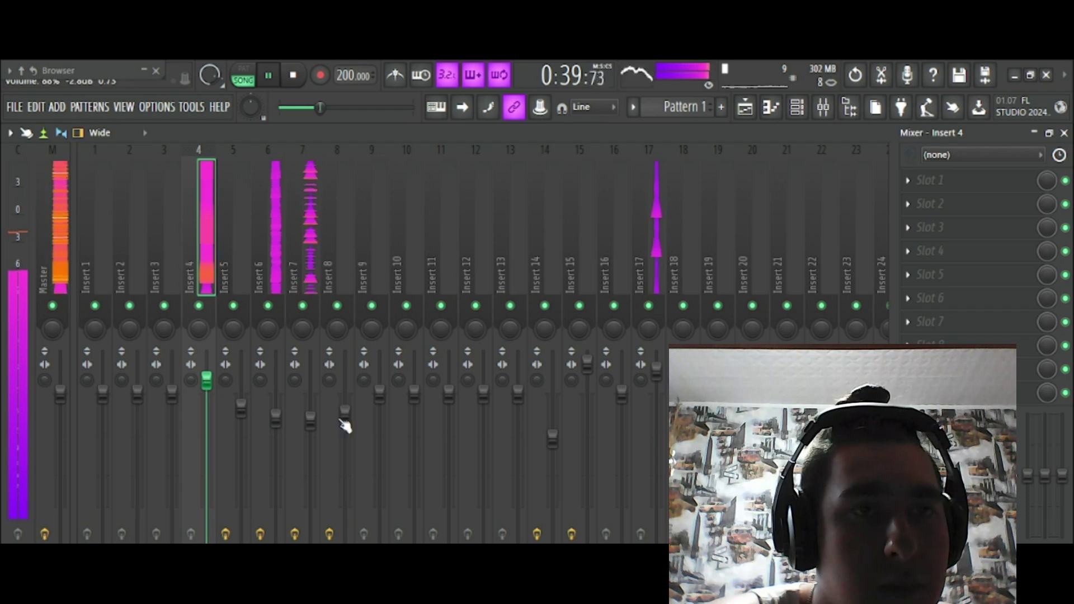
{"action": "left_click_drag", "start_coordinate": [310, 419], "coordinate": [311, 363]}
{"action": "left_click_drag", "start_coordinate": [310, 401], "coordinate": [311, 410]}
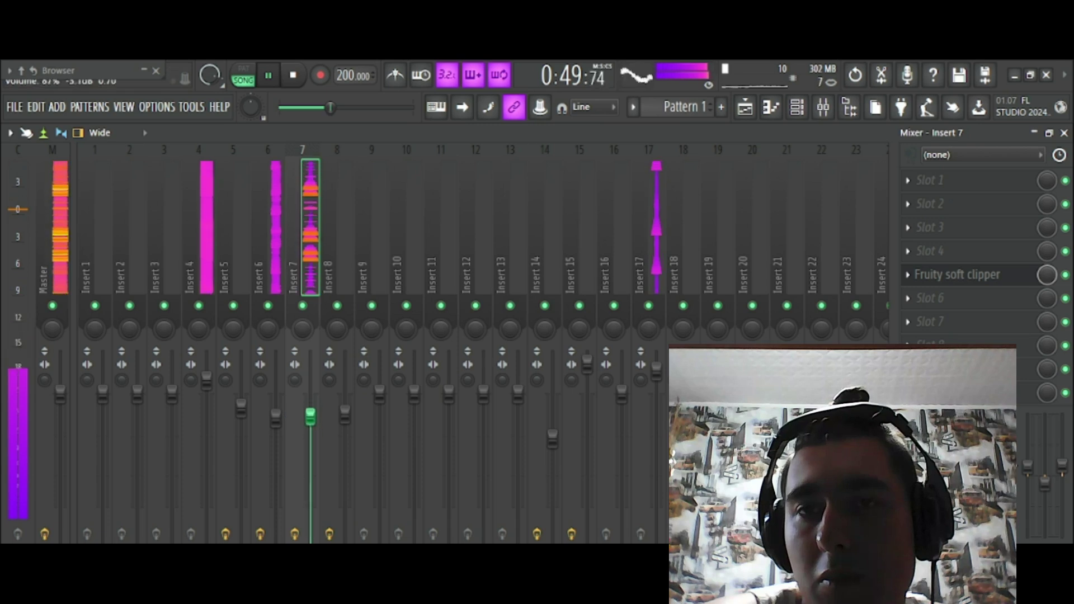
Lower insert 4's volume, fine-tune insert 6's volume and set insert 7's high shelf level to 4.9 dB
{"action": "left_click", "coordinate": [207, 382]}
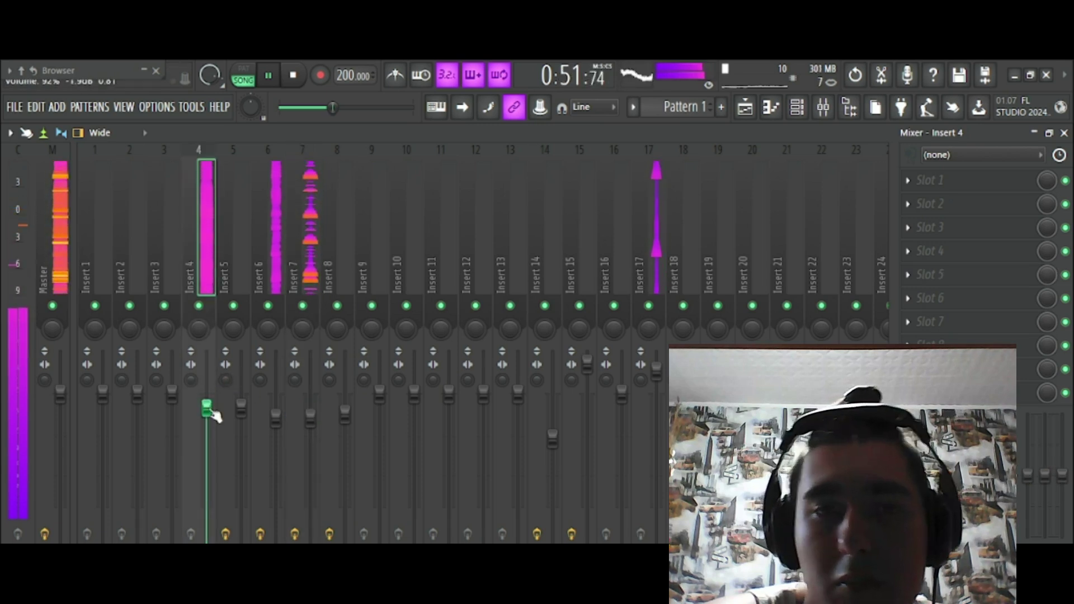
{"action": "left_click_drag", "start_coordinate": [284, 420], "coordinate": [284, 413]}
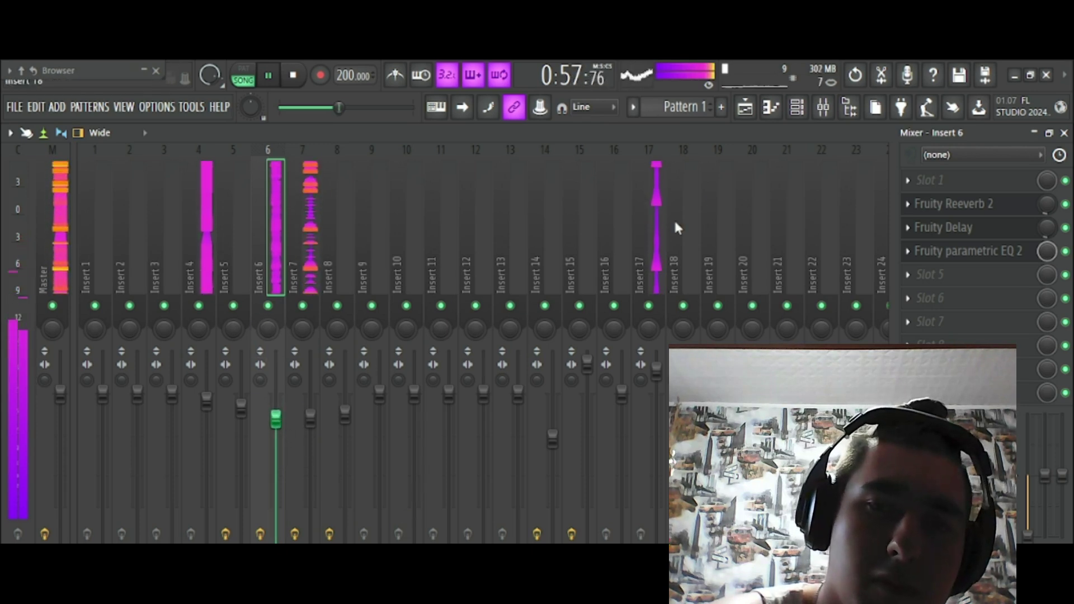
{"action": "left_click", "coordinate": [310, 417]}
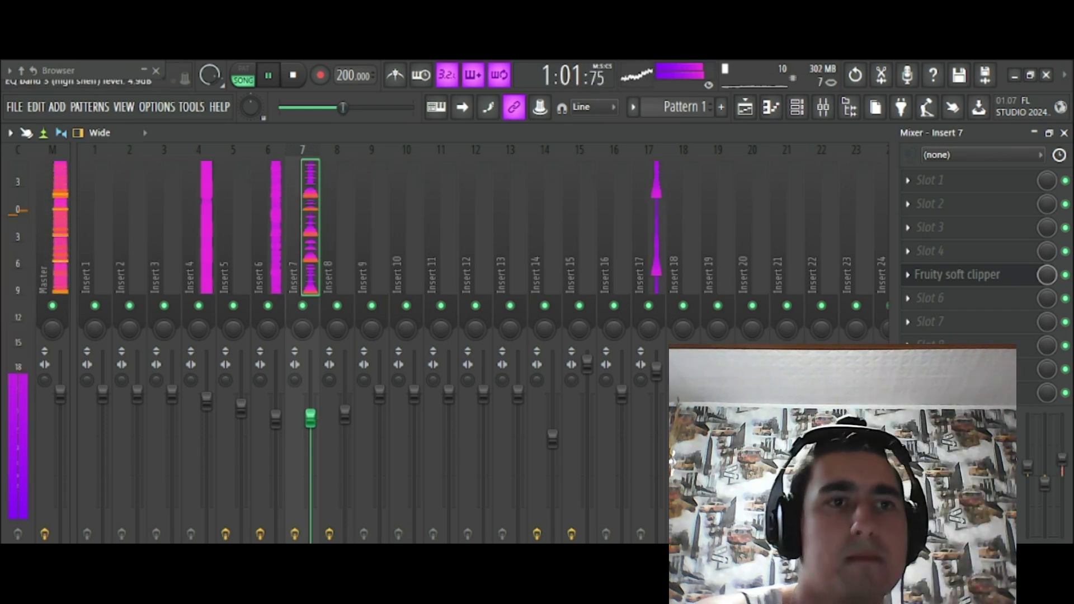
Compare the song with Track 8 muted and unmuted, and lower insert 17 to 116% volume
{"action": "left_click", "coordinate": [769, 107]}
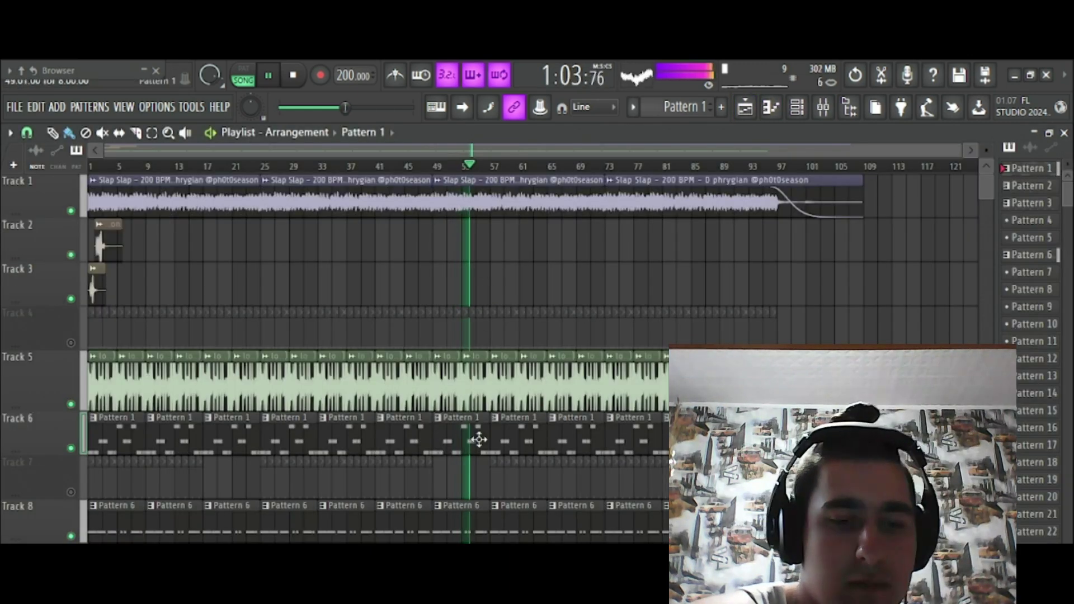
{"action": "left_click", "coordinate": [71, 536]}
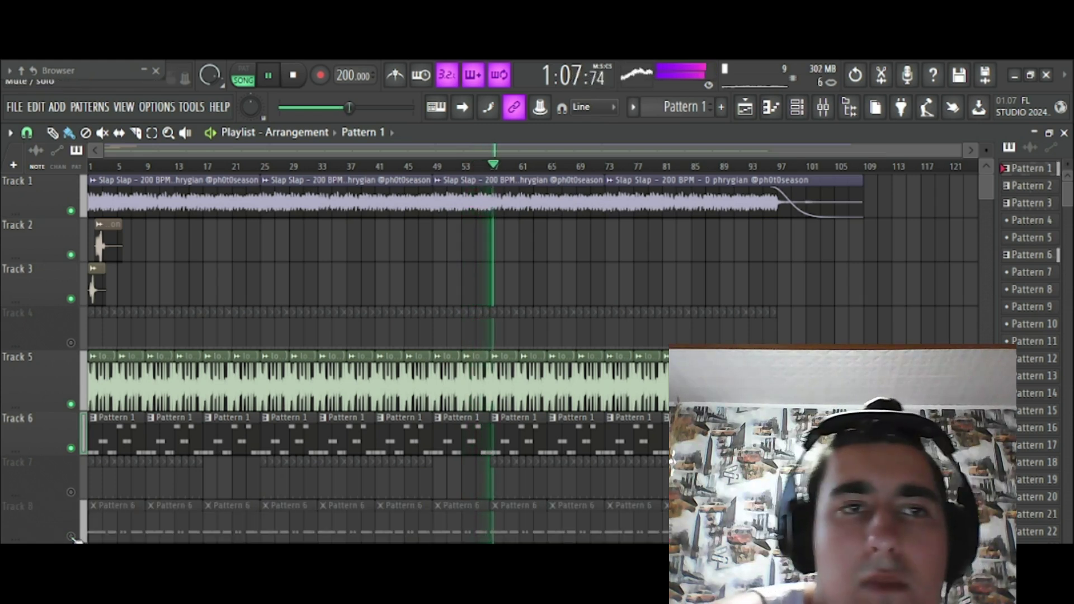
{"action": "left_click", "coordinate": [71, 536]}
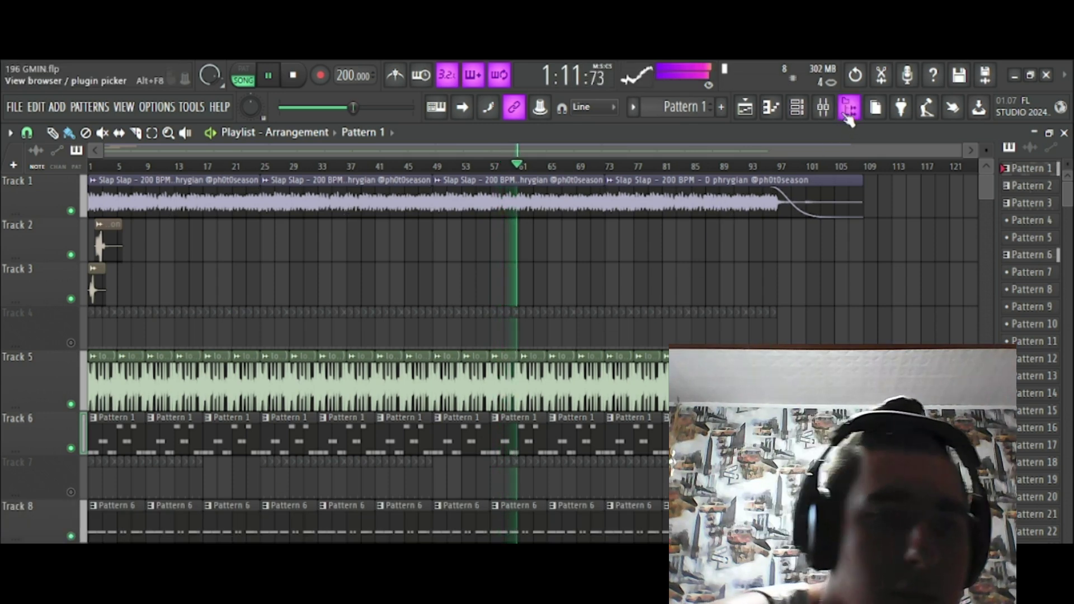
{"action": "left_click", "coordinate": [823, 106]}
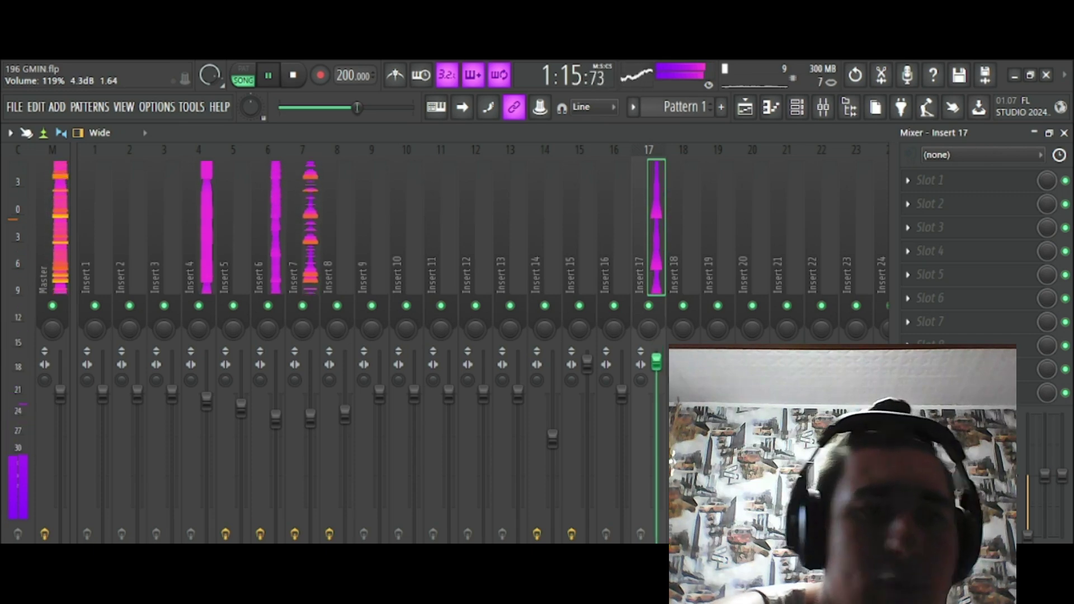
{"action": "scroll", "coordinate": [657, 361], "scroll_direction": "down", "scroll_amount": 1}
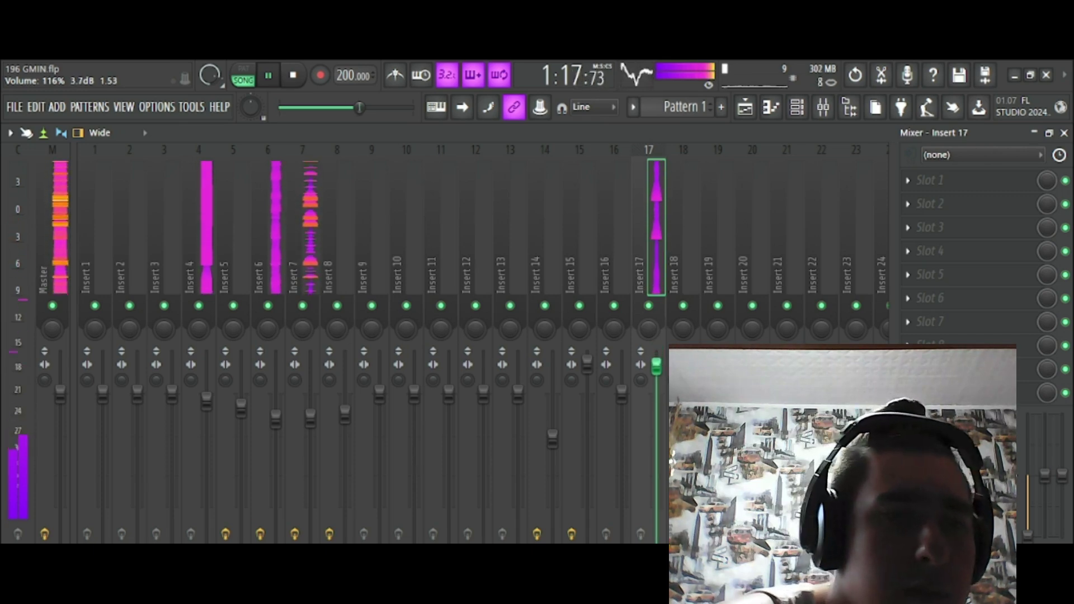
Listen to the song's ending from bar 96 and again from around bar 86, and stop playback
{"action": "left_click", "coordinate": [746, 105]}
{"action": "left_click", "coordinate": [770, 166]}
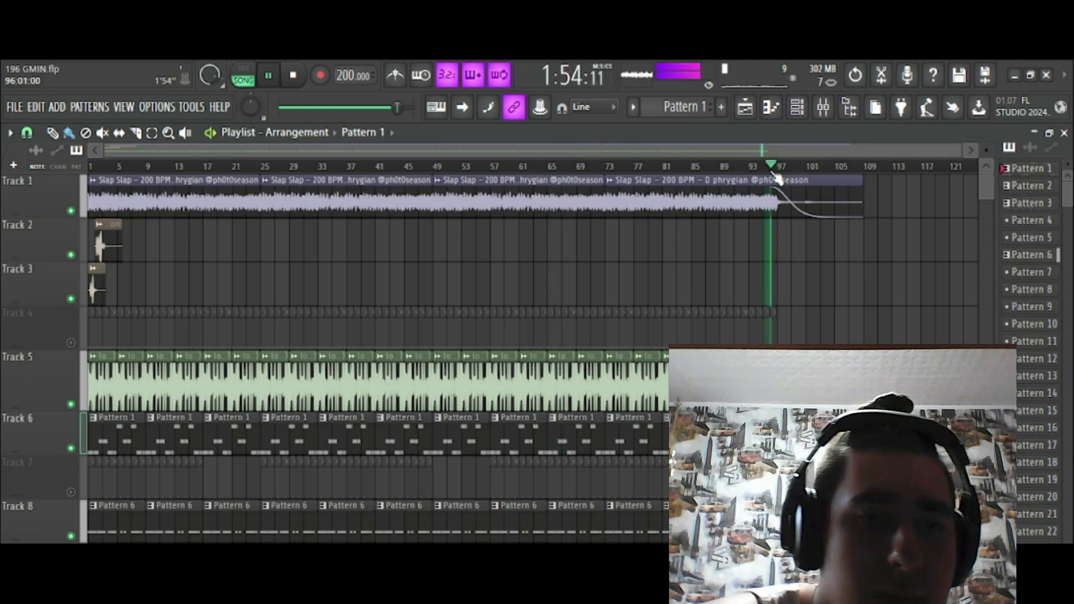
{"action": "scroll", "coordinate": [780, 167], "scroll_direction": "up", "scroll_amount": 5}
{"action": "scroll", "coordinate": [783, 173], "scroll_direction": "down", "scroll_amount": 5}
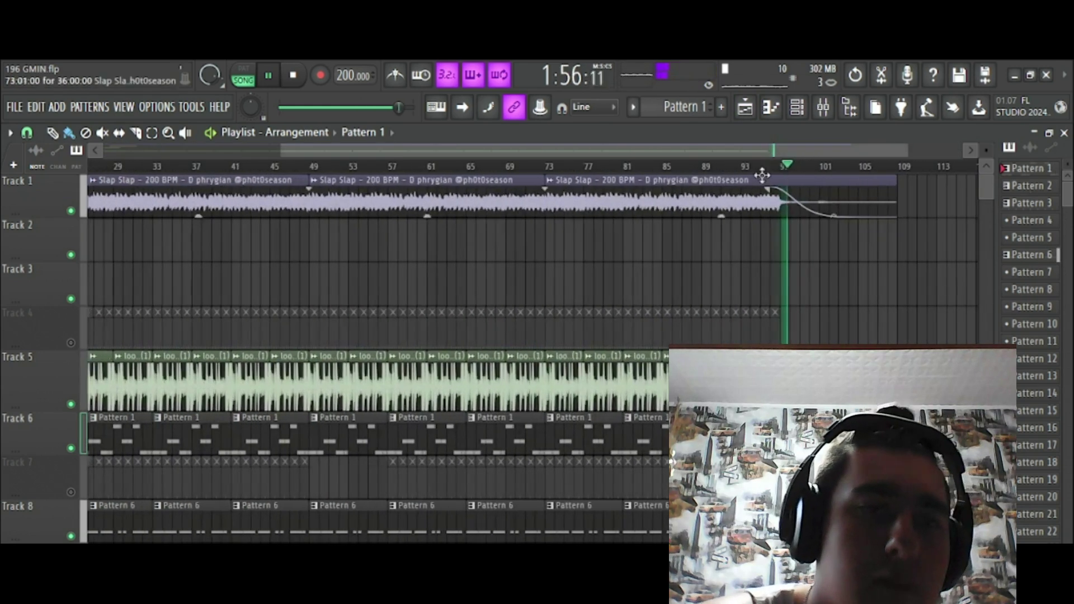
{"action": "left_click", "coordinate": [688, 167]}
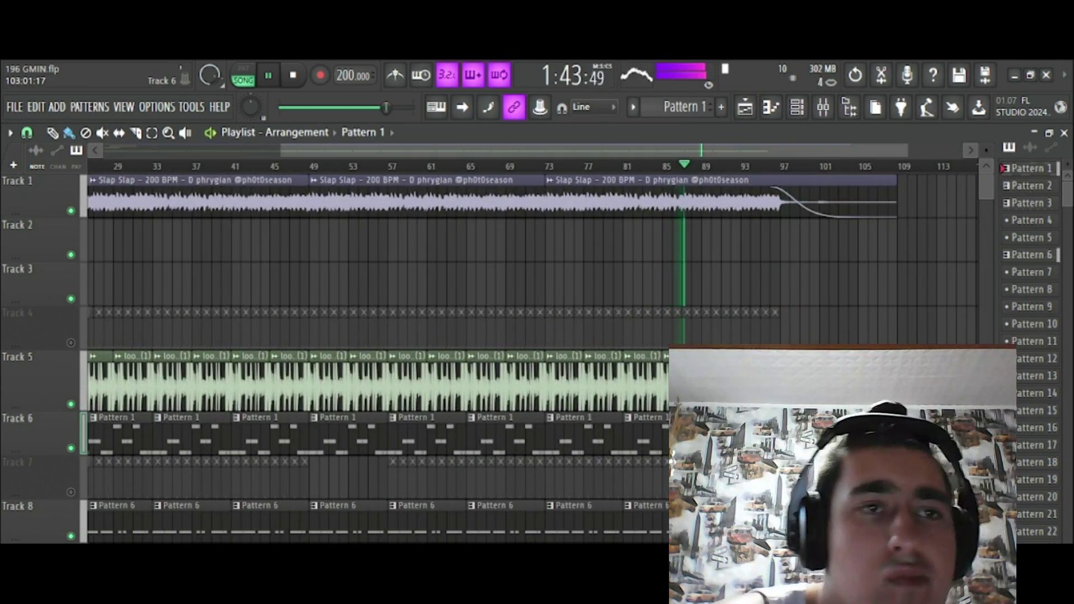
{"action": "scroll", "coordinate": [705, 167], "scroll_direction": "down", "scroll_amount": 3}
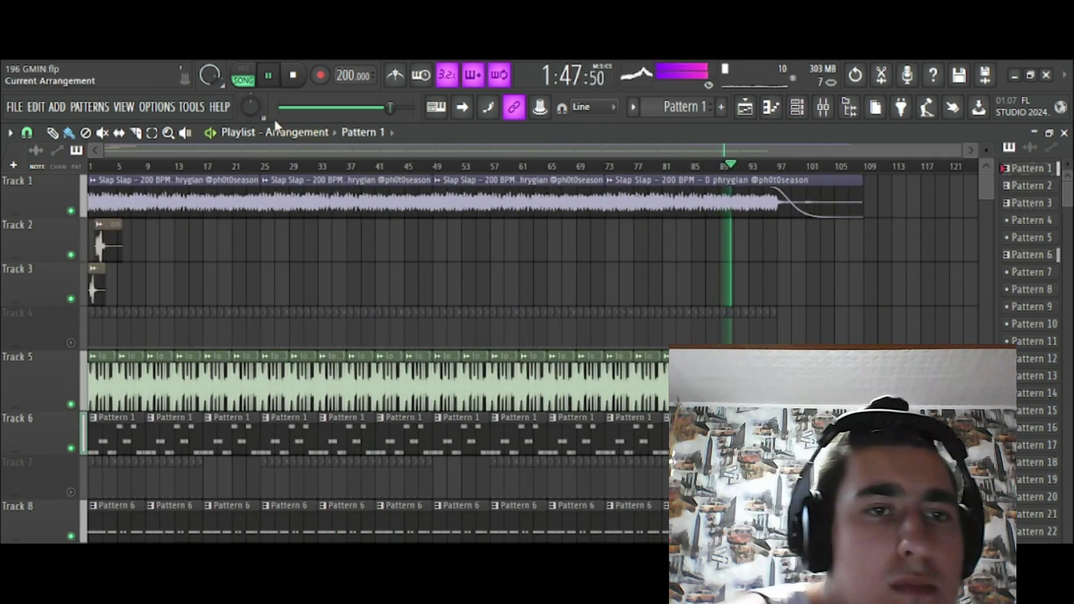
{"action": "left_click", "coordinate": [271, 74]}
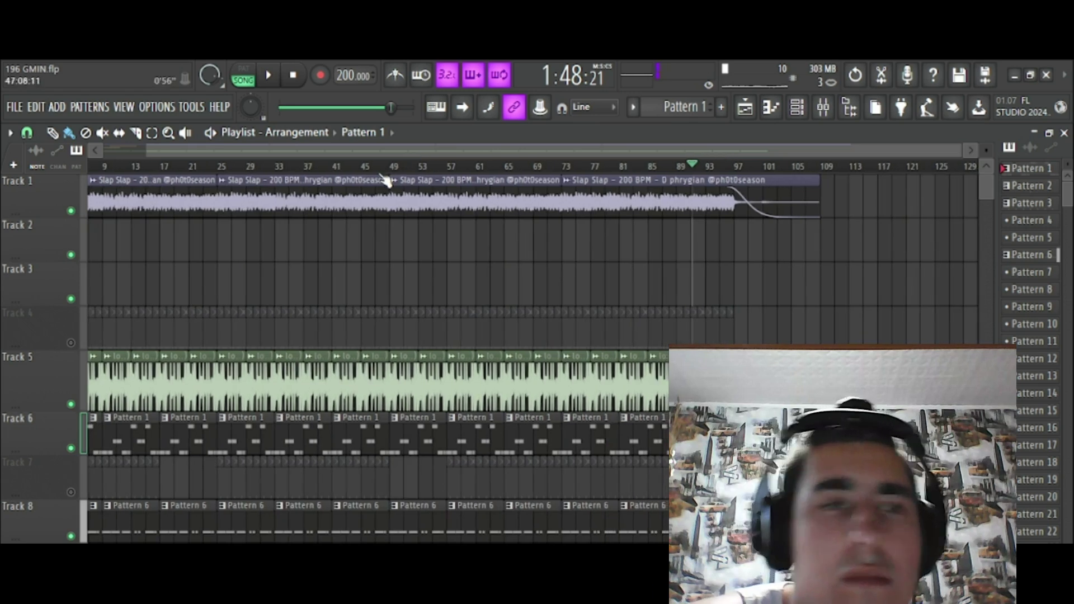
Fill bars 45 to 48 with repeated two-step slices of the Track 5 drum loop and Track 6 Pattern 1, and audition them
{"action": "scroll", "coordinate": [411, 153], "scroll_direction": "up", "scroll_amount": 6}
{"action": "mouse_move", "coordinate": [565, 358]}
{"action": "left_mouse_down"}
{"action": "mouse_move", "coordinate": [180, 364]}
{"action": "mouse_move", "coordinate": [190, 395]}
{"action": "mouse_move", "coordinate": [506, 383]}
{"action": "left_mouse_up"}
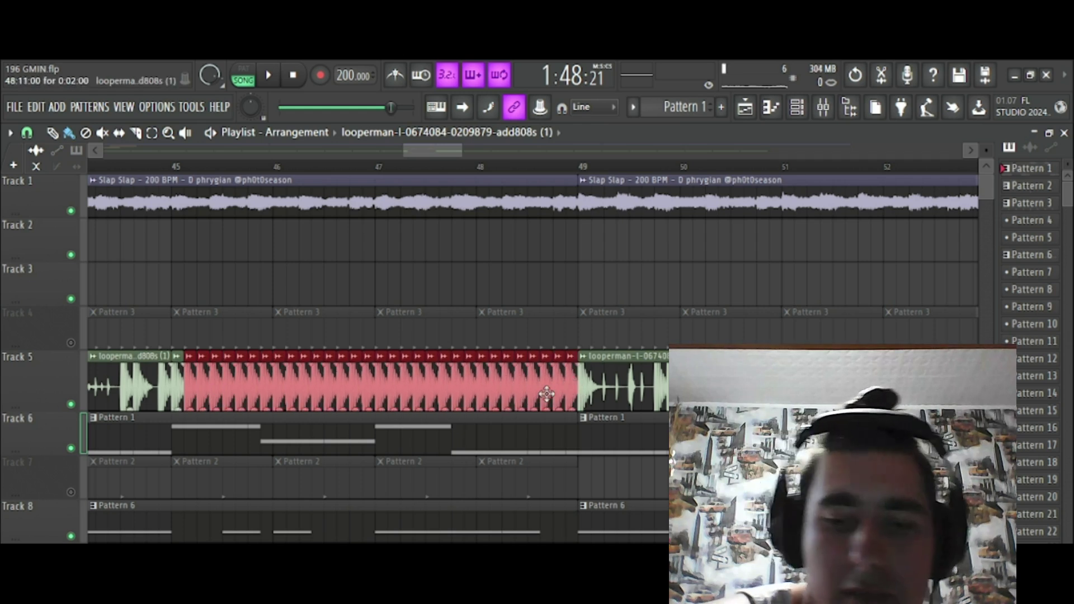
{"action": "left_click_drag", "start_coordinate": [576, 425], "coordinate": [195, 426]}
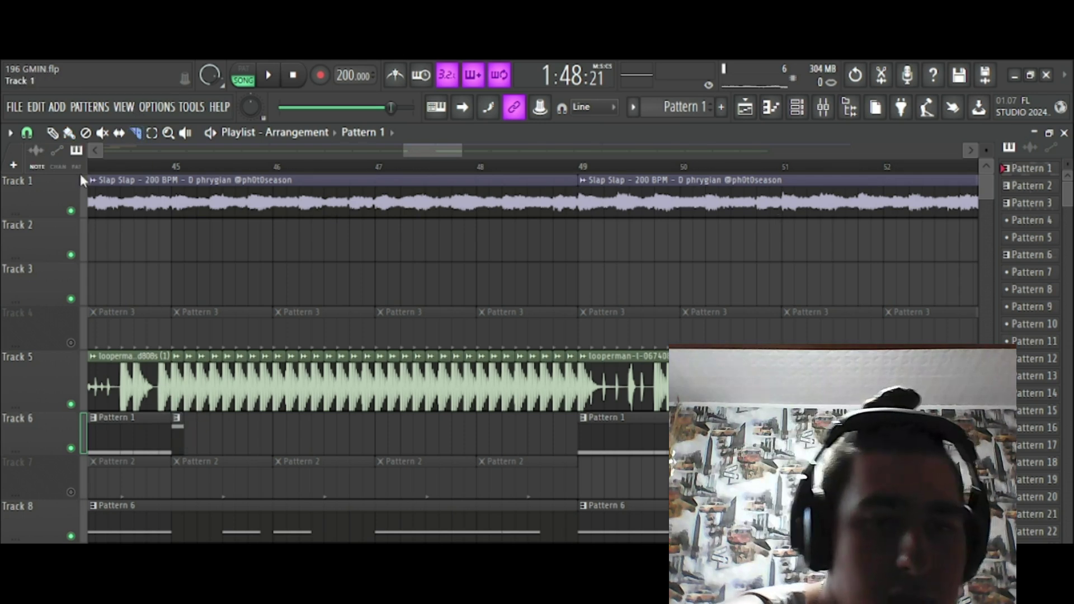
{"action": "mouse_move", "coordinate": [192, 446]}
{"action": "left_mouse_down"}
{"action": "mouse_move", "coordinate": [278, 437]}
{"action": "mouse_move", "coordinate": [478, 436]}
{"action": "mouse_move", "coordinate": [586, 446]}
{"action": "left_mouse_up"}
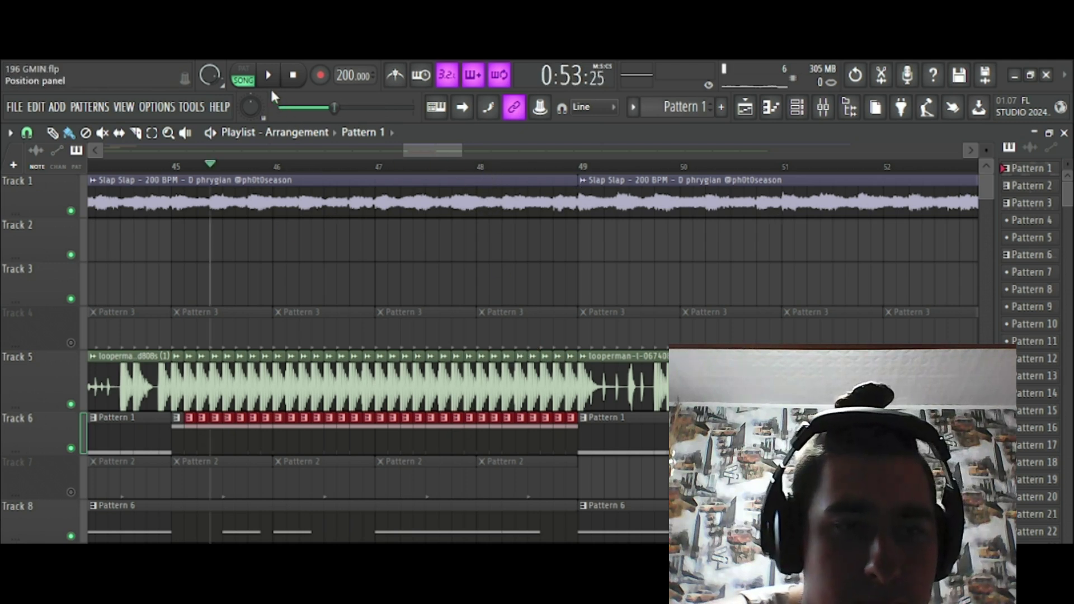
{"action": "key", "text": "space"}
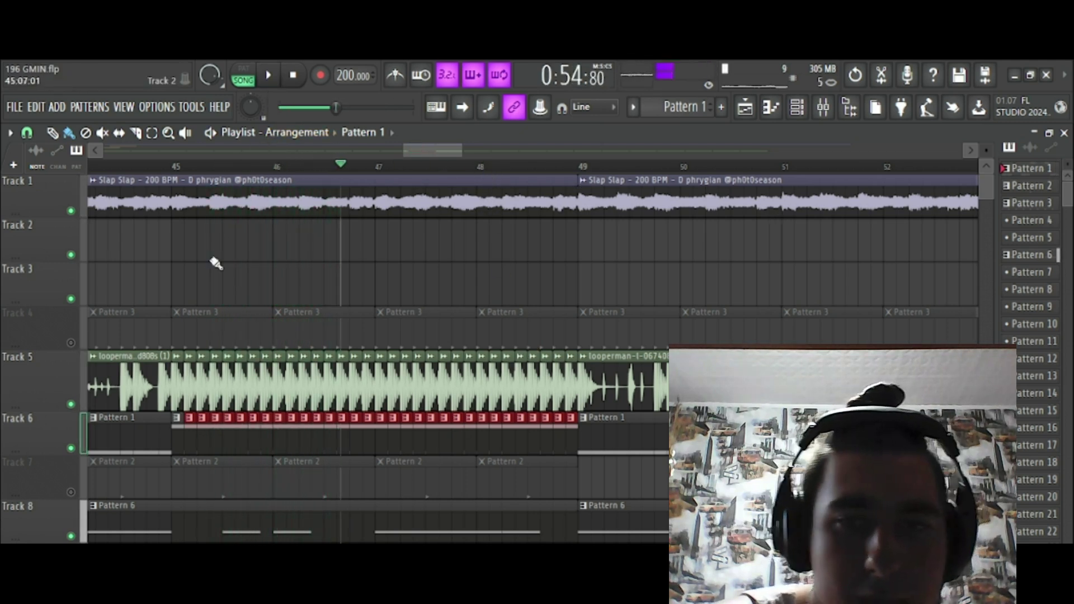
Replace the two-step slices in bars 45 to 48 with repeated four-step slices of the drum loop and Pattern 1 on Tracks 5 and 6
{"action": "left_click_drag", "start_coordinate": [175, 395], "coordinate": [578, 386]}
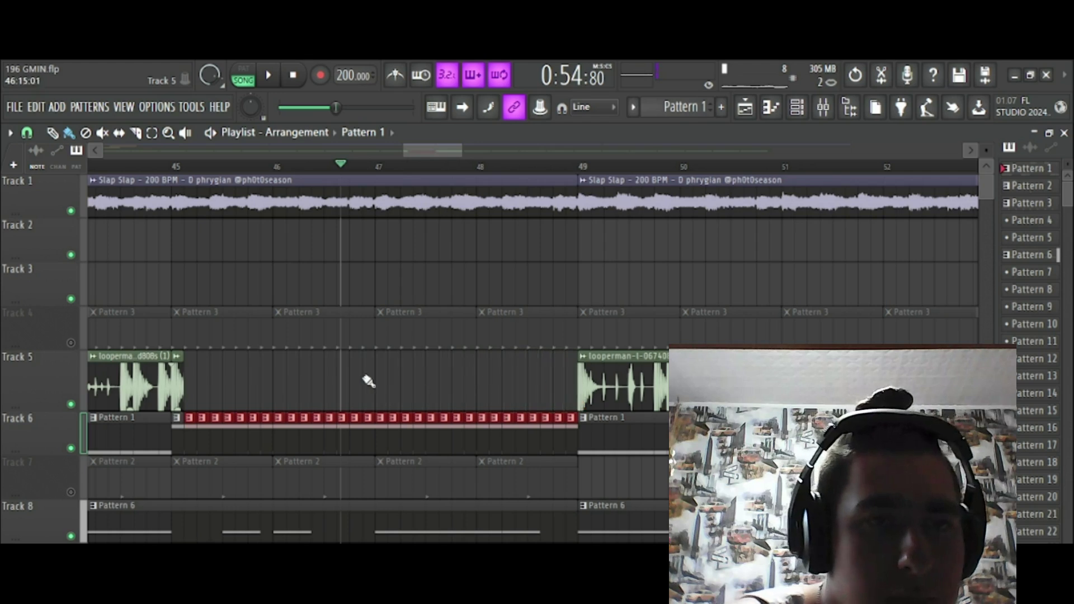
{"action": "left_click_drag", "start_coordinate": [183, 364], "coordinate": [195, 355]}
{"action": "left_click_drag", "start_coordinate": [204, 395], "coordinate": [562, 395]}
{"action": "mouse_move", "coordinate": [568, 443]}
{"action": "left_mouse_down"}
{"action": "mouse_move", "coordinate": [221, 412]}
{"action": "mouse_move", "coordinate": [210, 414]}
{"action": "mouse_move", "coordinate": [234, 444]}
{"action": "left_mouse_up"}
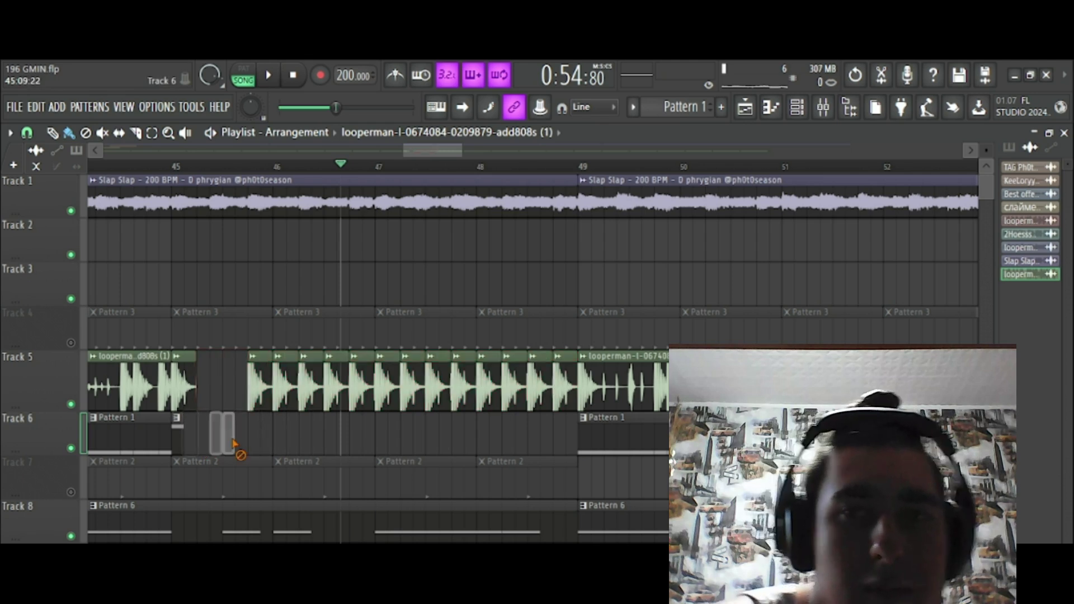
{"action": "left_click", "coordinate": [179, 439]}
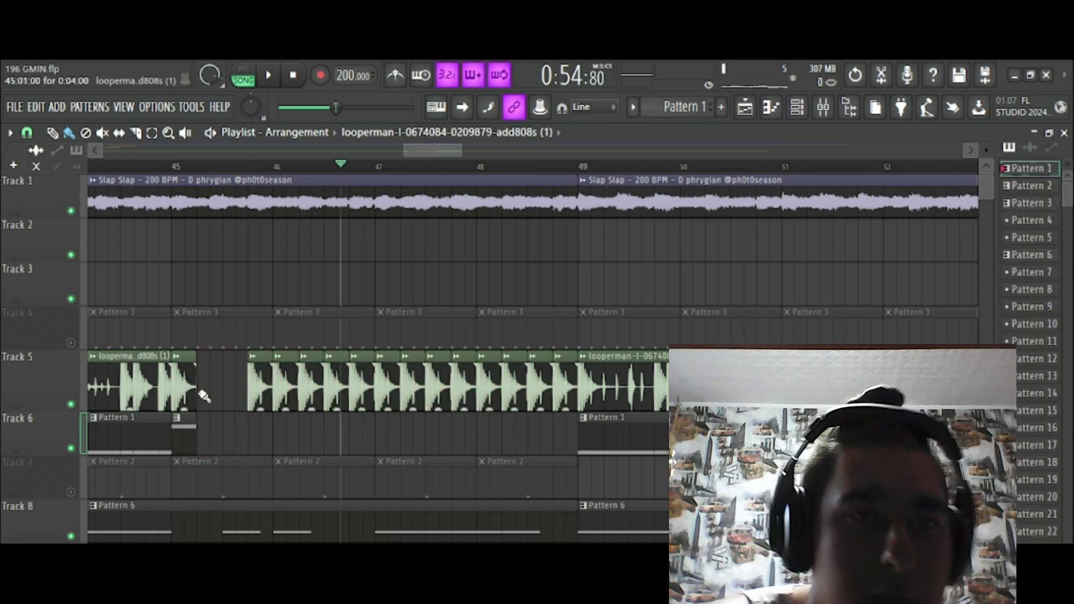
{"action": "left_click_drag", "start_coordinate": [204, 396], "coordinate": [247, 390]}
{"action": "left_click_drag", "start_coordinate": [187, 443], "coordinate": [561, 439]}
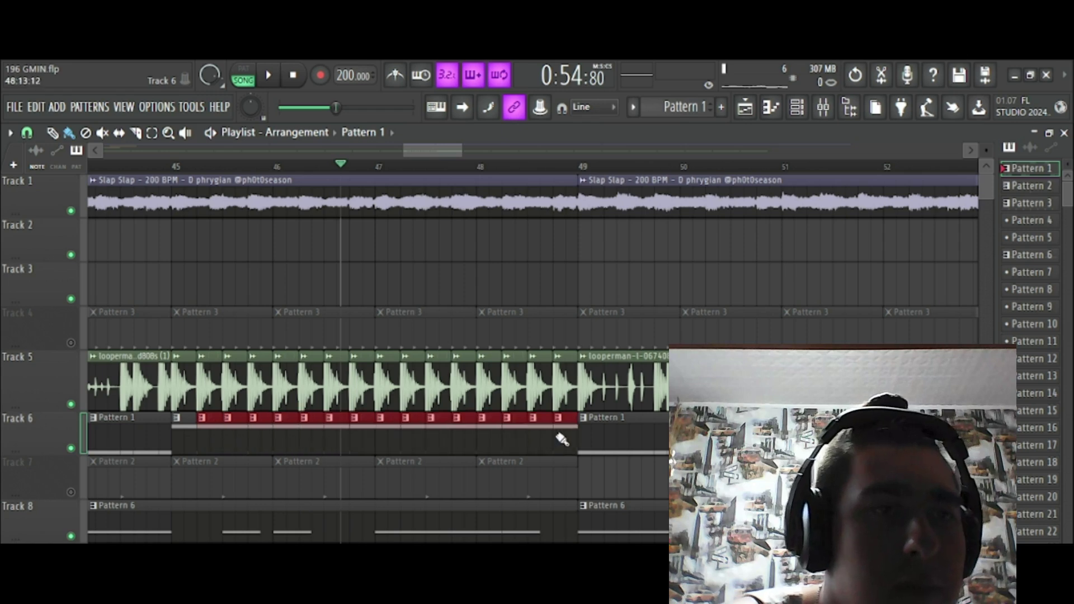
Play the section from around bar 44 into bar 49 to examine how the repeated slices lead into the following section
{"action": "key", "text": "space"}
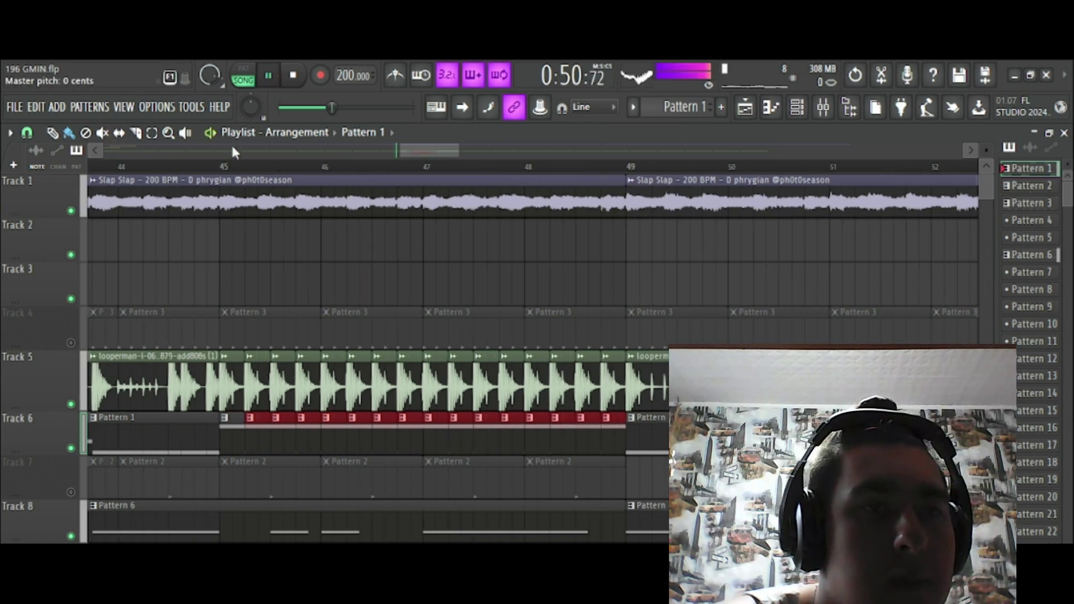
{"action": "scroll", "coordinate": [244, 168], "scroll_direction": "down", "scroll_amount": 3}
{"action": "scroll", "coordinate": [244, 168], "scroll_direction": "up", "scroll_amount": 4}
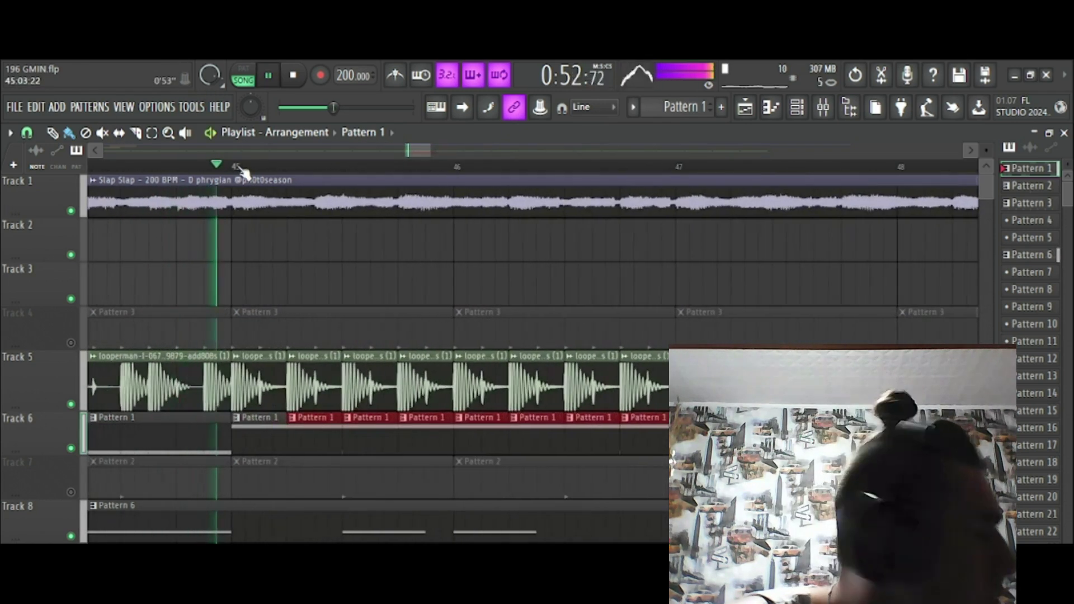
{"action": "scroll", "coordinate": [242, 169], "scroll_direction": "down", "scroll_amount": 8}
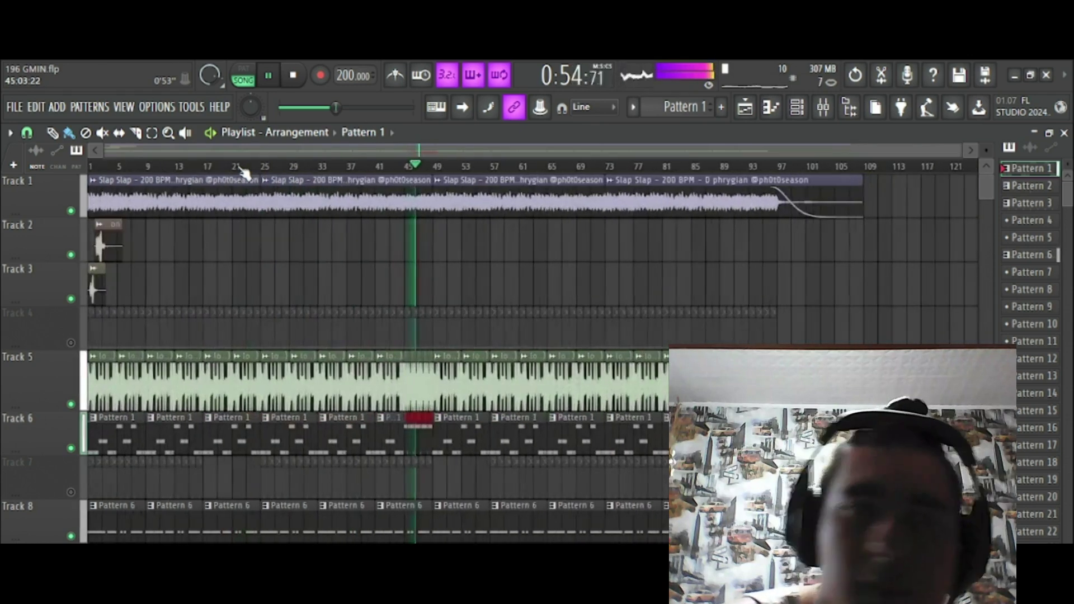
{"action": "scroll", "coordinate": [411, 165], "scroll_direction": "up", "scroll_amount": 8}
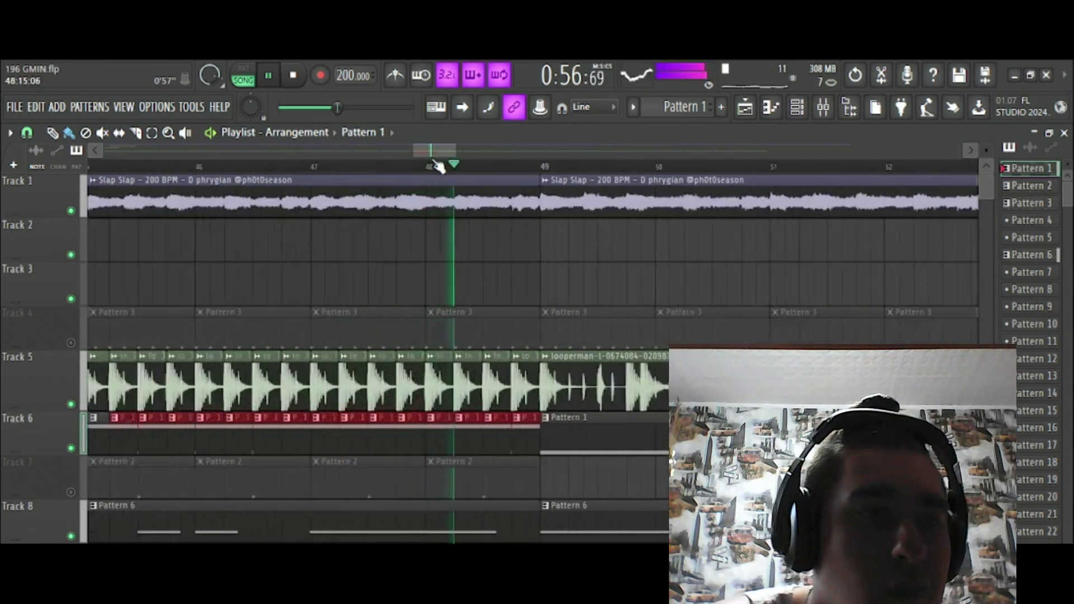
{"action": "scroll", "coordinate": [438, 166], "scroll_direction": "down", "scroll_amount": 8}
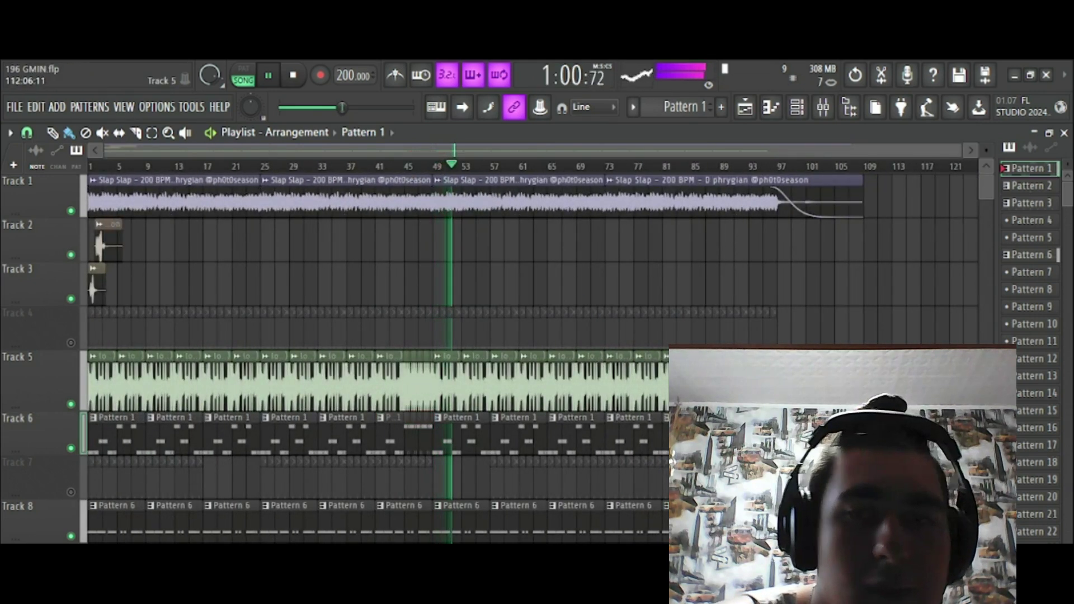
{"action": "scroll", "coordinate": [420, 167], "scroll_direction": "up", "scroll_amount": 10}
{"action": "left_click", "coordinate": [384, 169]}
{"action": "left_click", "coordinate": [434, 168]}
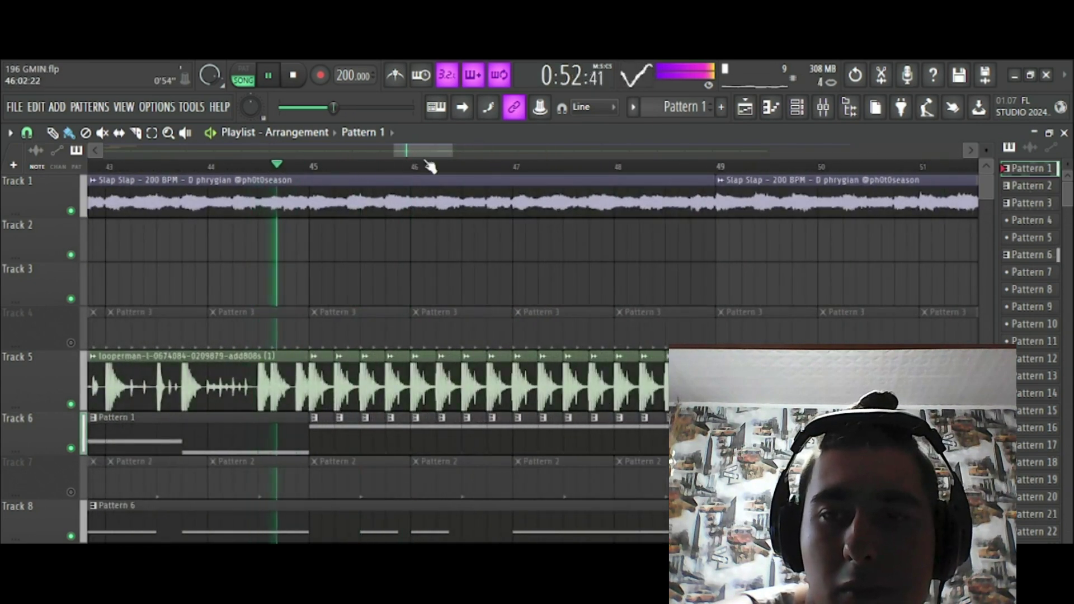
Replace the last Track 5 and Track 6 slices in bar 46 by extending the preceding drum loop and Pattern 1 slices, and audition the fill
{"action": "scroll", "coordinate": [458, 172], "scroll_direction": "up", "scroll_amount": 4}
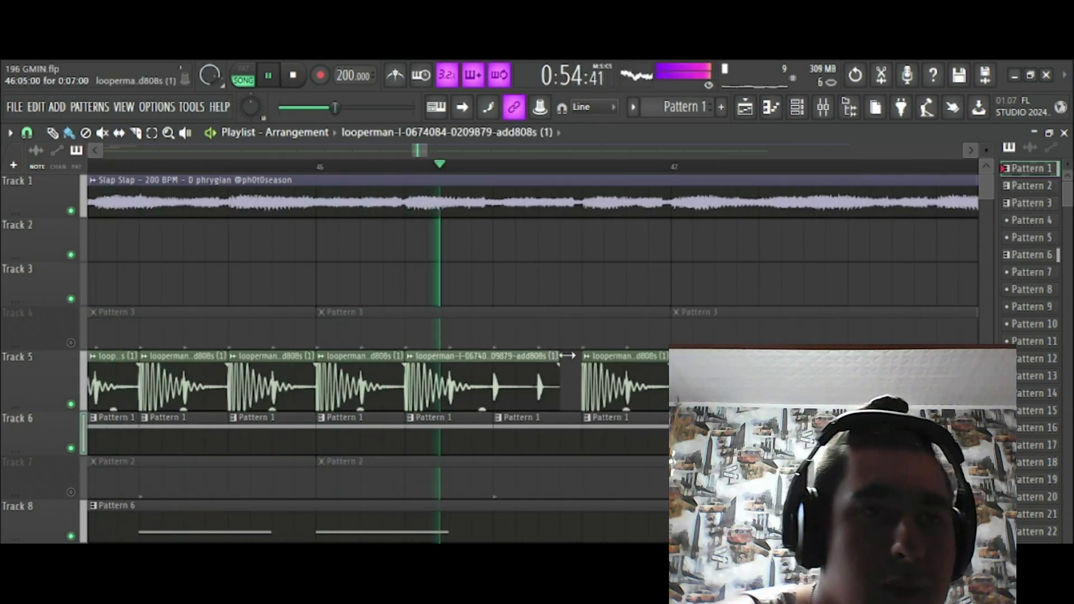
{"action": "right_click", "coordinate": [534, 442]}
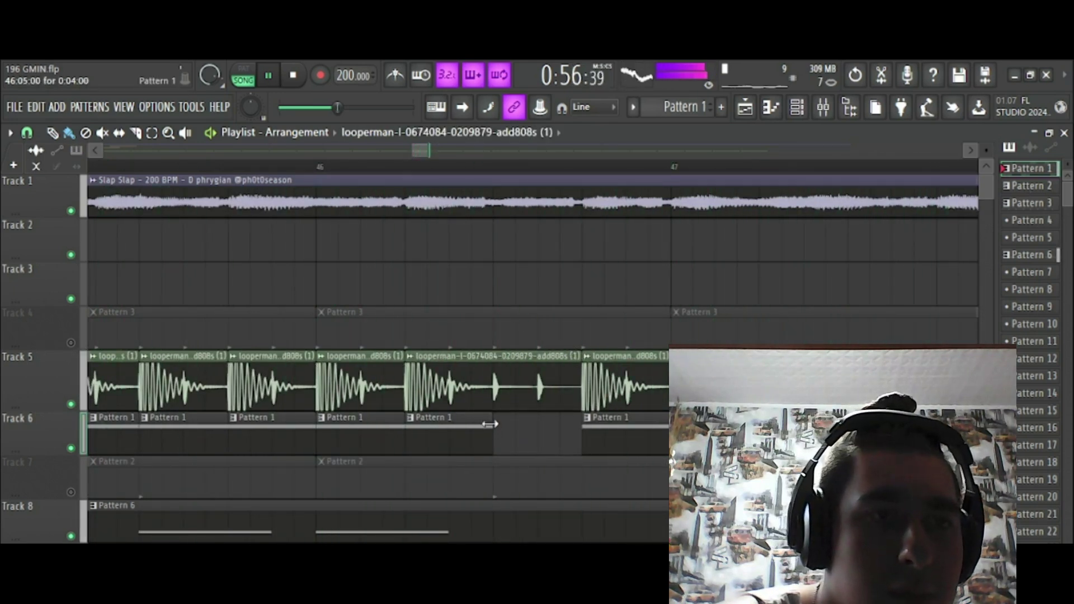
{"action": "scroll", "coordinate": [514, 169], "scroll_direction": "down", "scroll_amount": 5}
{"action": "left_click", "coordinate": [494, 167]}
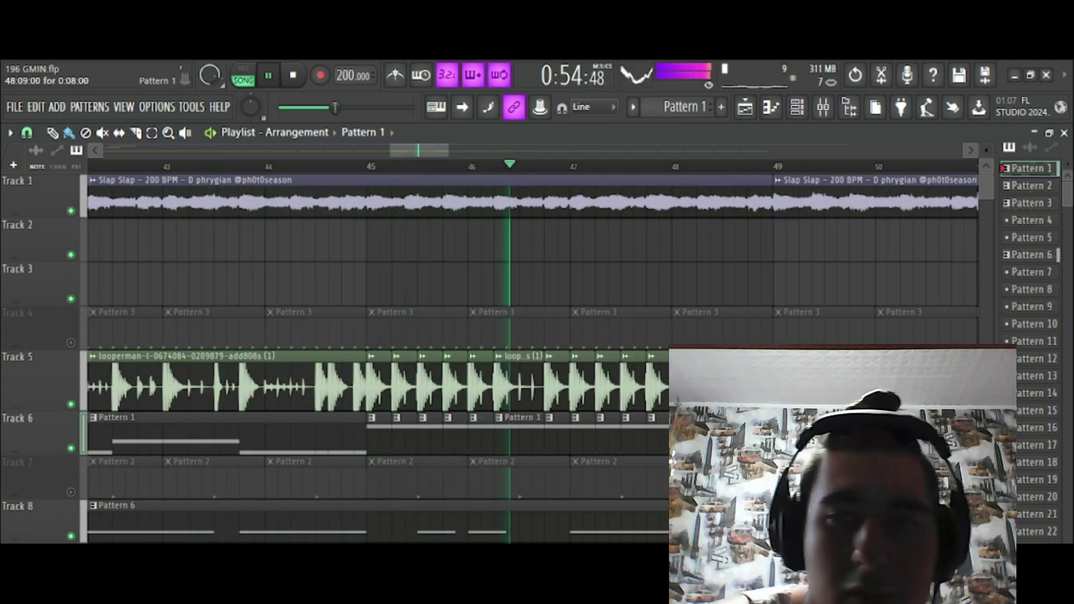
{"action": "scroll", "coordinate": [727, 170], "scroll_direction": "down", "scroll_amount": 6}
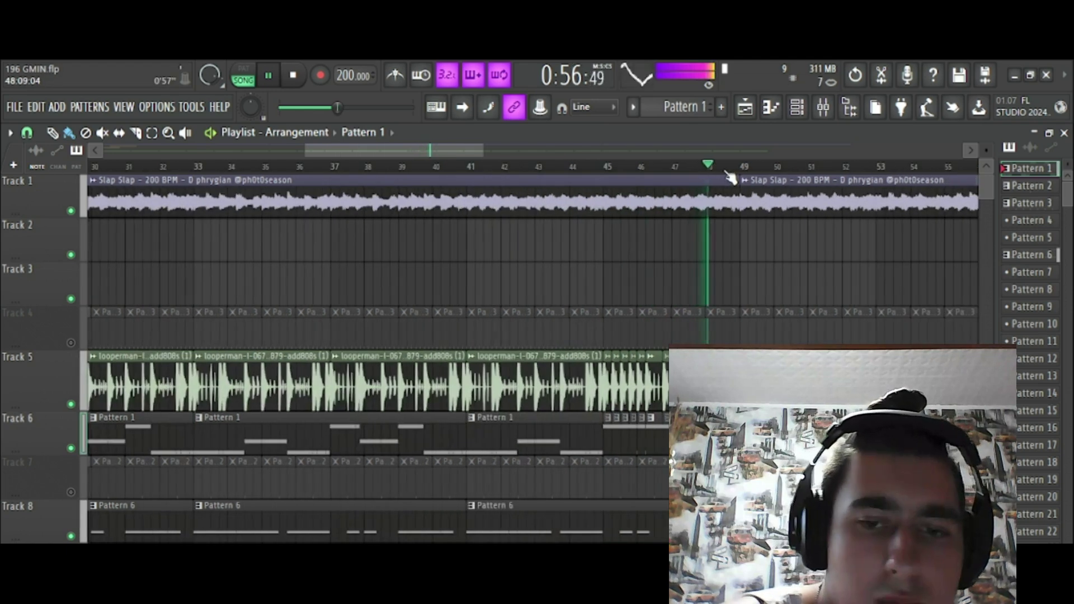
{"action": "scroll", "coordinate": [729, 174], "scroll_direction": "down", "scroll_amount": 8}
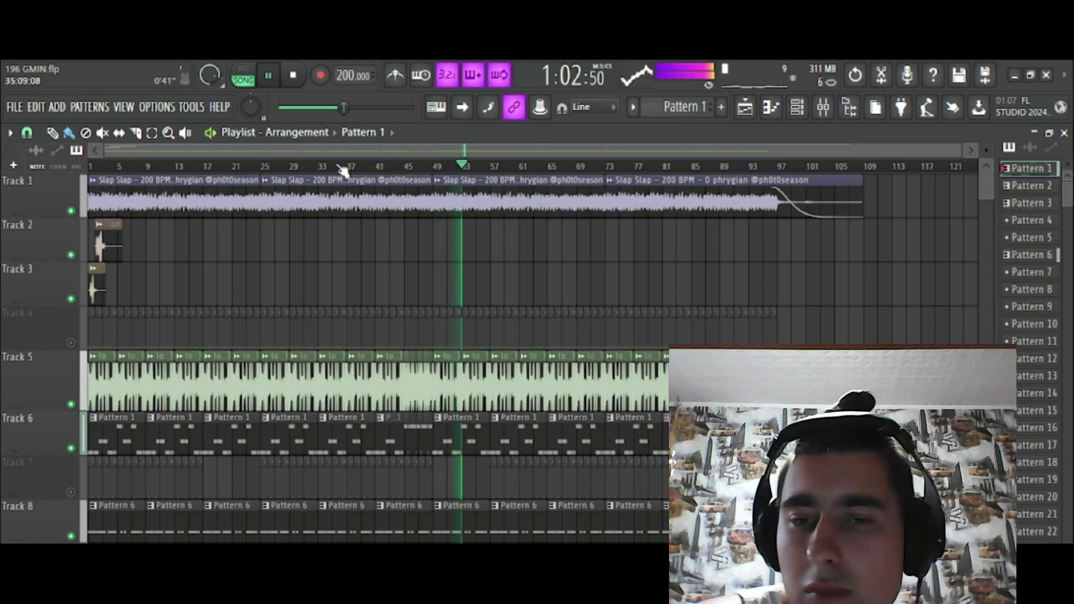
Save the project as a new version named 200 DMINN in the 197 D#MIN folder
{"action": "scroll", "coordinate": [342, 170], "scroll_direction": "up", "scroll_amount": 4}
{"action": "left_click", "coordinate": [959, 76]}
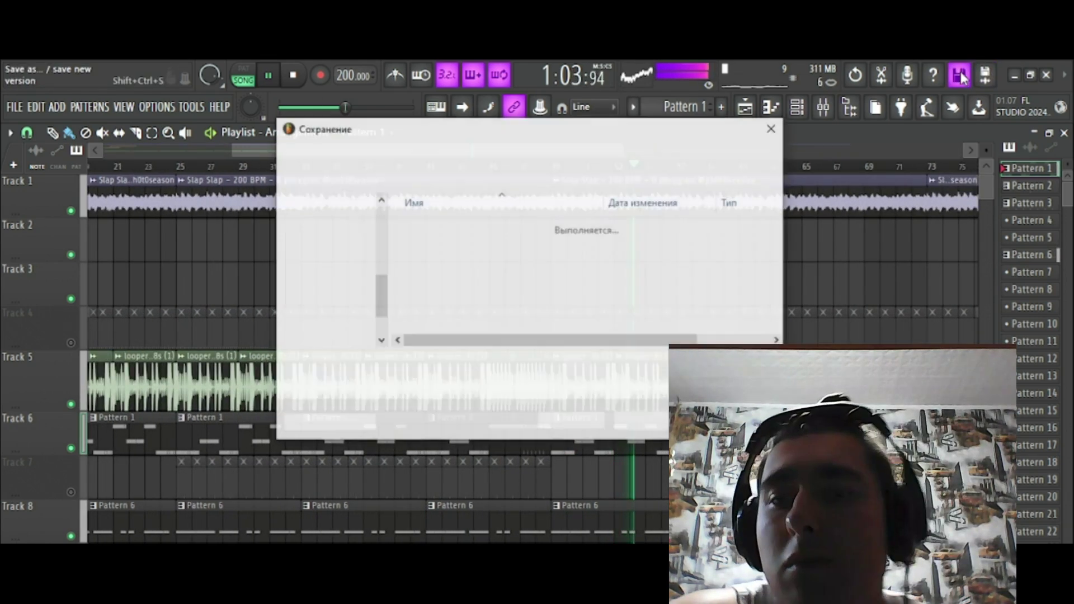
{"action": "type", "text": "200 DMINN"}
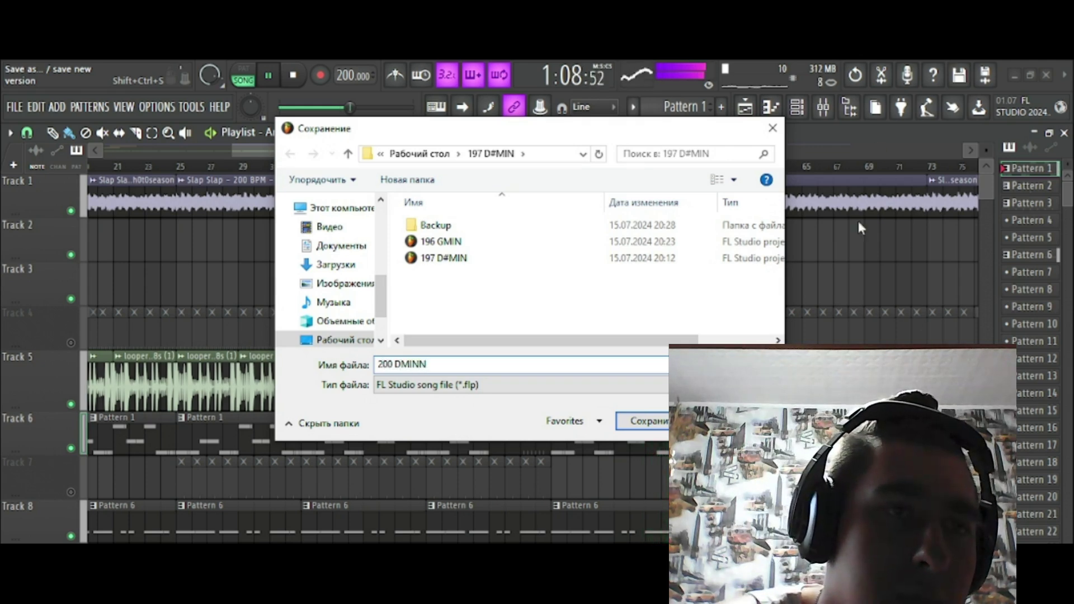
{"action": "key", "text": "Return"}
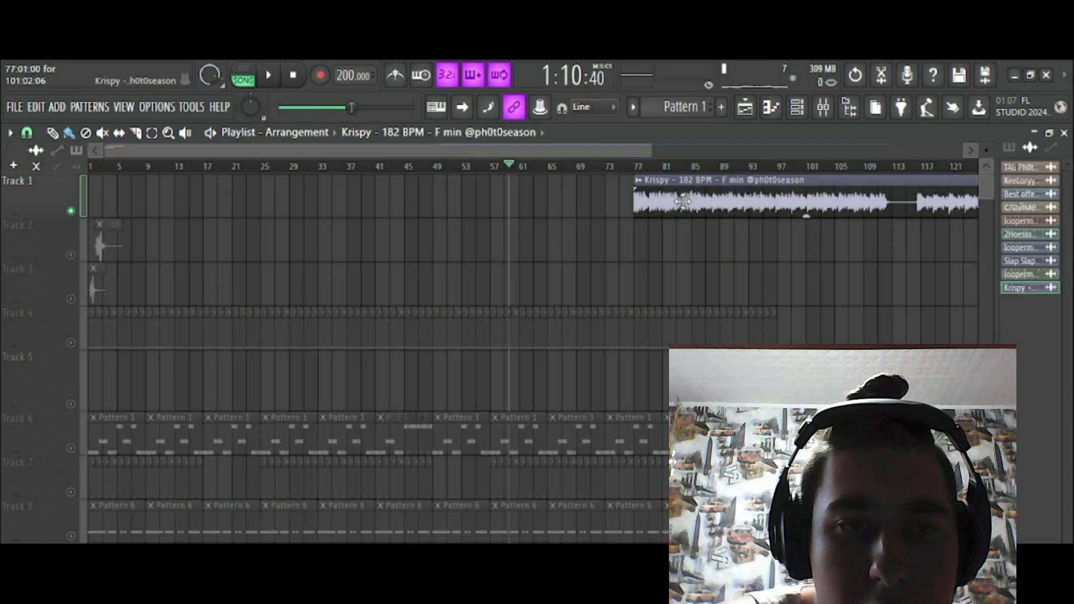
Place the Krispy loop at bar 1 on Track 1, set the tempo to 182 BPM and restretch all channels
{"action": "left_click", "coordinate": [168, 166]}
{"action": "left_click", "coordinate": [268, 76]}
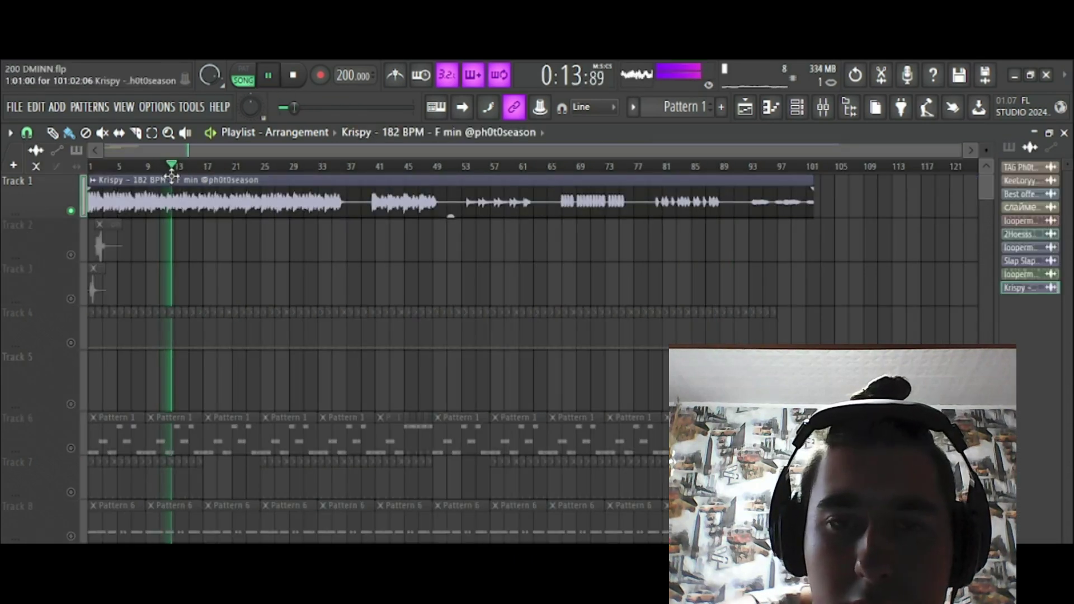
{"action": "scroll", "coordinate": [171, 166], "scroll_direction": "up", "scroll_amount": 3}
{"action": "left_click_drag", "start_coordinate": [353, 75], "coordinate": [353, 100]}
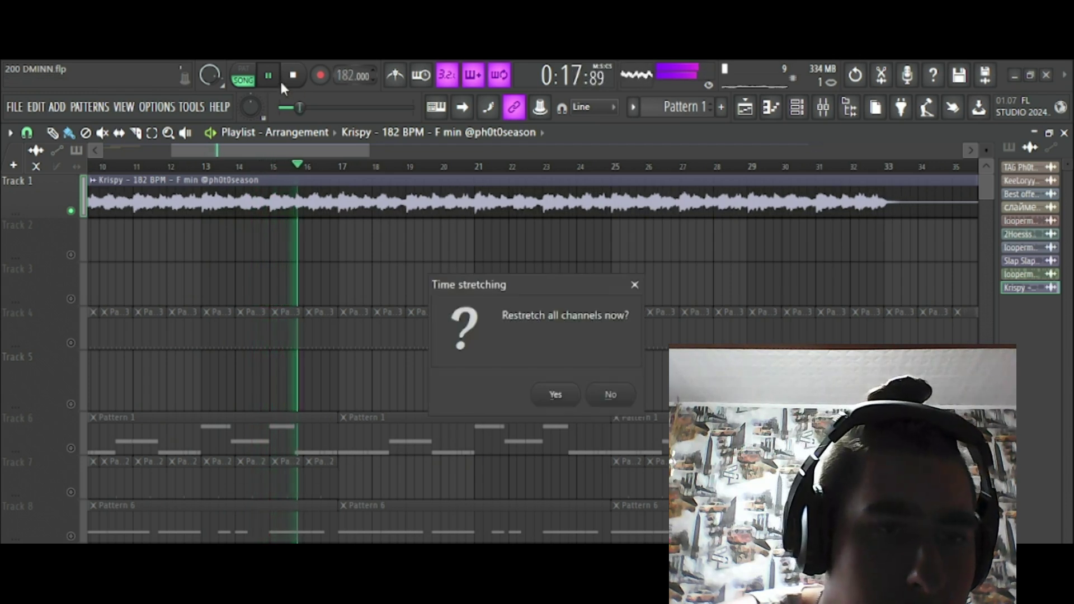
{"action": "left_click", "coordinate": [555, 394]}
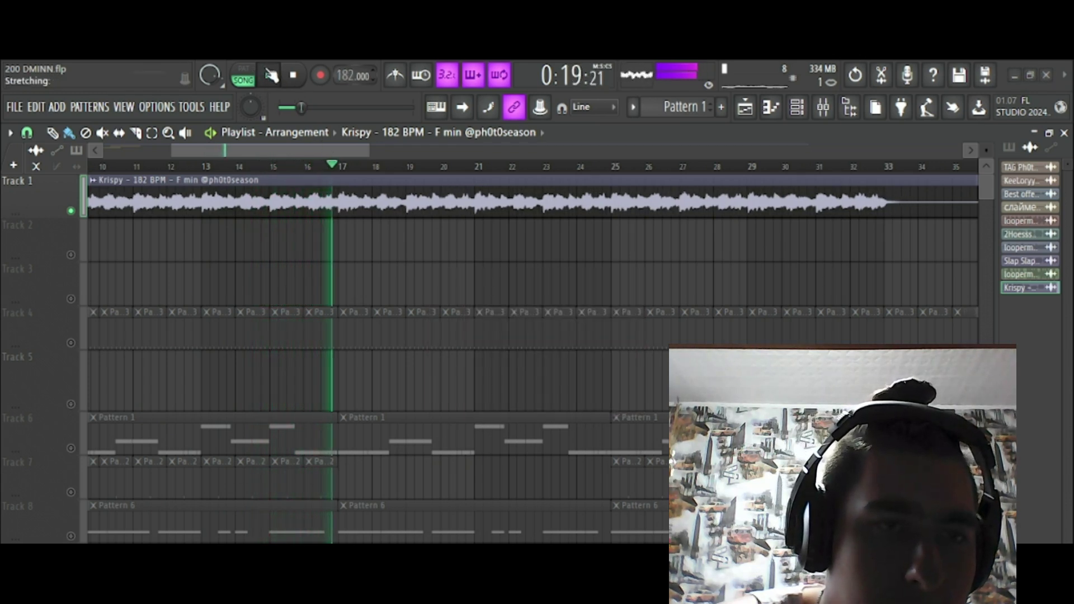
{"action": "left_click", "coordinate": [253, 83]}
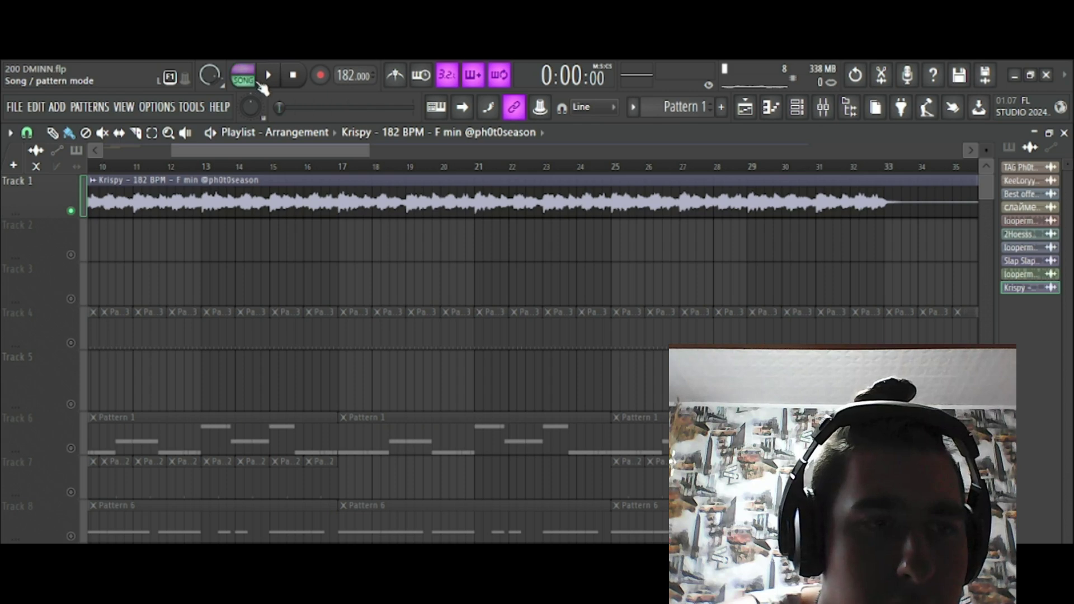
Trim the silence and about the first eight bars off the Krispy clip and move it back to bar 1
{"action": "left_click_drag", "start_coordinate": [154, 168], "coordinate": [95, 167]}
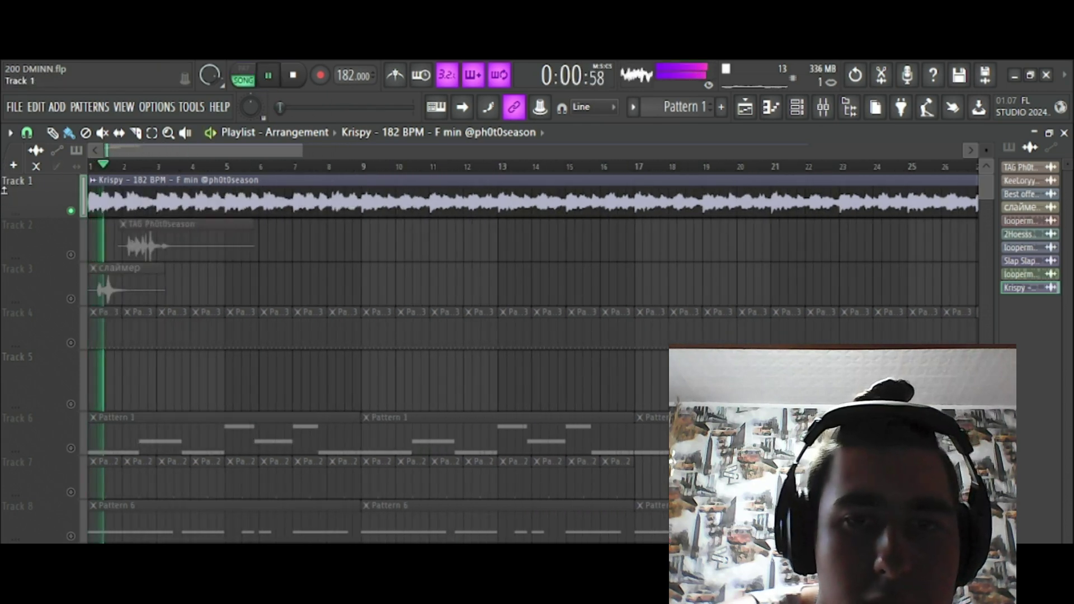
{"action": "scroll", "coordinate": [95, 168], "scroll_direction": "up", "scroll_amount": 10}
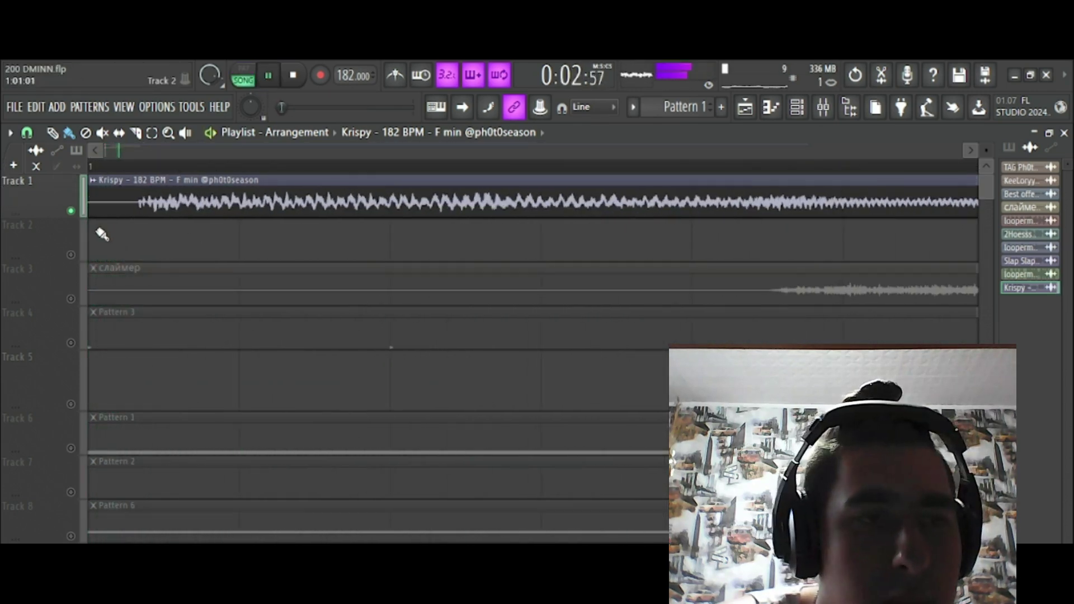
{"action": "scroll", "coordinate": [173, 176], "scroll_direction": "down", "scroll_amount": 5}
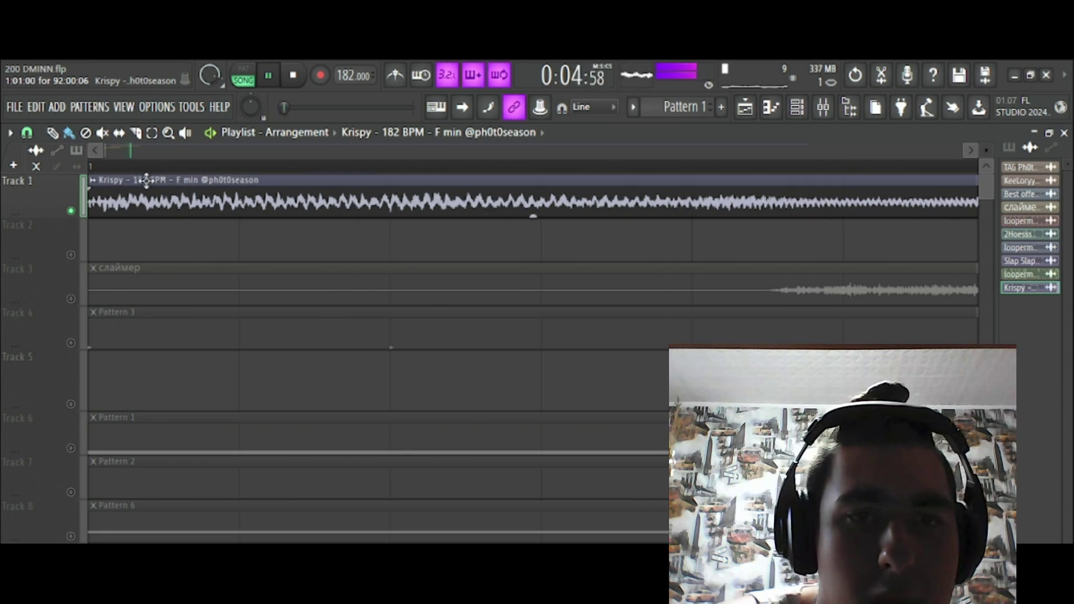
{"action": "scroll", "coordinate": [172, 177], "scroll_direction": "down", "scroll_amount": 10}
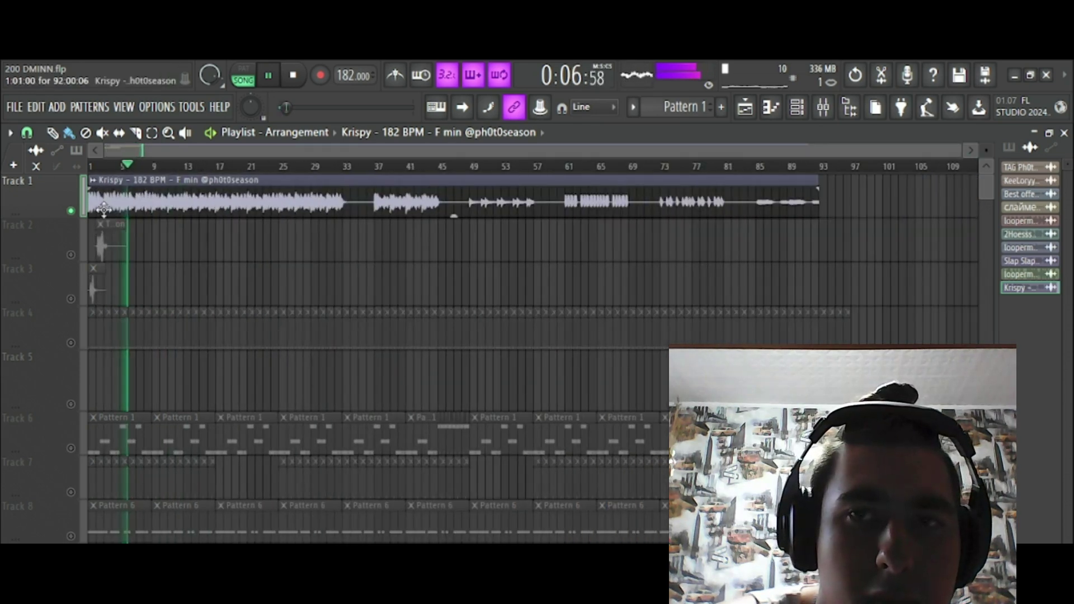
{"action": "left_click_drag", "start_coordinate": [90, 206], "coordinate": [151, 205]}
{"action": "left_click_drag", "start_coordinate": [253, 179], "coordinate": [190, 176]}
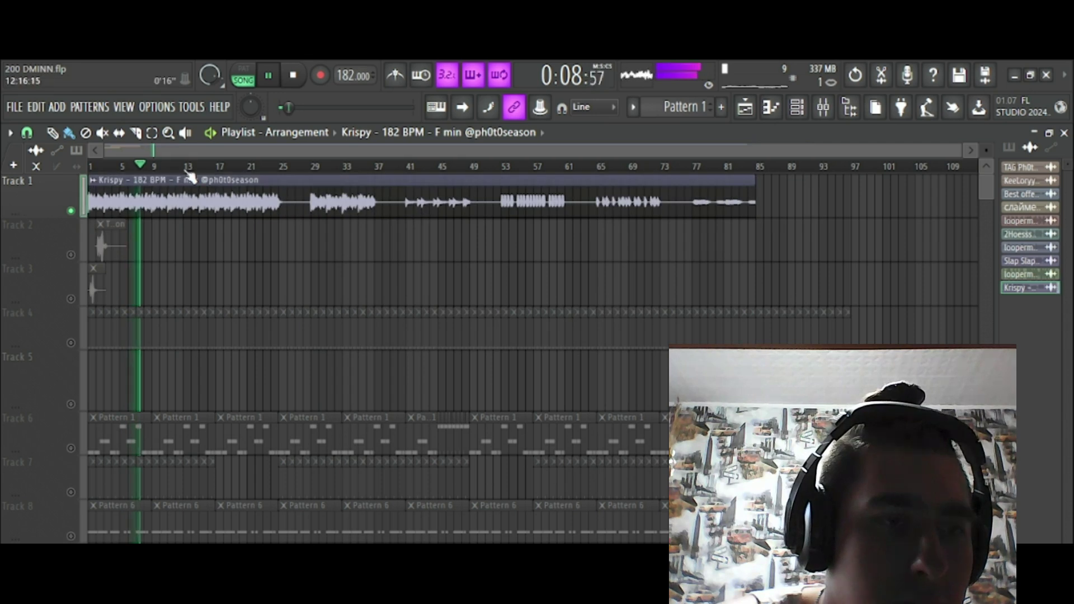
Shorten the Krispy clip to 16 bars, repeat it along Track 1, and extend the copy at bar 81 to about bar 107
{"action": "mouse_move", "coordinate": [230, 174]}
{"action": "left_mouse_down"}
{"action": "mouse_move", "coordinate": [595, 208]}
{"action": "mouse_move", "coordinate": [786, 209]}
{"action": "mouse_move", "coordinate": [774, 195]}
{"action": "left_mouse_up"}
{"action": "right_click", "coordinate": [280, 209]}
{"action": "left_click", "coordinate": [818, 167]}
{"action": "left_click", "coordinate": [877, 220]}
{"action": "left_click", "coordinate": [866, 197]}
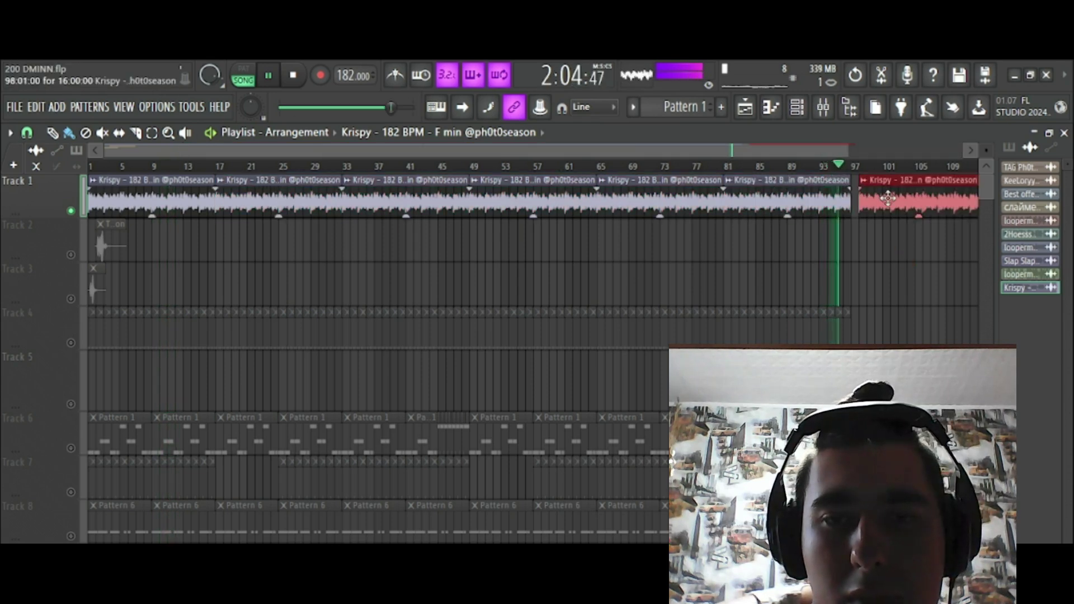
{"action": "scroll", "coordinate": [895, 207], "scroll_direction": "down", "scroll_amount": 2}
{"action": "left_click", "coordinate": [846, 166]}
{"action": "left_click_drag", "start_coordinate": [865, 175], "coordinate": [743, 177]}
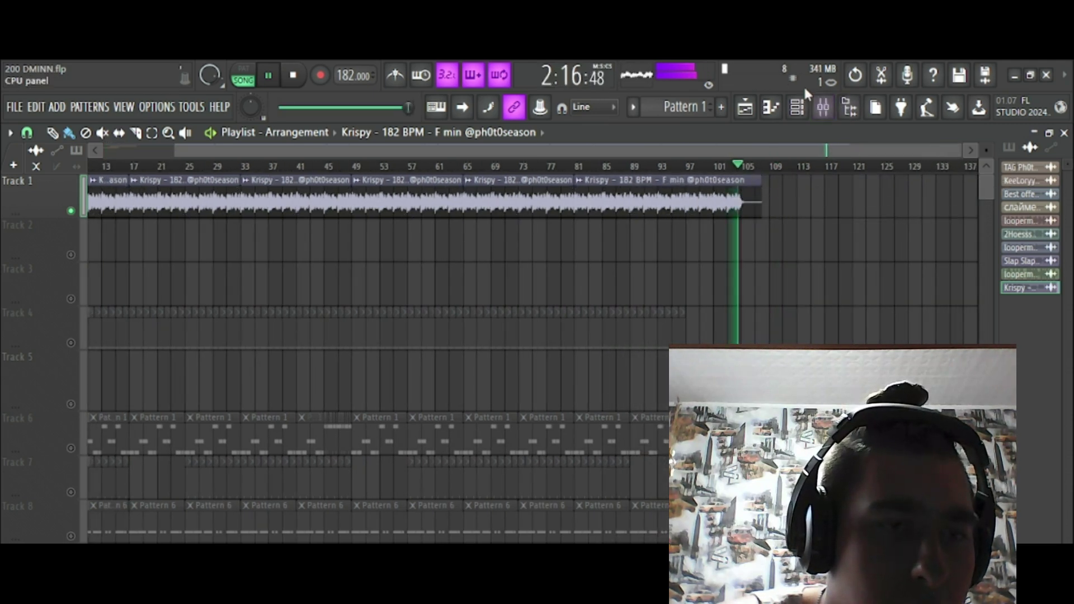
Route the Krispy channel to mixer insert 6 and check its level in the mixer
{"action": "left_click", "coordinate": [798, 106]}
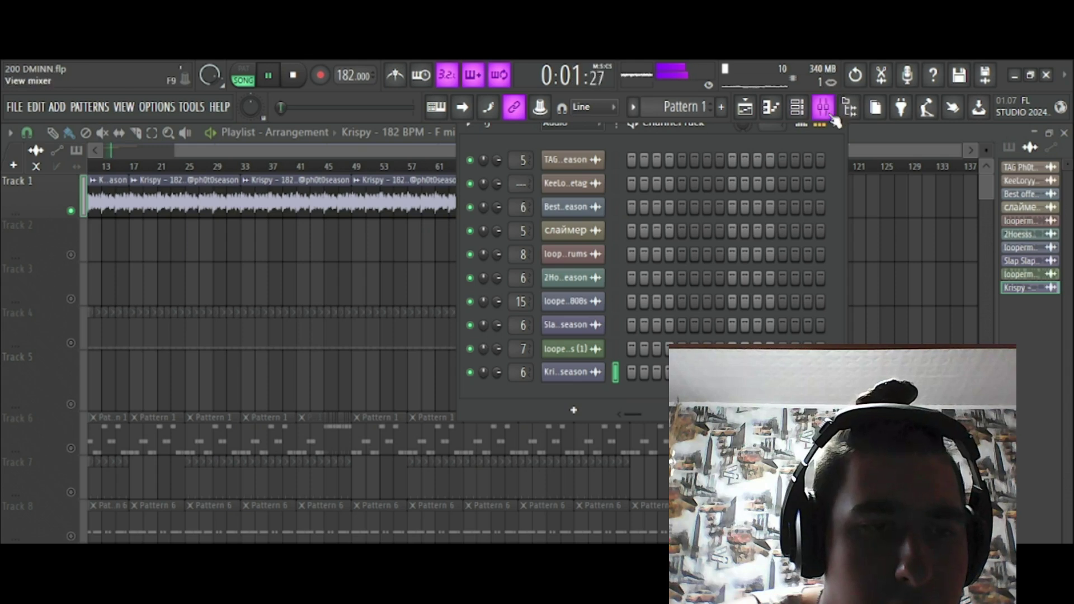
{"action": "left_click", "coordinate": [837, 115]}
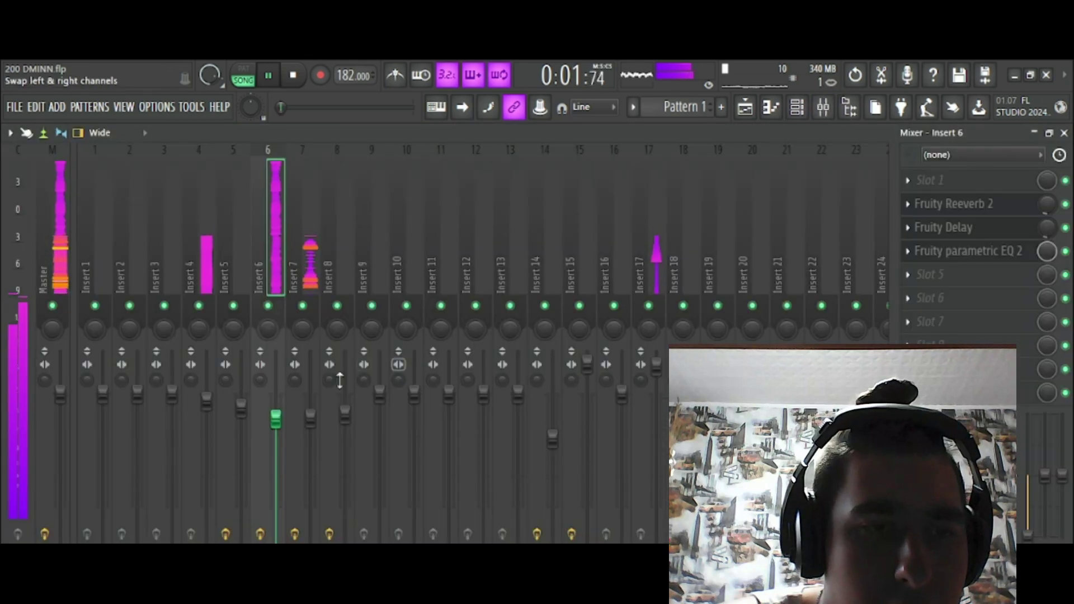
{"action": "left_click", "coordinate": [280, 66]}
{"action": "key", "text": "F9"}
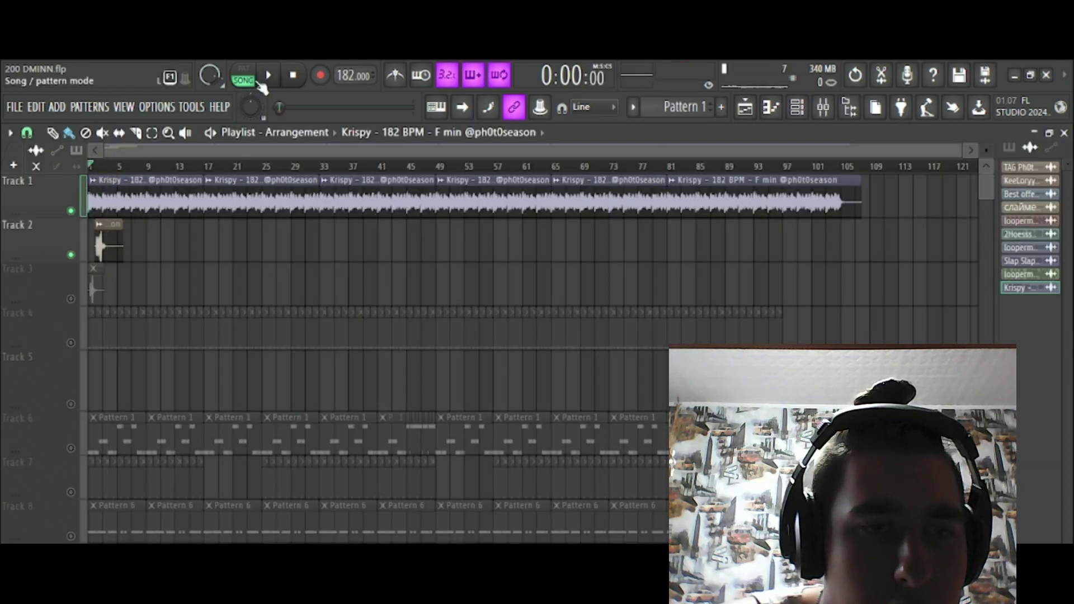
Audition the voice tags on Tracks 2 and 3 with the loop, mute both tracks again and unmute Track 4
{"action": "left_click", "coordinate": [72, 299]}
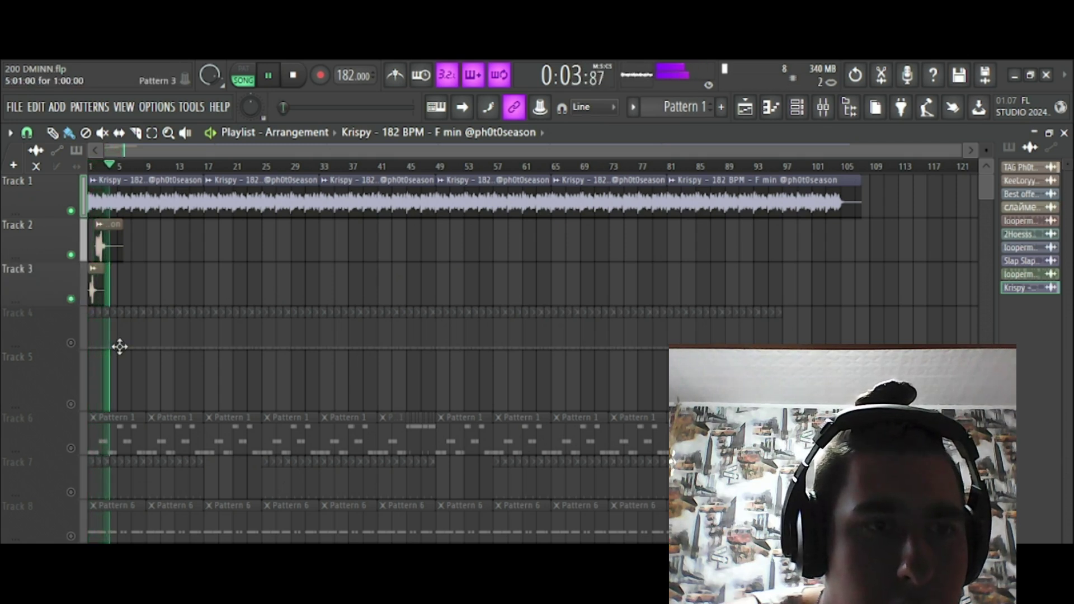
{"action": "left_click", "coordinate": [290, 76]}
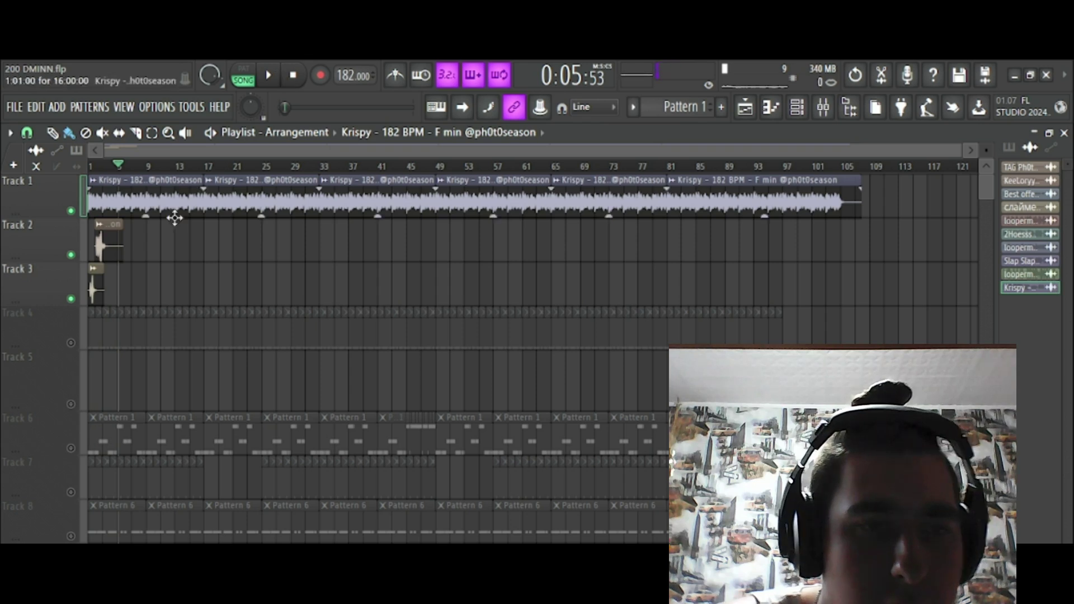
{"action": "left_click", "coordinate": [71, 256]}
{"action": "left_click", "coordinate": [71, 343]}
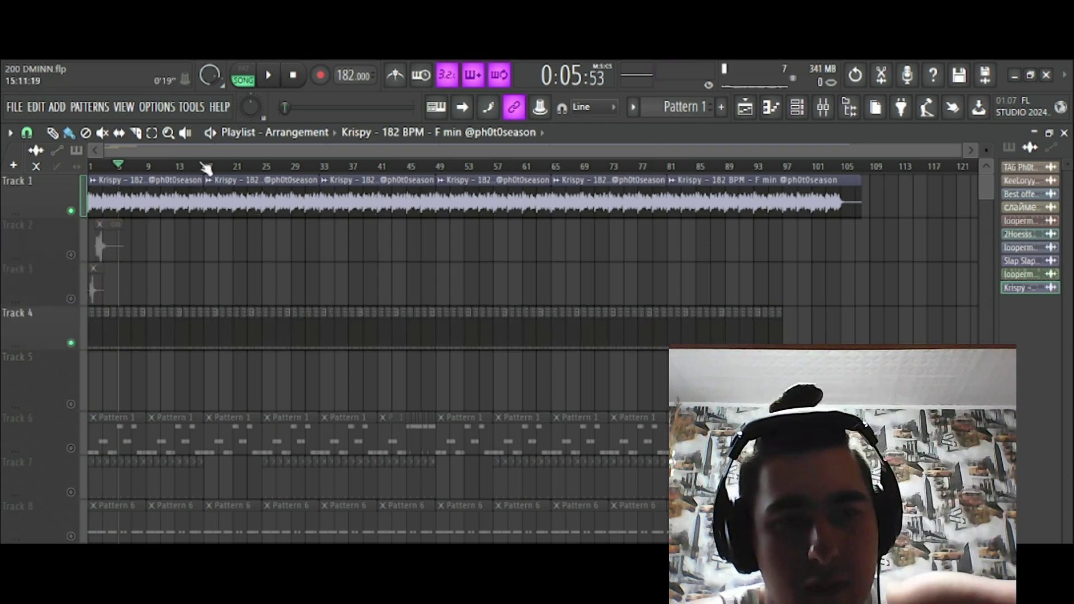
Play the hi-hat with the loop and raise all of Pattern 3's hat notes from C5 to F#5
{"action": "key", "text": "space"}
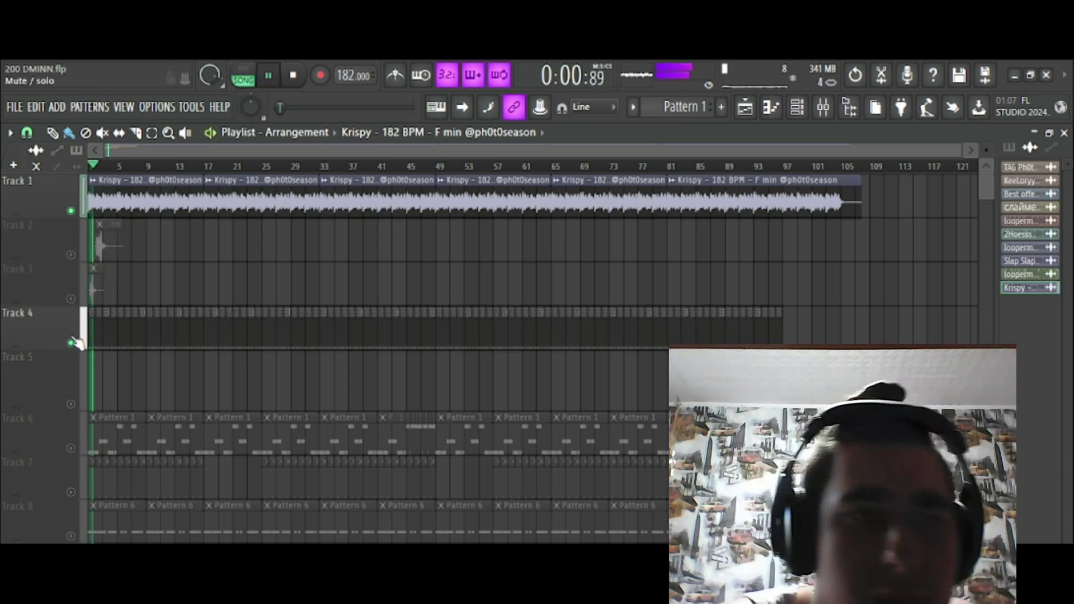
{"action": "double_click", "coordinate": [837, 333]}
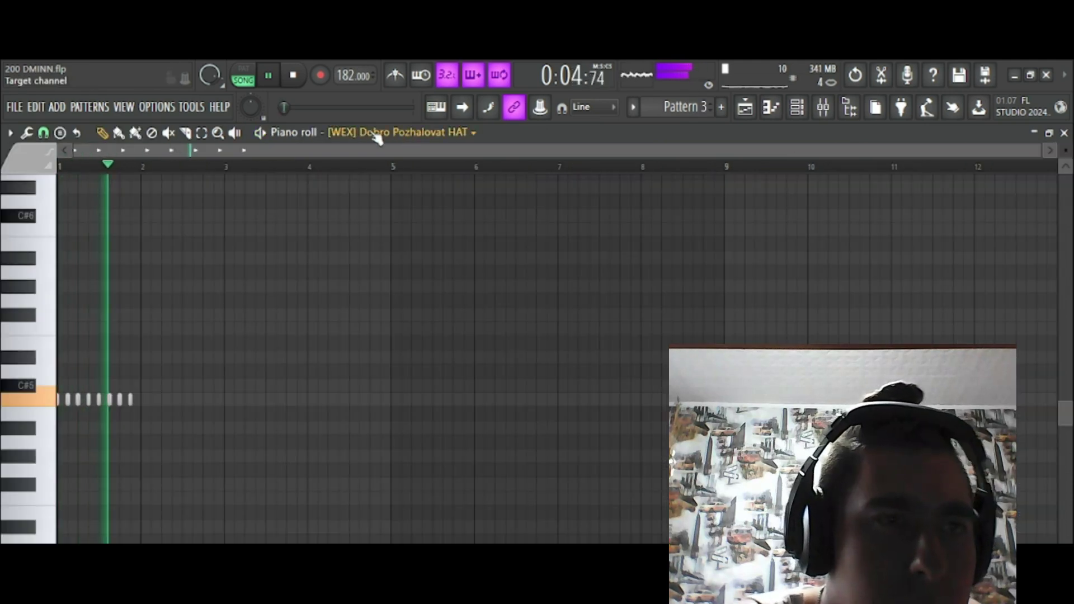
{"action": "left_click", "coordinate": [391, 132]}
{"action": "left_click", "coordinate": [196, 167]}
{"action": "scroll", "coordinate": [96, 148], "scroll_direction": "up", "scroll_amount": 4}
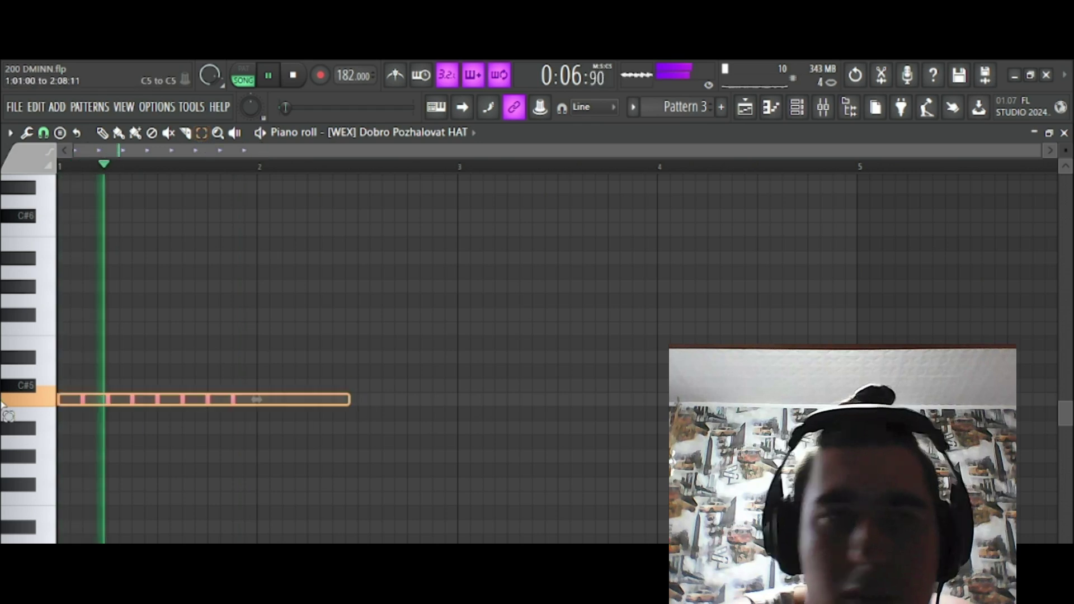
{"action": "left_click", "coordinate": [118, 132]}
{"action": "mouse_move", "coordinate": [132, 399]}
{"action": "left_mouse_down"}
{"action": "mouse_move", "coordinate": [133, 230]}
{"action": "mouse_move", "coordinate": [112, 318]}
{"action": "left_mouse_up"}
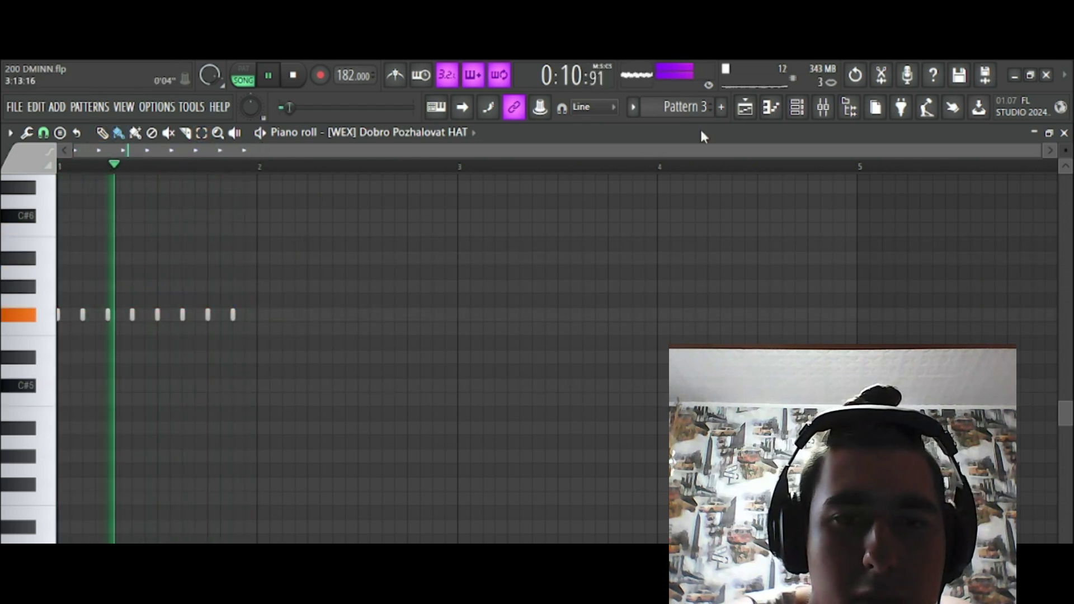
Place the looperman no-love drum loop at bar 1 on Track 5 and time-stretch it to exactly four bars
{"action": "left_click", "coordinate": [768, 107]}
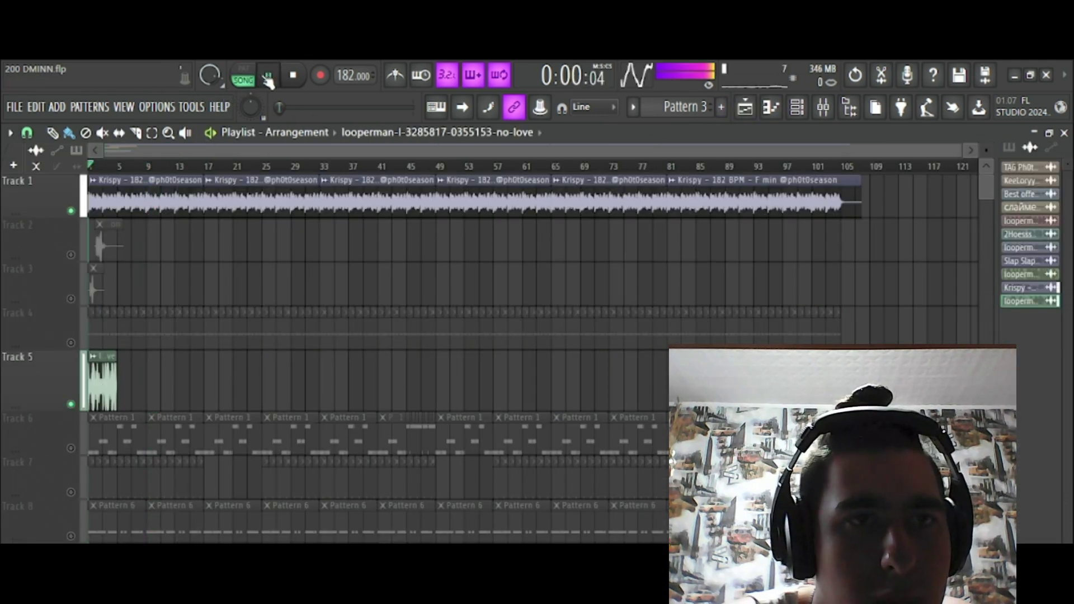
{"action": "scroll", "coordinate": [115, 177], "scroll_direction": "up", "scroll_amount": 8}
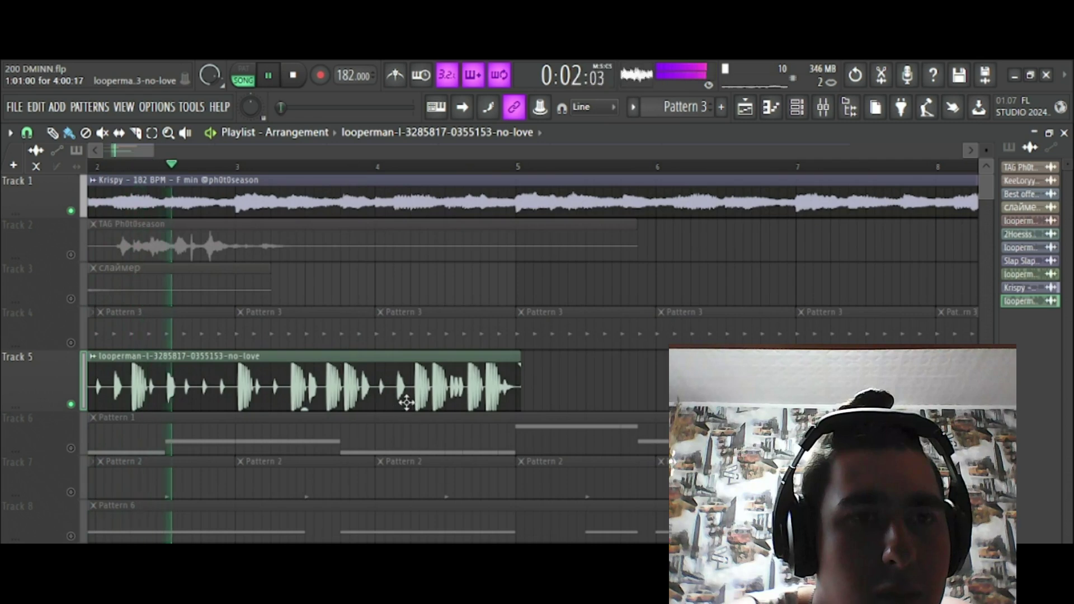
{"action": "double_click", "coordinate": [392, 386]}
{"action": "left_click_drag", "start_coordinate": [167, 247], "coordinate": [798, 247]}
{"action": "left_click_drag", "start_coordinate": [987, 318], "coordinate": [997, 302]}
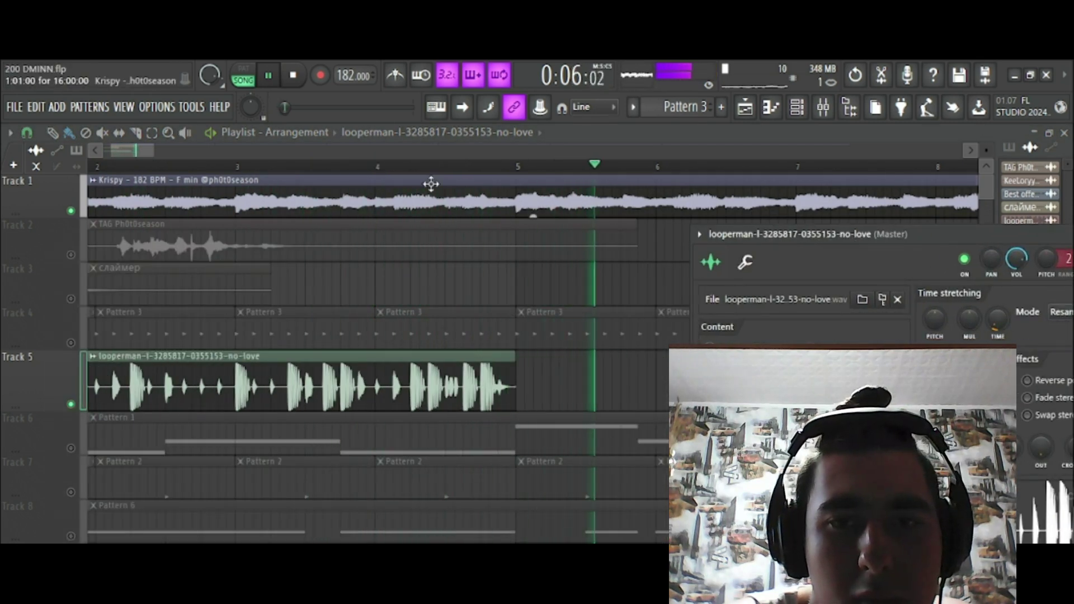
Shorten the no-love drum clip to two bars and repeat it along Track 5 under the Krispy loop
{"action": "key", "text": "Escape"}
{"action": "scroll", "coordinate": [419, 175], "scroll_direction": "down", "scroll_amount": 4}
{"action": "left_click_drag", "start_coordinate": [323, 364], "coordinate": [208, 372]}
{"action": "scroll", "coordinate": [319, 167], "scroll_direction": "down", "scroll_amount": 6}
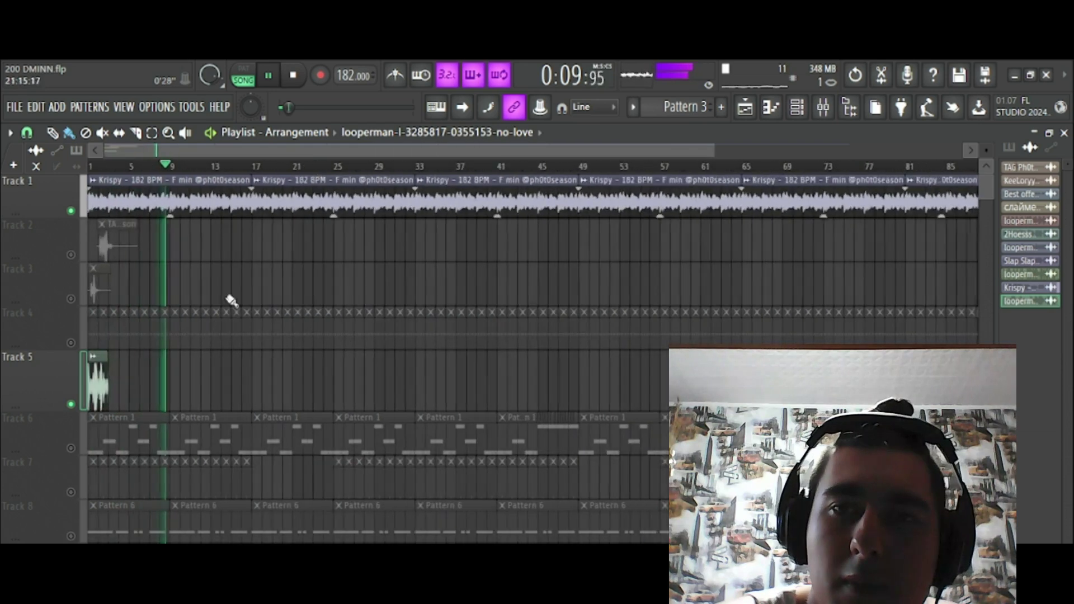
{"action": "left_click_drag", "start_coordinate": [115, 398], "coordinate": [699, 391]}
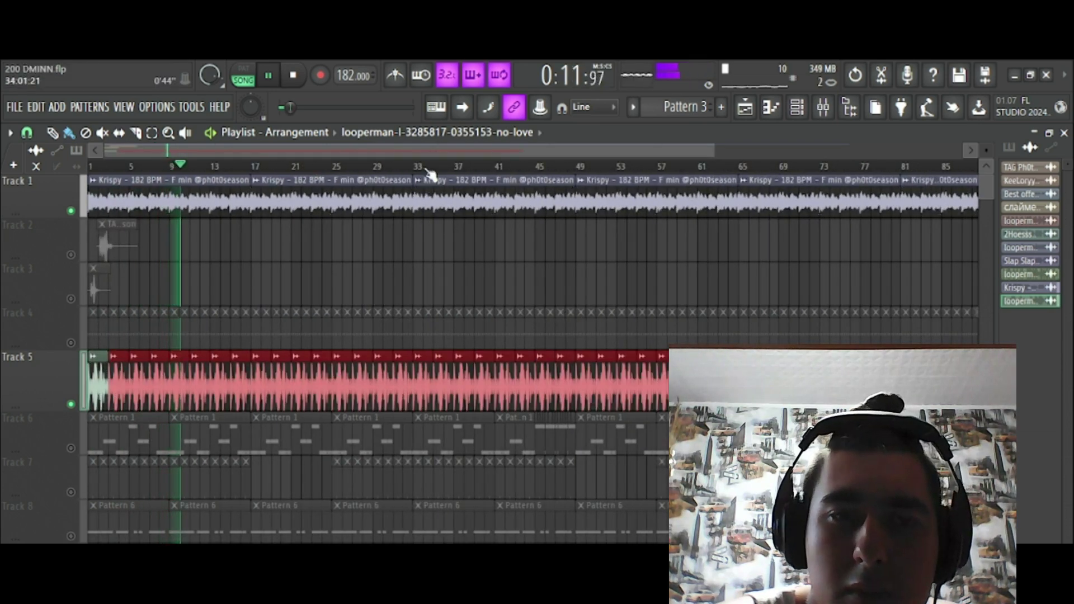
{"action": "scroll", "coordinate": [541, 404], "scroll_direction": "down", "scroll_amount": 3}
{"action": "left_click_drag", "start_coordinate": [541, 404], "coordinate": [688, 400]}
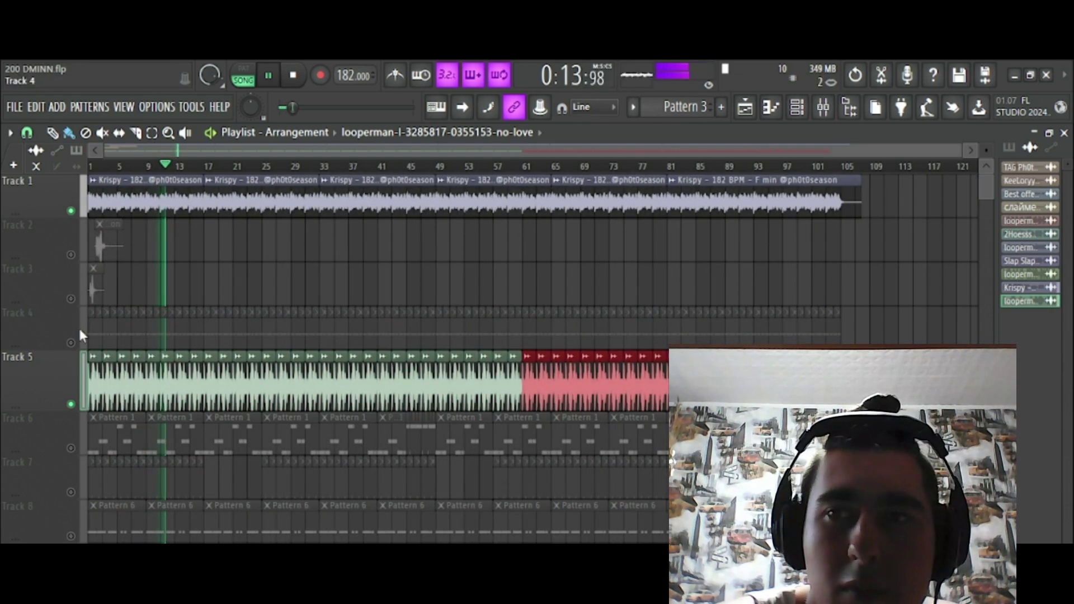
Set the hi-hat channel's volume to about 50% and return to the playlist
{"action": "key", "text": "F7"}
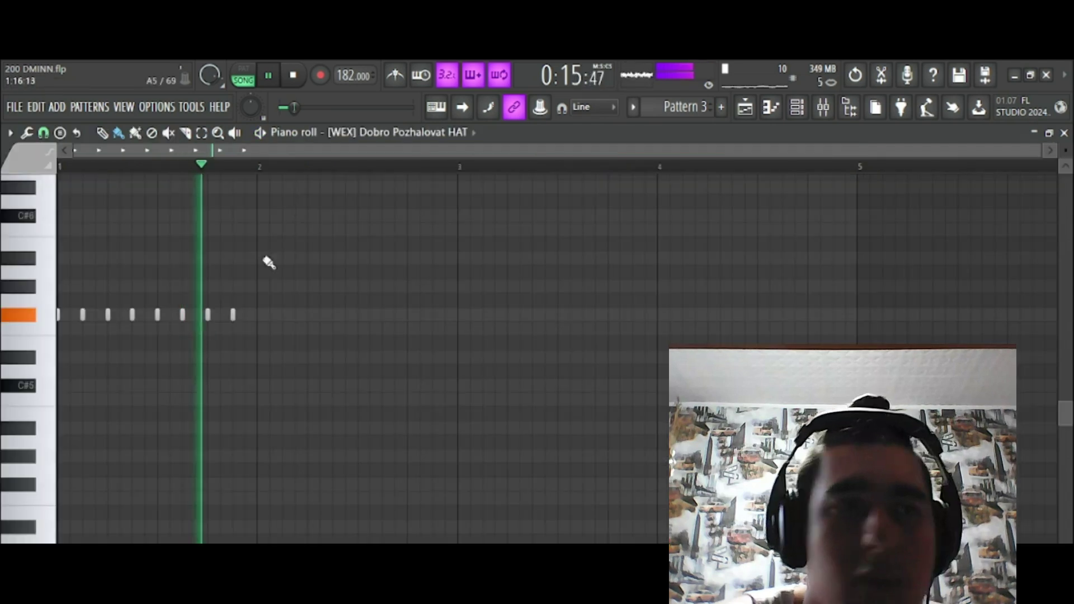
{"action": "left_click", "coordinate": [407, 139]}
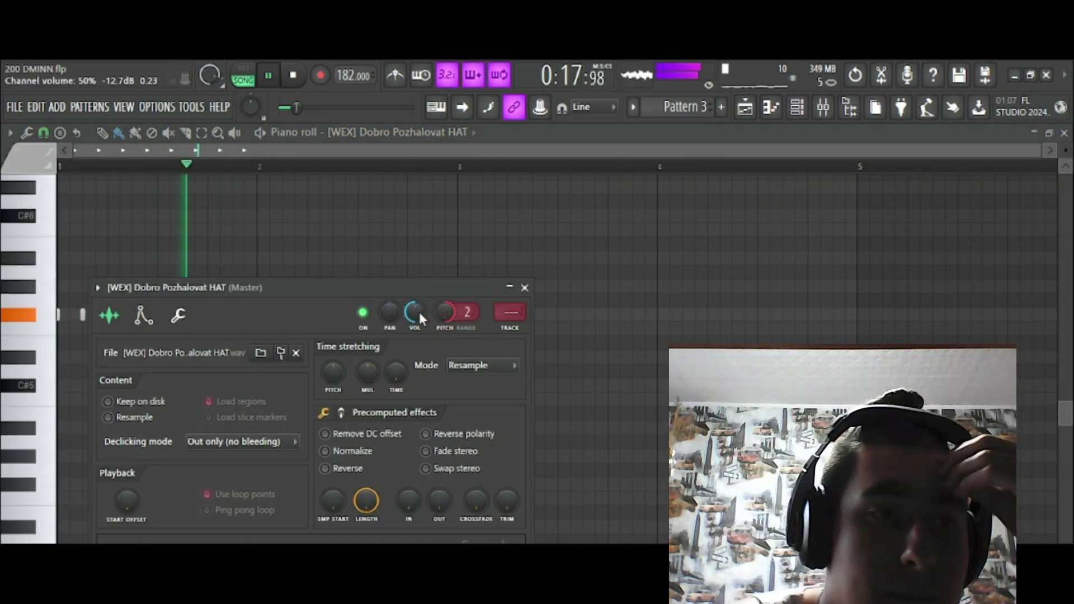
{"action": "left_click", "coordinate": [745, 107]}
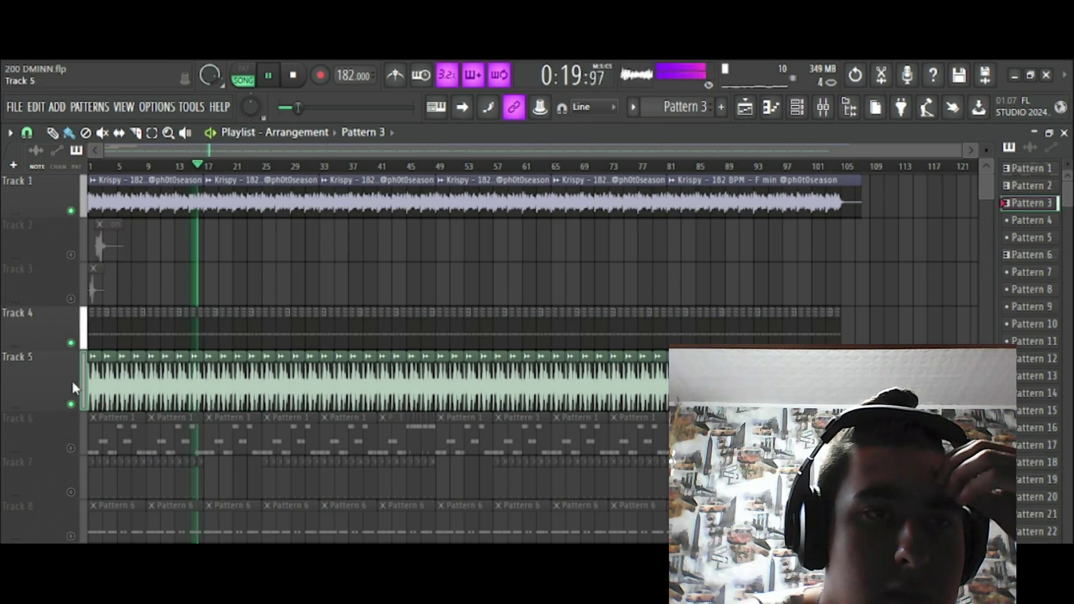
Solo the drum loop on Track 5, unmute the 808 on Track 6 and play both from bar 1
{"action": "right_click", "coordinate": [70, 407]}
{"action": "right_click", "coordinate": [70, 404]}
{"action": "left_click", "coordinate": [70, 447]}
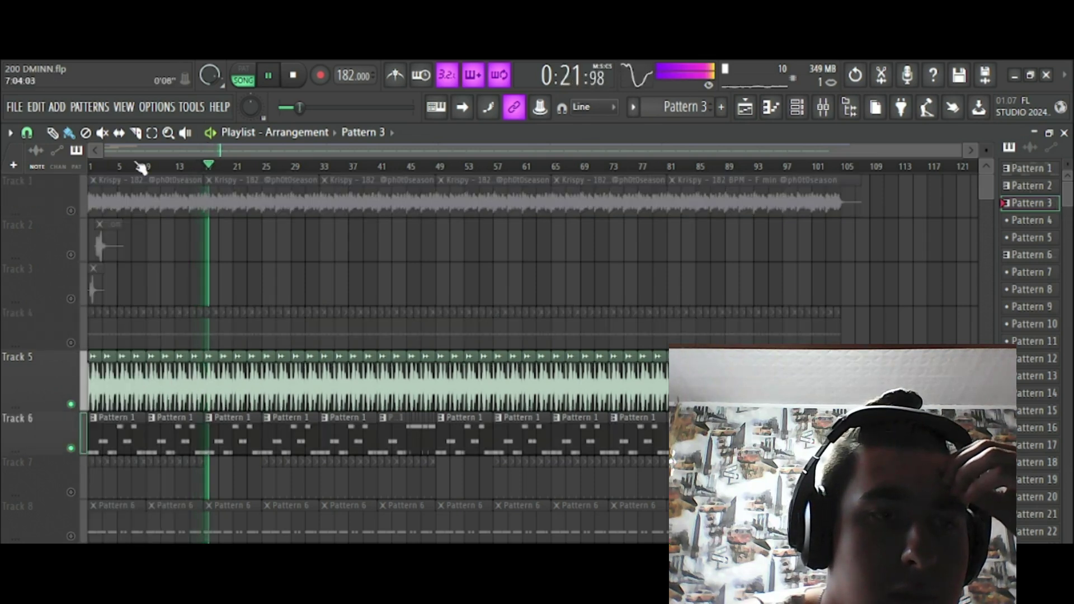
{"action": "left_click", "coordinate": [91, 166]}
{"action": "scroll", "coordinate": [240, 179], "scroll_direction": "down", "scroll_amount": 5}
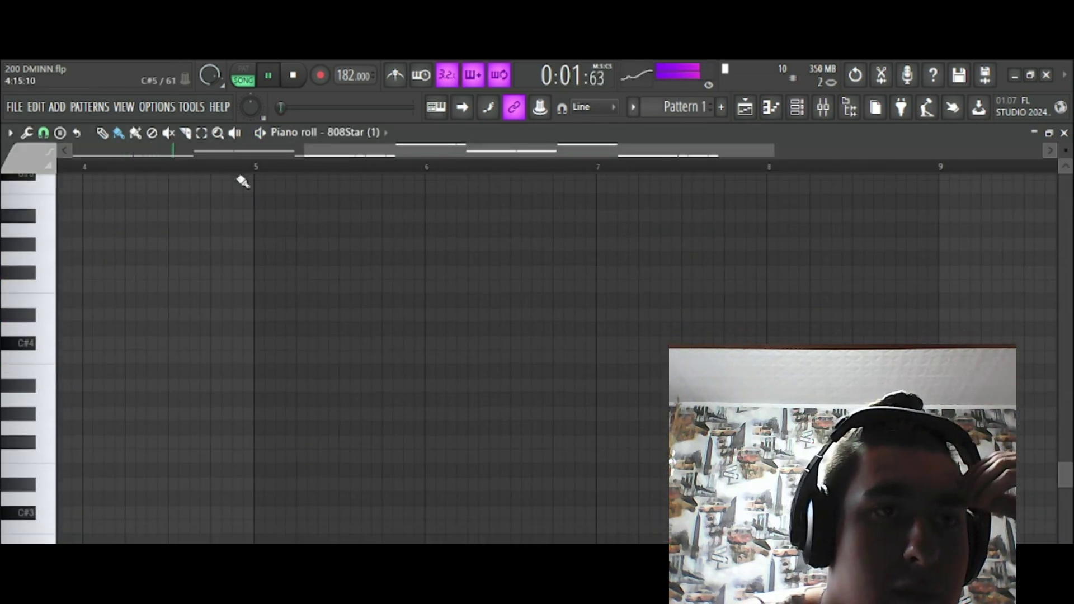
Stop playback and delete every 808Star note in Pattern 1 except the first D5 note
{"action": "left_click", "coordinate": [268, 75]}
{"action": "scroll", "coordinate": [271, 306], "scroll_direction": "up", "scroll_amount": 5}
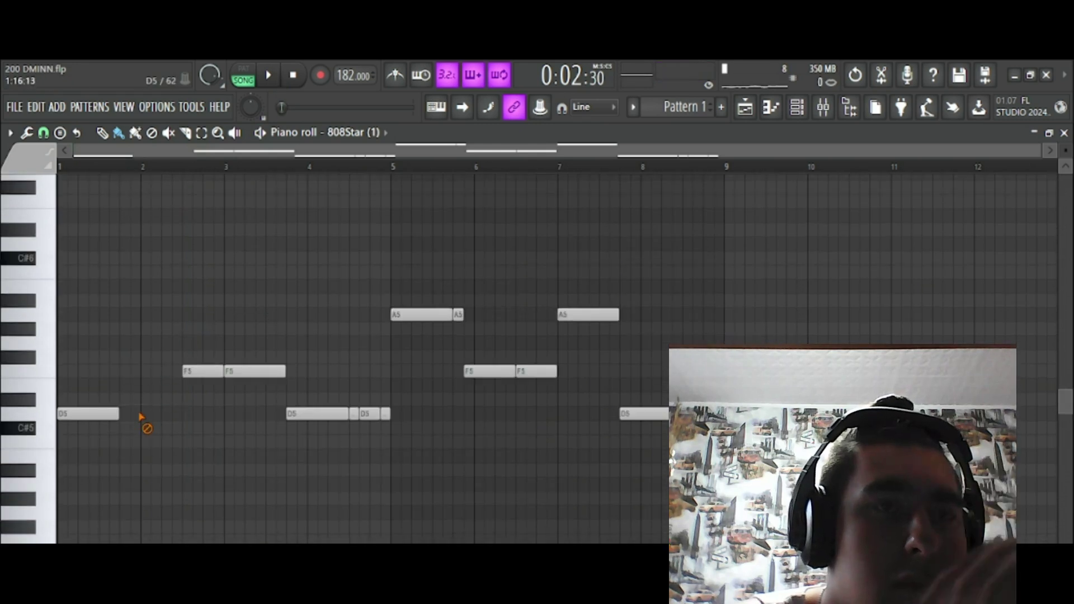
{"action": "left_click", "coordinate": [565, 314]}
{"action": "left_click", "coordinate": [473, 371]}
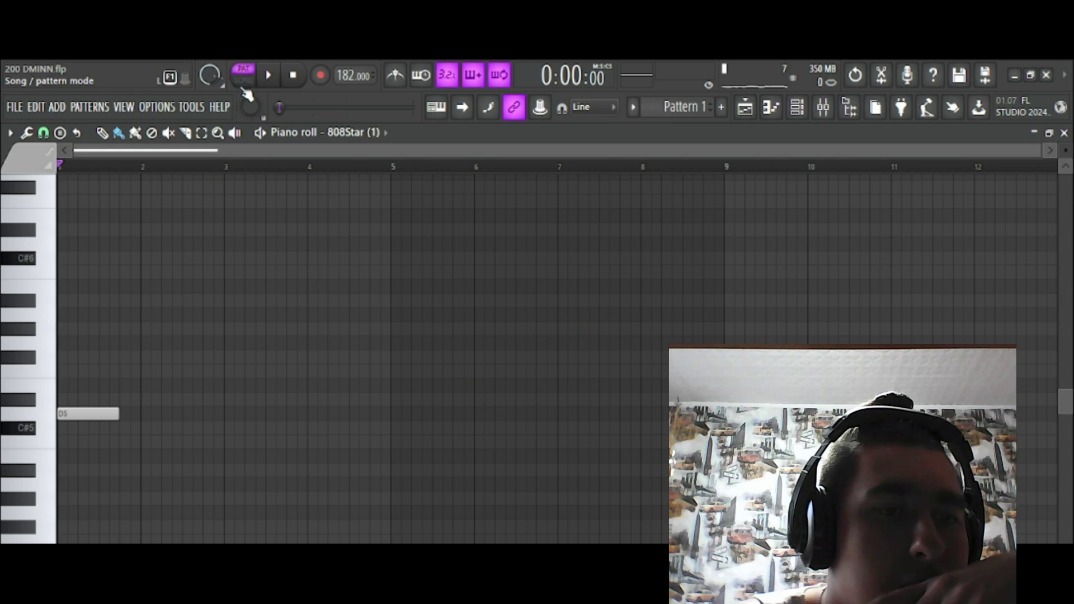
Build a two-bar 808 rhythm on D5 in Pattern 1, checking it against the drum loop
{"action": "left_click", "coordinate": [243, 80]}
{"action": "left_click", "coordinate": [268, 75]}
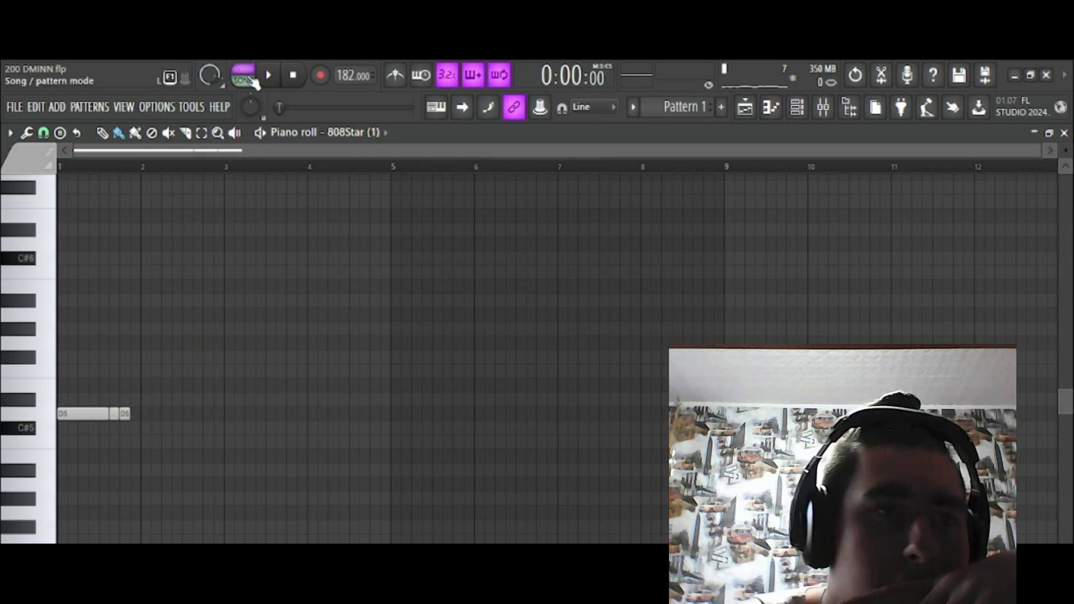
{"action": "left_click", "coordinate": [243, 80]}
{"action": "left_click", "coordinate": [268, 75]}
{"action": "left_click", "coordinate": [273, 77]}
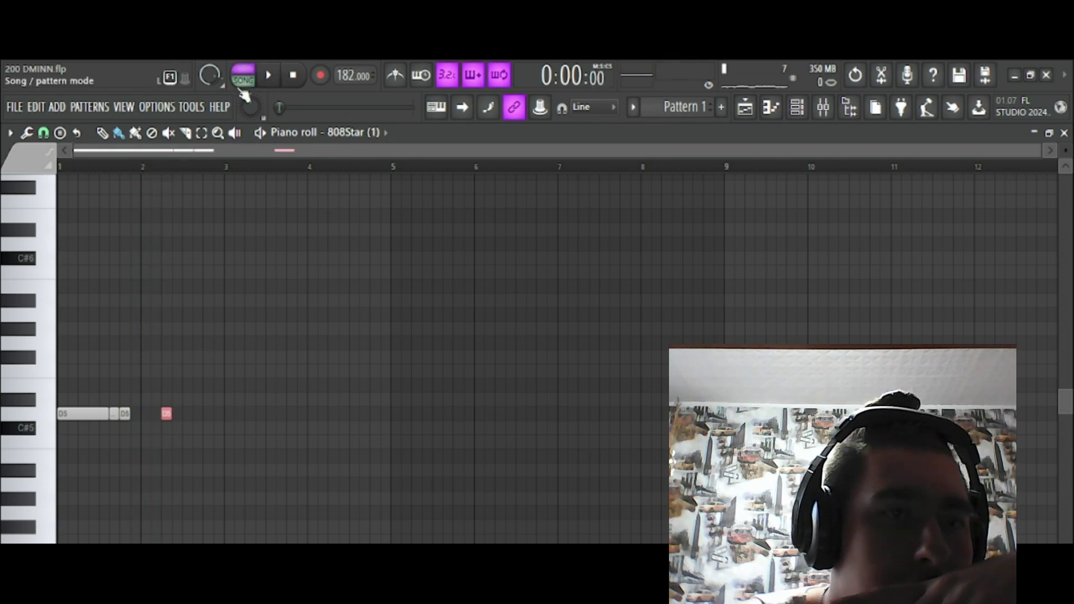
{"action": "key", "text": "space"}
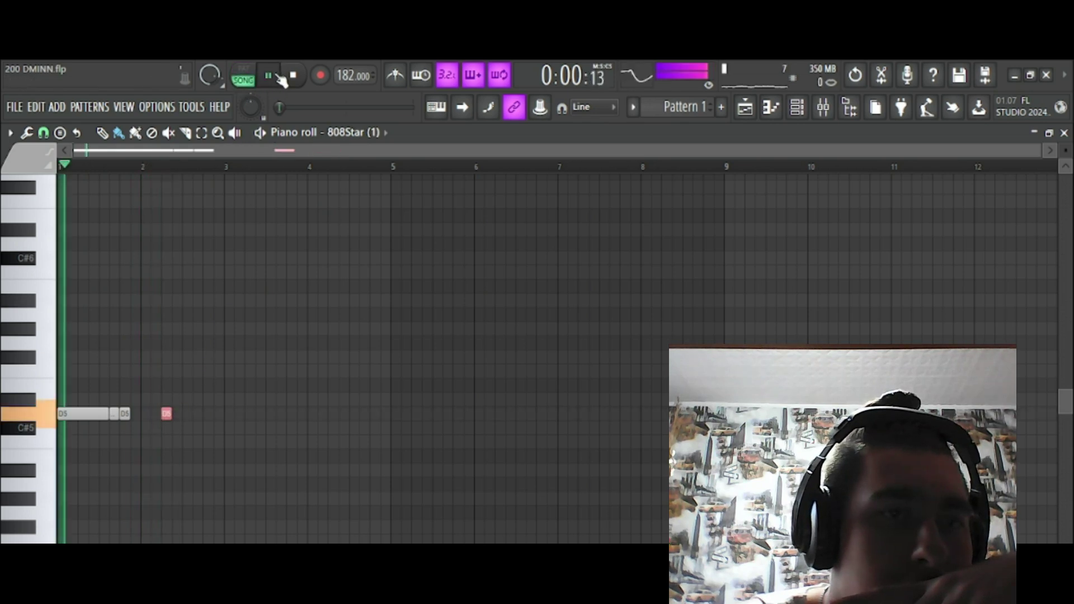
{"action": "left_click", "coordinate": [229, 414]}
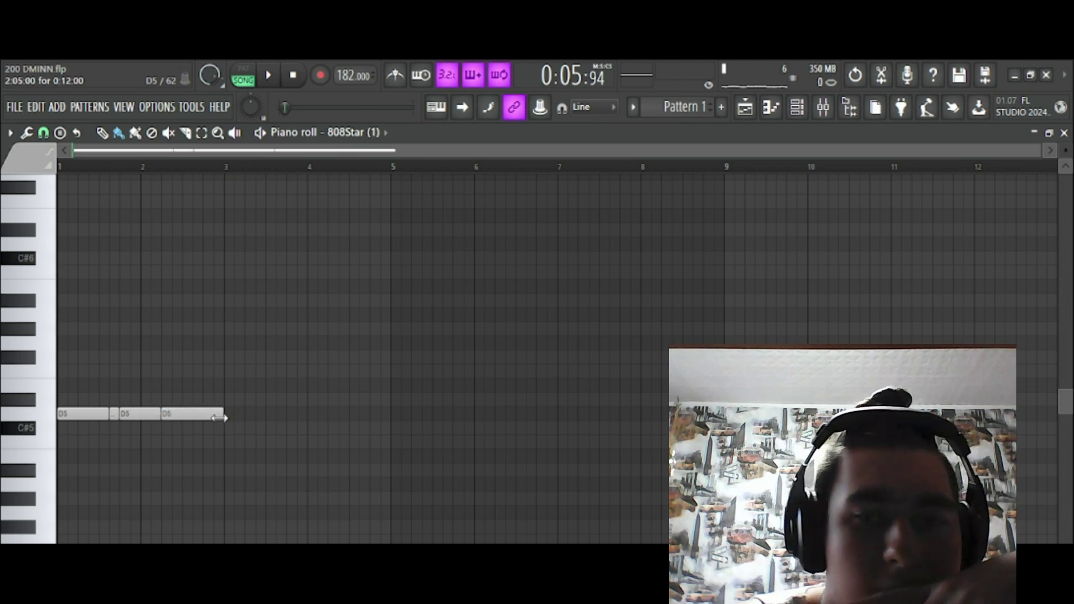
Duplicate the two-bar D5 rhythm three times to fill eight bars and check Pattern 1 in the playlist
{"action": "key", "text": "ctrl+b"}
{"action": "key", "text": "ctrl+b"}
{"action": "key", "text": "ctrl+b"}
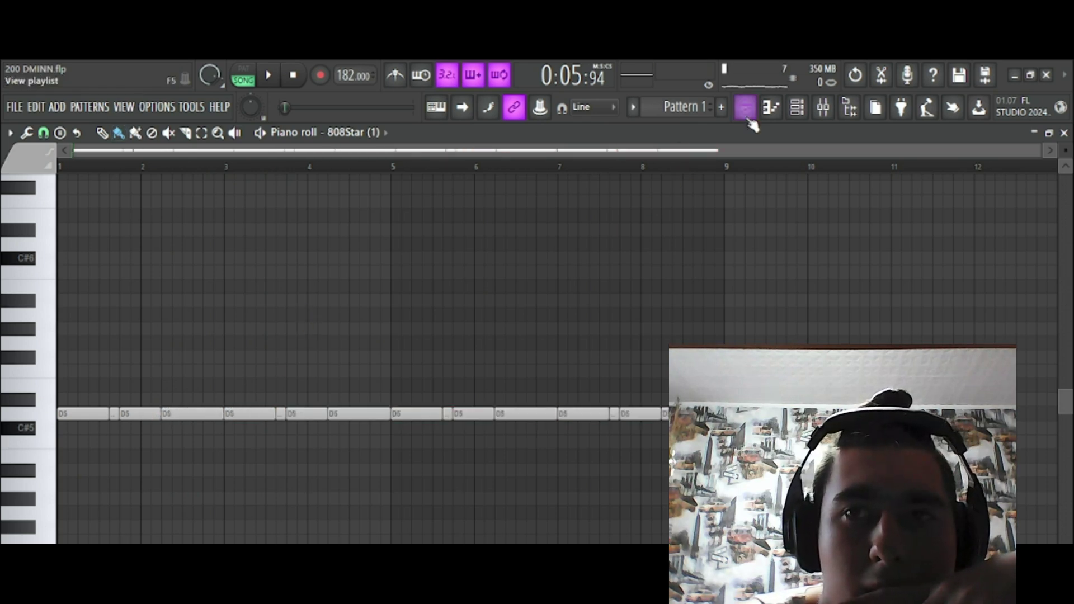
{"action": "left_click", "coordinate": [746, 115]}
{"action": "scroll", "coordinate": [221, 179], "scroll_direction": "up", "scroll_amount": 4}
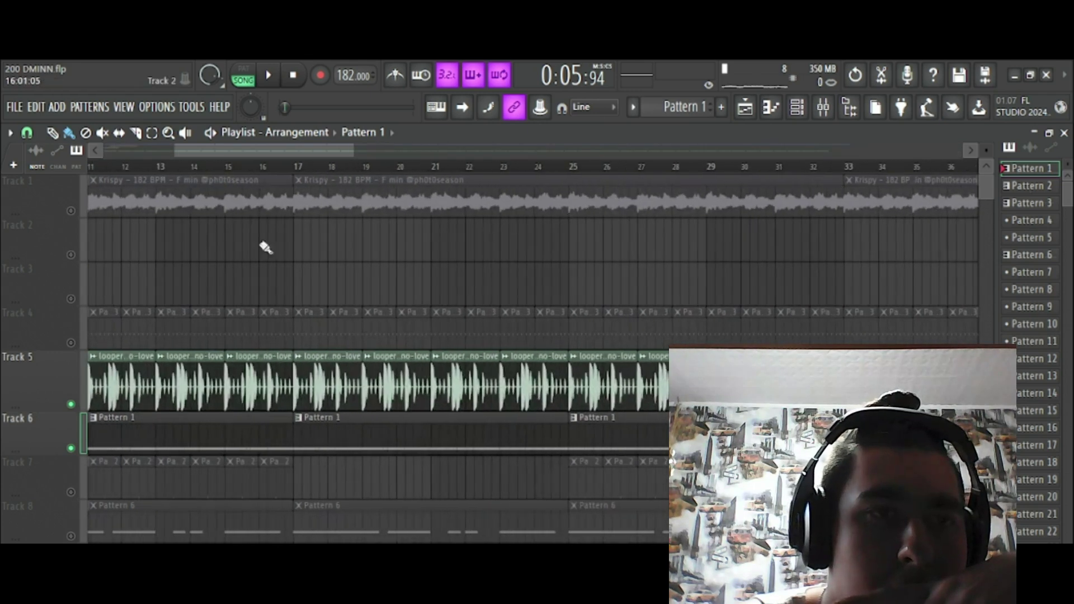
{"action": "double_click", "coordinate": [262, 440]}
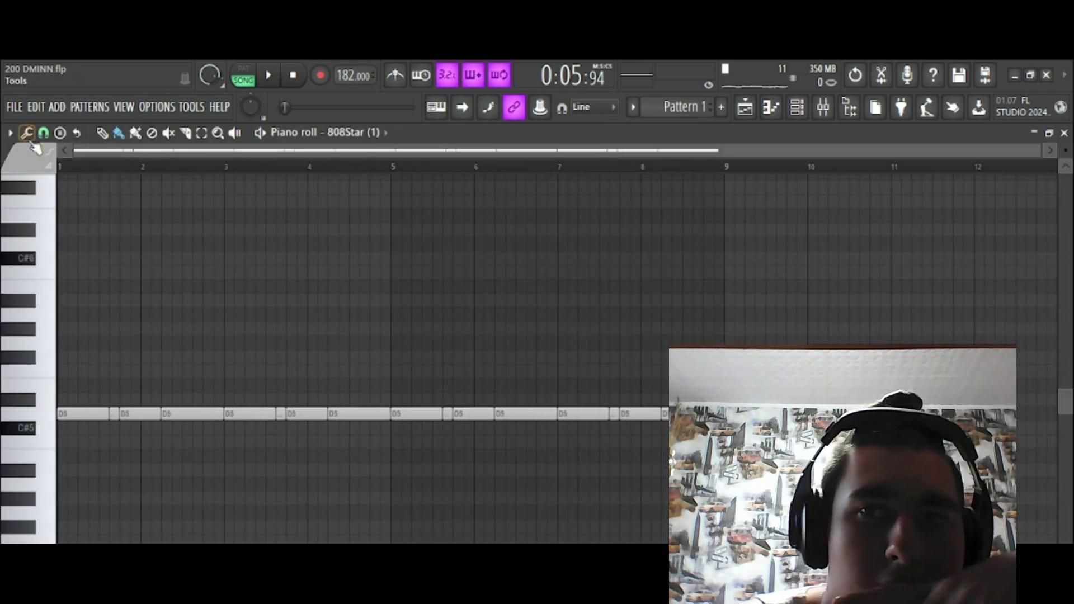
Stamp a reference chord with F5, G#5 and C6 in bar 9 and raise the whole D5 rhythm to F5
{"action": "left_click", "coordinate": [64, 134]}
{"action": "mouse_move", "coordinate": [66, 138]}
{"action": "left_click", "coordinate": [78, 253]}
{"action": "left_click", "coordinate": [750, 328]}
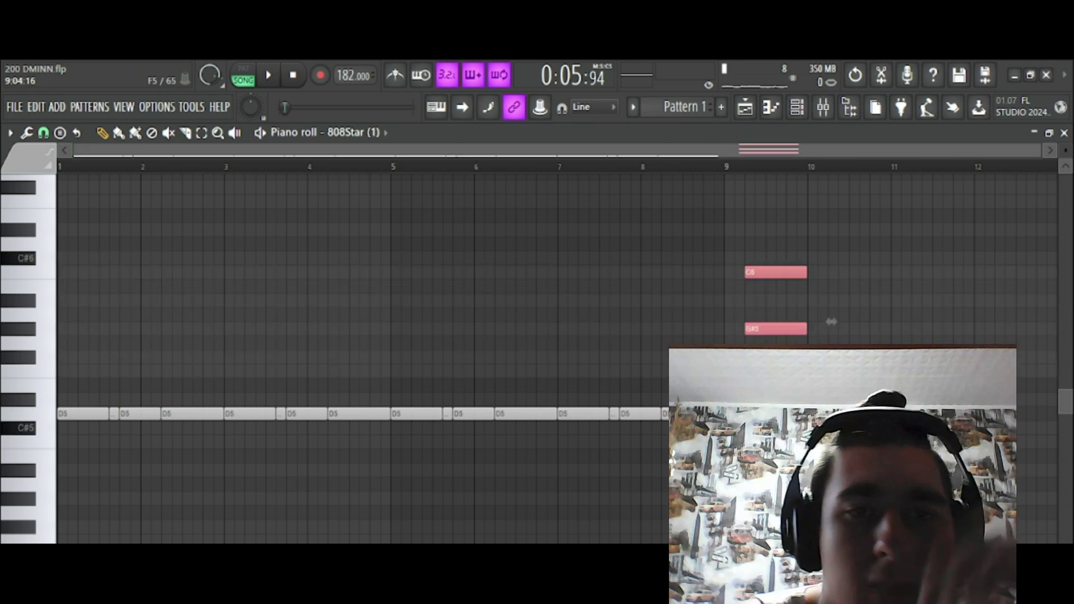
{"action": "left_click_drag", "start_coordinate": [712, 426], "coordinate": [60, 324]}
Raise the two long 808 notes across bars 2 and 3 to C6 and play the result with the drums
{"action": "left_click_drag", "start_coordinate": [242, 416], "coordinate": [198, 266]}
{"action": "left_click", "coordinate": [246, 316]}
{"action": "left_click_drag", "start_coordinate": [247, 367], "coordinate": [246, 262]}
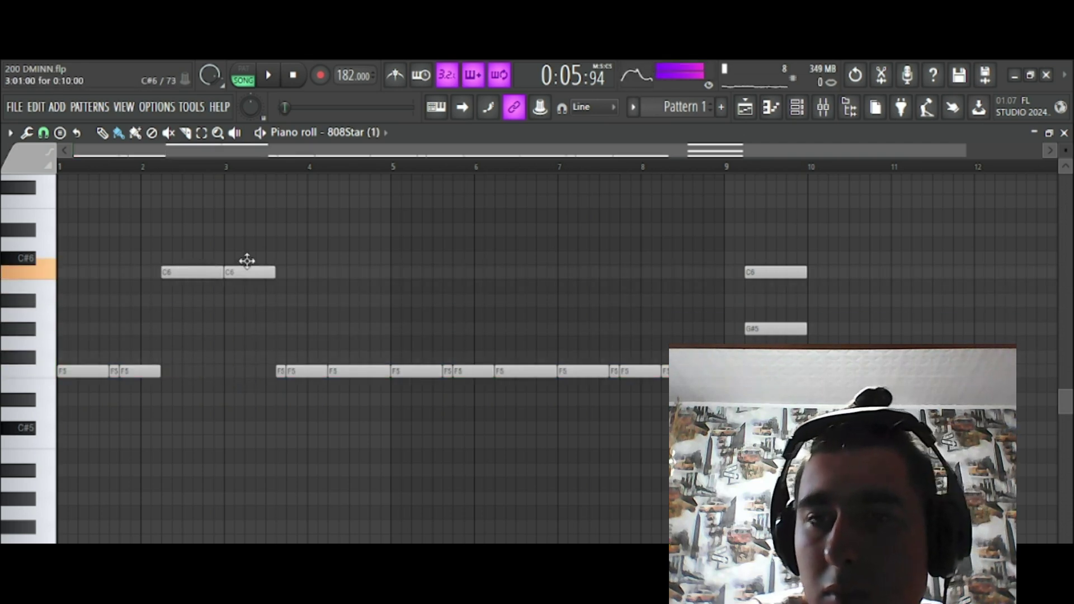
{"action": "left_click", "coordinate": [268, 74]}
{"action": "left_click", "coordinate": [292, 75]}
{"action": "left_click", "coordinate": [268, 75]}
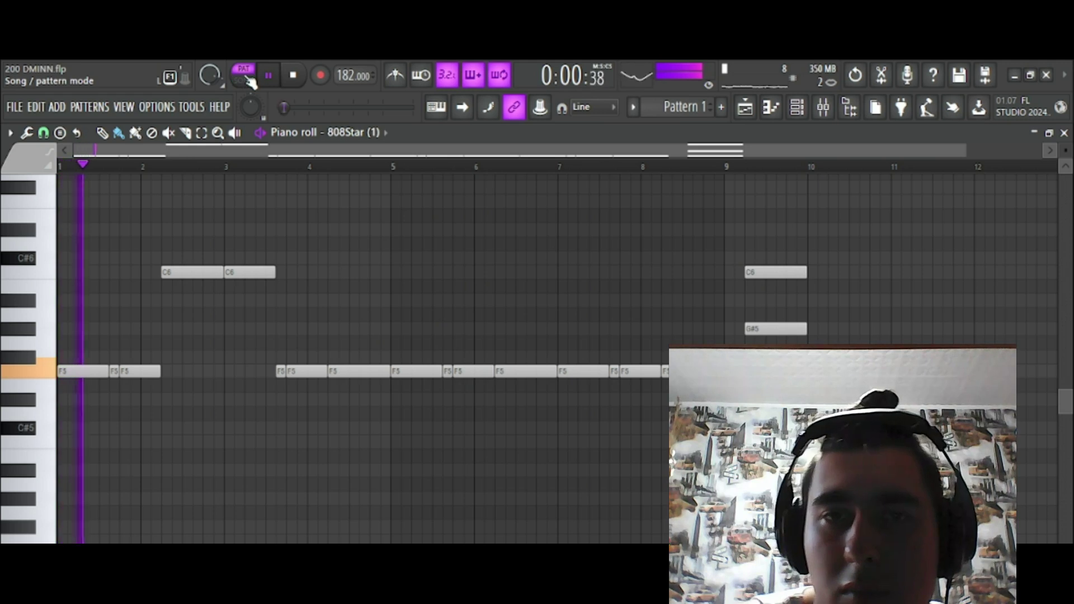
Raise the late bar 5 and last bar 8 notes to C6, the long bar 6 and 7 notes to G#5, and delete the reference chord
{"action": "left_click_drag", "start_coordinate": [473, 370], "coordinate": [484, 264]}
{"action": "left_click_drag", "start_coordinate": [515, 367], "coordinate": [515, 325]}
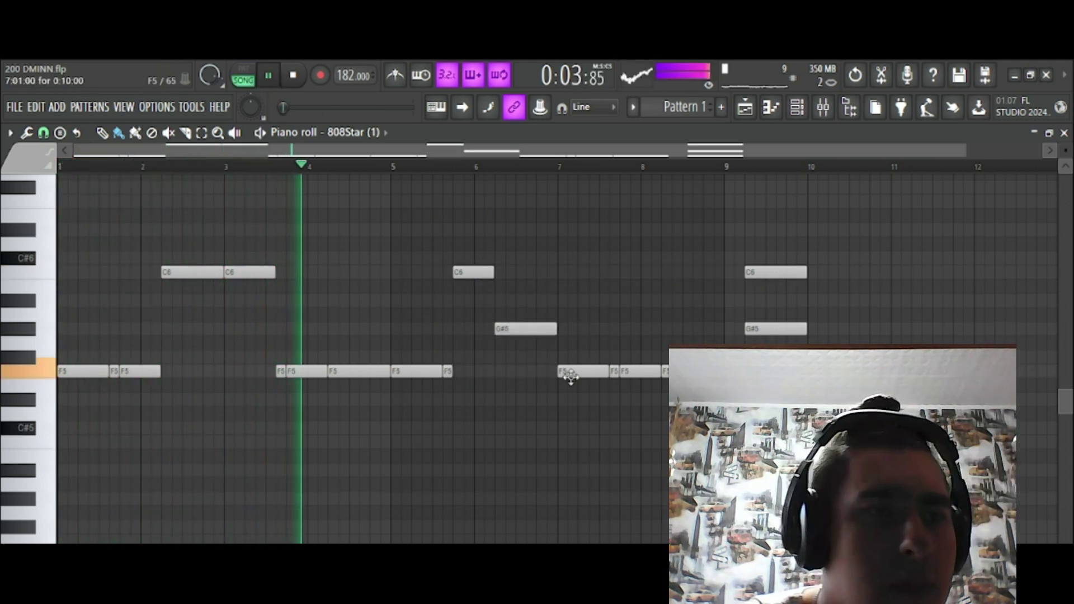
{"action": "left_click", "coordinate": [581, 384]}
{"action": "right_click", "coordinate": [592, 385]}
{"action": "left_click_drag", "start_coordinate": [584, 370], "coordinate": [586, 328]}
{"action": "left_click_drag", "start_coordinate": [693, 371], "coordinate": [692, 271]}
{"action": "right_click", "coordinate": [774, 272]}
{"action": "right_click", "coordinate": [775, 329]}
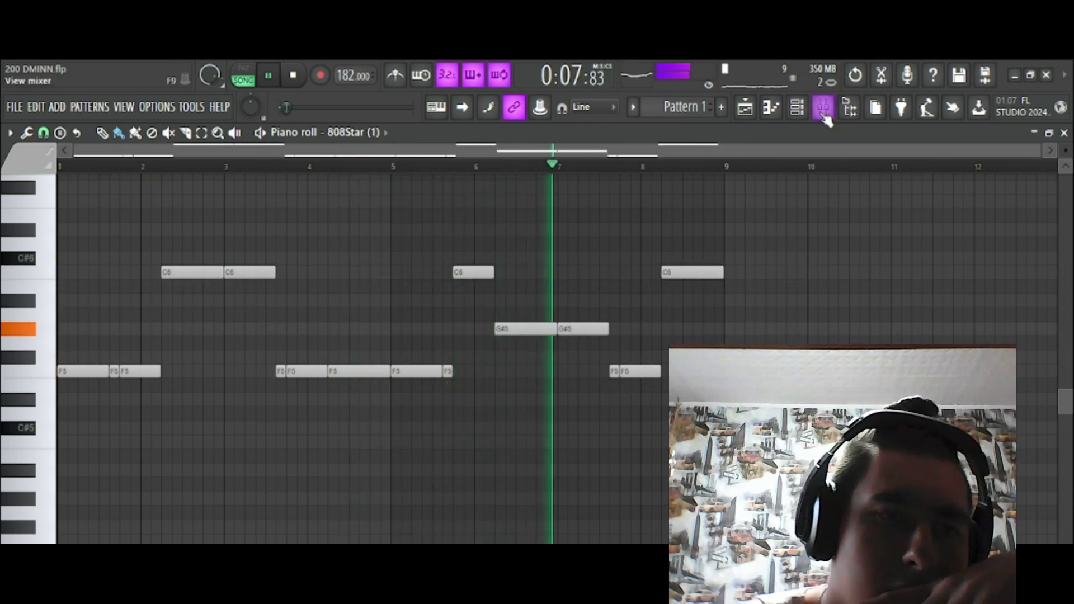
Lower the 808's mixer fader on Insert 4 and route the no-love drum loop channel to Insert 9
{"action": "key", "text": "F9"}
{"action": "left_click_drag", "start_coordinate": [207, 398], "coordinate": [207, 425]}
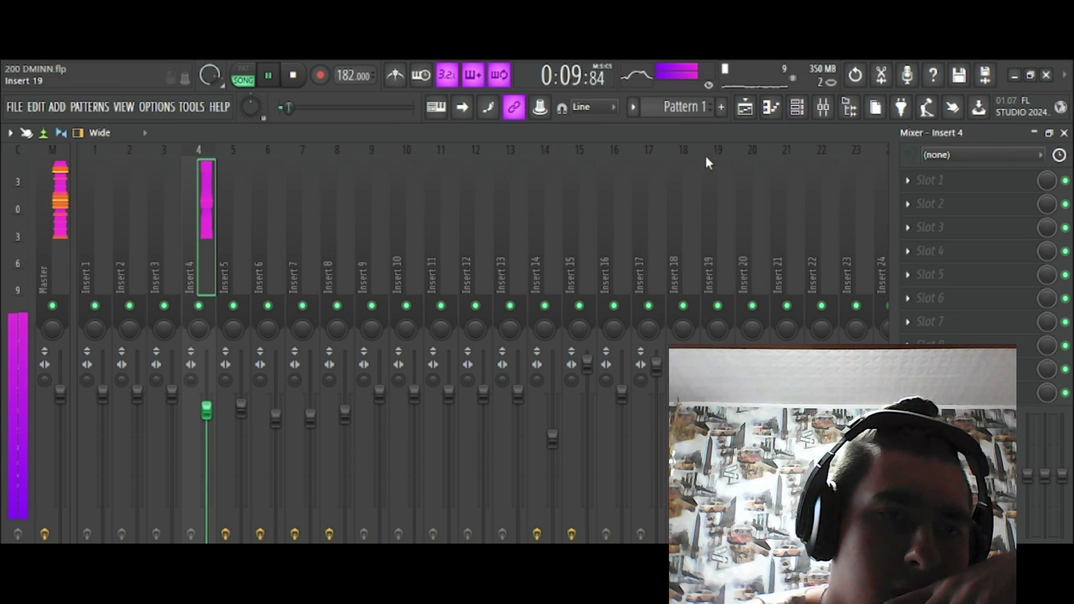
{"action": "left_click", "coordinate": [797, 107]}
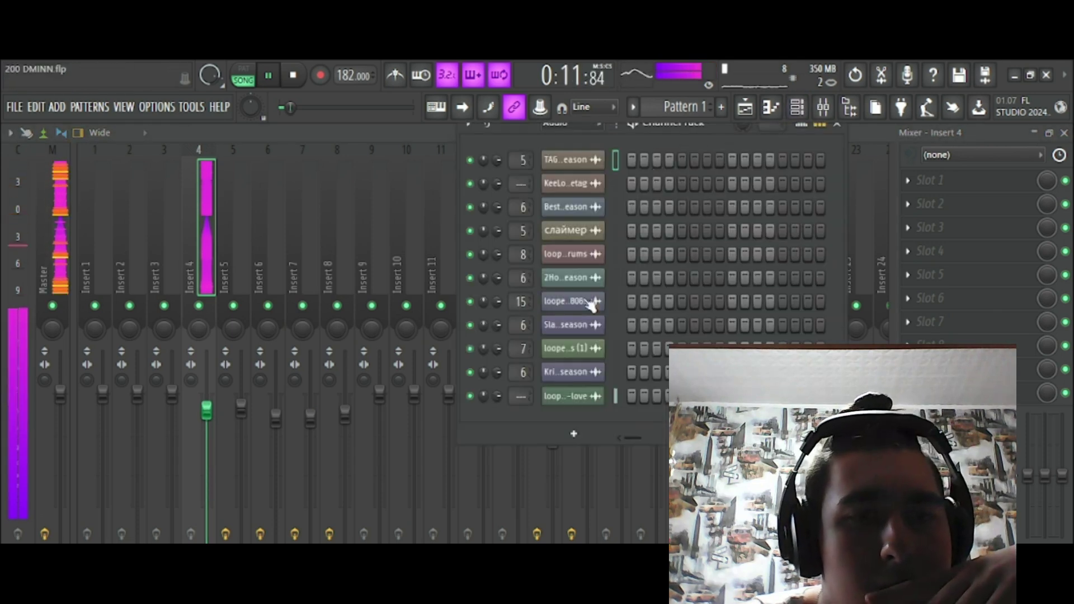
{"action": "scroll", "coordinate": [521, 396], "scroll_direction": "up", "scroll_amount": 9}
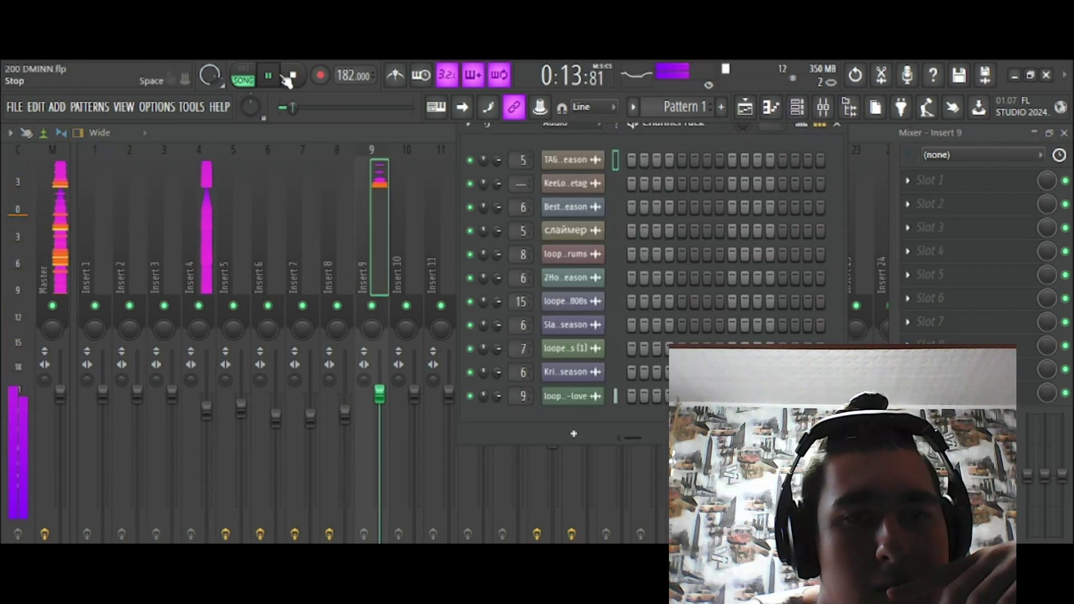
Add Fruity Soft Clipper to slot 2 of the drum loop's Insert 9
{"action": "left_click", "coordinate": [930, 203]}
{"action": "left_click", "coordinate": [515, 170]}
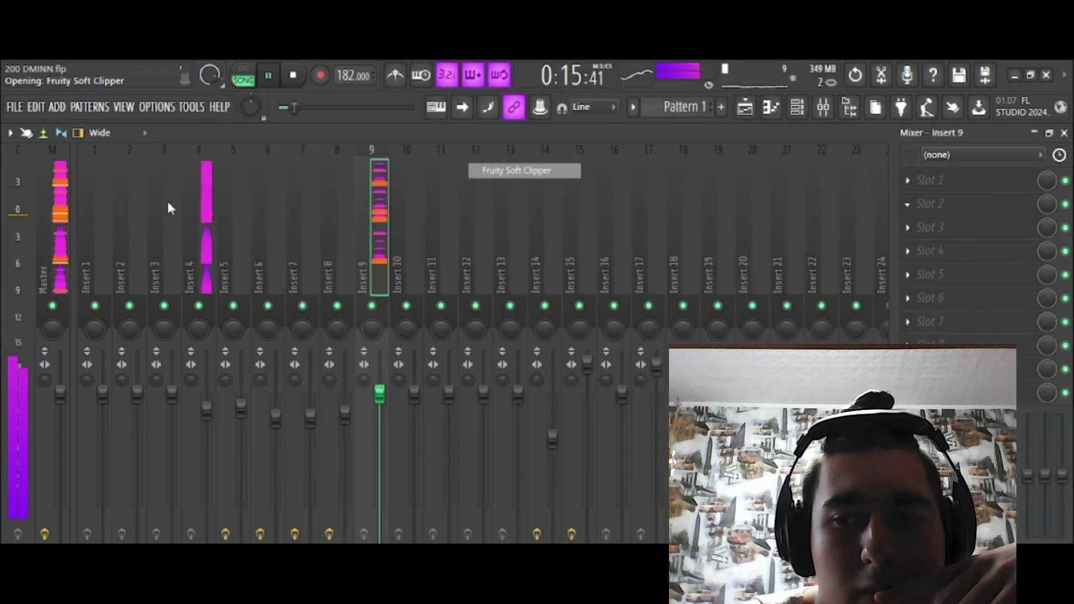
{"action": "left_click", "coordinate": [199, 206]}
Unmute the hats on Track 4 and the voice tags on Tracks 3 and 2 in the playlist
{"action": "left_click", "coordinate": [745, 107]}
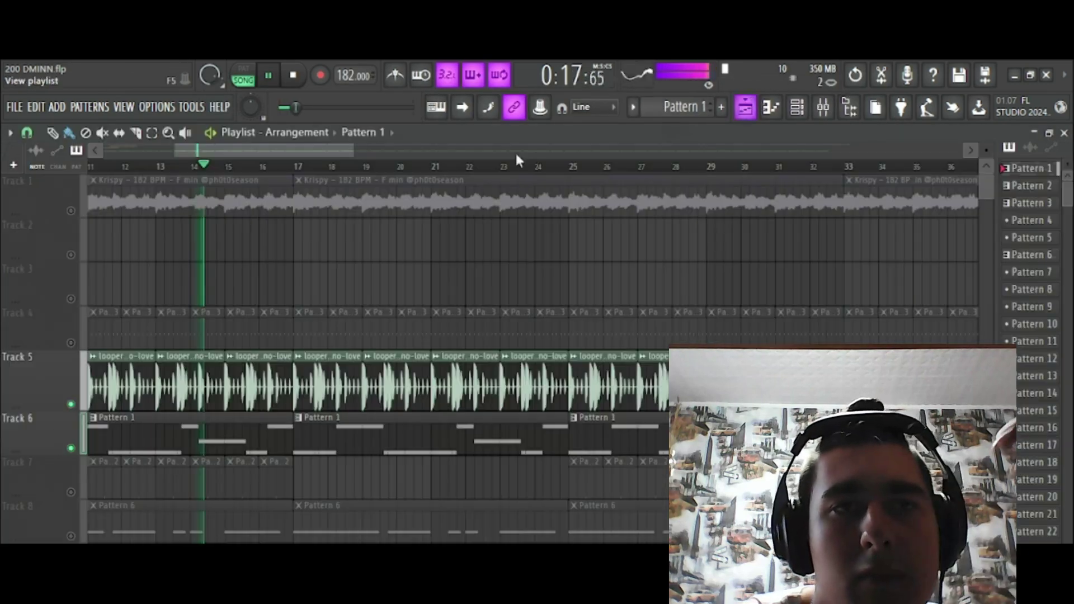
{"action": "left_click", "coordinate": [84, 335]}
{"action": "scroll", "coordinate": [257, 162], "scroll_direction": "down", "scroll_amount": 4}
{"action": "scroll", "coordinate": [271, 224], "scroll_direction": "down", "scroll_amount": 2}
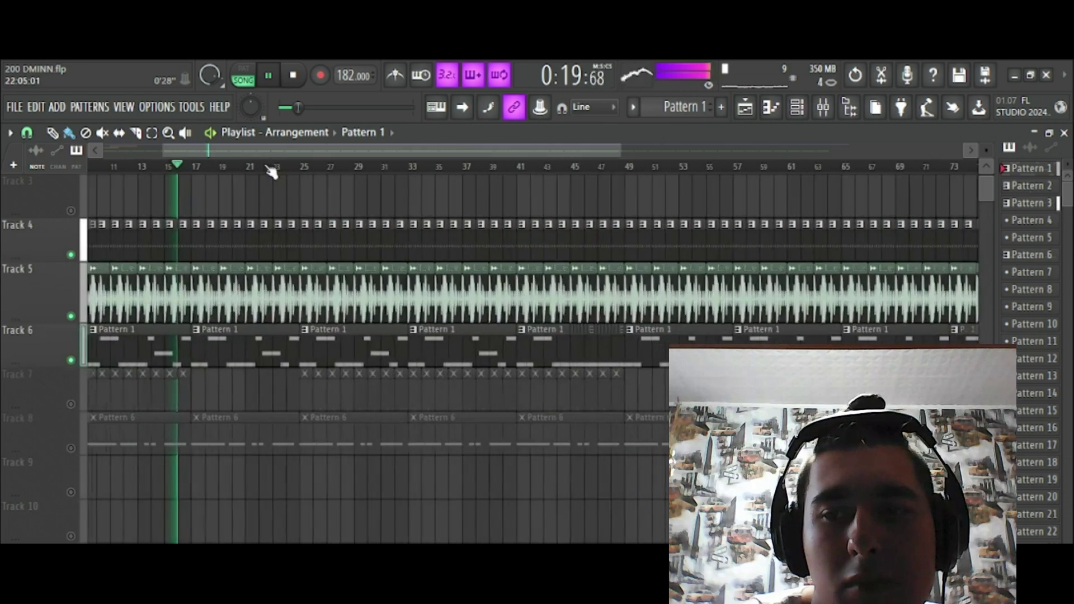
{"action": "scroll", "coordinate": [271, 168], "scroll_direction": "down", "scroll_amount": 3}
{"action": "scroll", "coordinate": [90, 235], "scroll_direction": "up", "scroll_amount": 3}
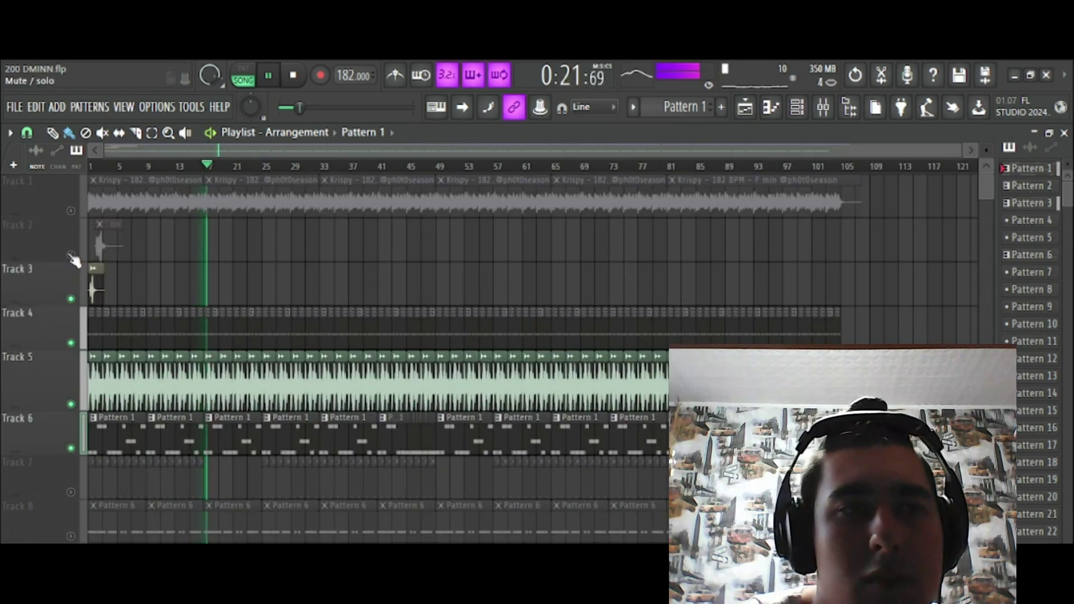
{"action": "left_click", "coordinate": [71, 256]}
Try the 808 - Jugg sample in place of 808Star (1) in Pattern 1's bass channel and raise its Insert 4 fader
{"action": "double_click", "coordinate": [175, 427]}
{"action": "left_click", "coordinate": [358, 132]}
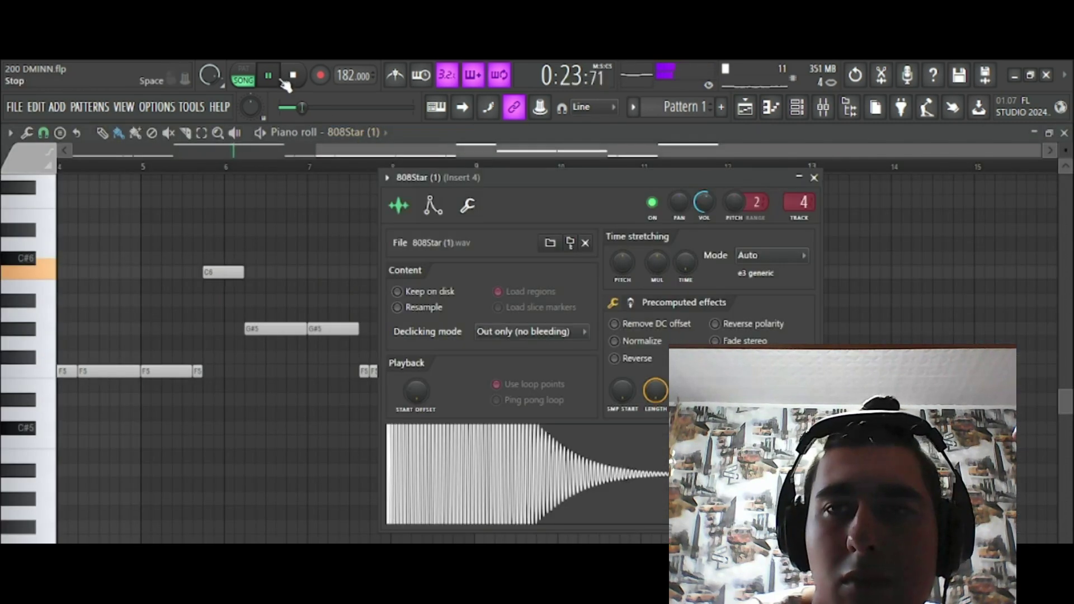
{"action": "left_click", "coordinate": [123, 107]}
{"action": "left_click", "coordinate": [143, 201]}
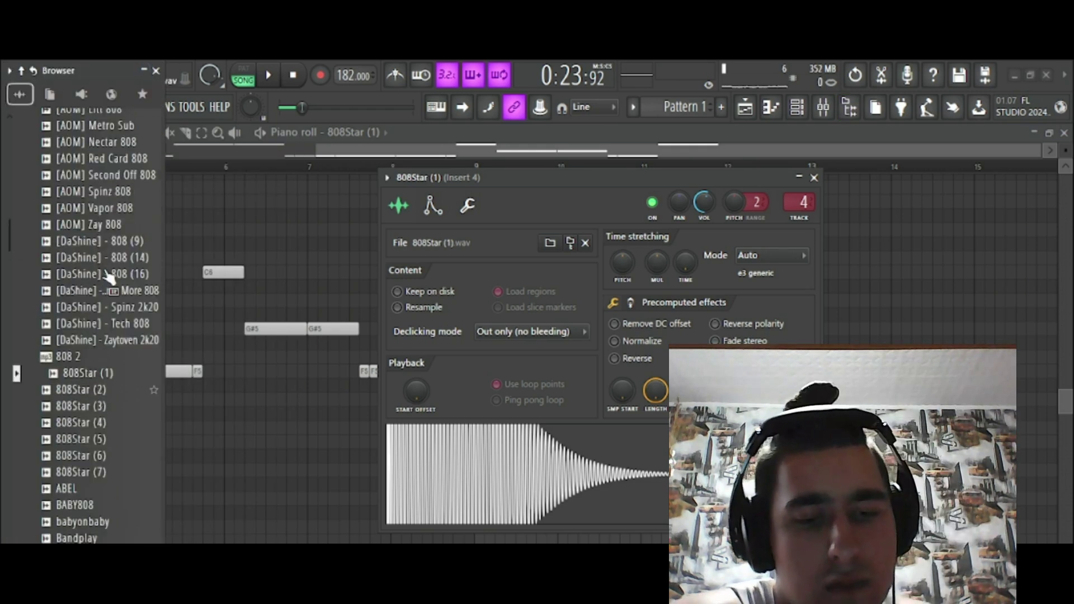
{"action": "scroll", "coordinate": [112, 336], "scroll_direction": "up", "scroll_amount": 10}
{"action": "left_click", "coordinate": [104, 335]}
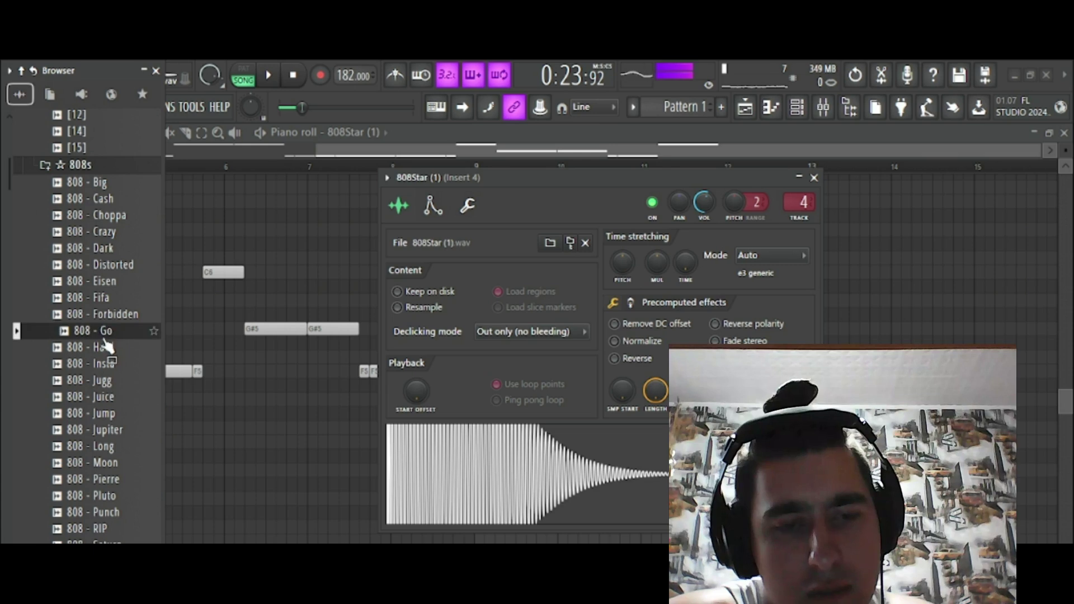
{"action": "left_click_drag", "start_coordinate": [107, 383], "coordinate": [515, 487]}
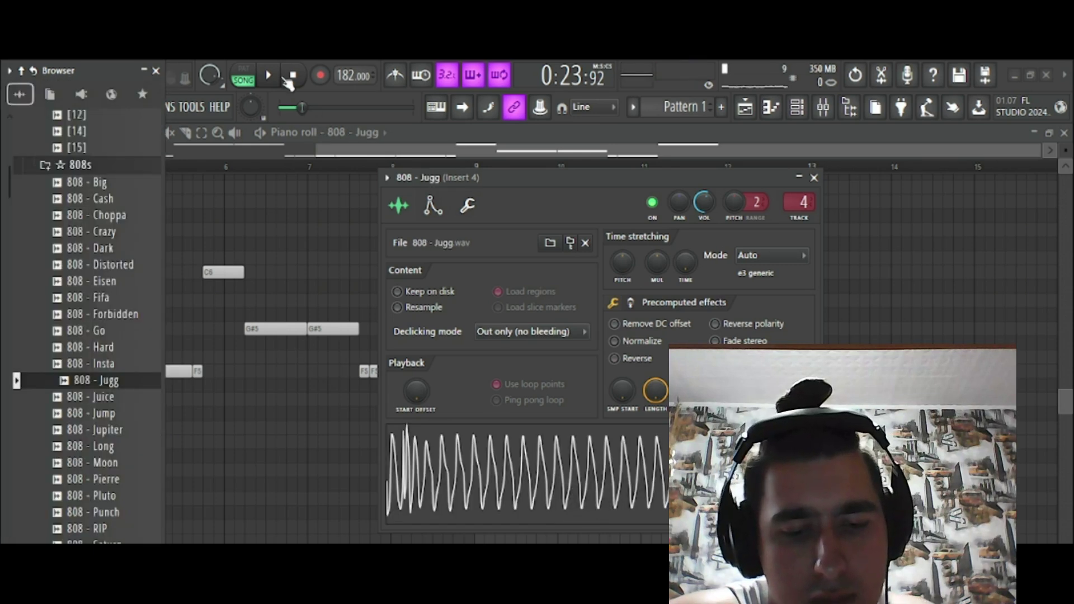
{"action": "left_click", "coordinate": [821, 109]}
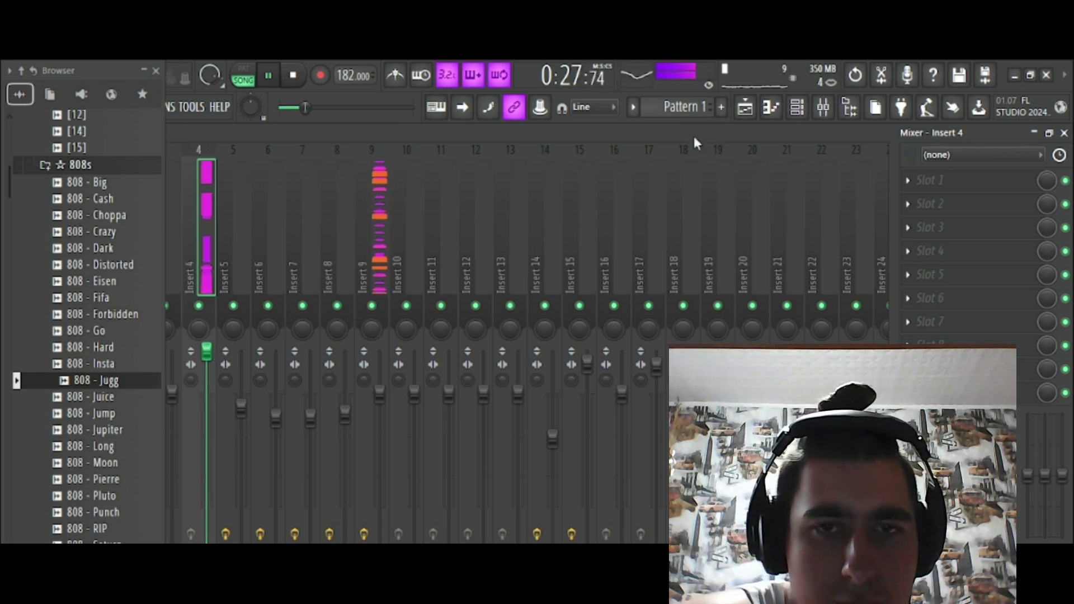
Load the yeat 808 sample into Pattern 1's bass channel and lower its fader on Insert 4
{"action": "left_click", "coordinate": [746, 114]}
{"action": "double_click", "coordinate": [295, 435]}
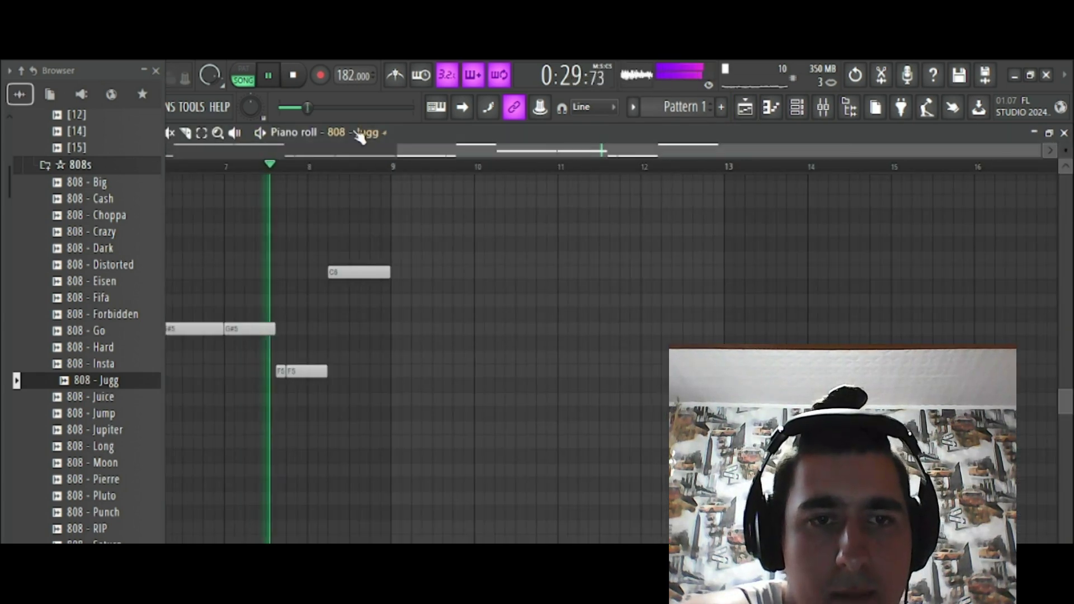
{"action": "left_click", "coordinate": [359, 134]}
{"action": "scroll", "coordinate": [84, 252], "scroll_direction": "up", "scroll_amount": 10}
{"action": "scroll", "coordinate": [92, 419], "scroll_direction": "down", "scroll_amount": 10}
{"action": "scroll", "coordinate": [85, 488], "scroll_direction": "down", "scroll_amount": 20}
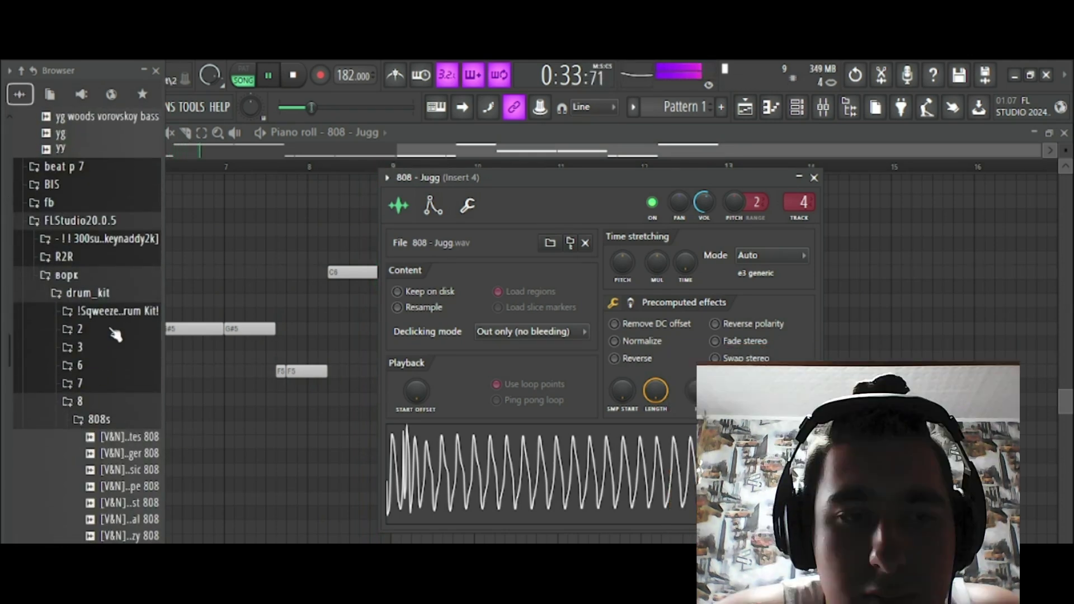
{"action": "scroll", "coordinate": [79, 280], "scroll_direction": "up", "scroll_amount": 3}
{"action": "left_click_drag", "start_coordinate": [72, 268], "coordinate": [543, 447]}
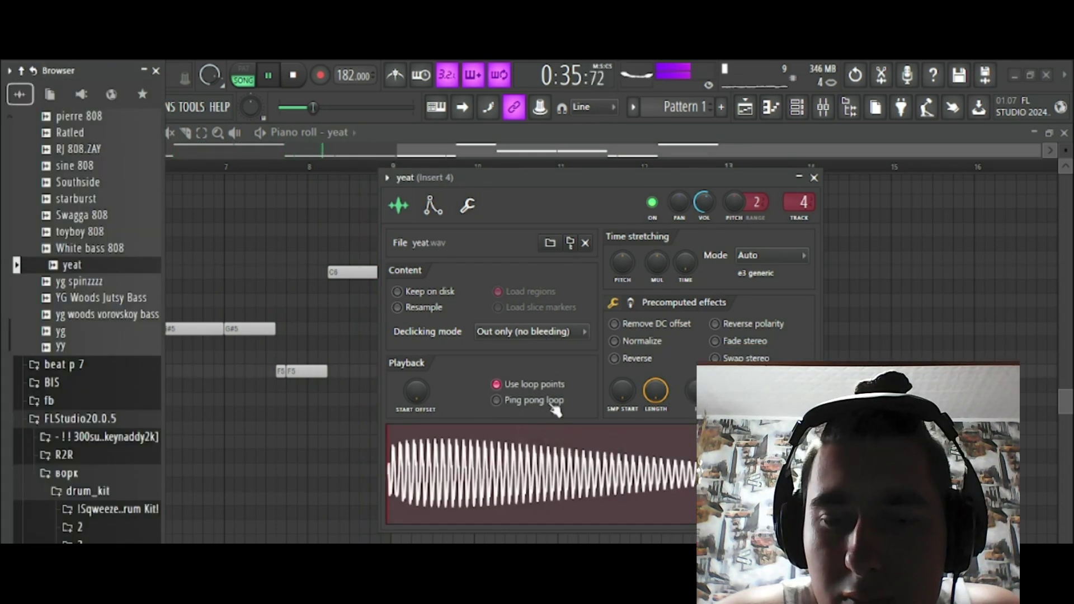
{"action": "left_click", "coordinate": [822, 107]}
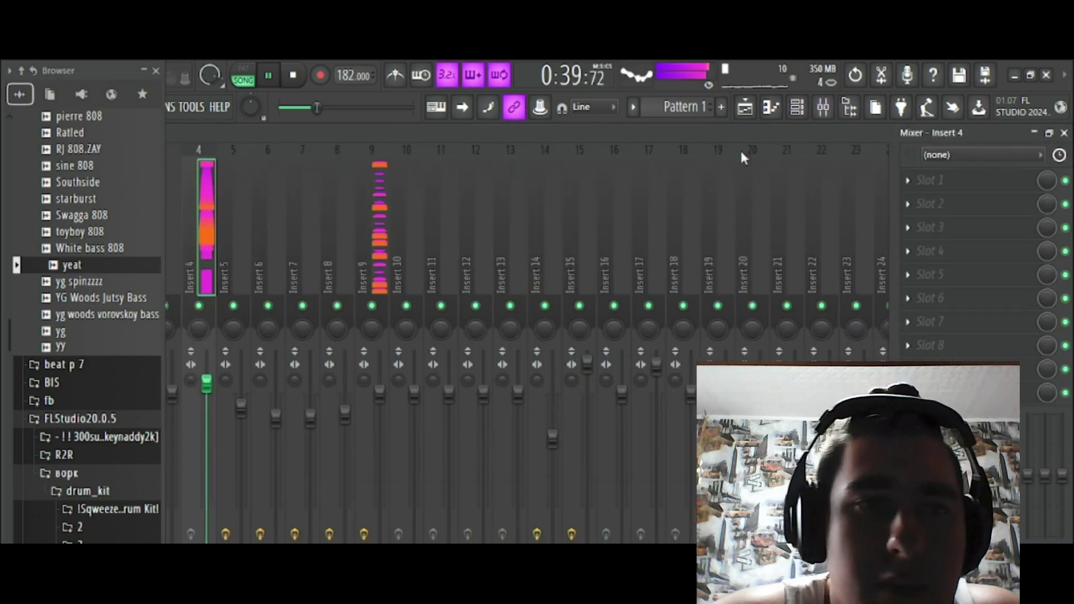
Load the [V&N] Gyal 808 sample into Pattern 1's bass channel with Normalize enabled and raise its Insert 4 fader
{"action": "key", "text": "F7"}
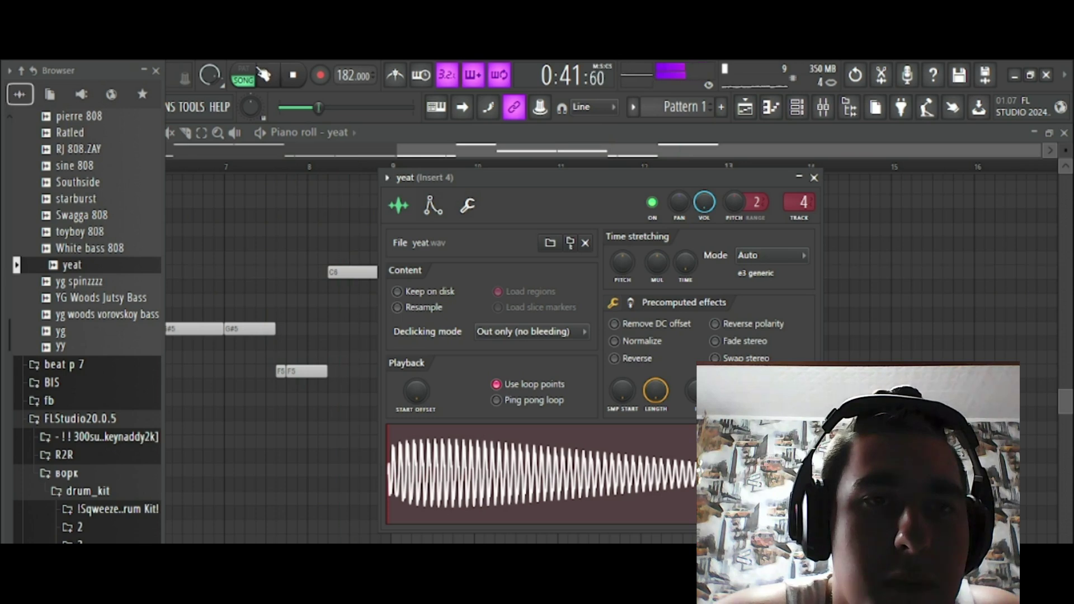
{"action": "scroll", "coordinate": [84, 336], "scroll_direction": "down", "scroll_amount": 6}
{"action": "left_click", "coordinate": [123, 453]}
{"action": "left_click_drag", "start_coordinate": [102, 442], "coordinate": [576, 487]}
{"action": "left_click", "coordinate": [649, 341]}
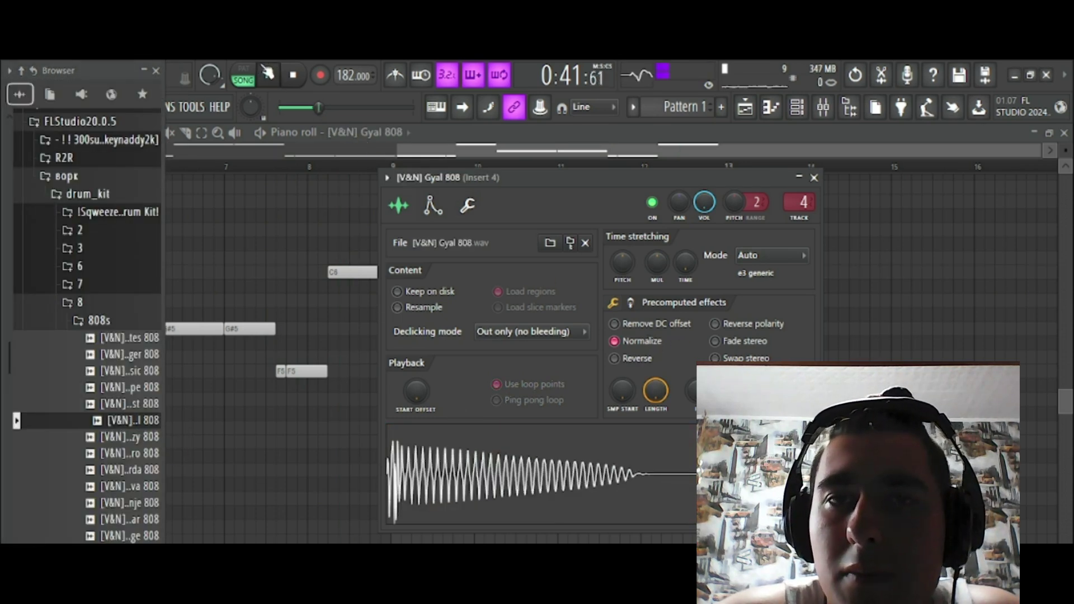
{"action": "left_click", "coordinate": [822, 106]}
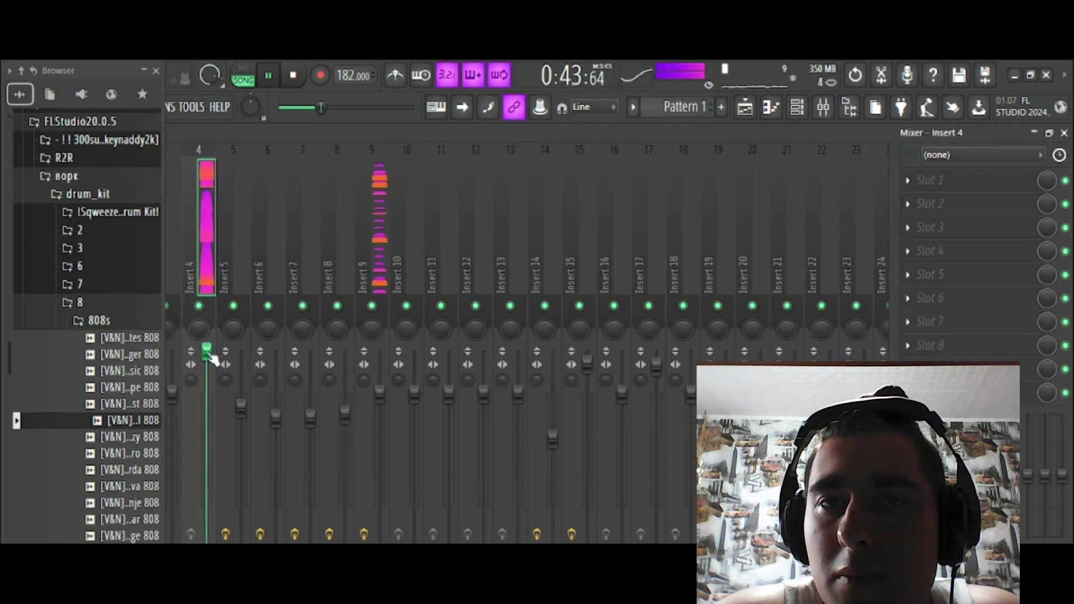
Unmute the Krispy loop on Track 1 and replace the Track 6 clips at bars 41 and 49 with full Pattern 1 clips
{"action": "left_click", "coordinate": [144, 70]}
{"action": "left_click", "coordinate": [744, 107]}
{"action": "left_click", "coordinate": [70, 210]}
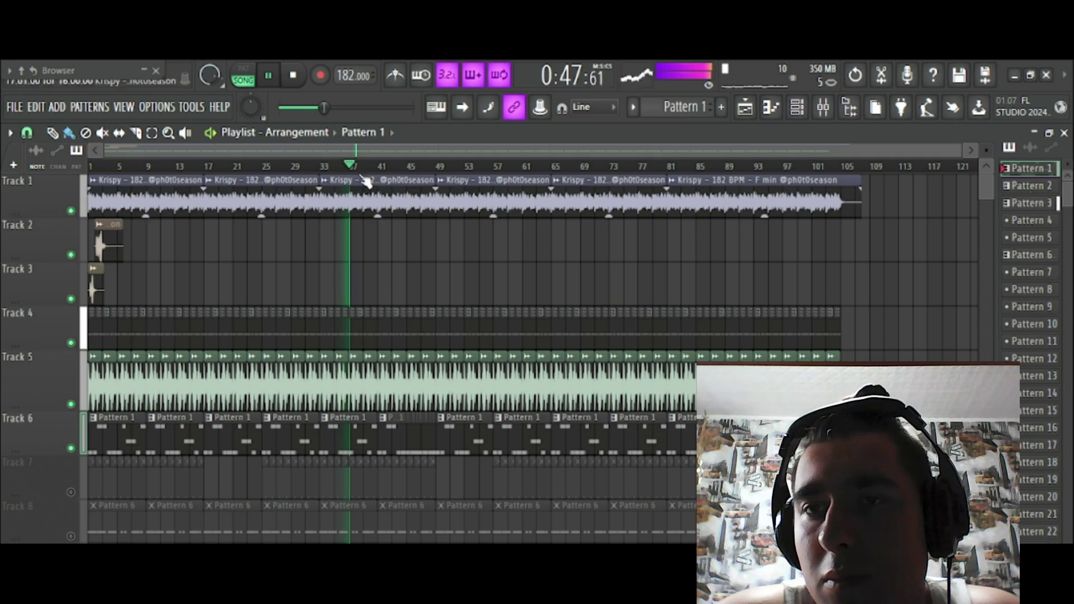
{"action": "right_click", "coordinate": [394, 440]}
{"action": "right_click", "coordinate": [453, 439]}
{"action": "left_click", "coordinate": [394, 453]}
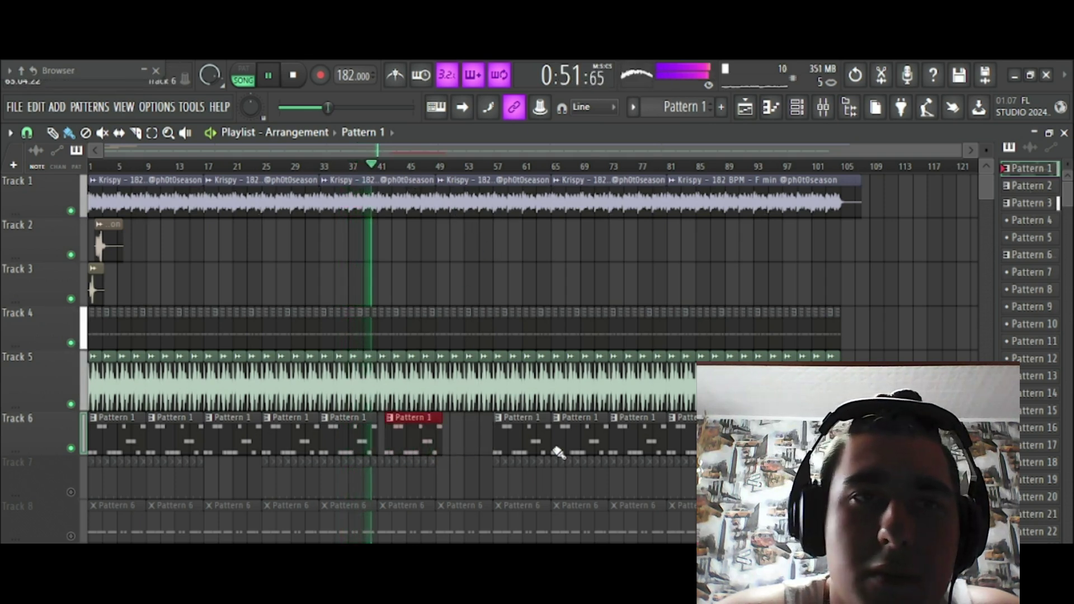
{"action": "left_click", "coordinate": [445, 448]}
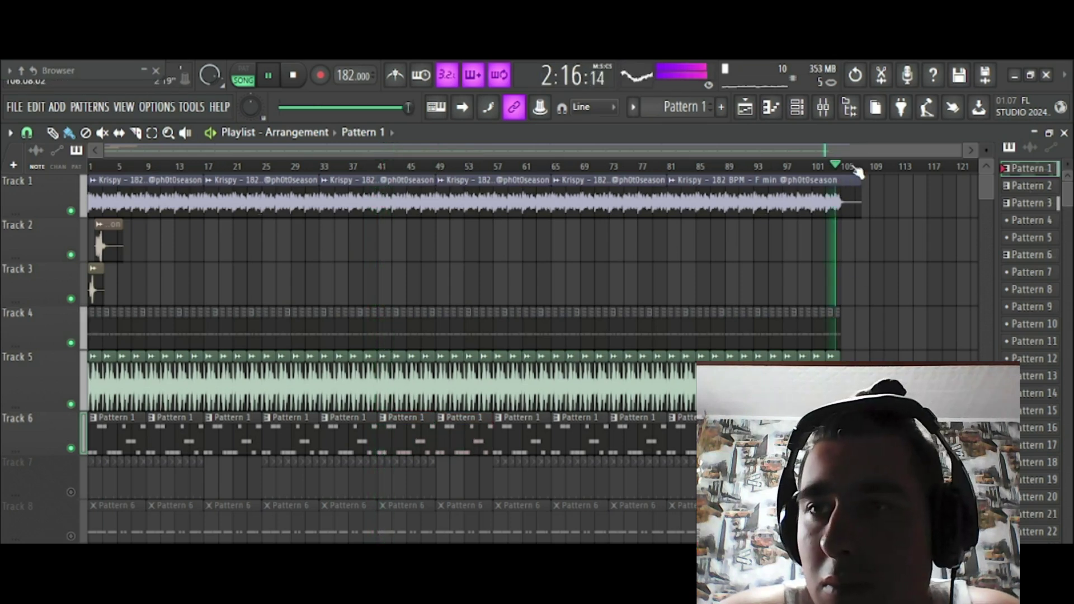
Lower the 808's fader on Insert 4 to about -0.8 dB
{"action": "scroll", "coordinate": [854, 173], "scroll_direction": "up", "scroll_amount": 8}
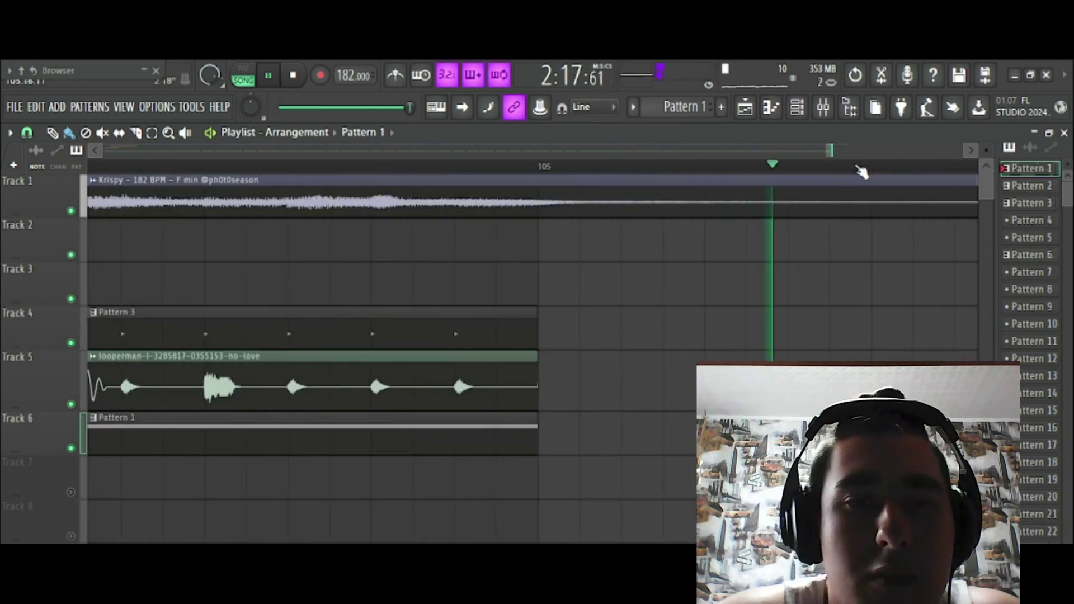
{"action": "scroll", "coordinate": [861, 173], "scroll_direction": "down", "scroll_amount": 8}
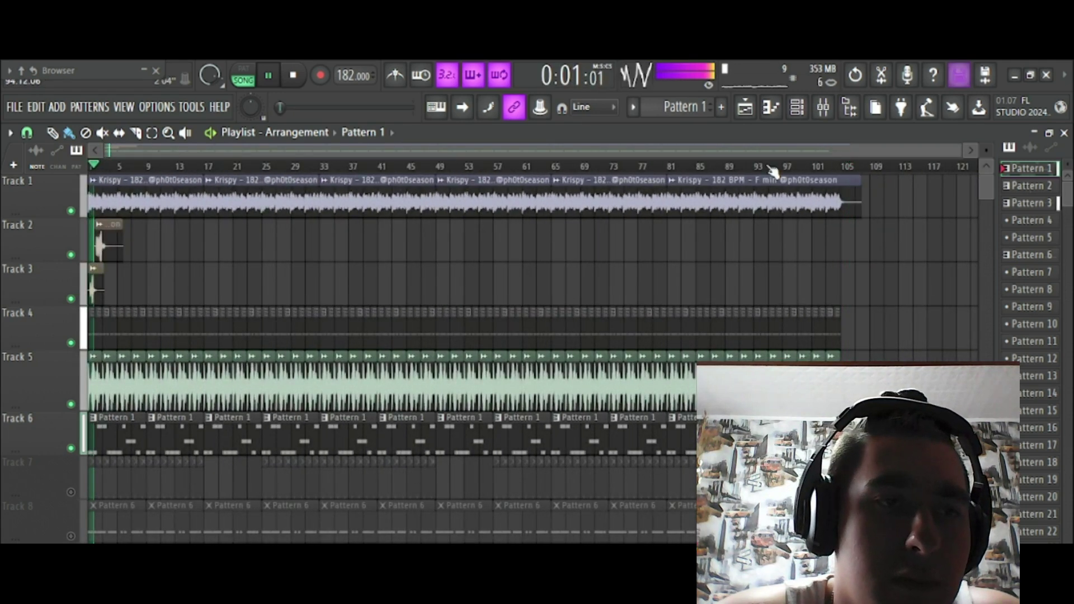
{"action": "left_click", "coordinate": [823, 107]}
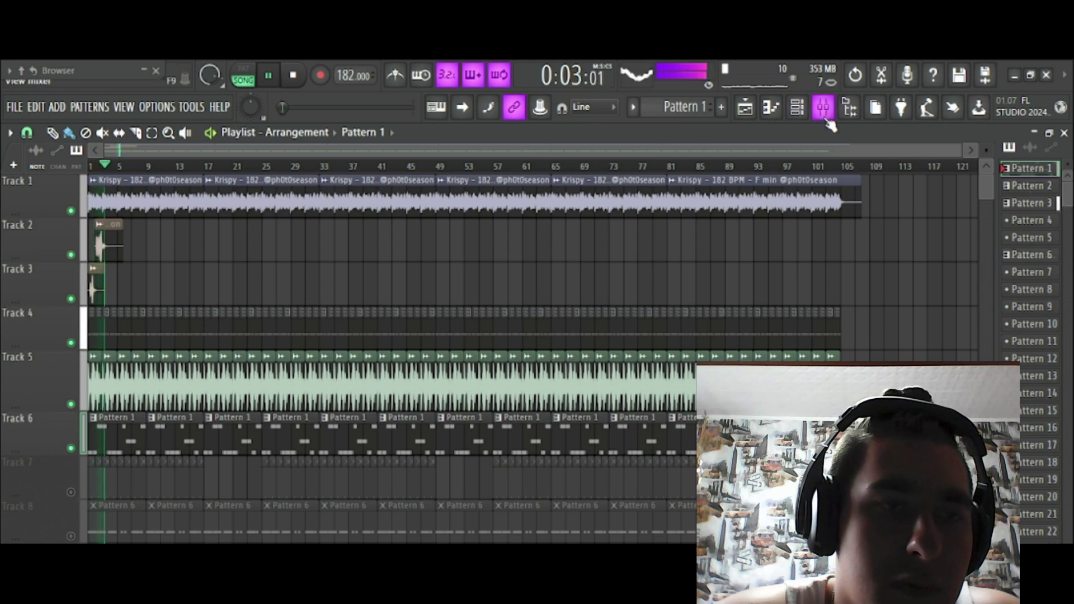
{"action": "left_click", "coordinate": [241, 262]}
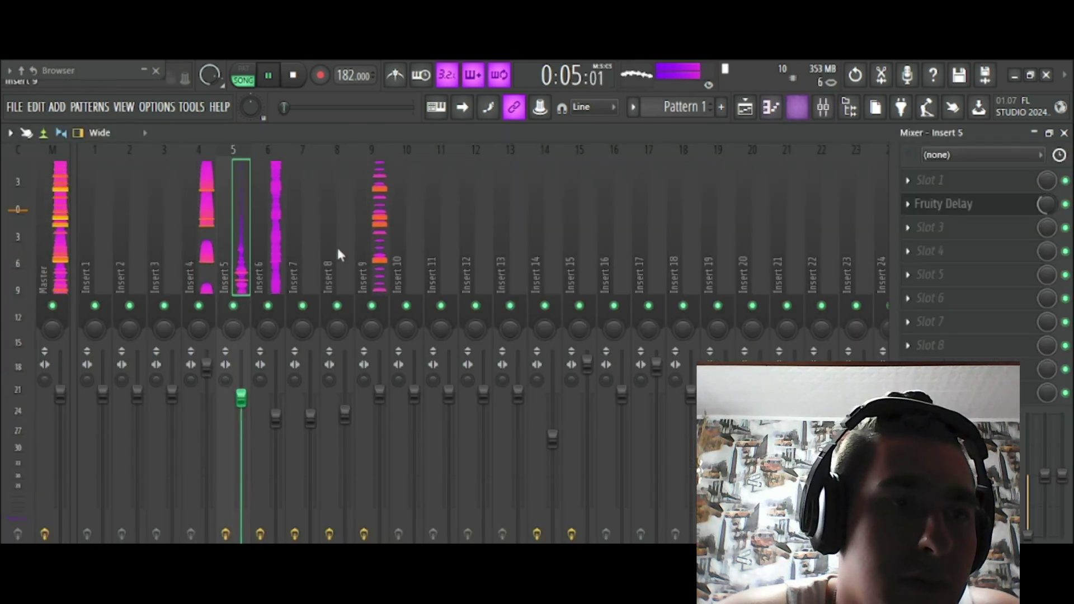
{"action": "left_click_drag", "start_coordinate": [206, 365], "coordinate": [212, 403]}
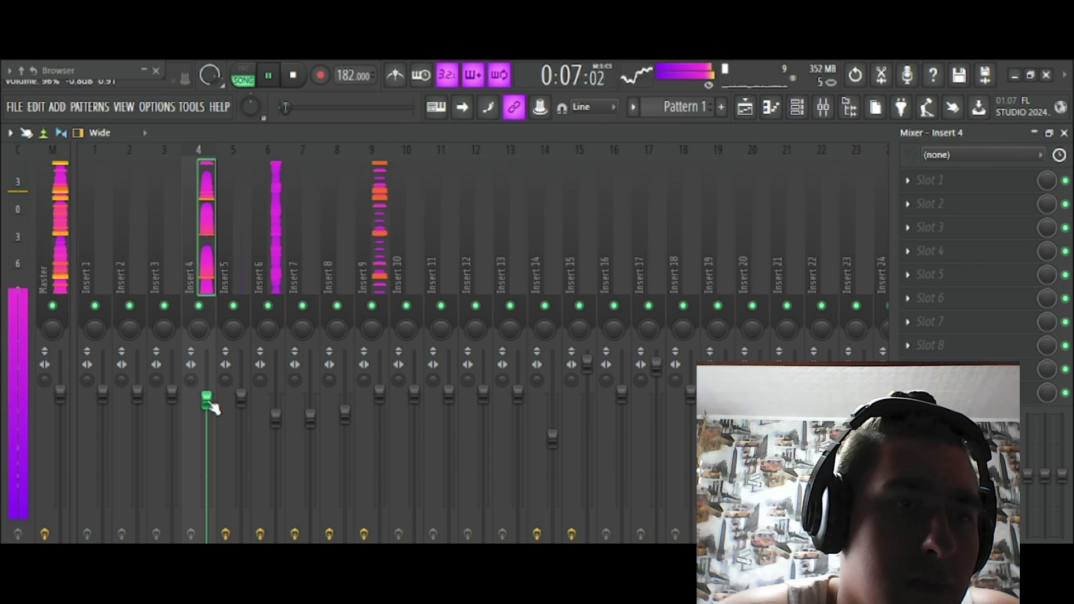
Slightly lower the faders of the Krispy loop on Insert 6 and the drum loop on Insert 9
{"action": "left_click", "coordinate": [59, 230]}
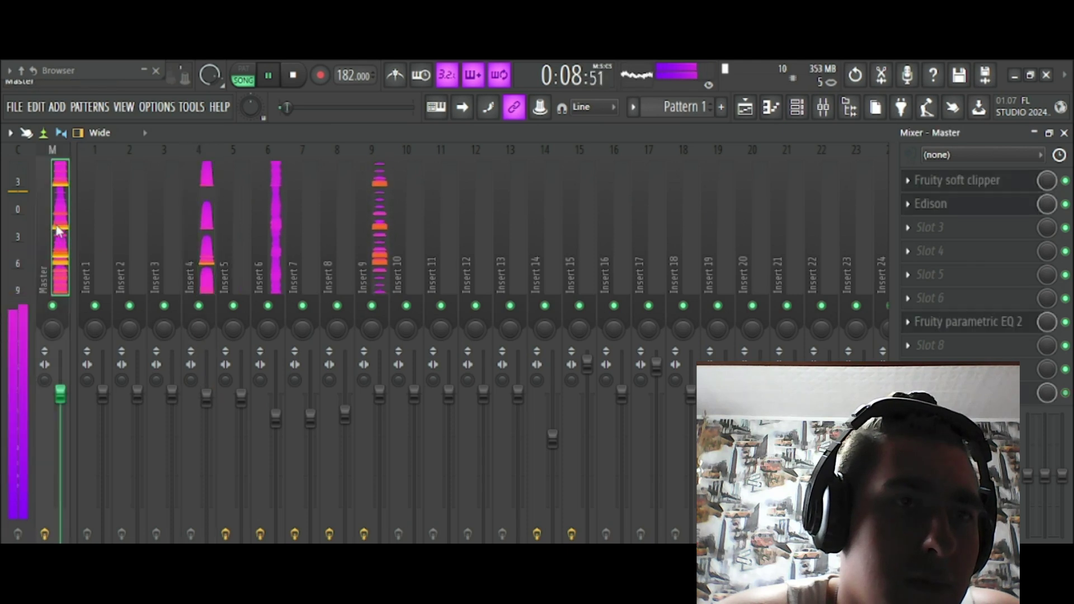
{"action": "left_click", "coordinate": [279, 418]}
{"action": "left_click", "coordinate": [54, 192]}
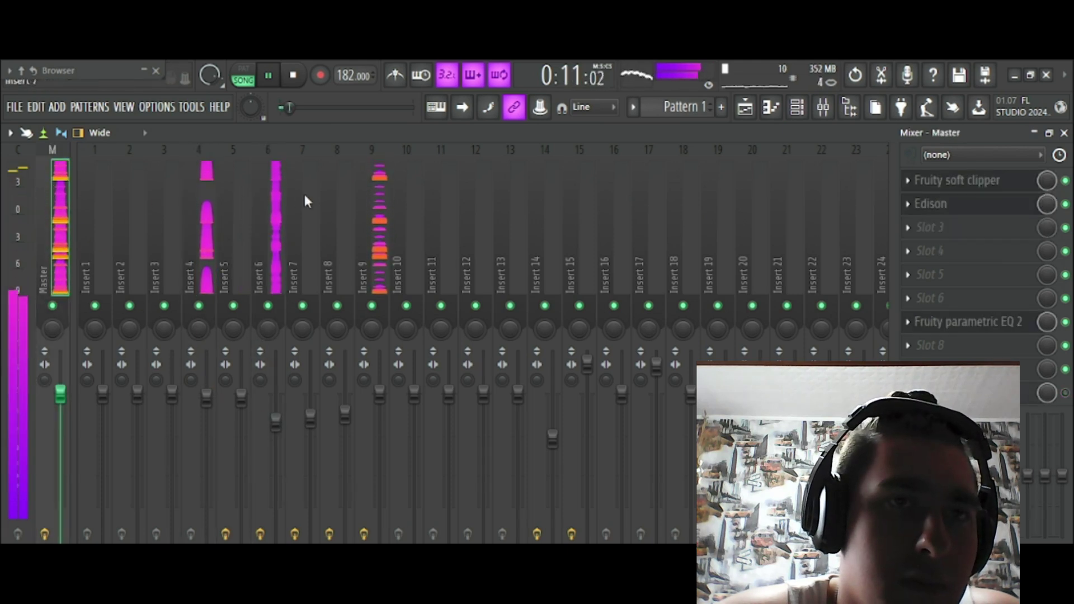
{"action": "left_click", "coordinate": [368, 379]}
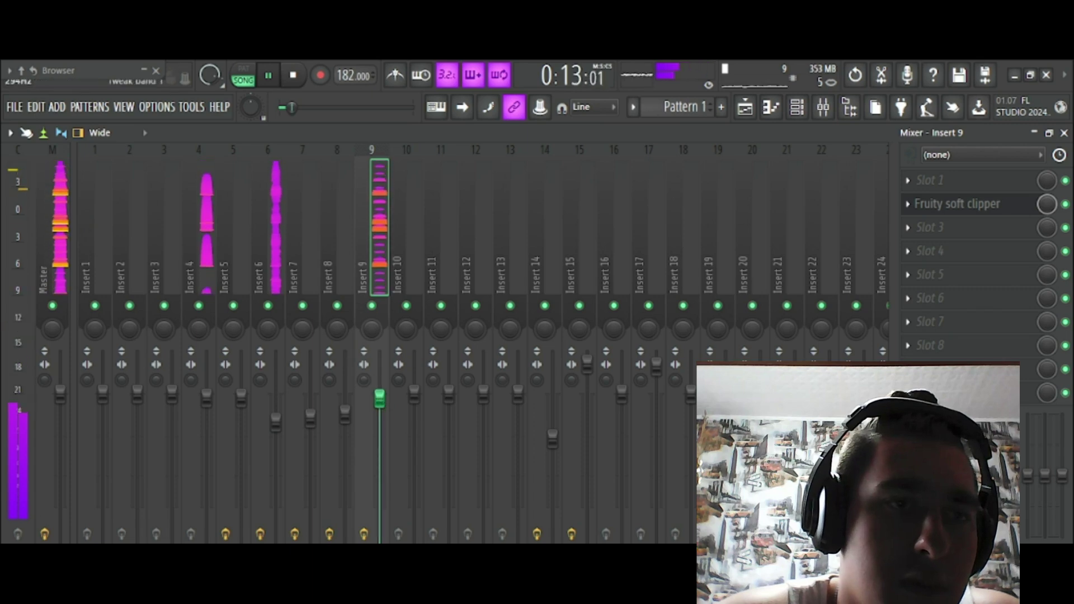
{"action": "left_click", "coordinate": [747, 107]}
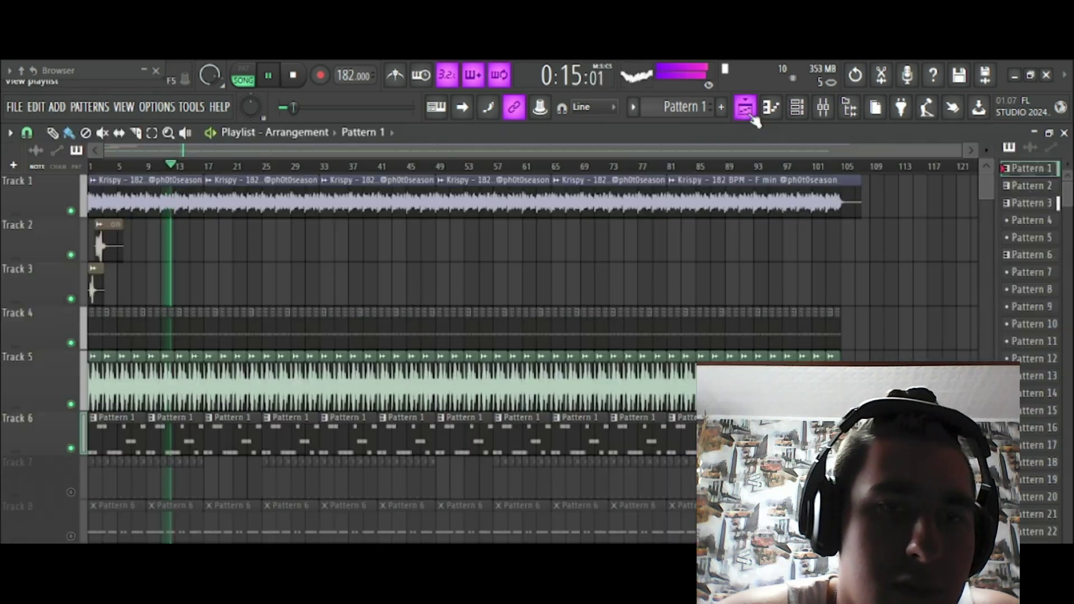
{"action": "left_click", "coordinate": [822, 107]}
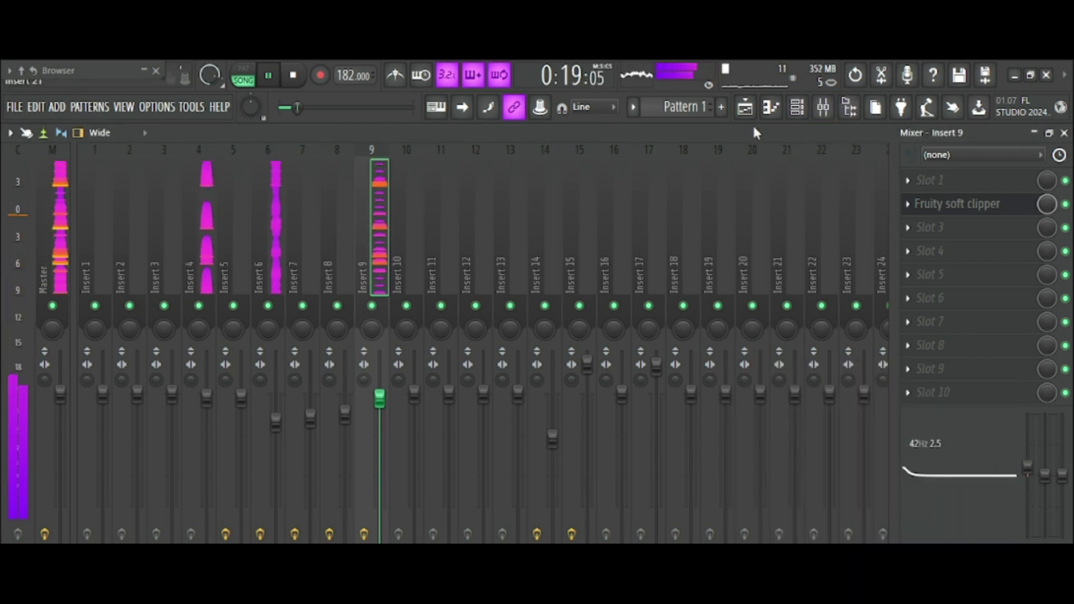
{"action": "left_click", "coordinate": [746, 108]}
{"action": "scroll", "coordinate": [358, 168], "scroll_direction": "up", "scroll_amount": 2}
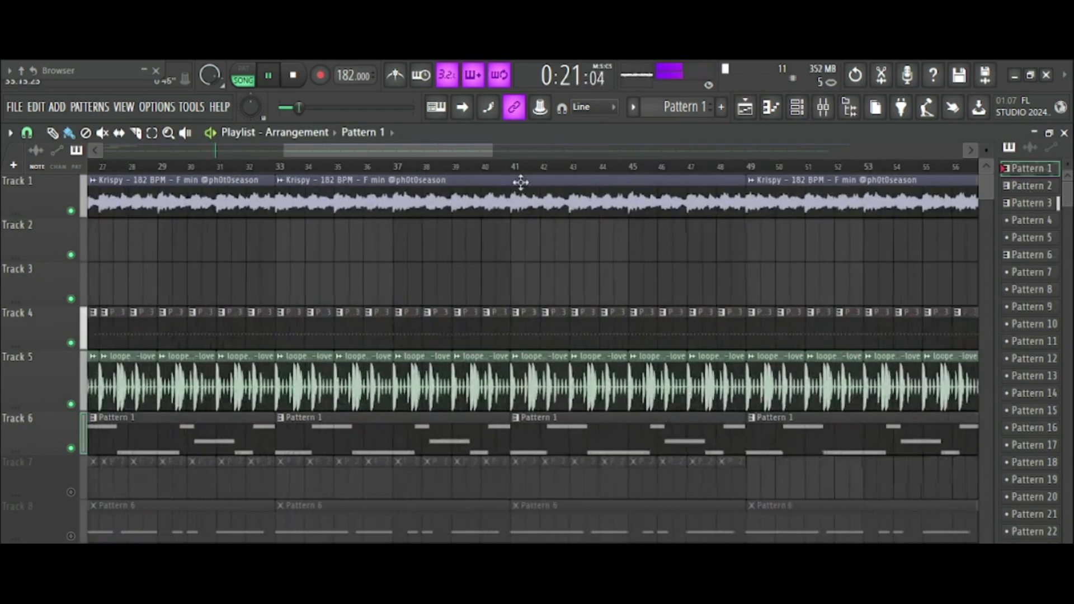